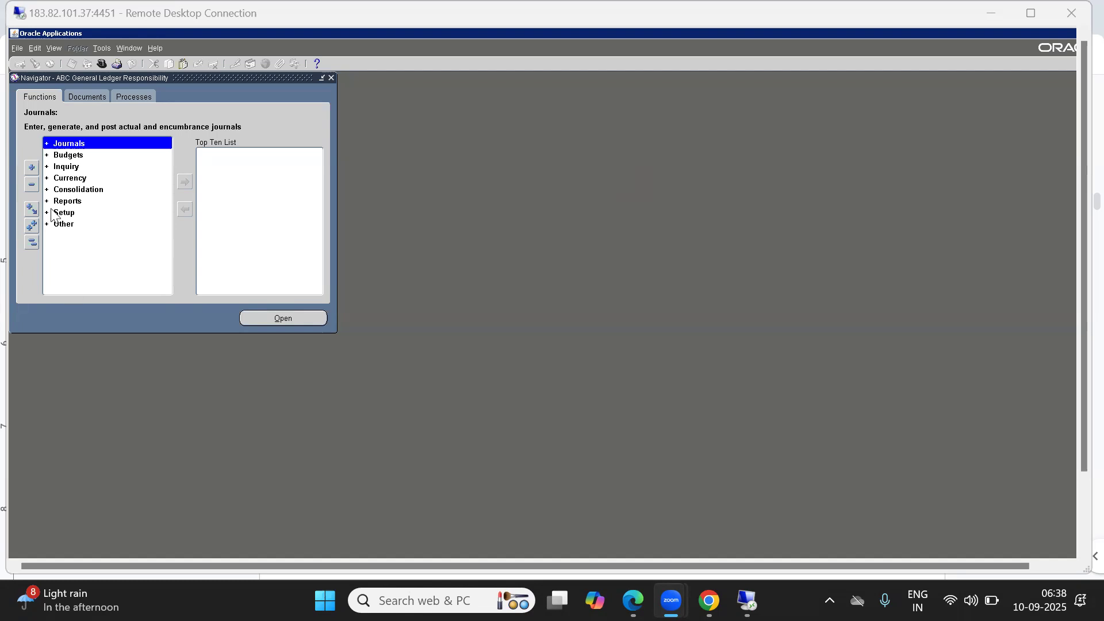
Query the General Ledger Accounting Flexfield structures with Gen%/Acc% and select the ABC COA record.
double_click(61, 213)
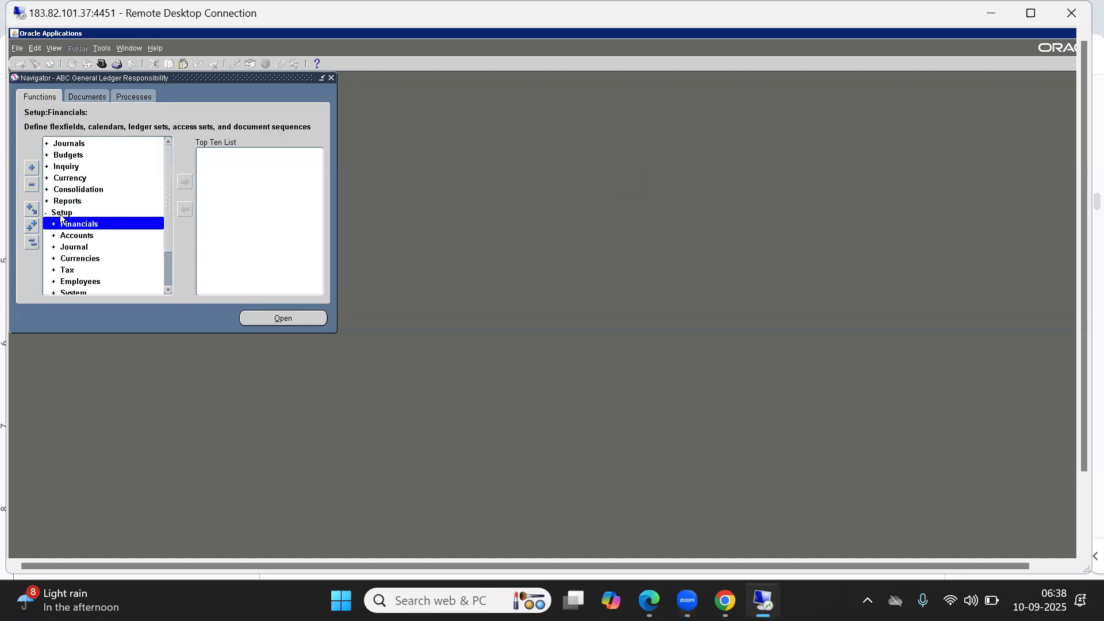
key(Return)
key(Return)
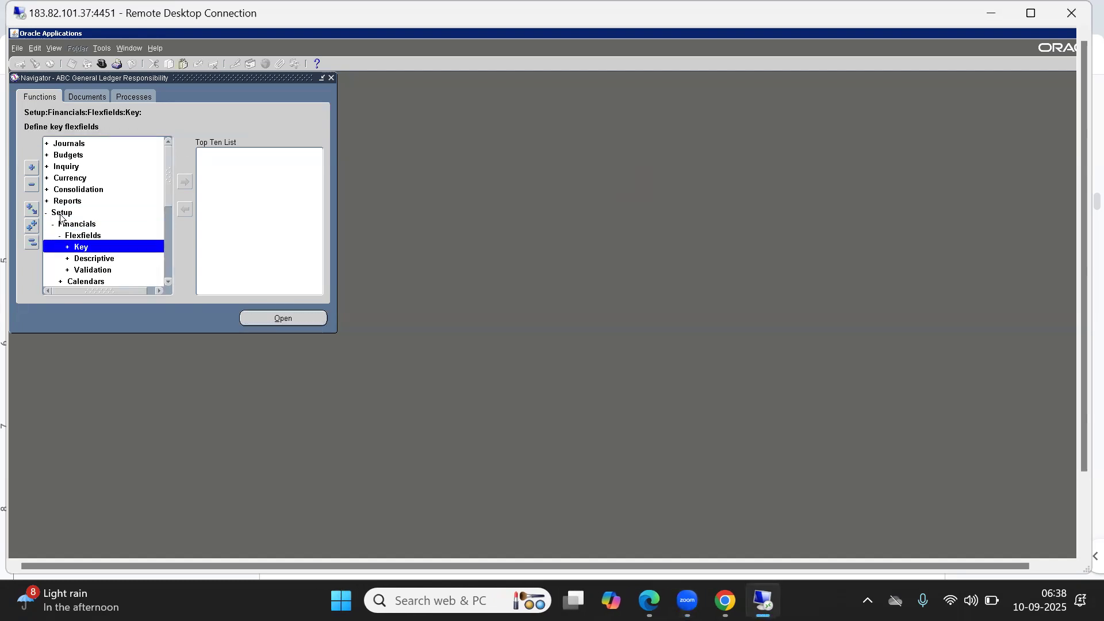
key(Return)
key(Return)
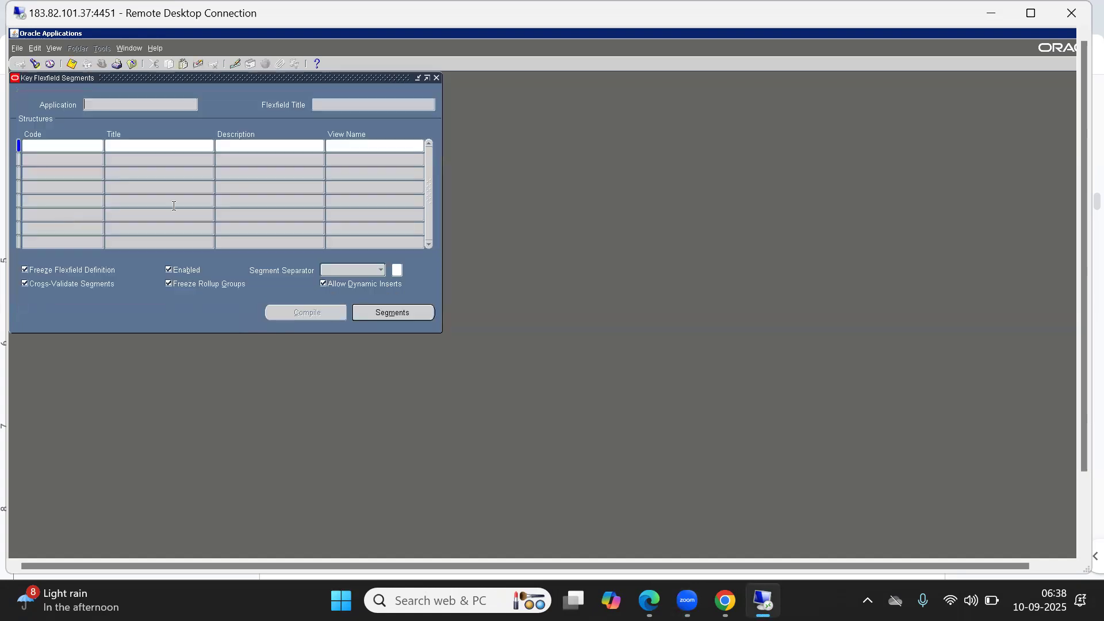
text(G)
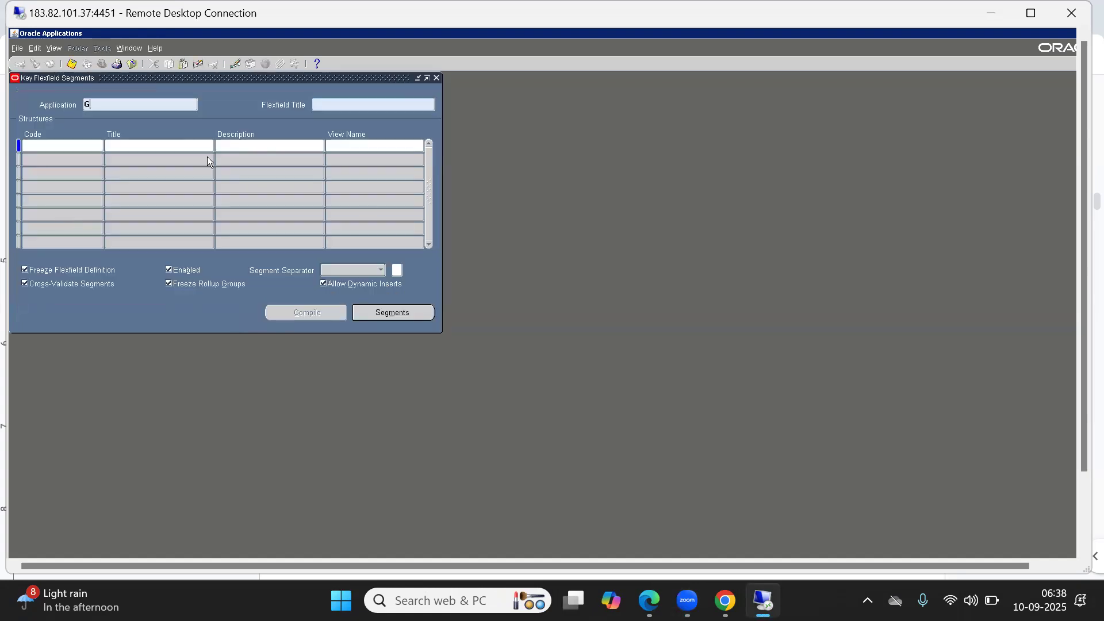
text(en%Acc%)
key(ctrl+F11)
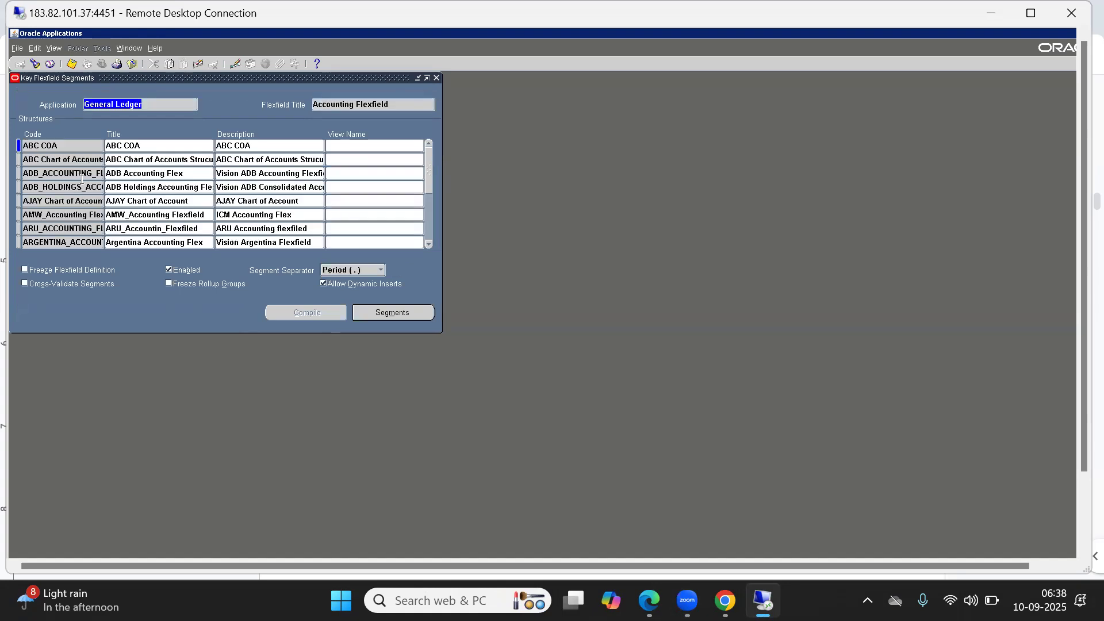
click(41, 145)
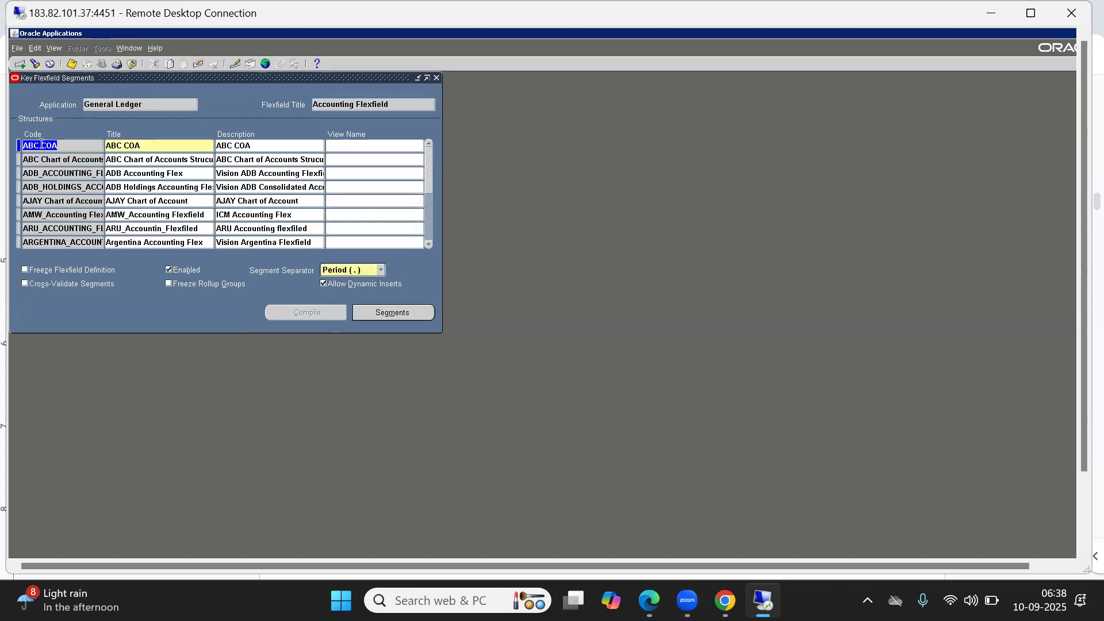
Find ABC Chart of Accounts has no segments, then open the ABC COA structure's segments.
click(67, 160)
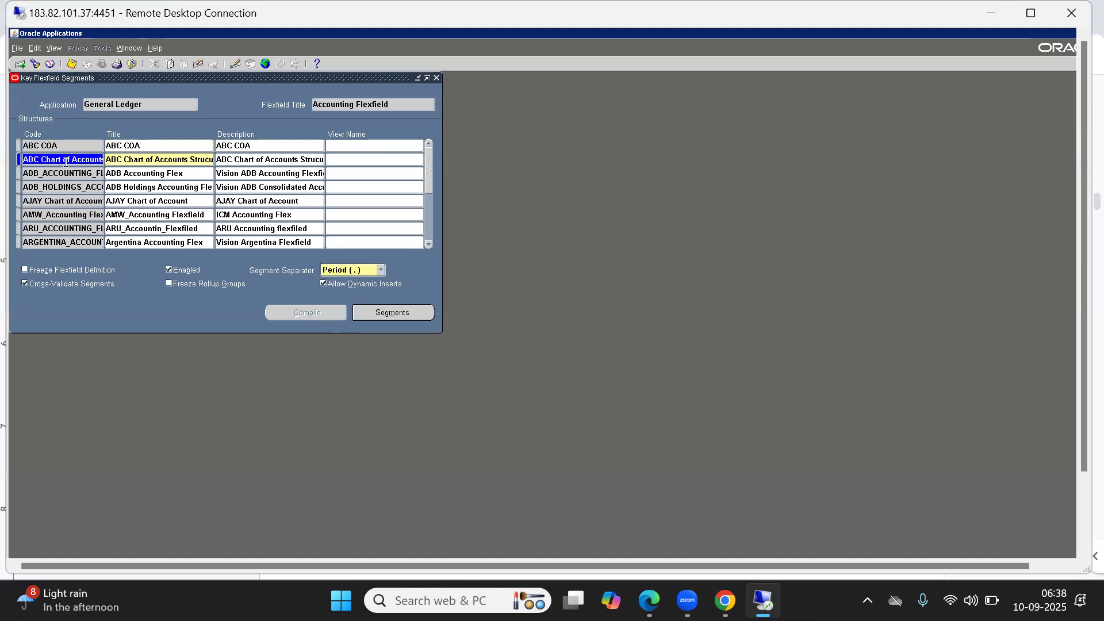
click(383, 314)
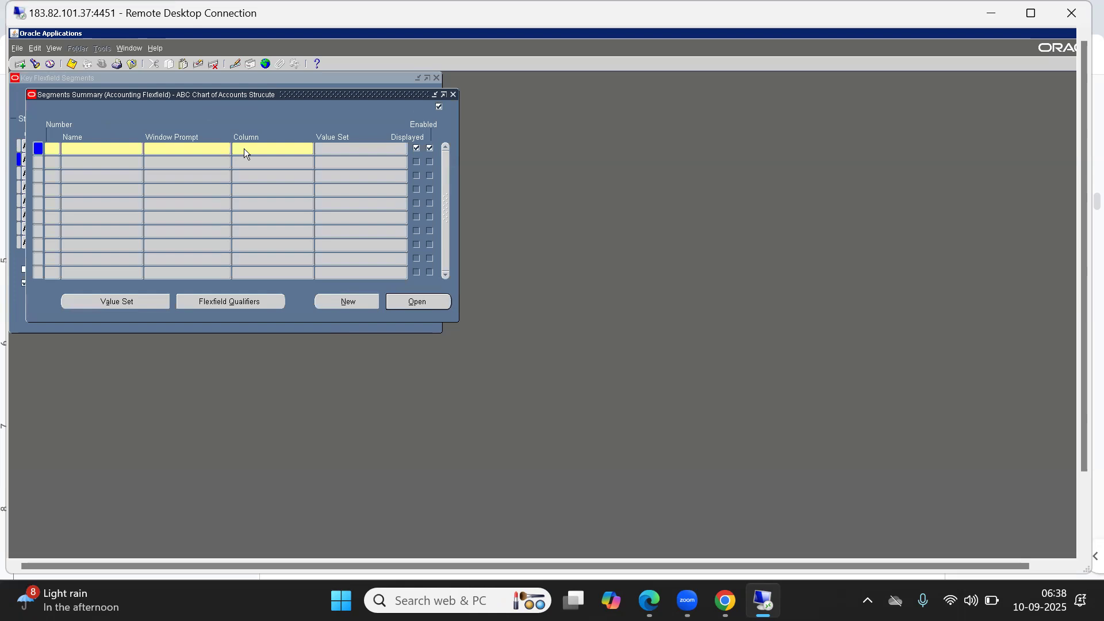
click(454, 94)
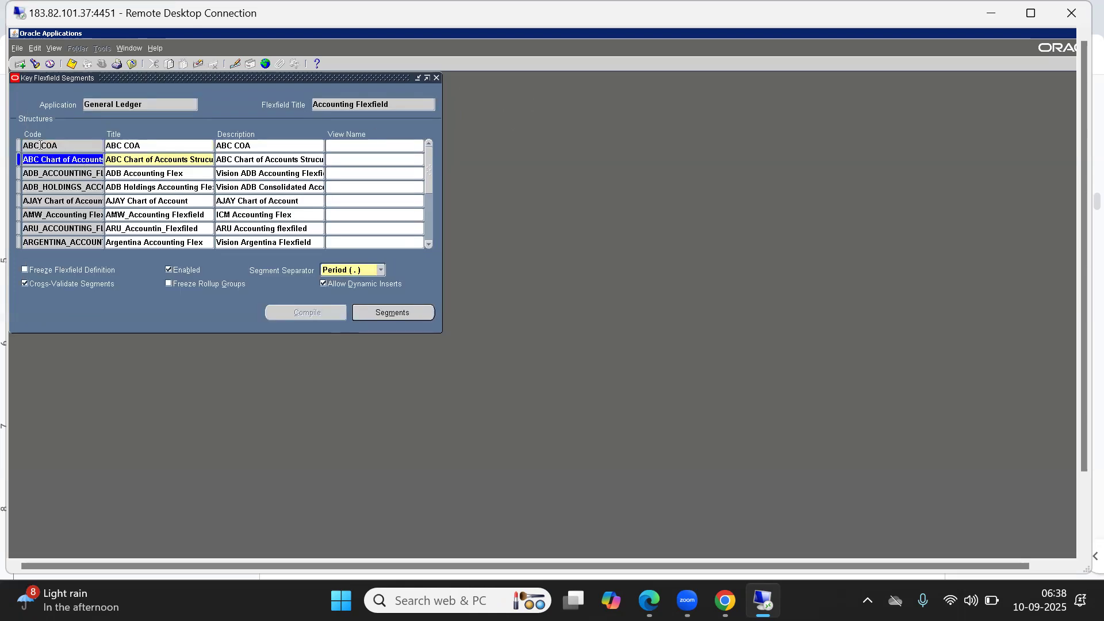
key(Up)
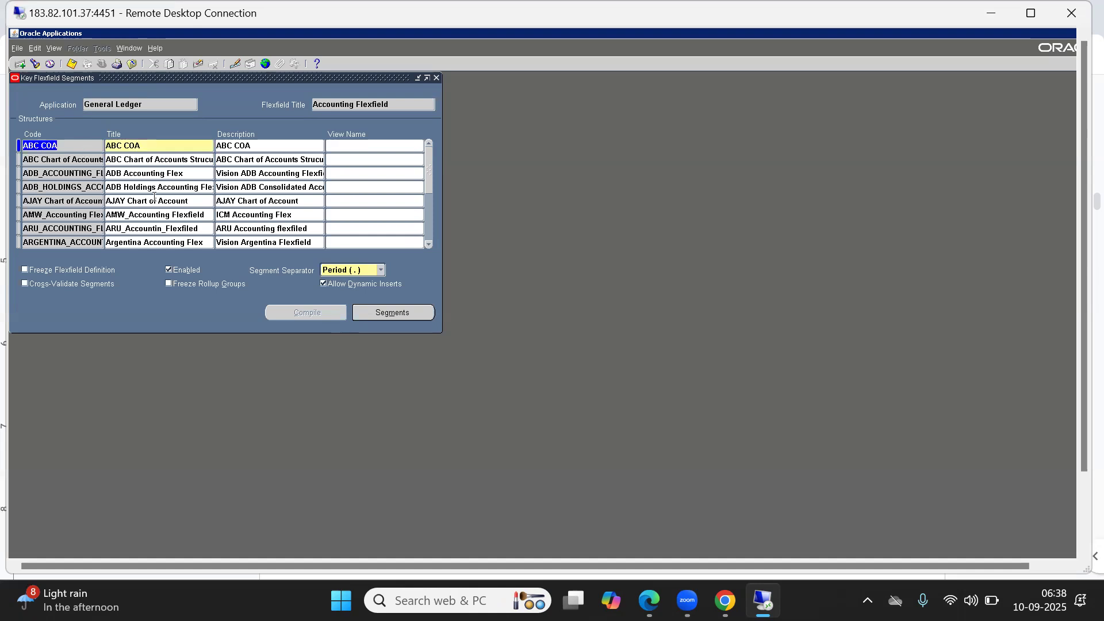
click(389, 311)
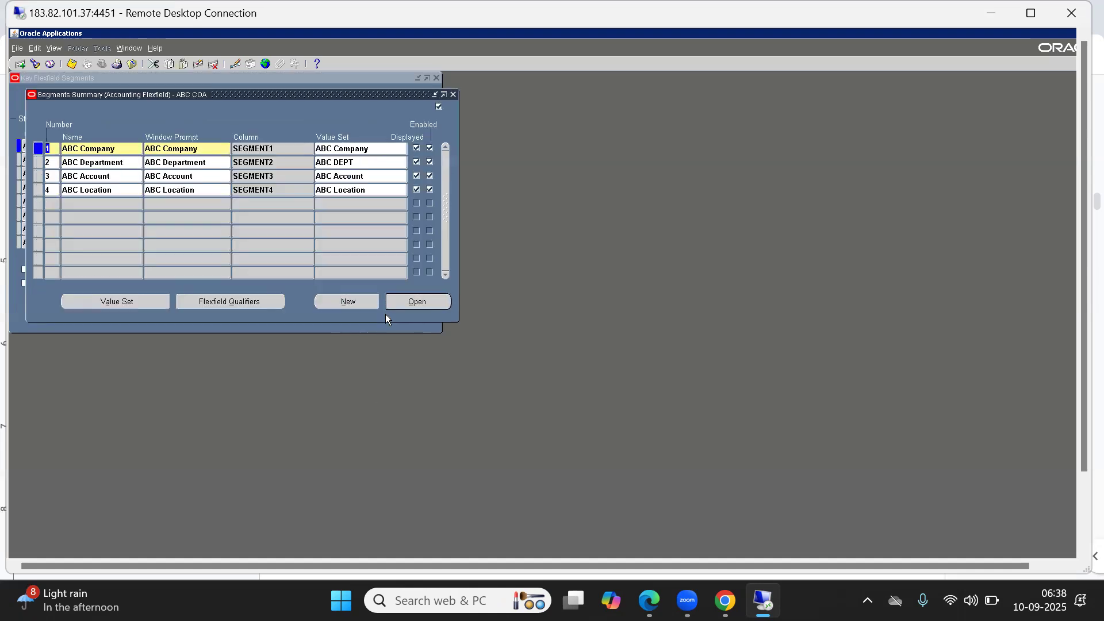
Compare the ABC DEPT and ABC Account value sets of the Department and Account segments.
click(359, 163)
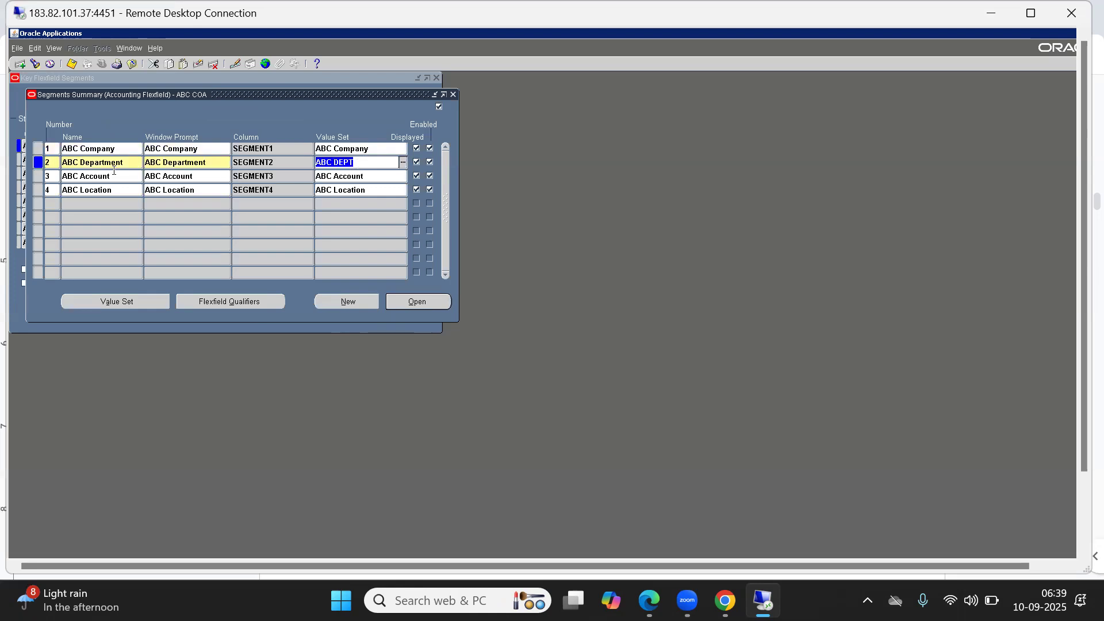
click(365, 162)
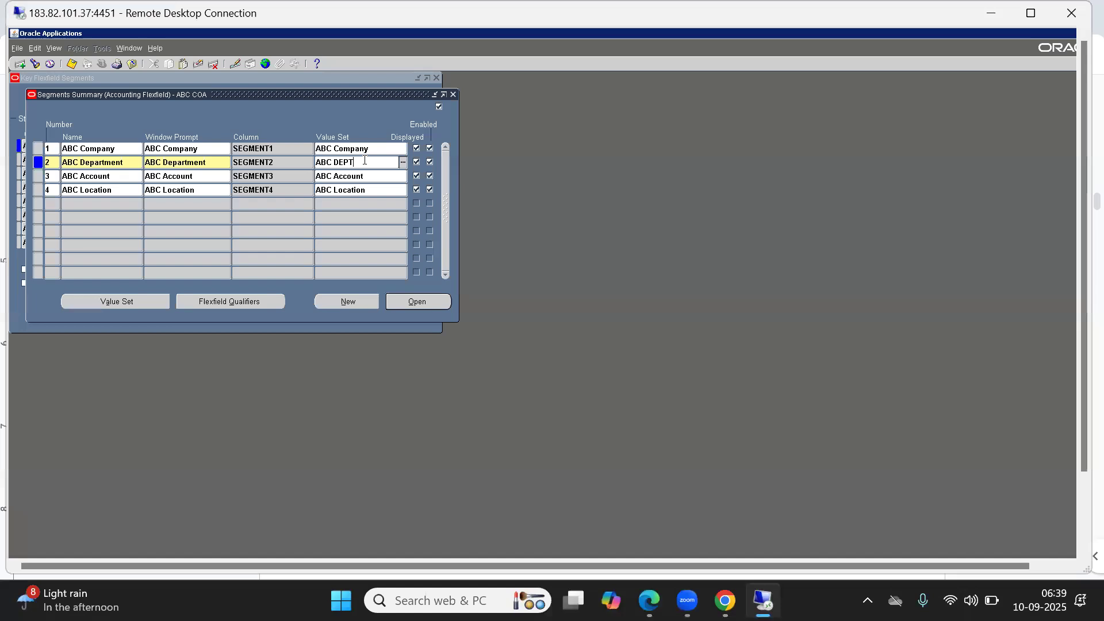
click(358, 172)
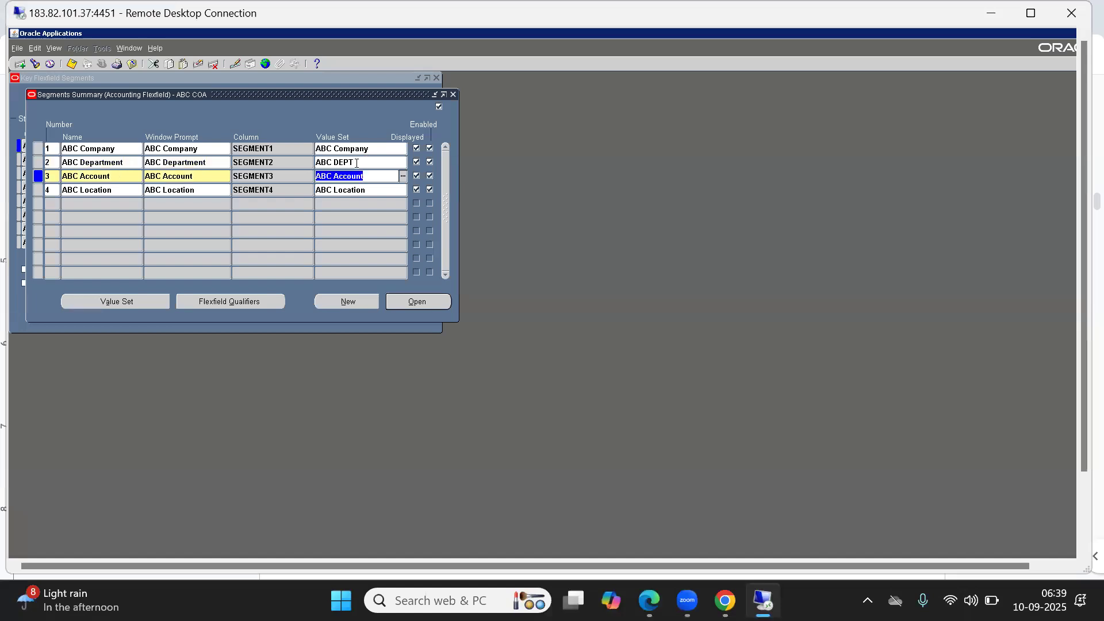
click(356, 161)
click(359, 176)
click(342, 162)
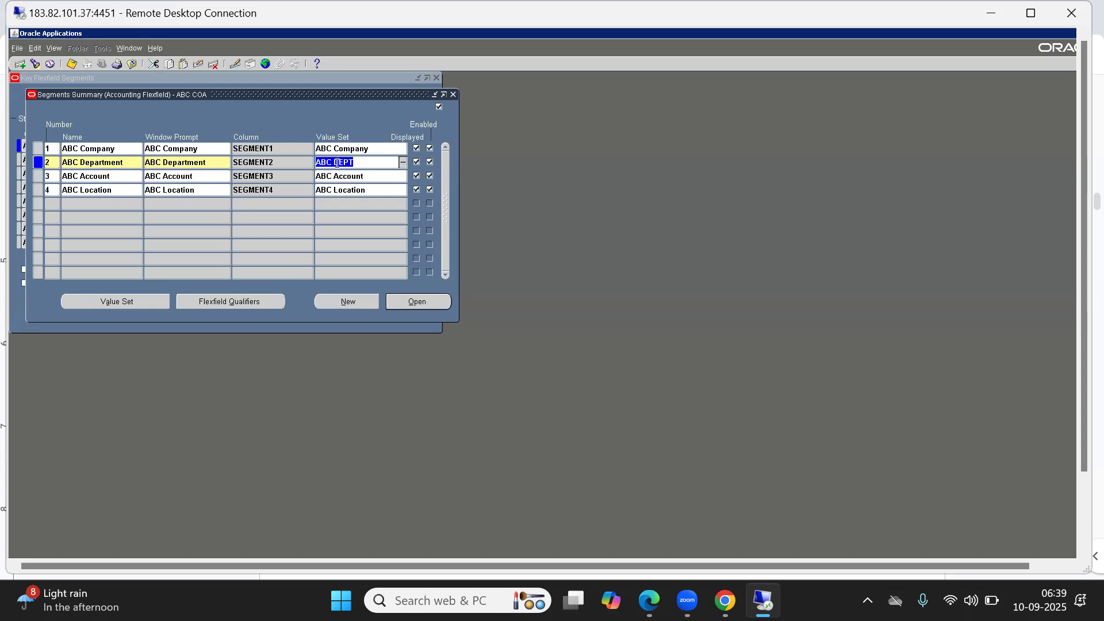
Check that ABC Department carries the Cost Center Segment qualifier.
click(194, 162)
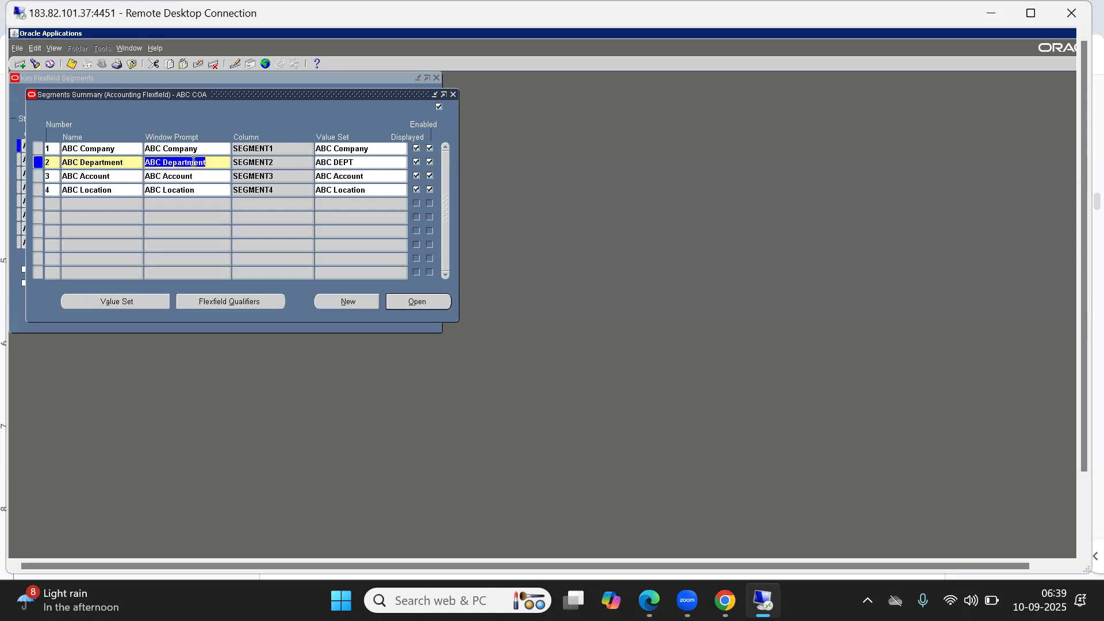
click(244, 303)
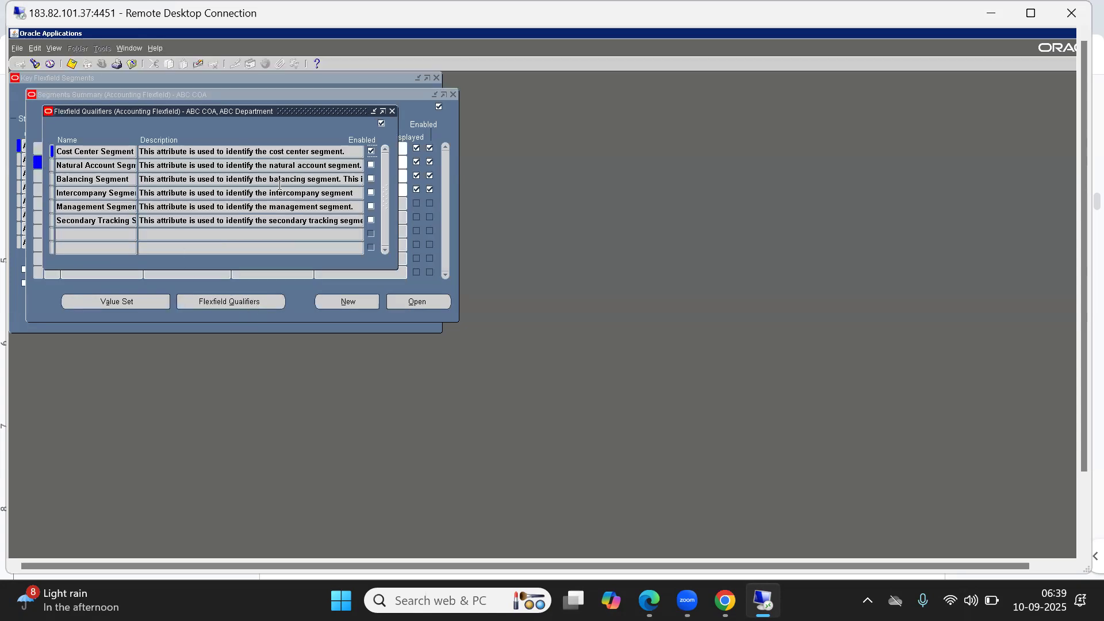
click(69, 148)
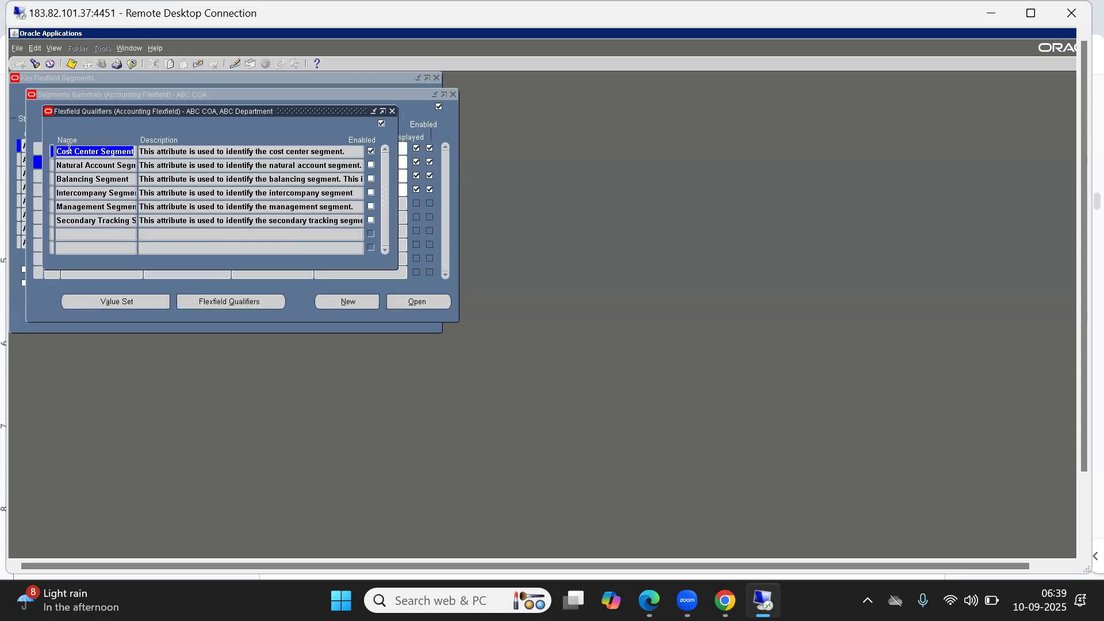
click(393, 111)
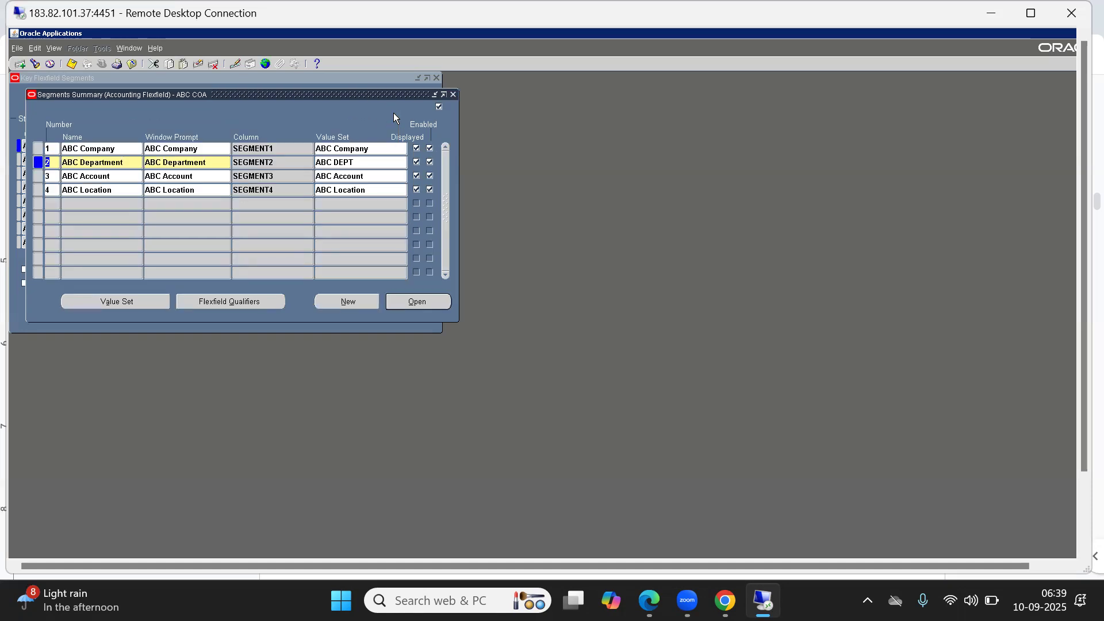
Check that ABC Account carries the Natural Account Segment qualifier, then close the segment list.
click(168, 177)
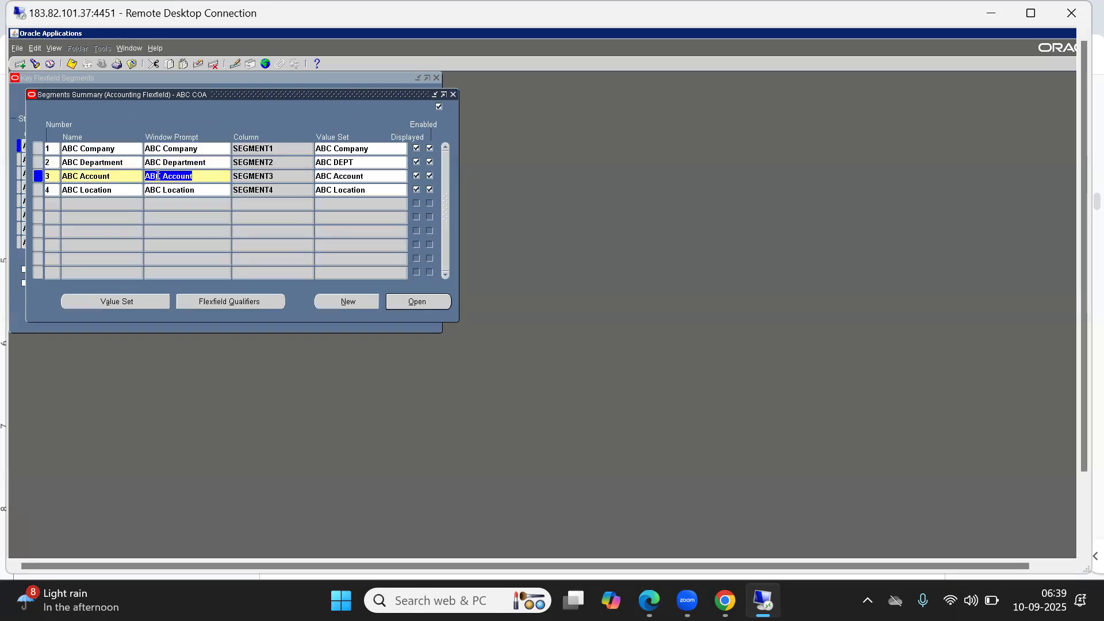
click(220, 304)
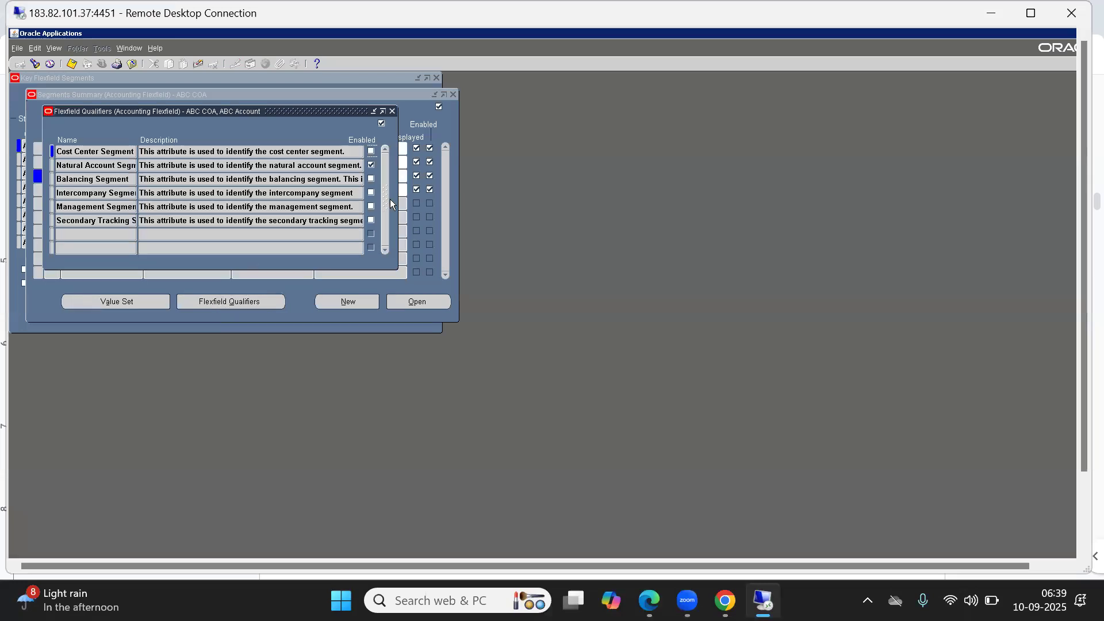
click(72, 165)
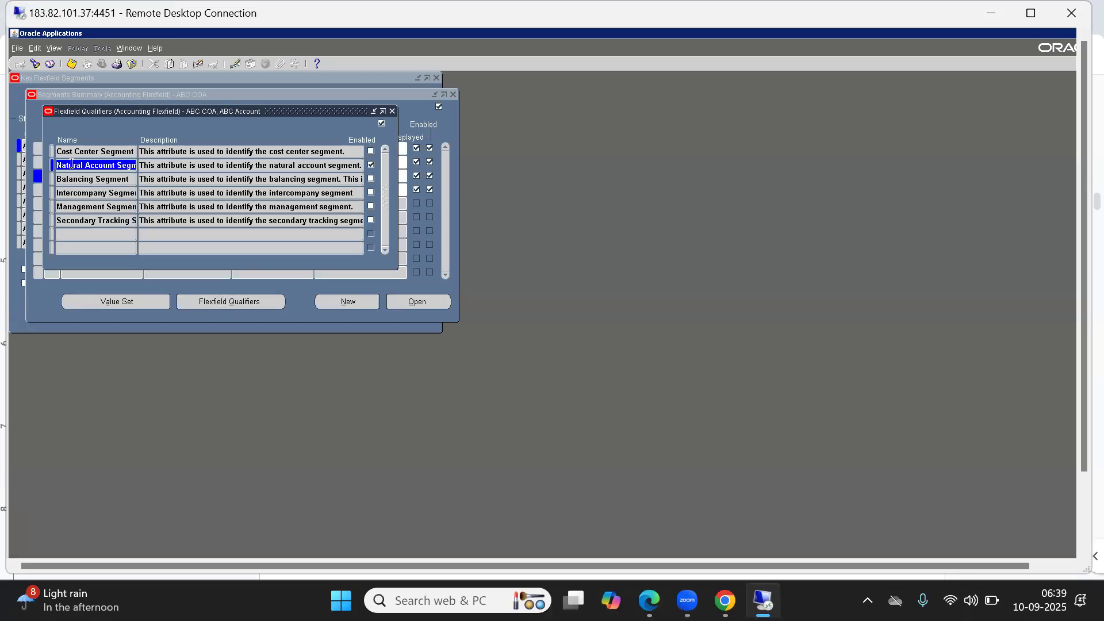
click(393, 112)
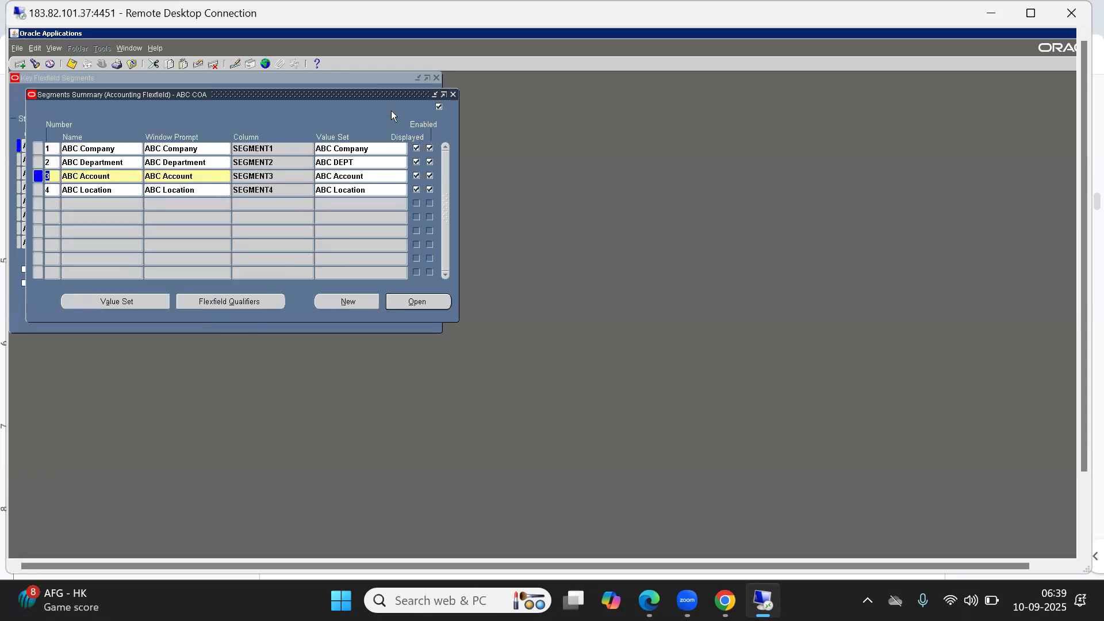
click(453, 95)
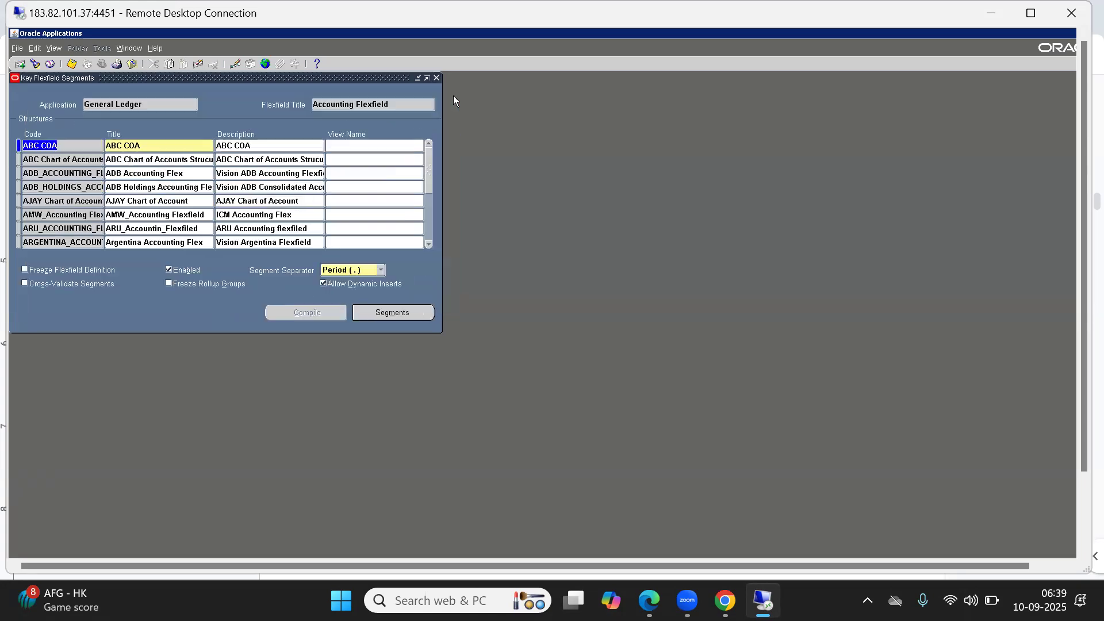
Confirm ABC Chart of Accounts has no segments and reopen the ABC COA segments.
click(63, 146)
click(64, 159)
click(56, 144)
click(63, 158)
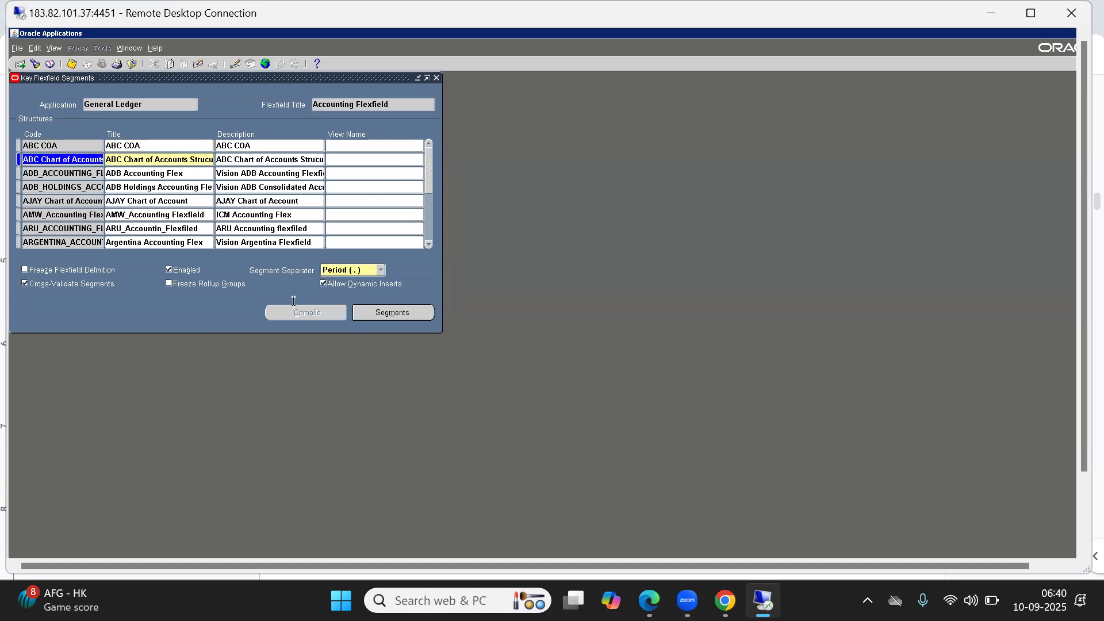
click(393, 313)
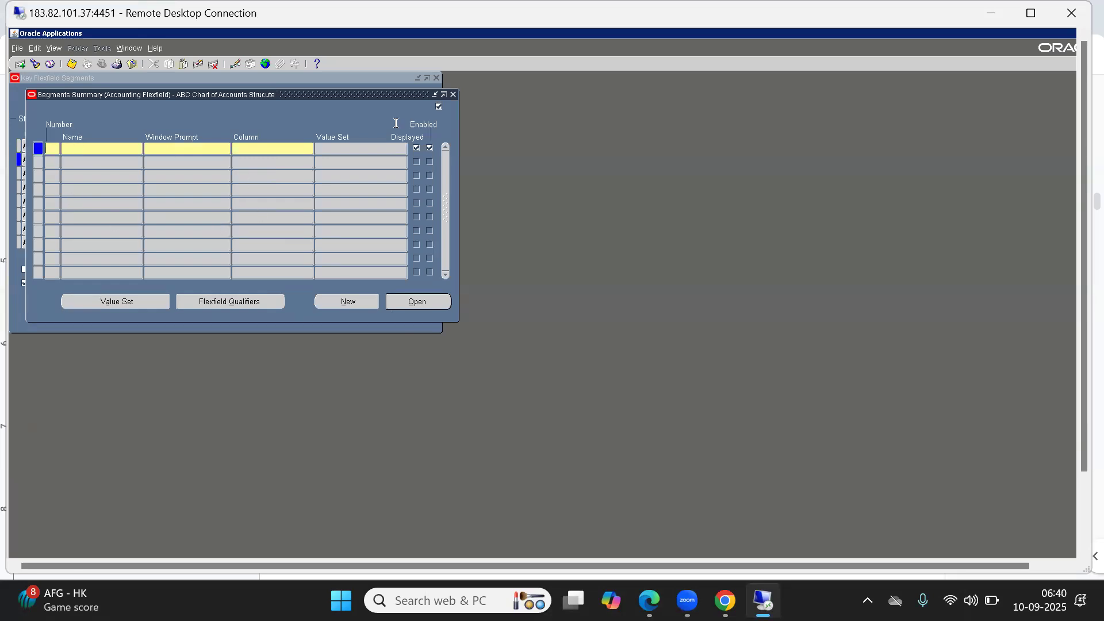
click(455, 94)
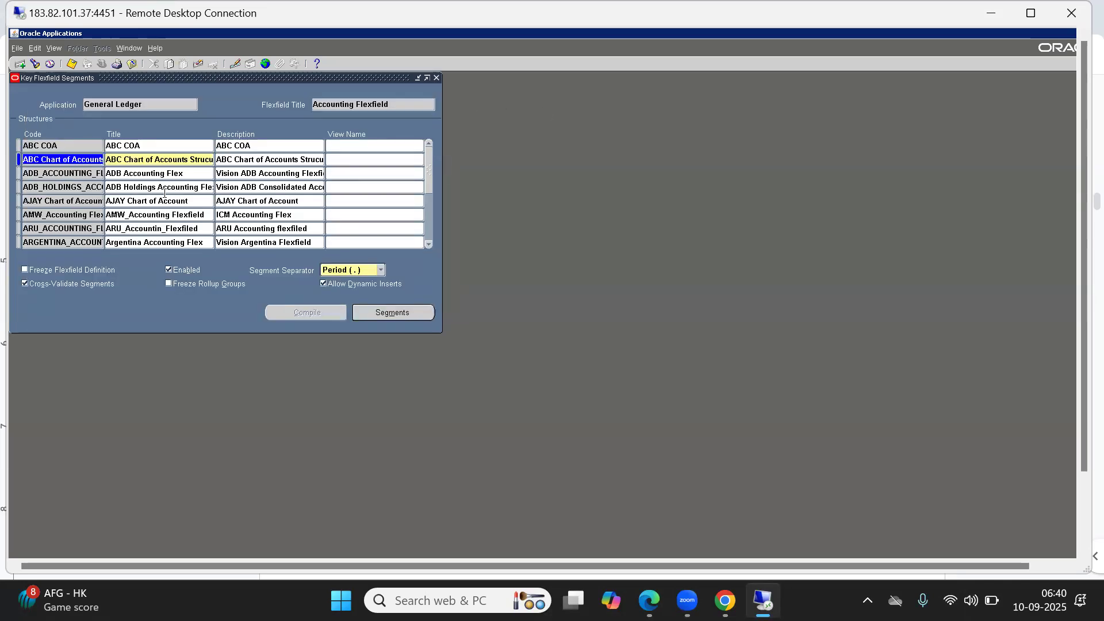
click(134, 147)
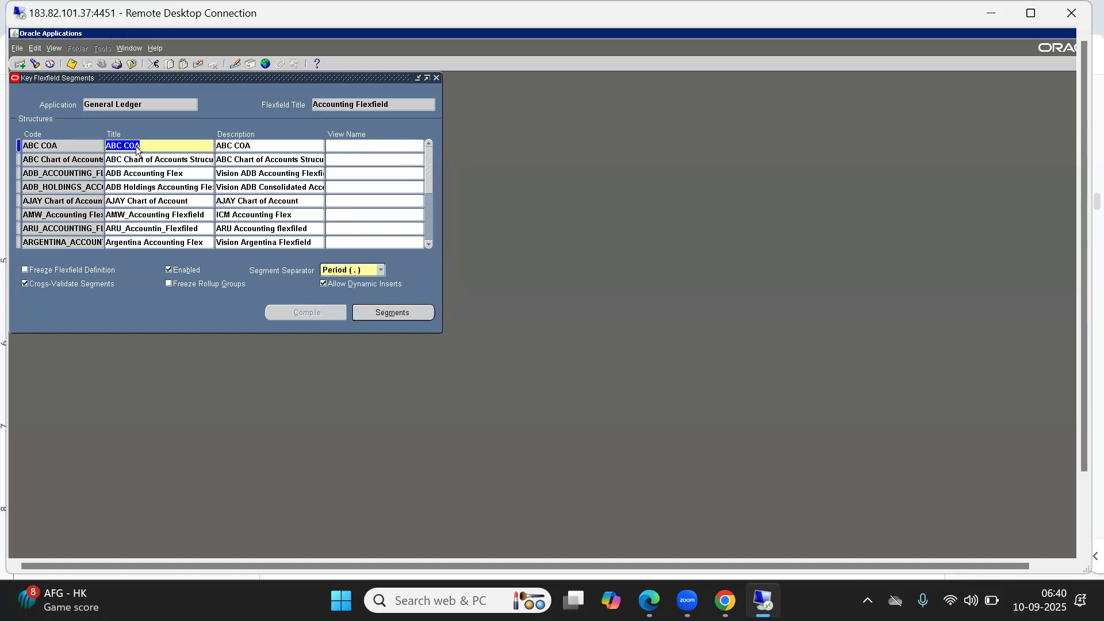
click(384, 313)
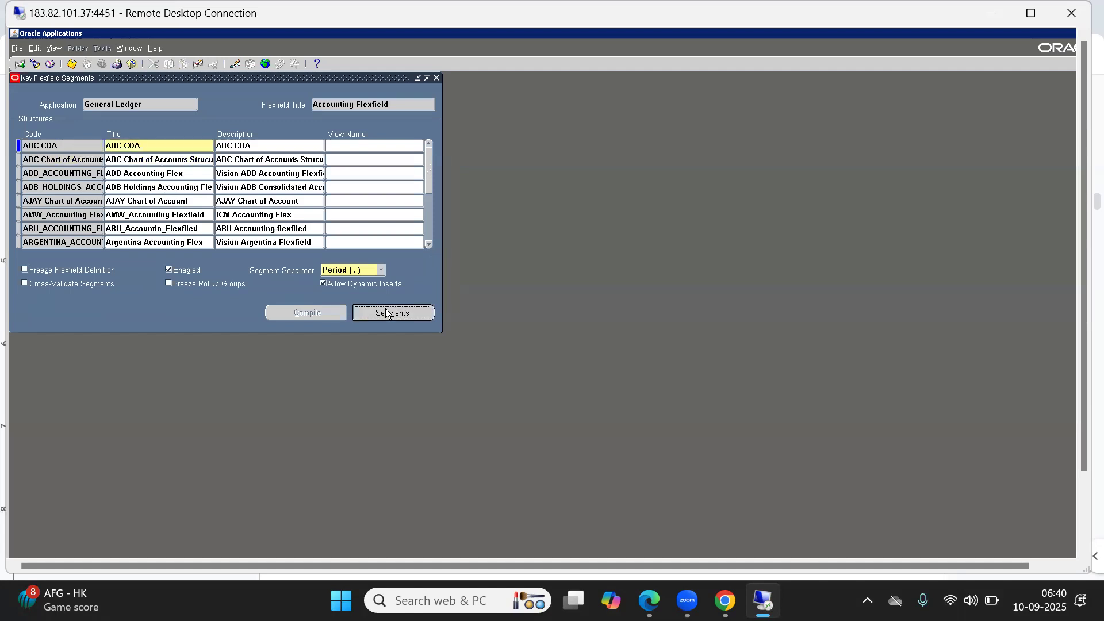
Inspect the ABC DEPT value set on the ABC Department segment.
click(345, 163)
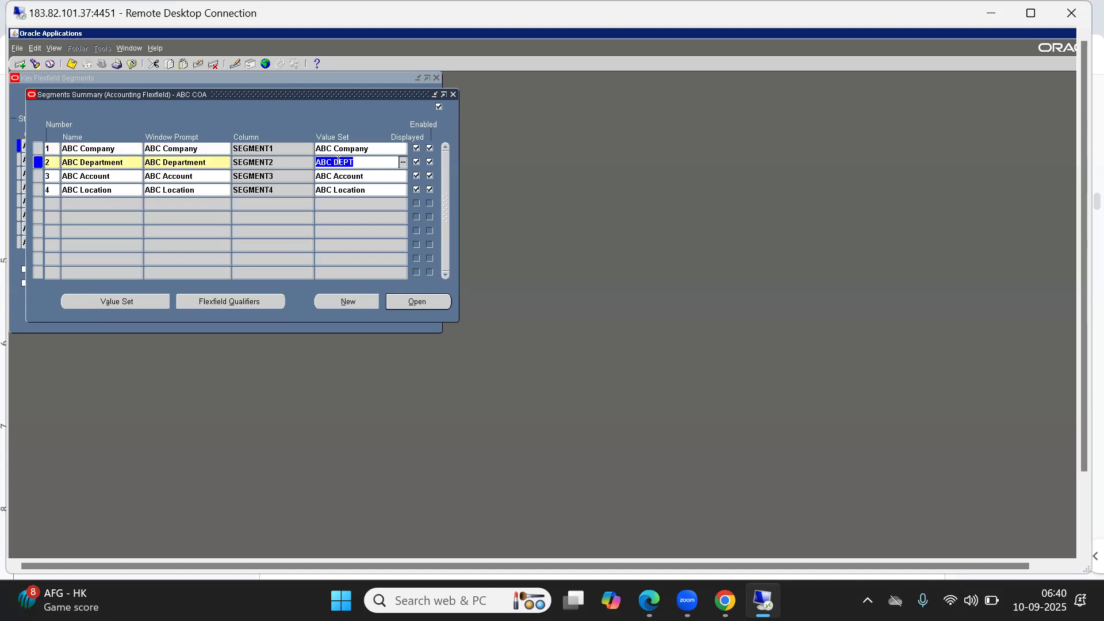
click(364, 164)
drag(364, 163, 295, 158)
click(335, 163)
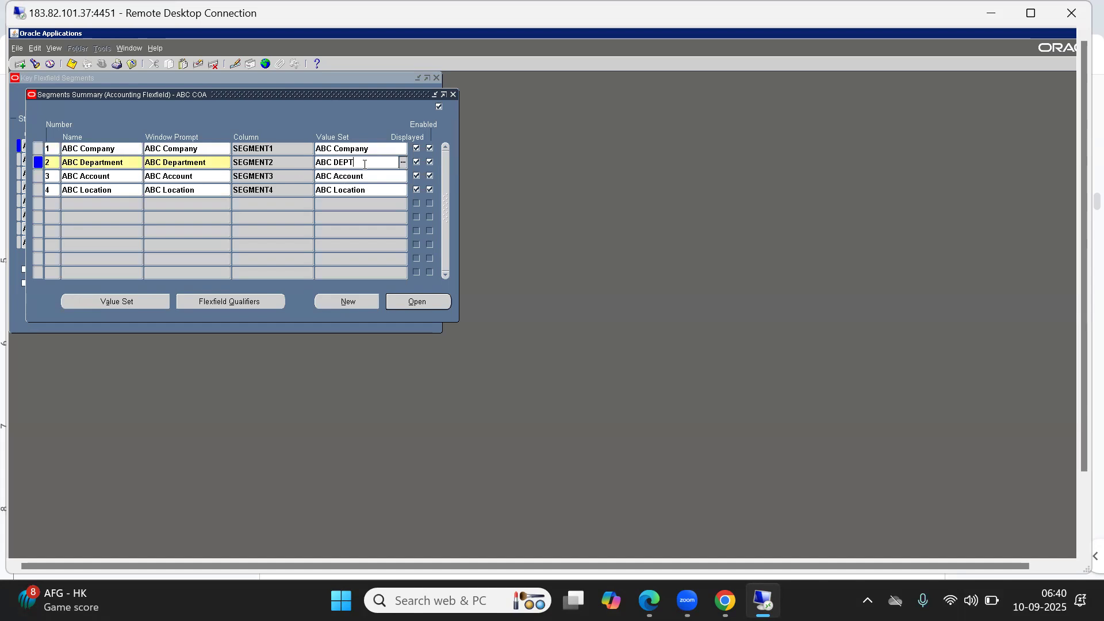
Delete the Company, Department, Account and Location segments from ABC COA, then select ABC Chart of Accounts.
click(454, 94)
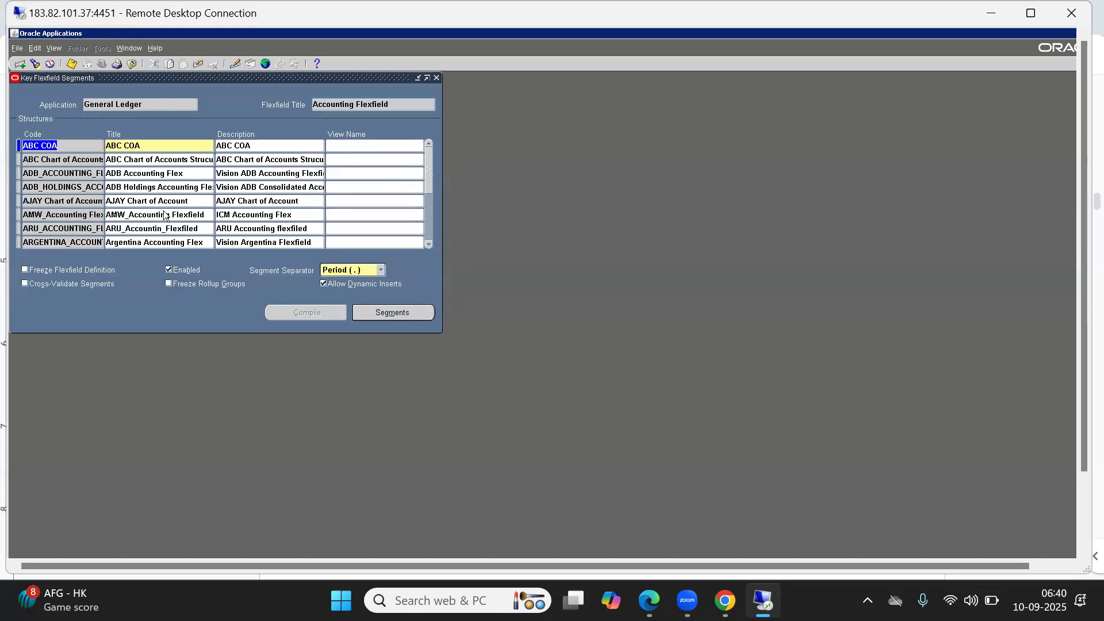
click(383, 314)
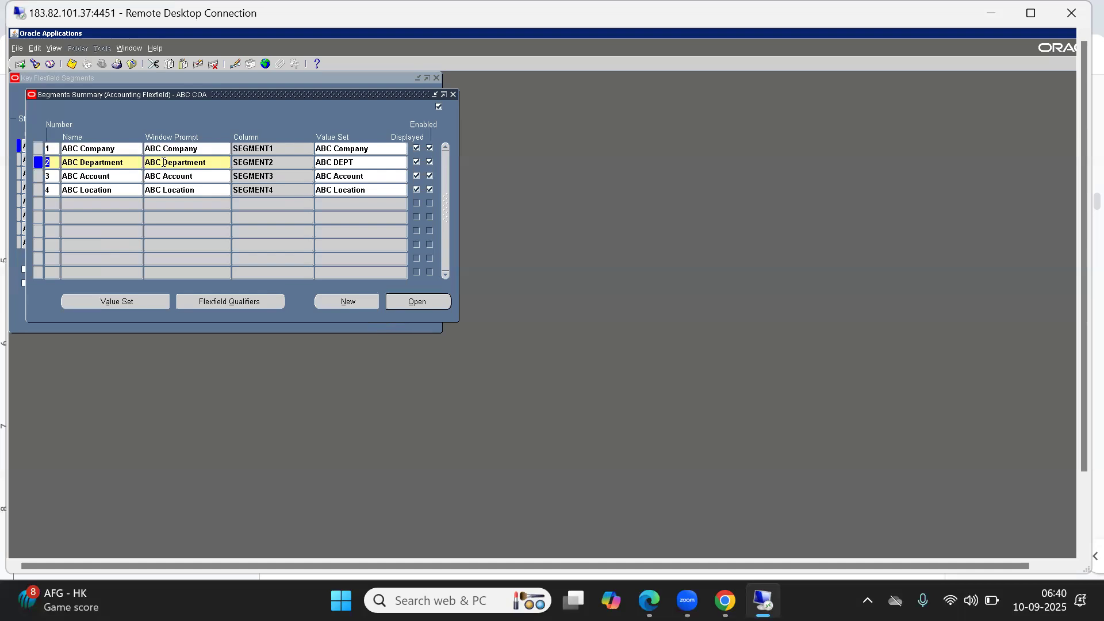
click(95, 190)
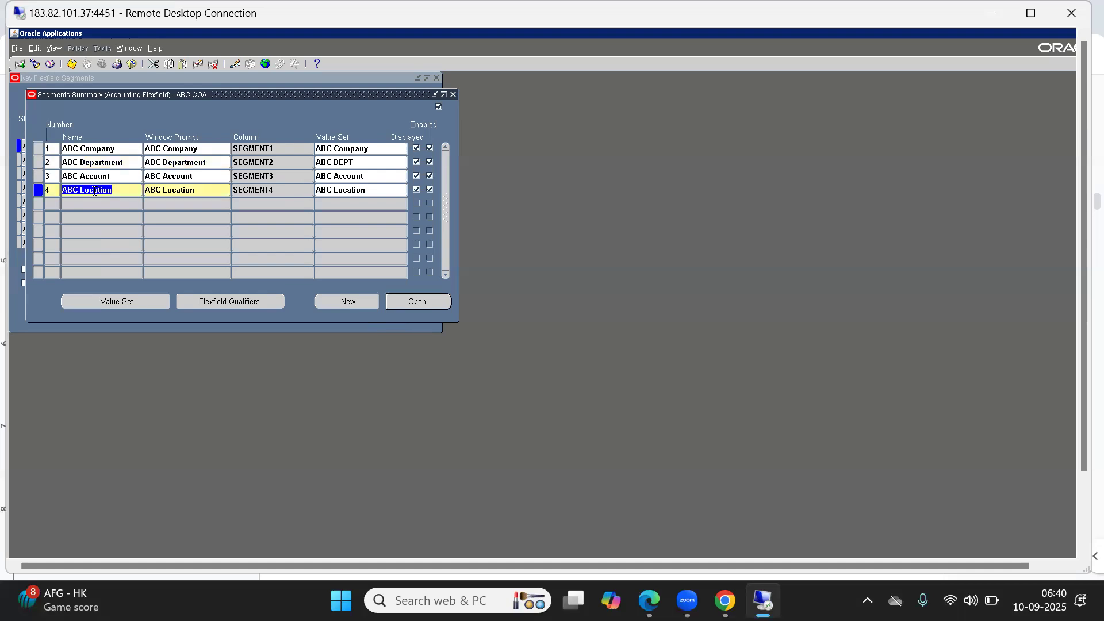
click(212, 64)
click(213, 63)
click(213, 64)
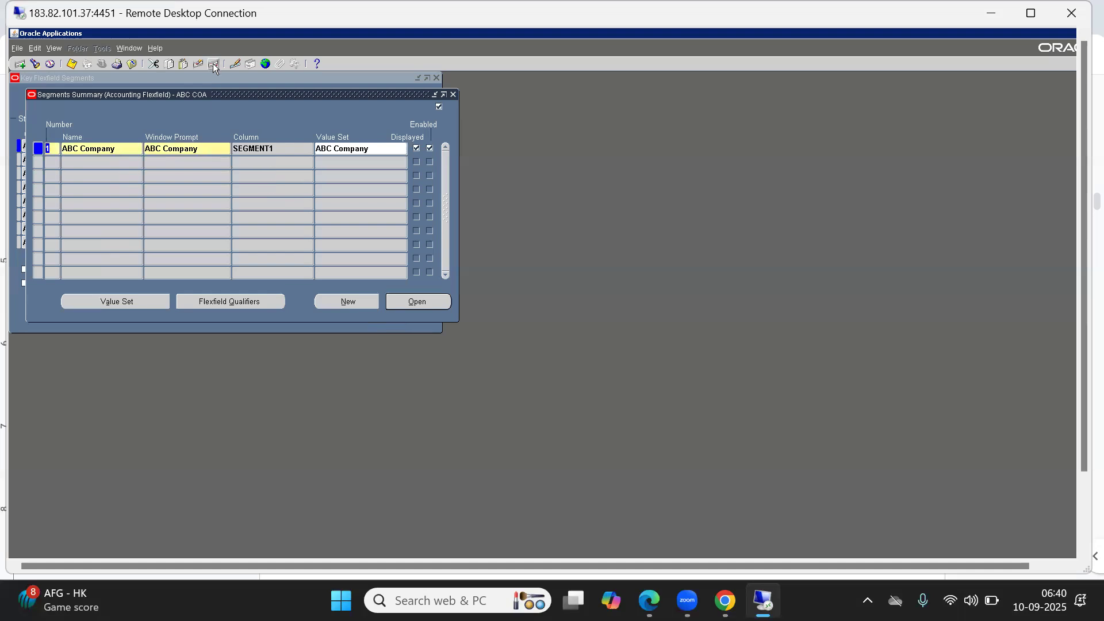
click(213, 63)
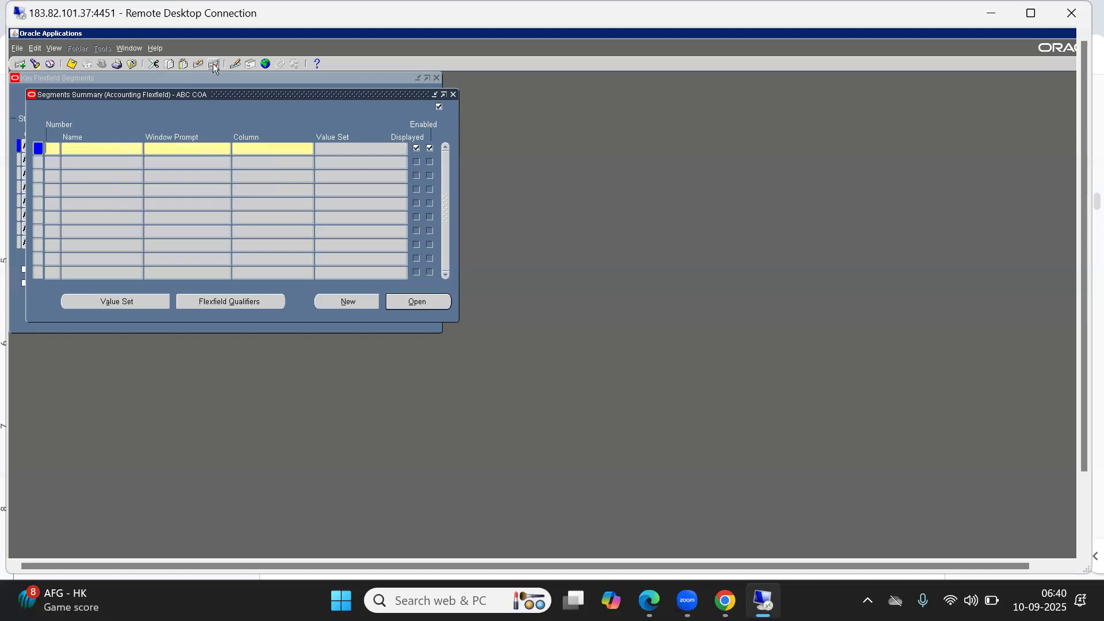
click(453, 95)
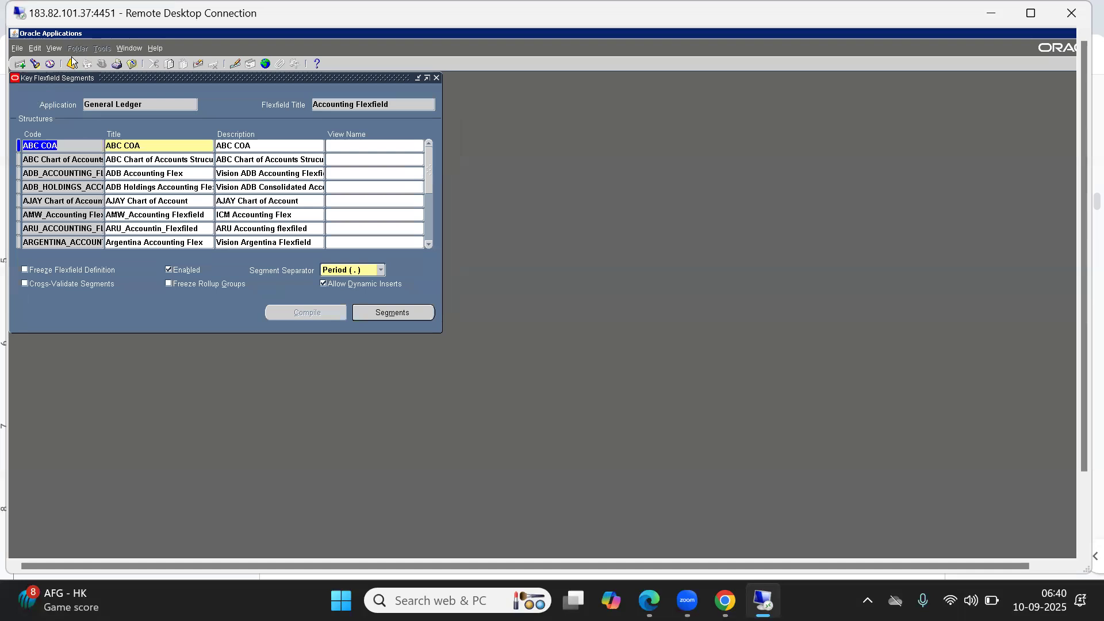
click(52, 157)
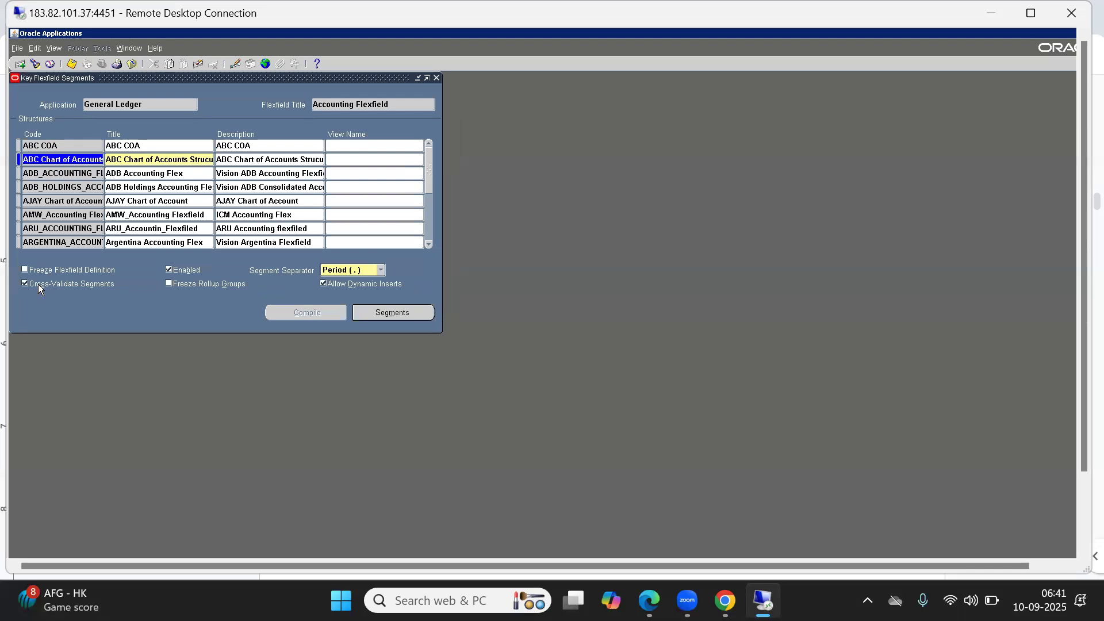
Add segment 1 ABC Company on column SEGMENT1 with the ABC Company value set.
click(413, 313)
text(1)
text(ABC C)
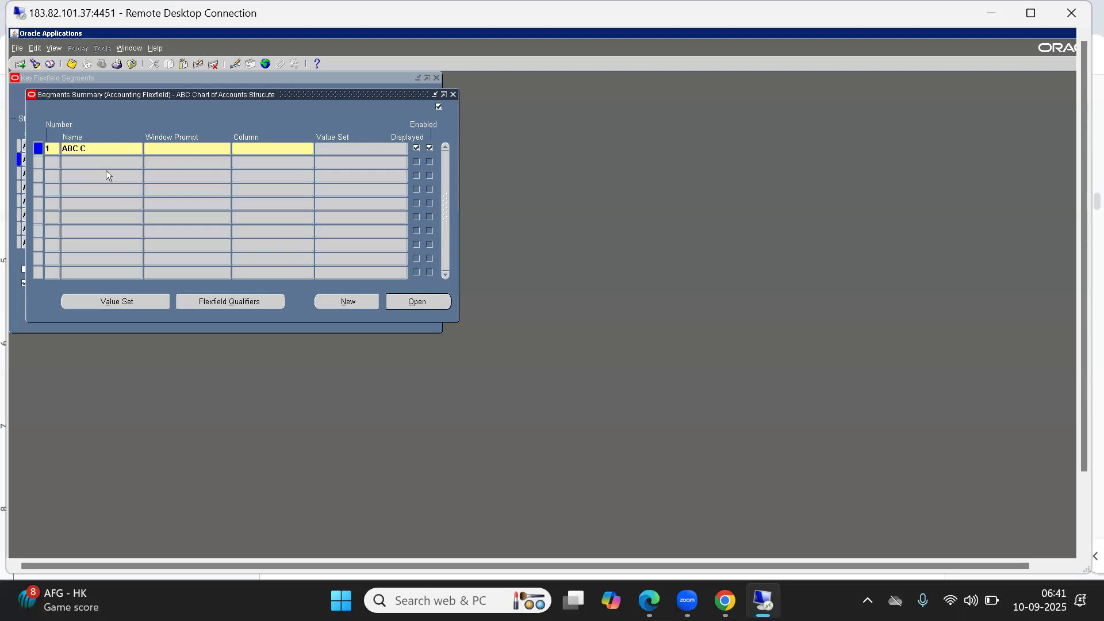
text(ompany)
key(Tab)
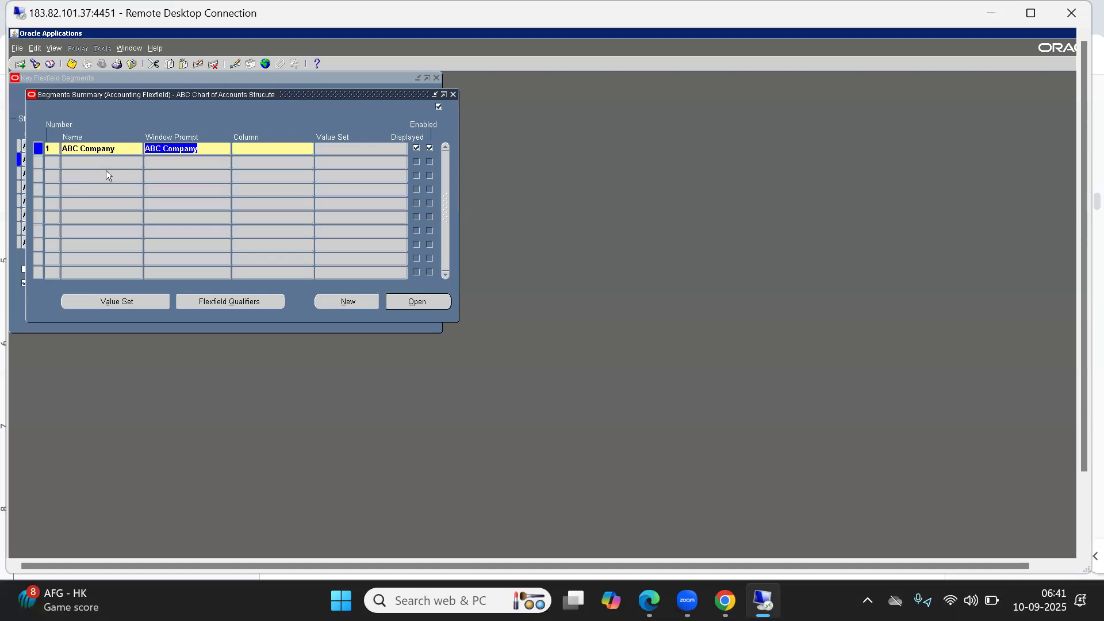
key(Tab)
text(se)
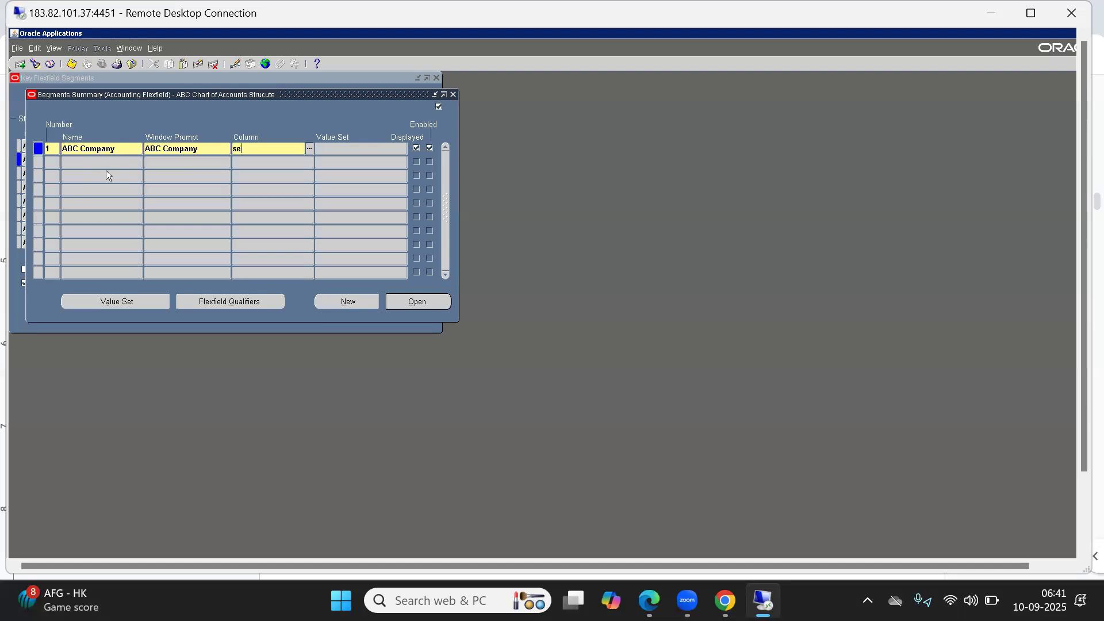
text(g%1)
key(Tab)
key(Return)
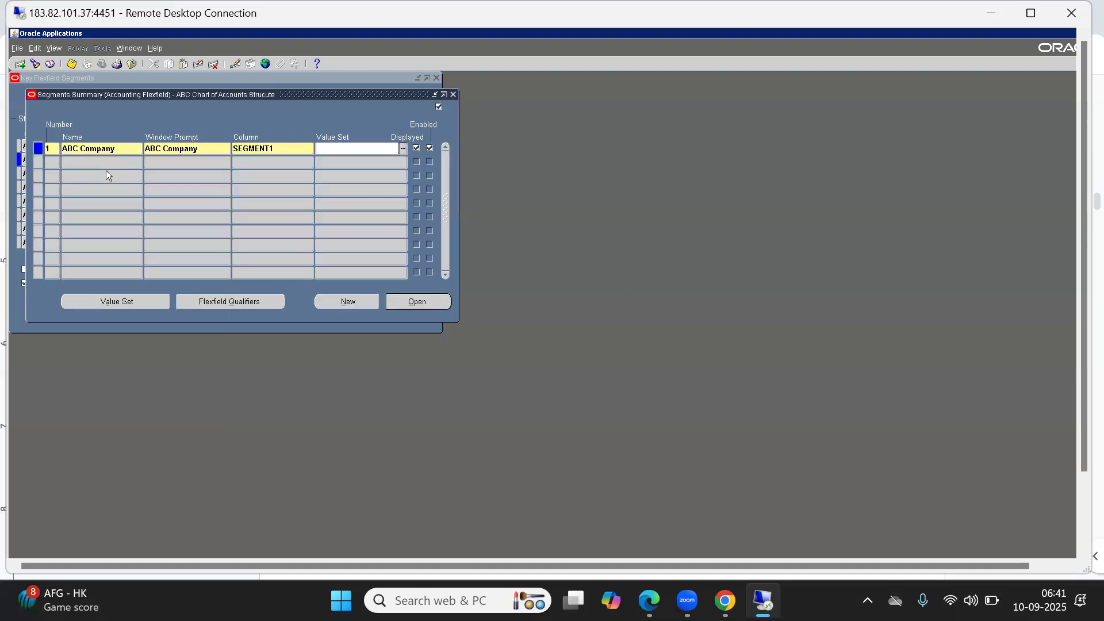
text(abc c)
key(Tab)
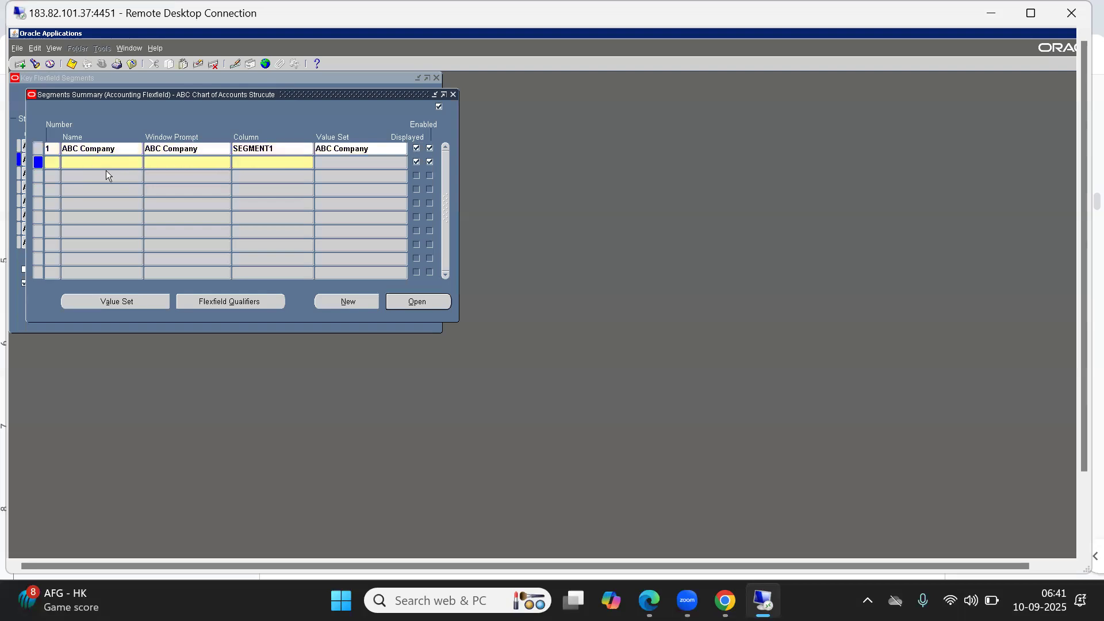
Add segment 2 named ABC Department with prompt ABC Department, looking up column seg%2.
text(2)
text(A)
text(BC D)
key(Tab)
key(shift+Tab)
click(96, 162)
text(E)
key(BackSpace)
text(epartme)
text(nt)
key(Tab)
text(ABC Department)
key(Tab)
text(seg%2)
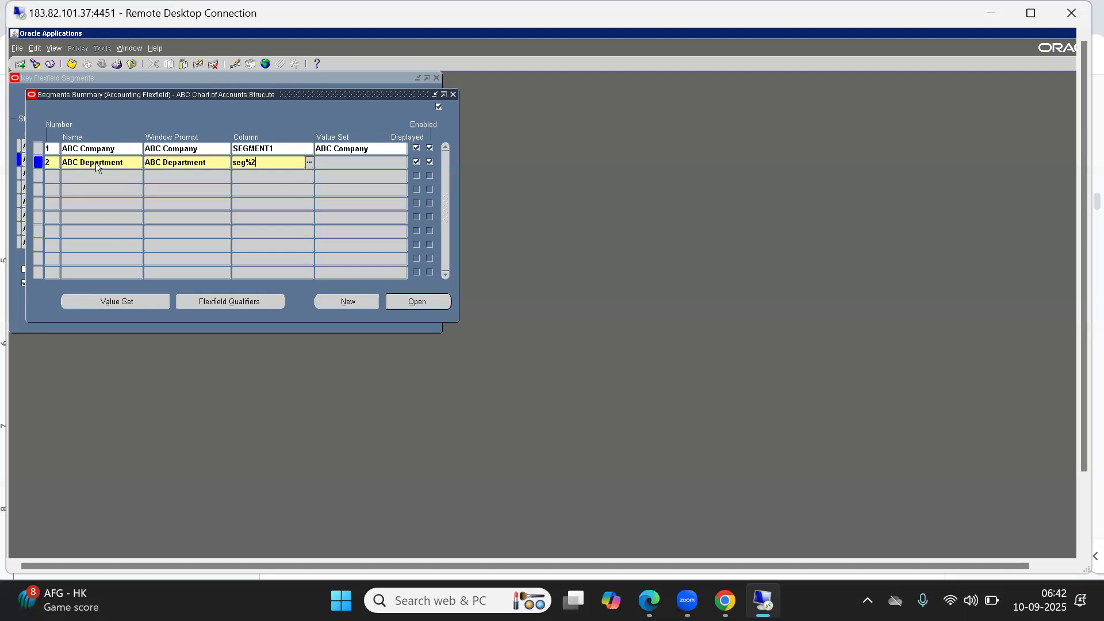
key(Tab)
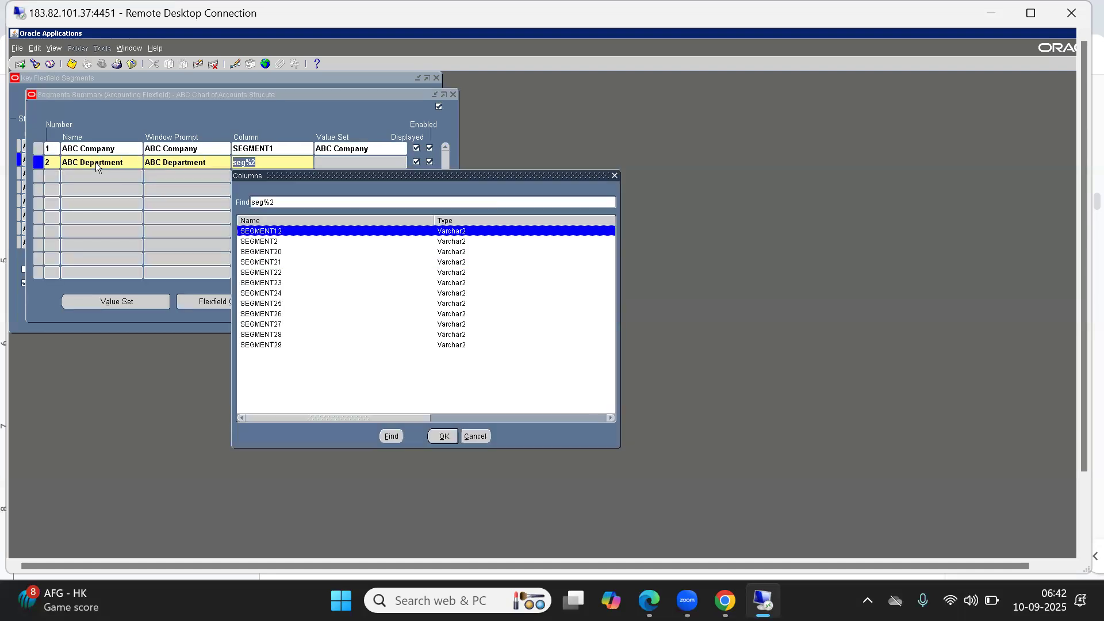
Assign column SEGMENT2 and value set ABC DEPT to the ABC Department segment.
key(Down)
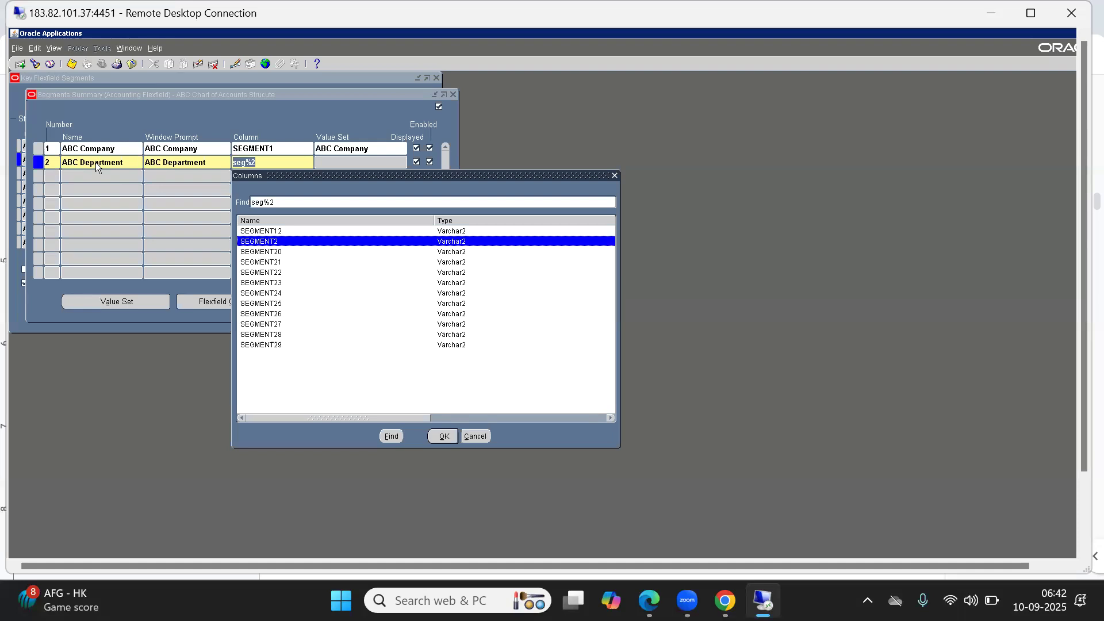
click(443, 437)
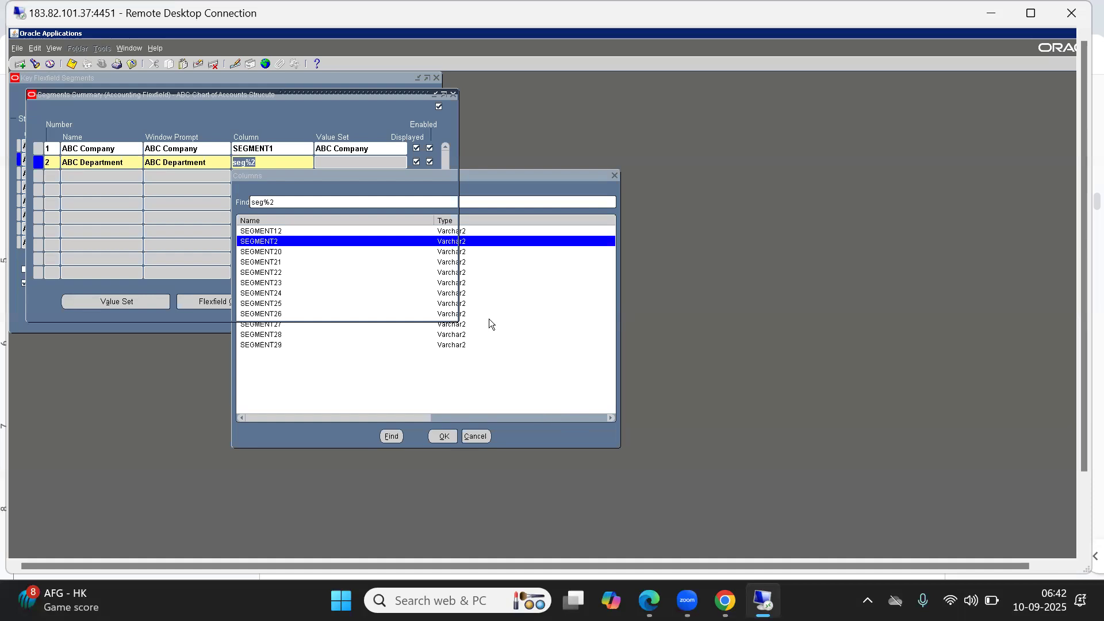
key(Return)
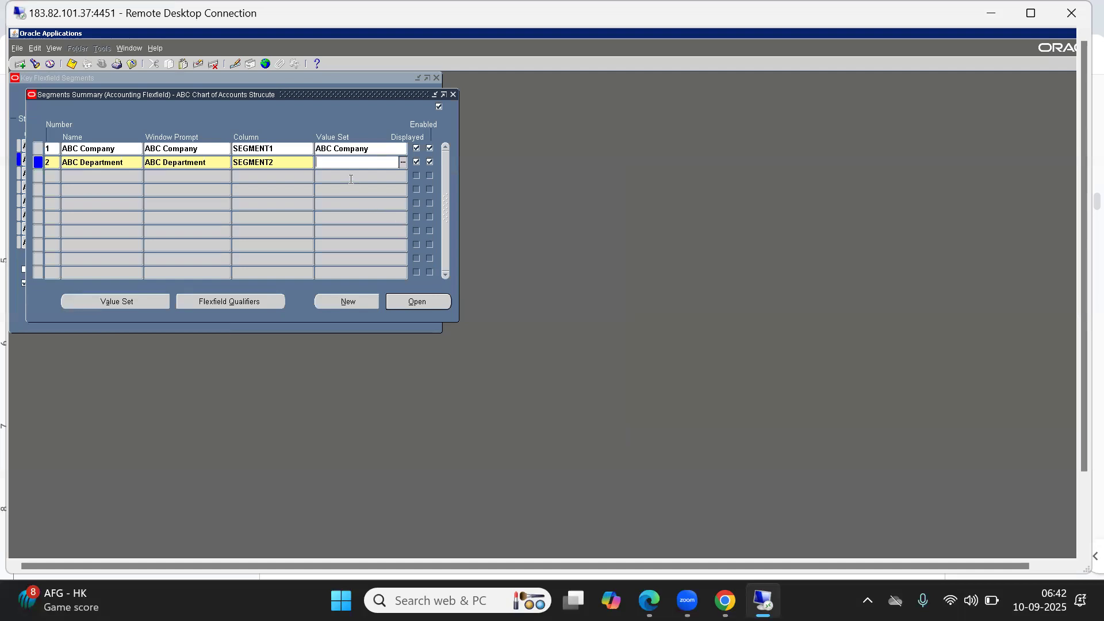
text(abc d)
key(Tab)
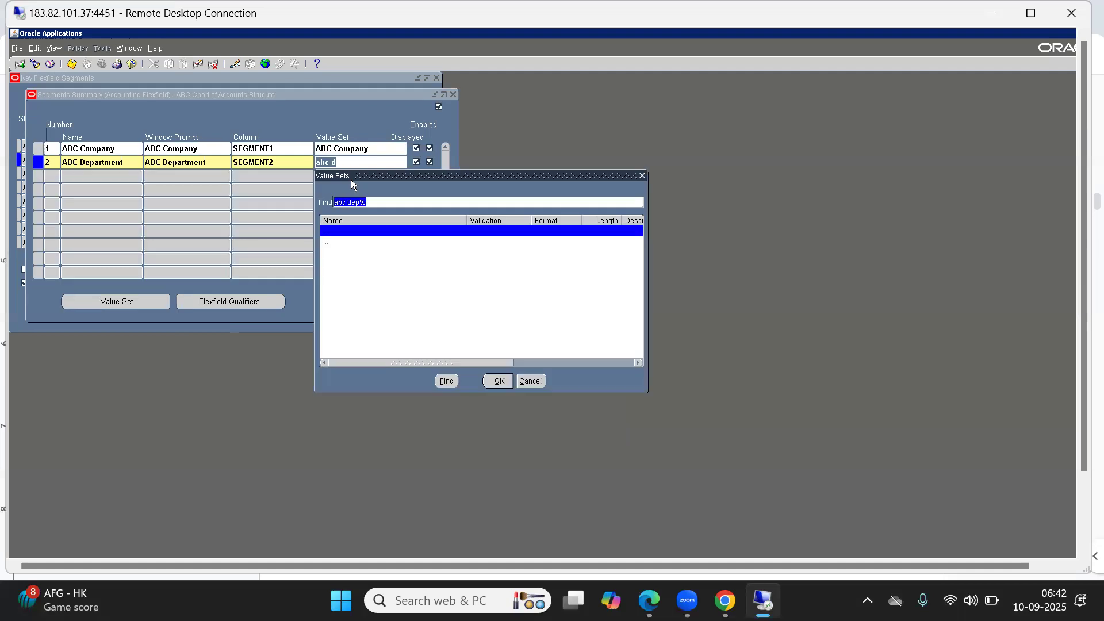
key(Return)
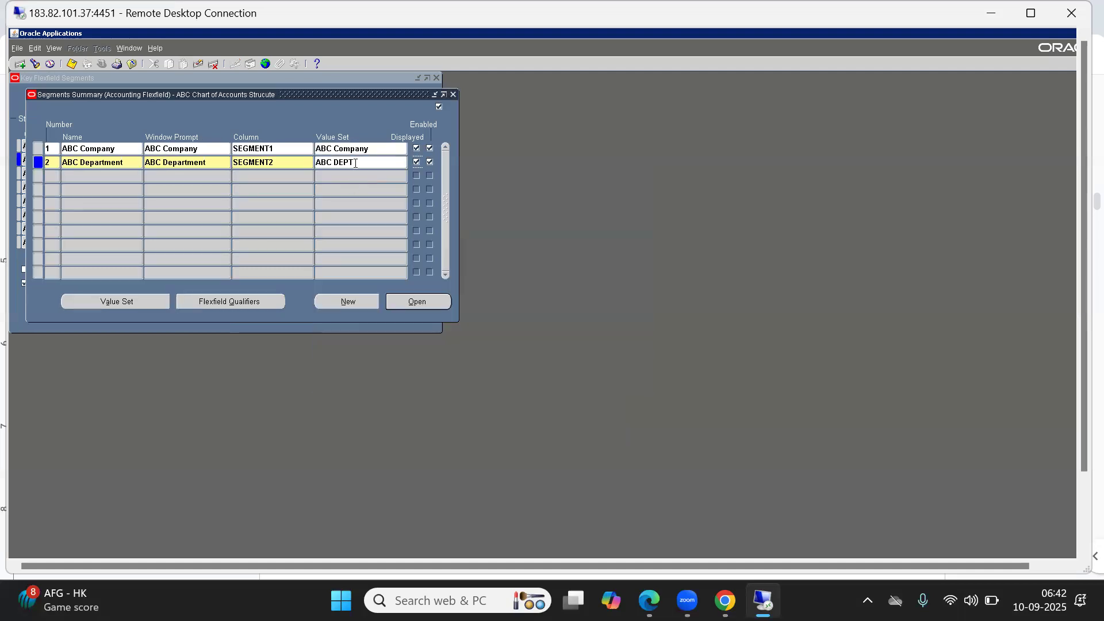
key(Down)
Add segment 3 ABC Account on SEGMENT3 with the ABC Account value set.
text(3)
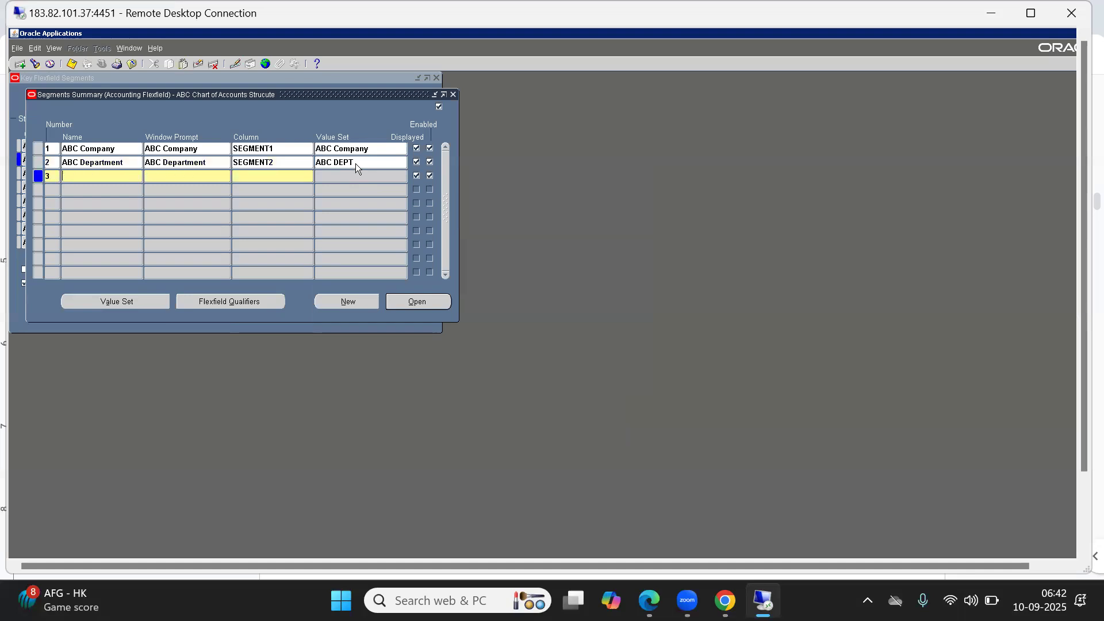
text(ABC Account)
key(Tab)
key(Tab)
text(seg)
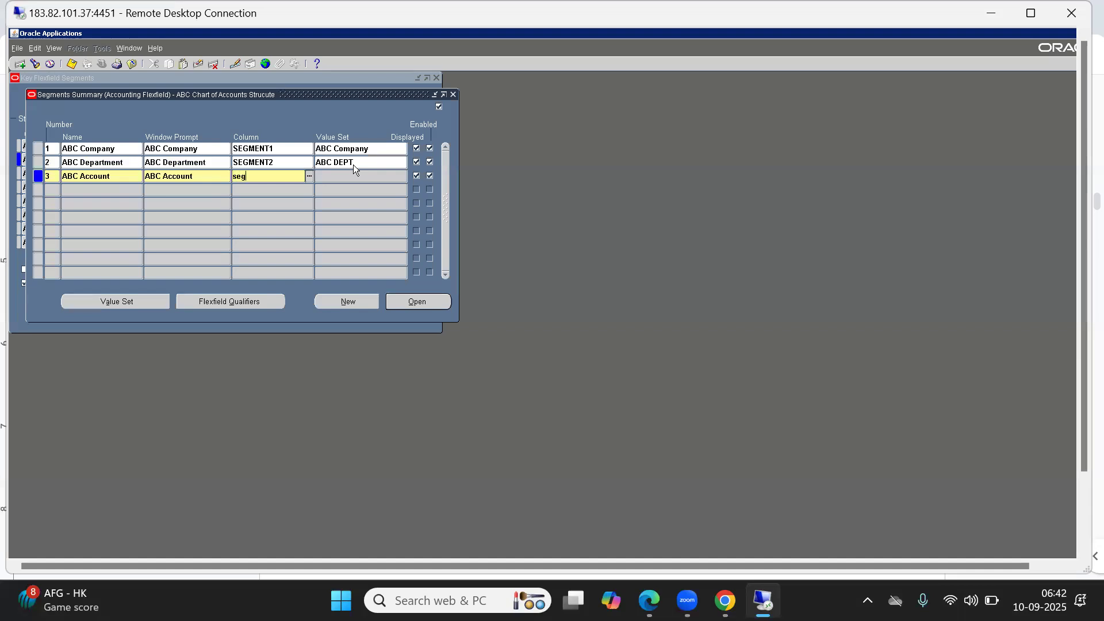
text(%3)
key(Tab)
key(Down)
key(Down)
key(Return)
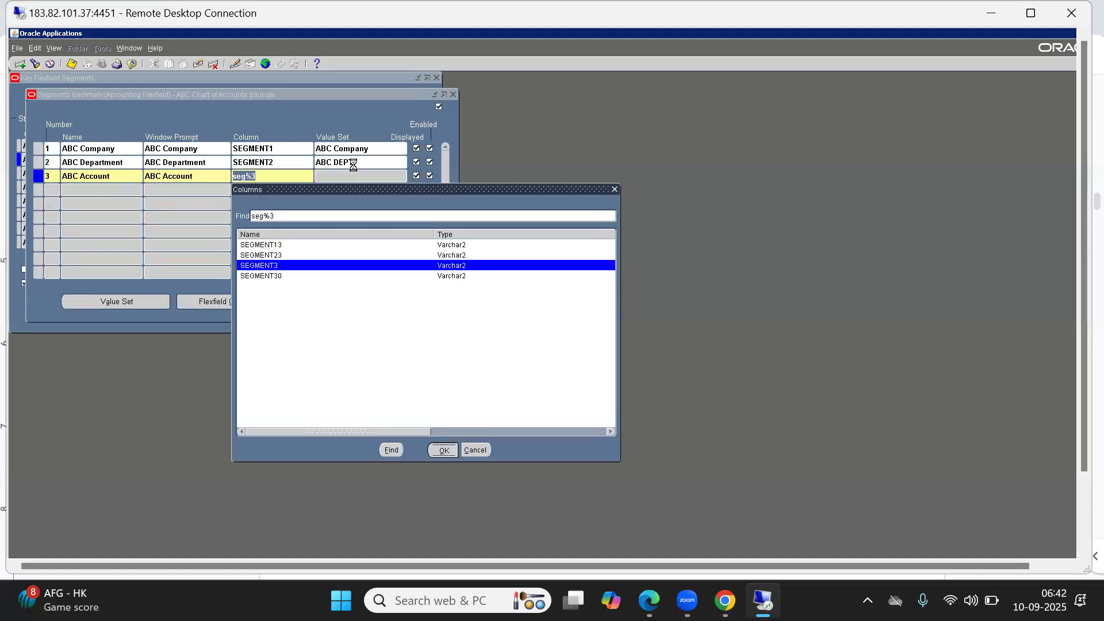
text(abc a)
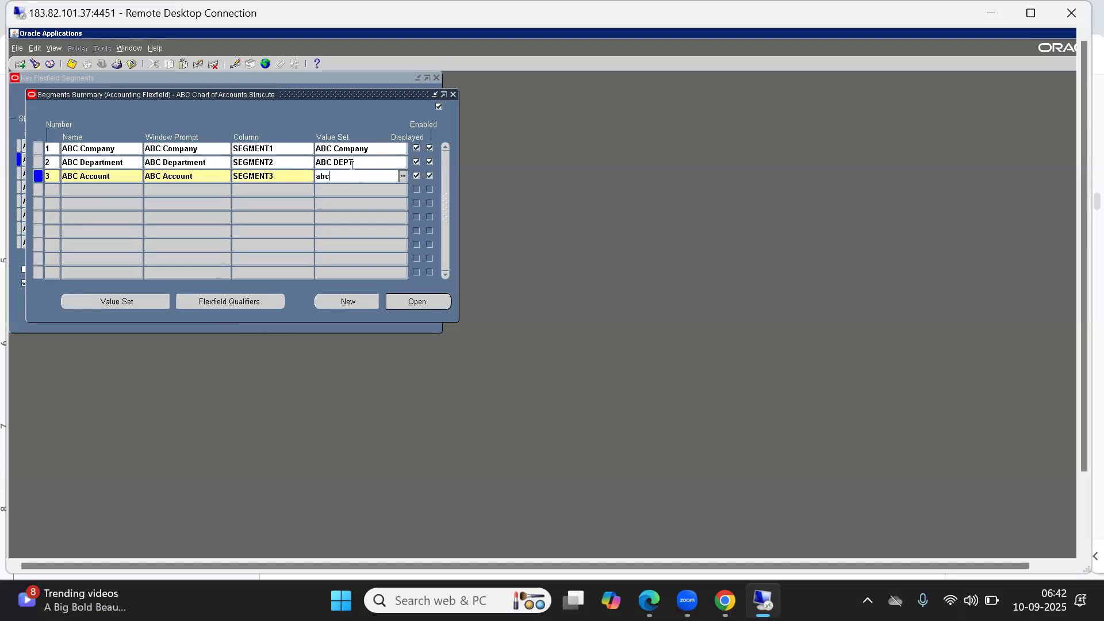
key(Tab)
Add segment 4 ABC Location on SEGMENT4 with the ABC Location value set.
key(Tab)
key(Tab)
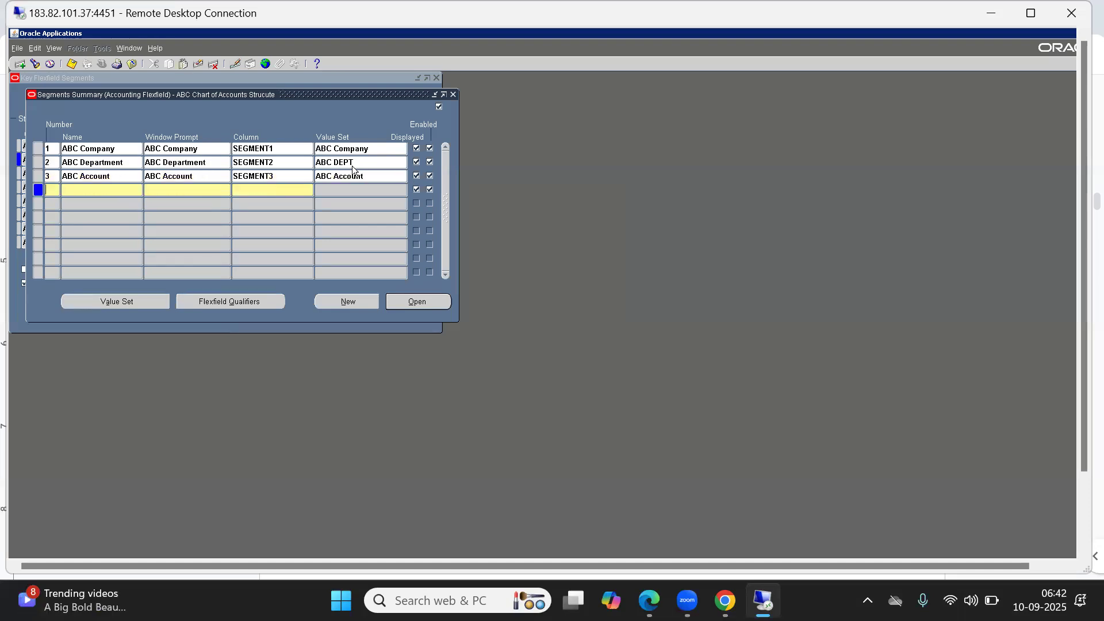
text(4)
key(Tab)
text(a)
key(BackSpace)
text(ABC Location)
key(Tab)
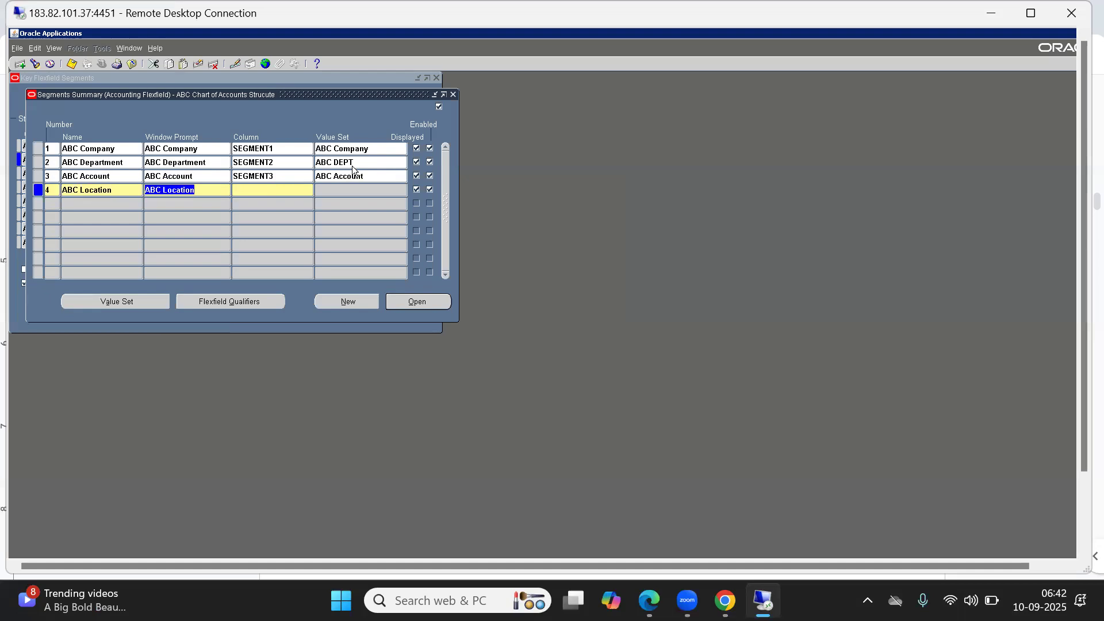
key(Tab)
text(seg%4)
key(Tab)
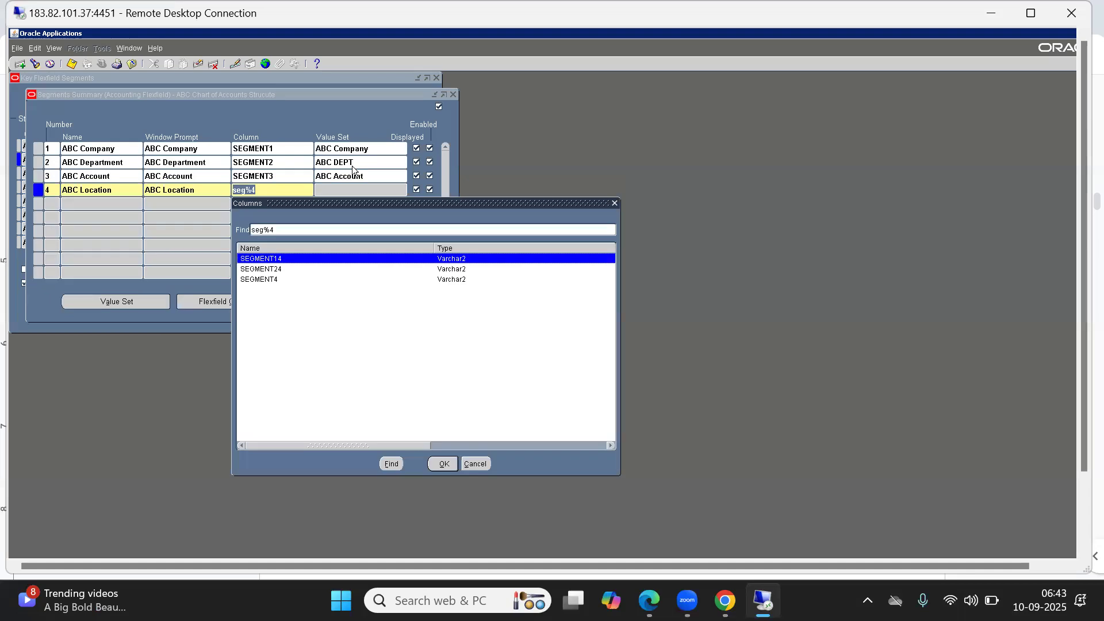
key(Down)
key(Down)
key(Return)
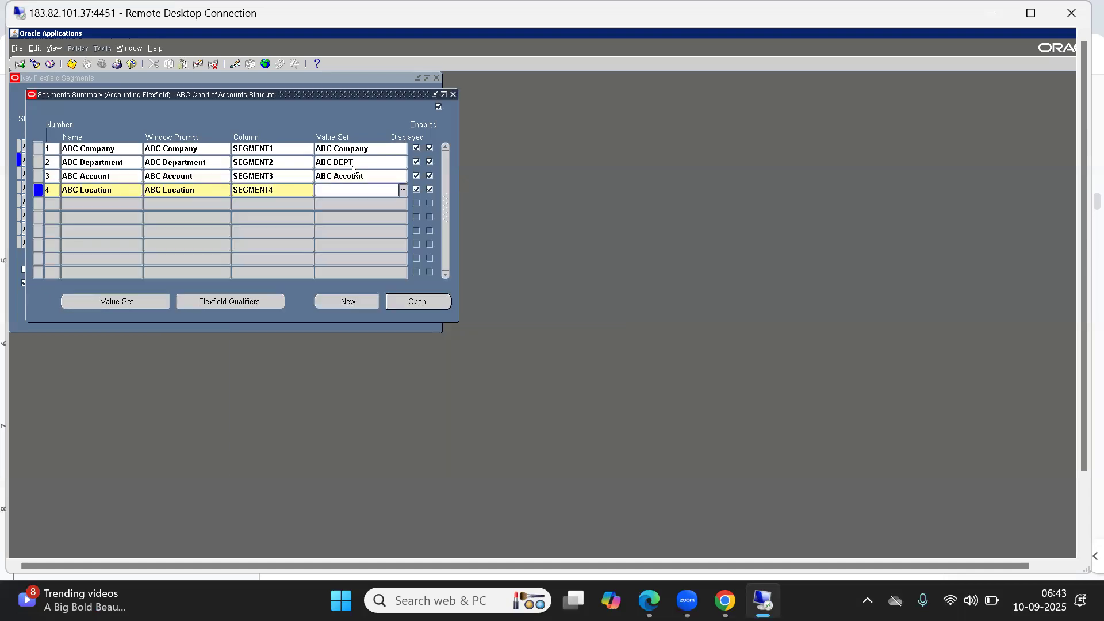
text(abc l)
key(Tab)
Enable the Balancing Segment qualifier on ABC Company.
click(81, 148)
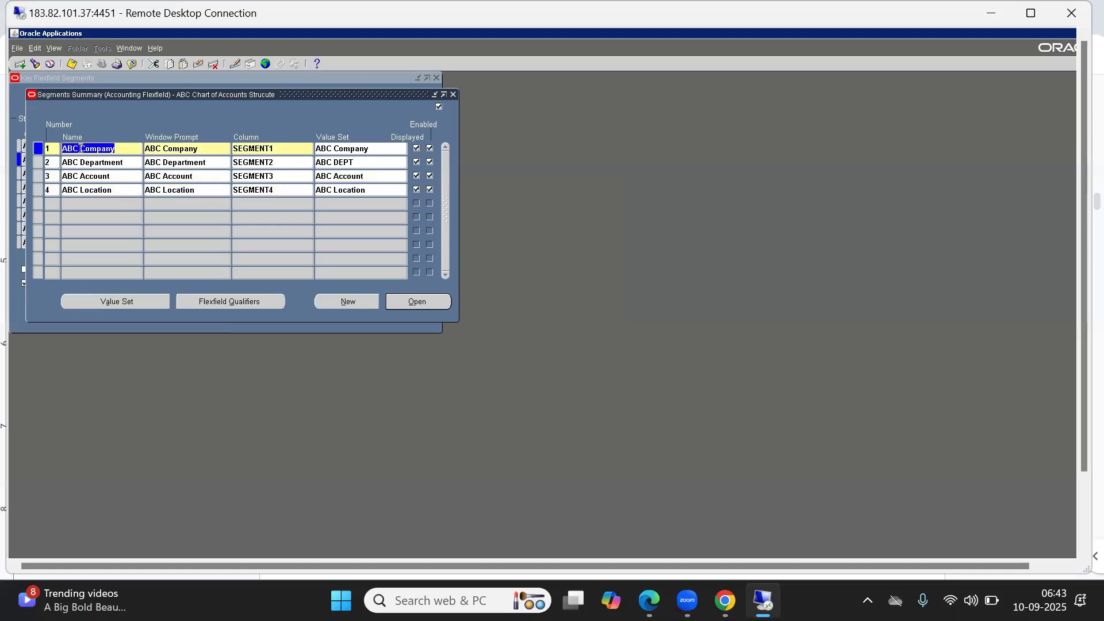
click(219, 305)
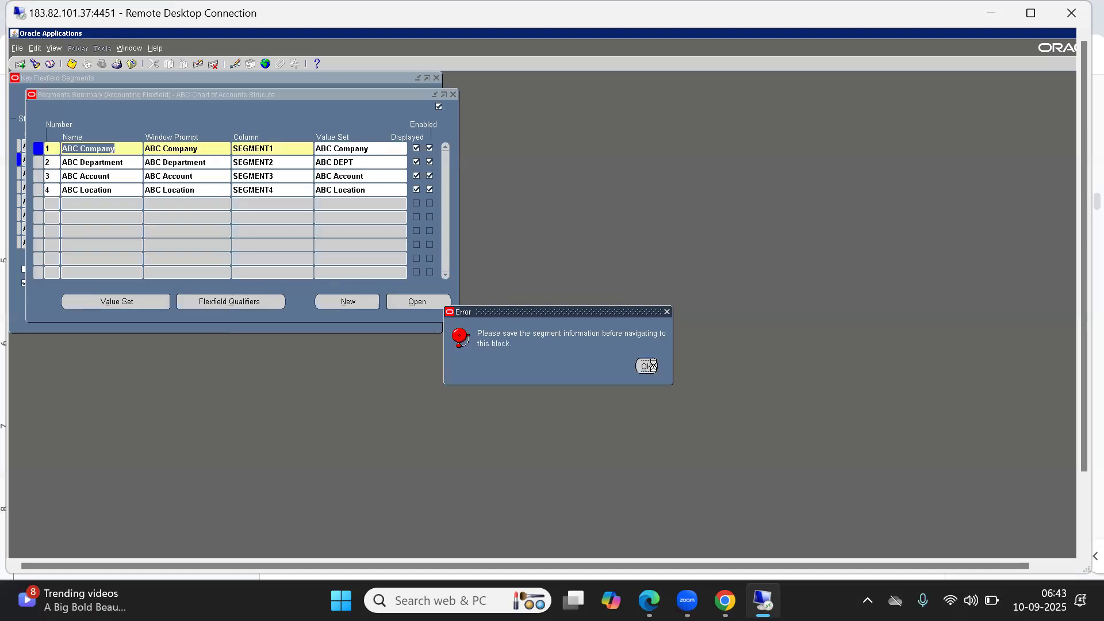
click(648, 366)
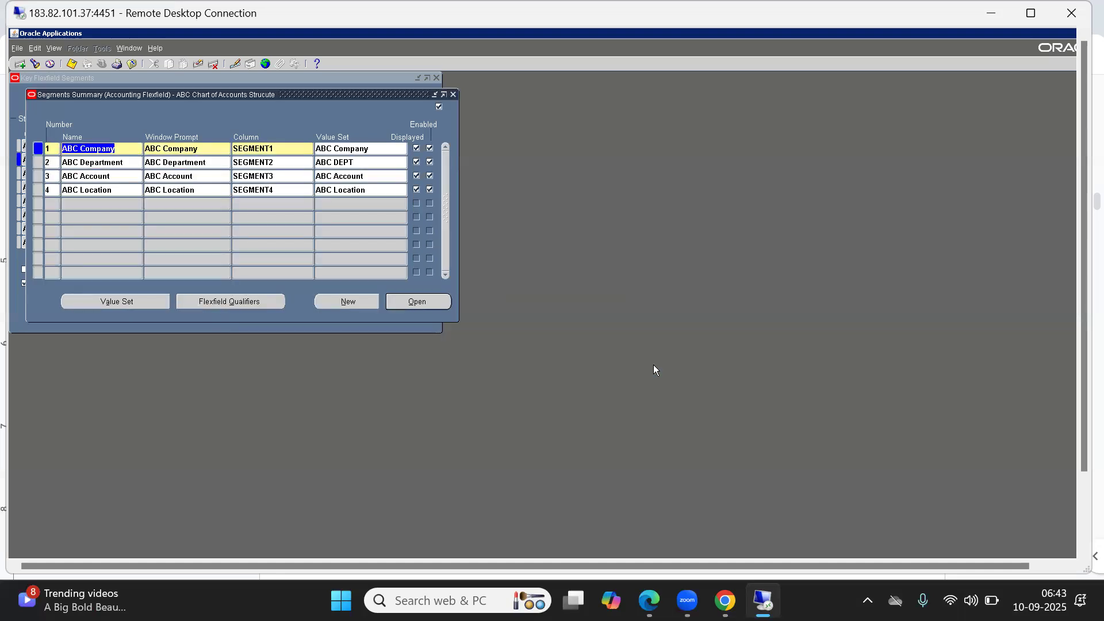
click(226, 306)
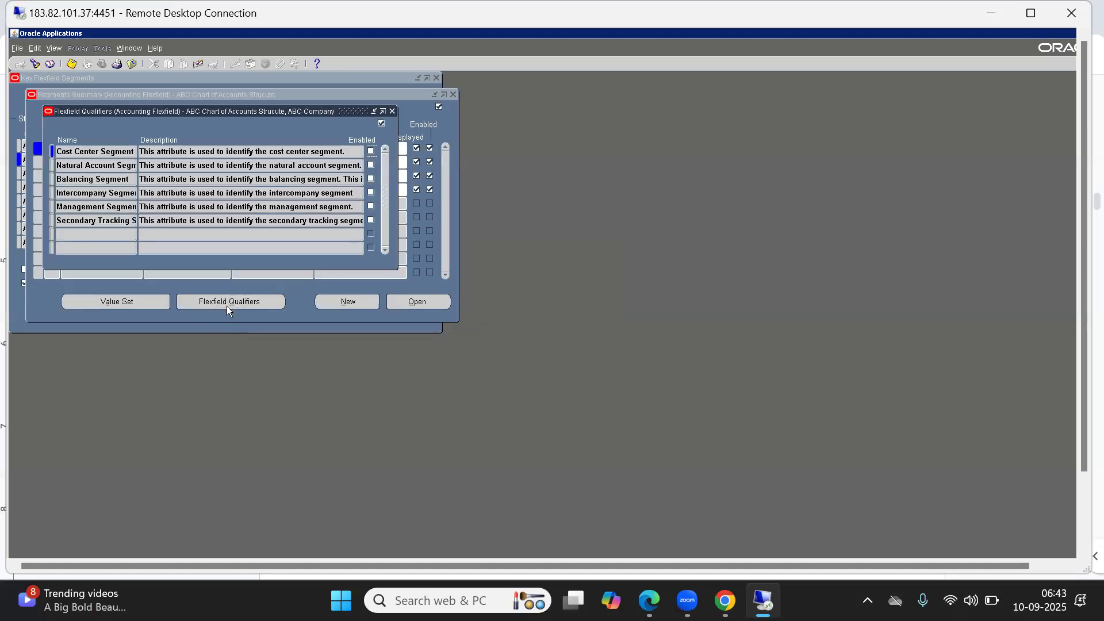
click(71, 182)
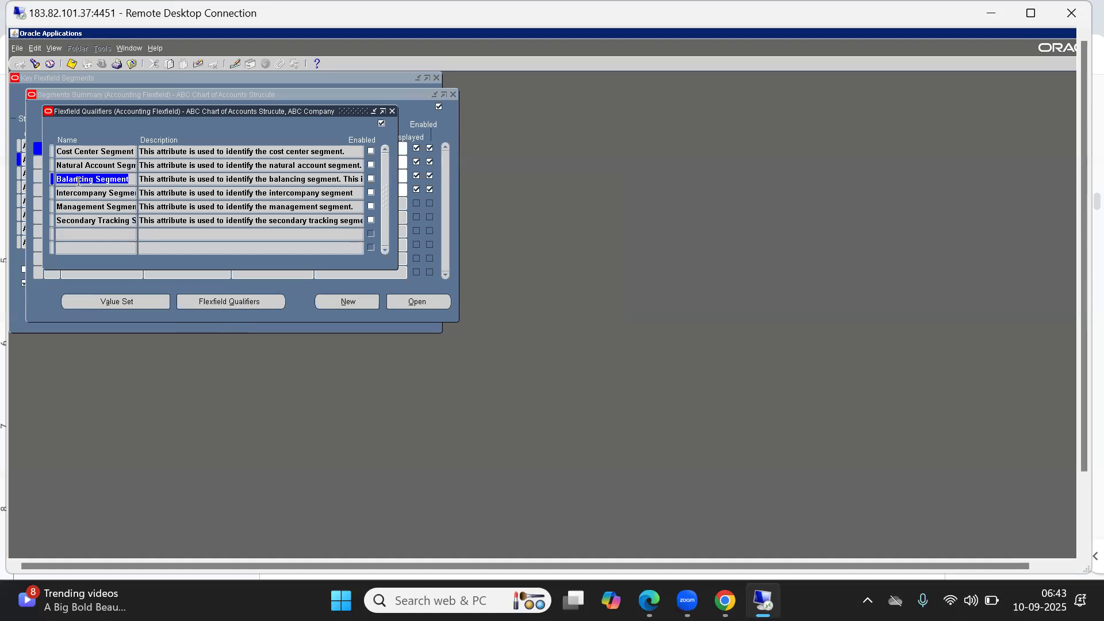
click(371, 181)
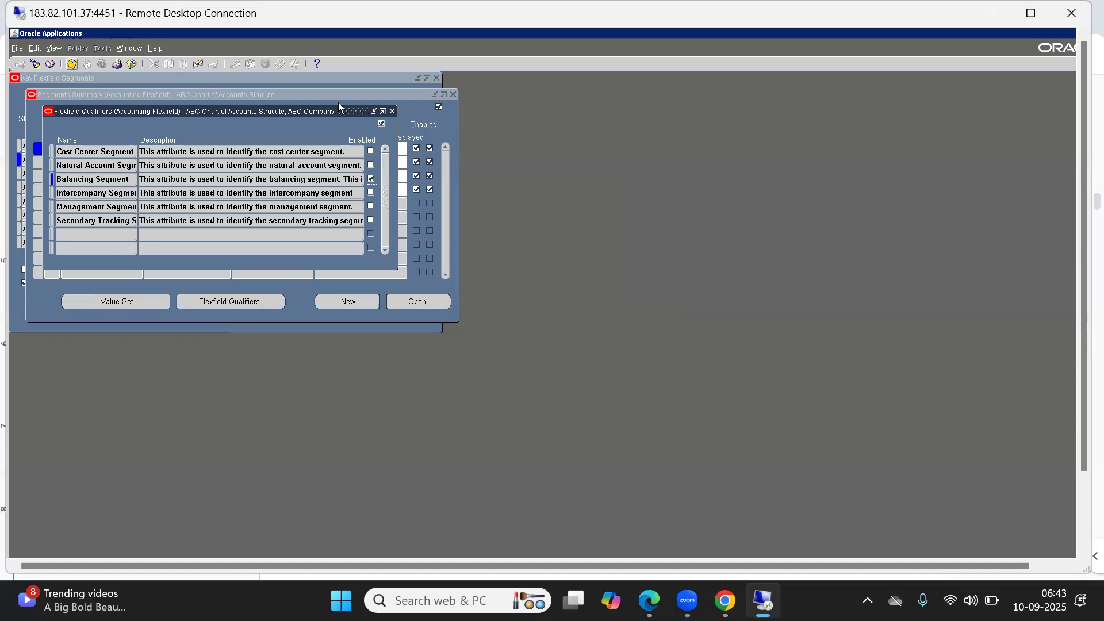
click(393, 111)
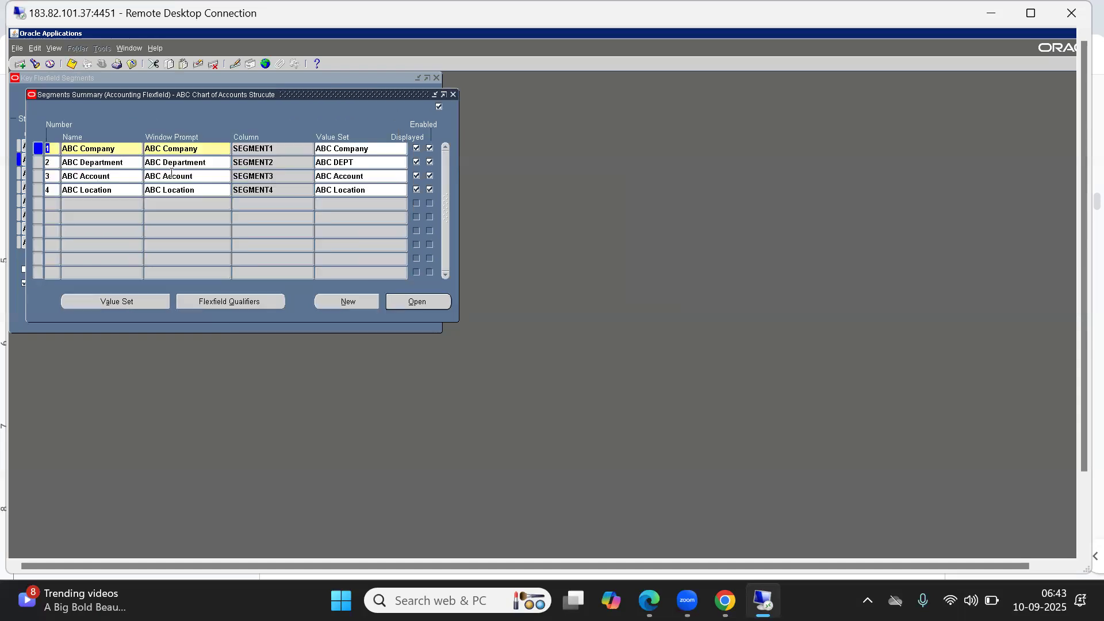
Enable the Cost Center Segment qualifier on ABC Department.
click(106, 163)
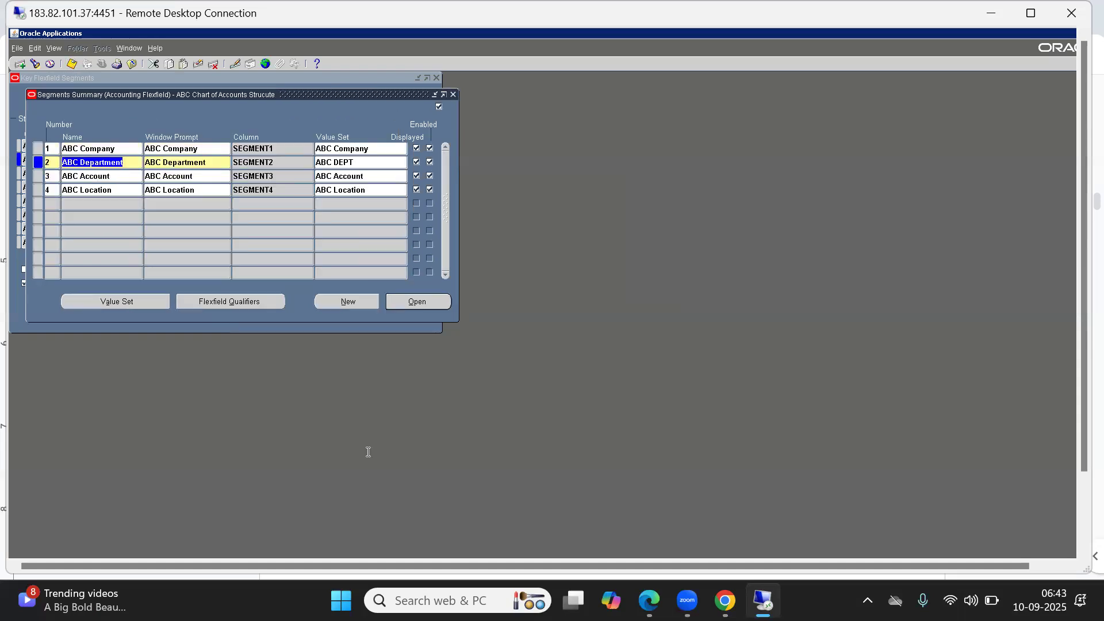
click(220, 301)
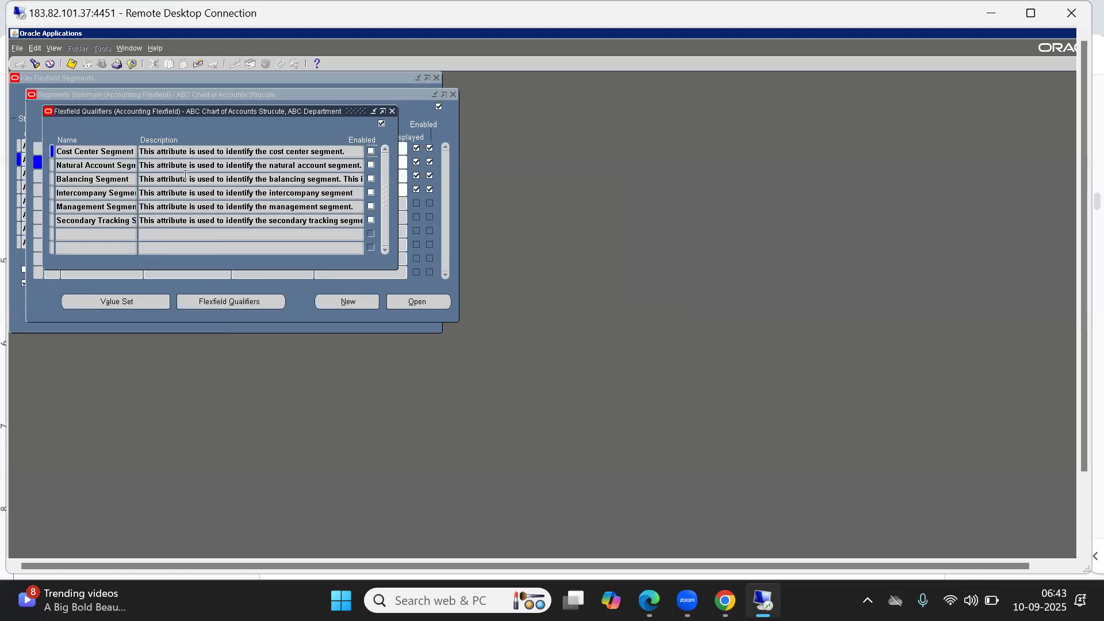
click(372, 152)
click(393, 112)
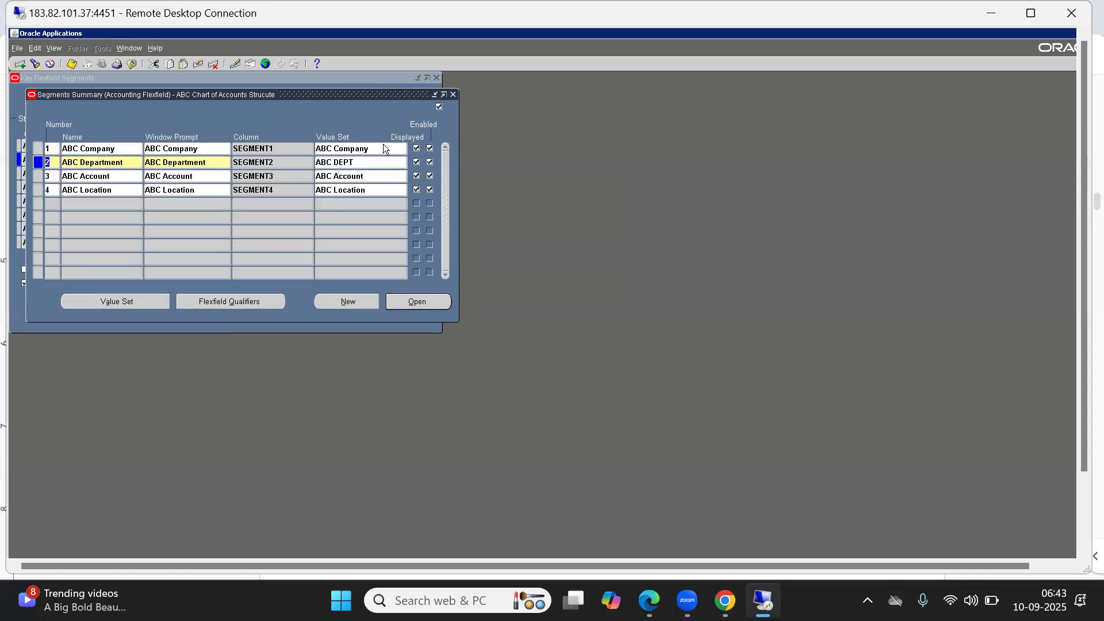
Enable Natural Account Segment on ABC Account, save, and close the segment list.
click(165, 178)
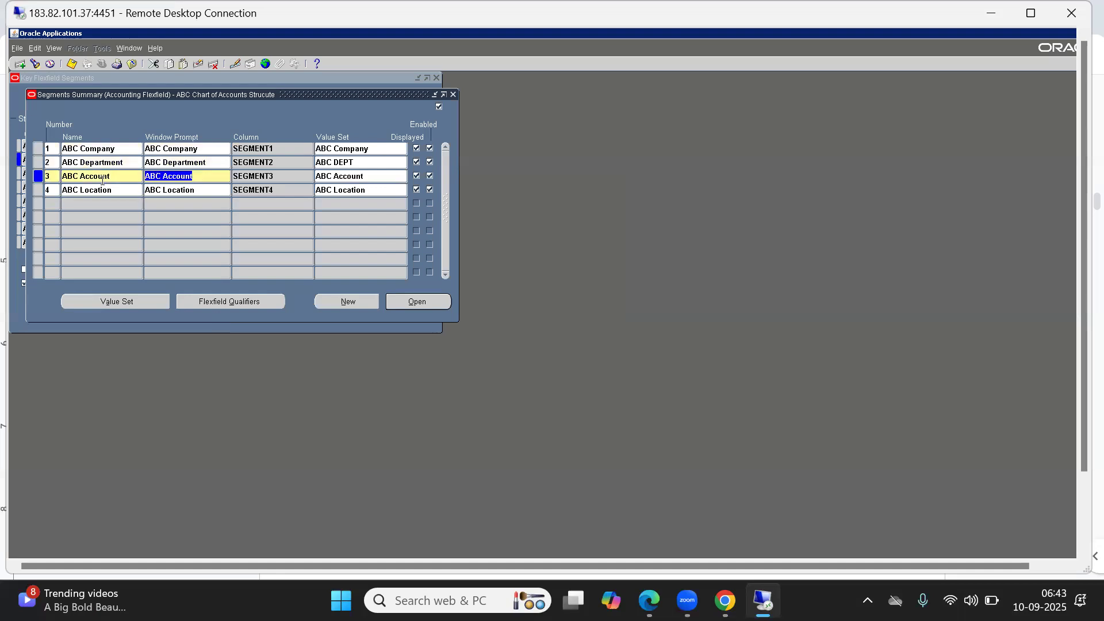
click(213, 303)
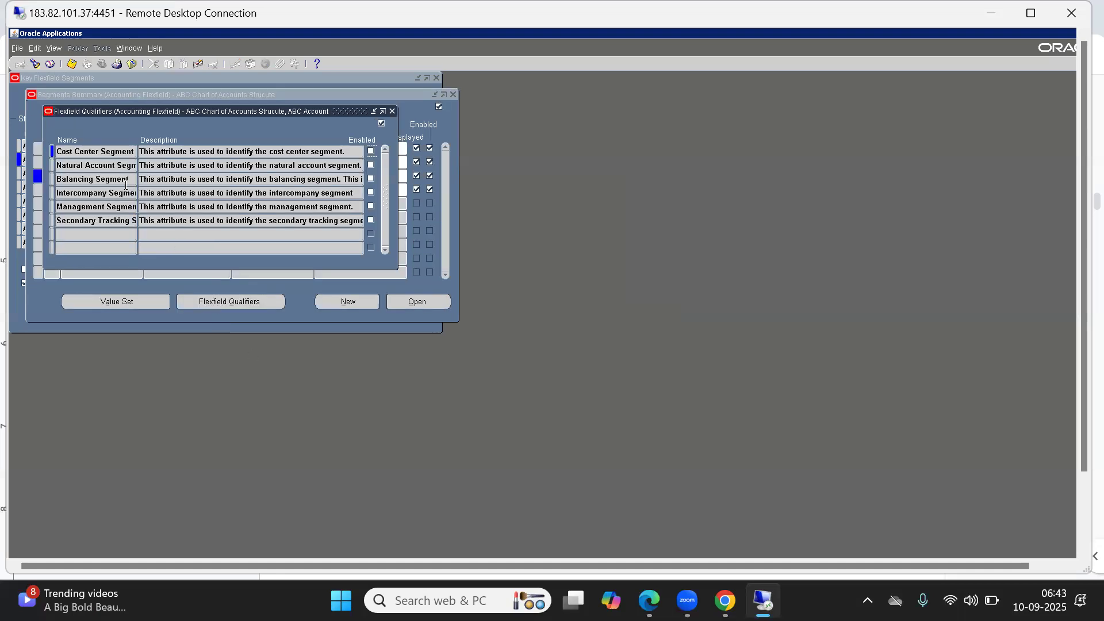
click(126, 166)
click(372, 165)
click(71, 62)
click(393, 111)
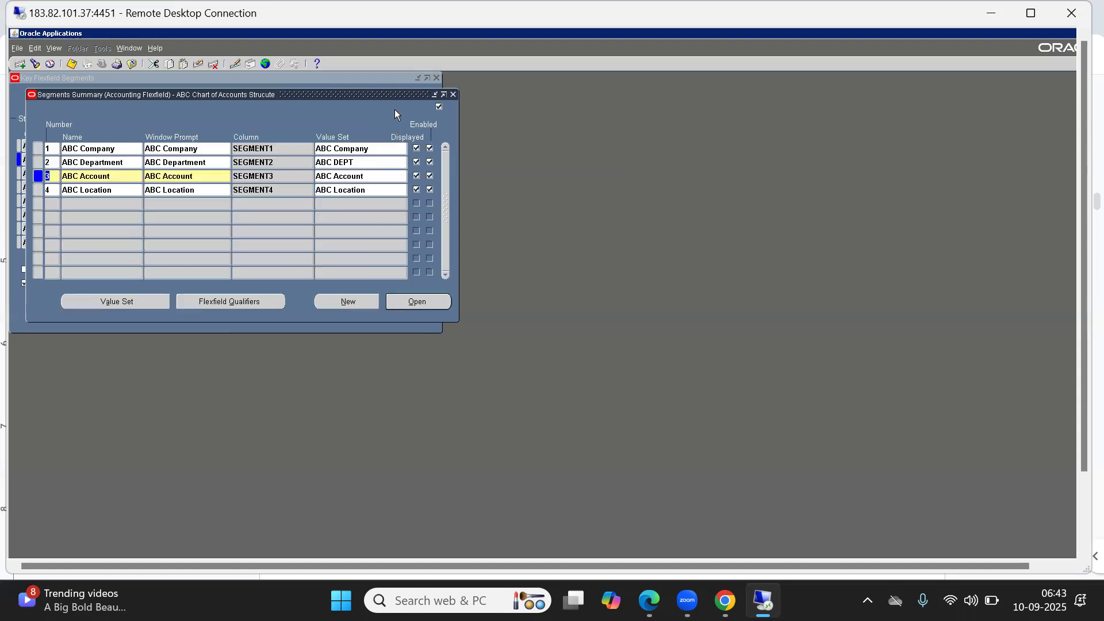
click(454, 95)
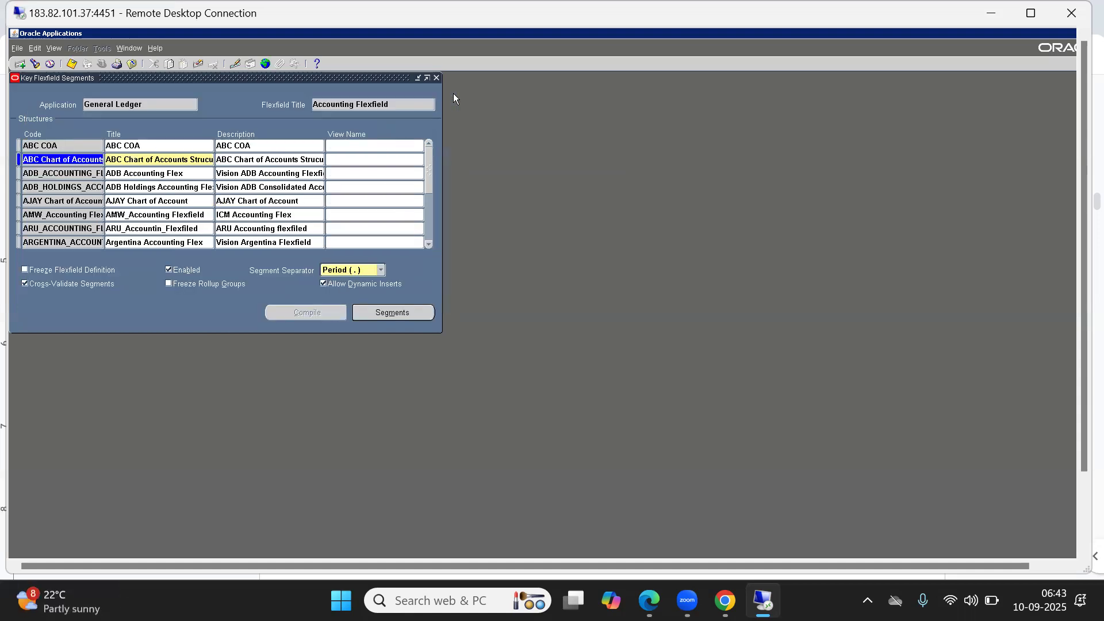
Freeze and compile the ABC Chart of Accounts flexfield, acknowledging the compile notices.
click(33, 271)
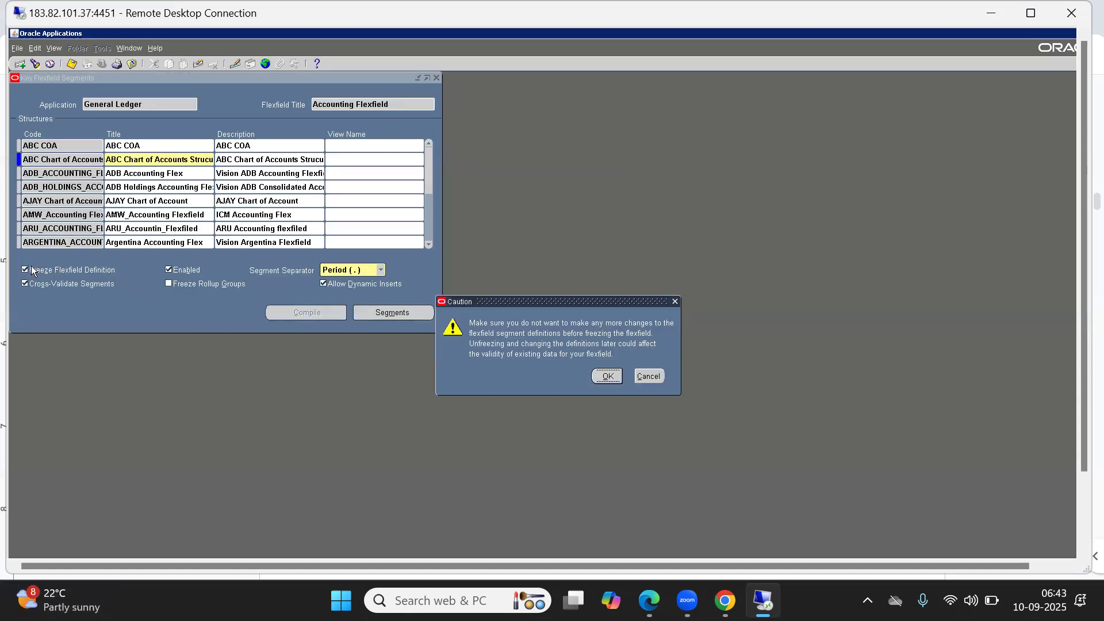
click(608, 377)
click(312, 314)
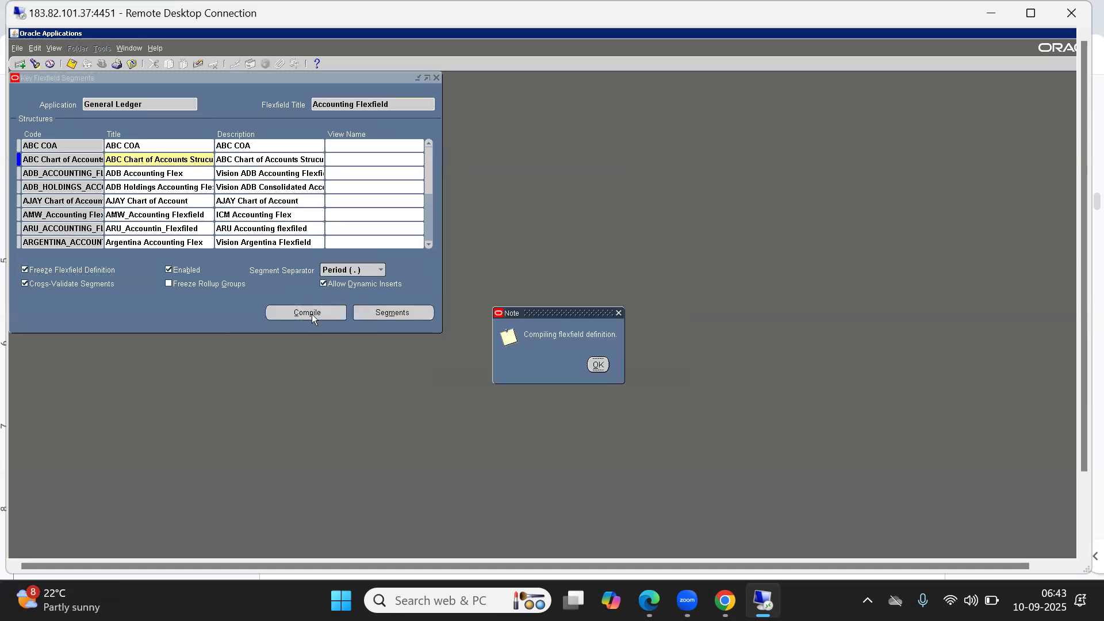
click(595, 366)
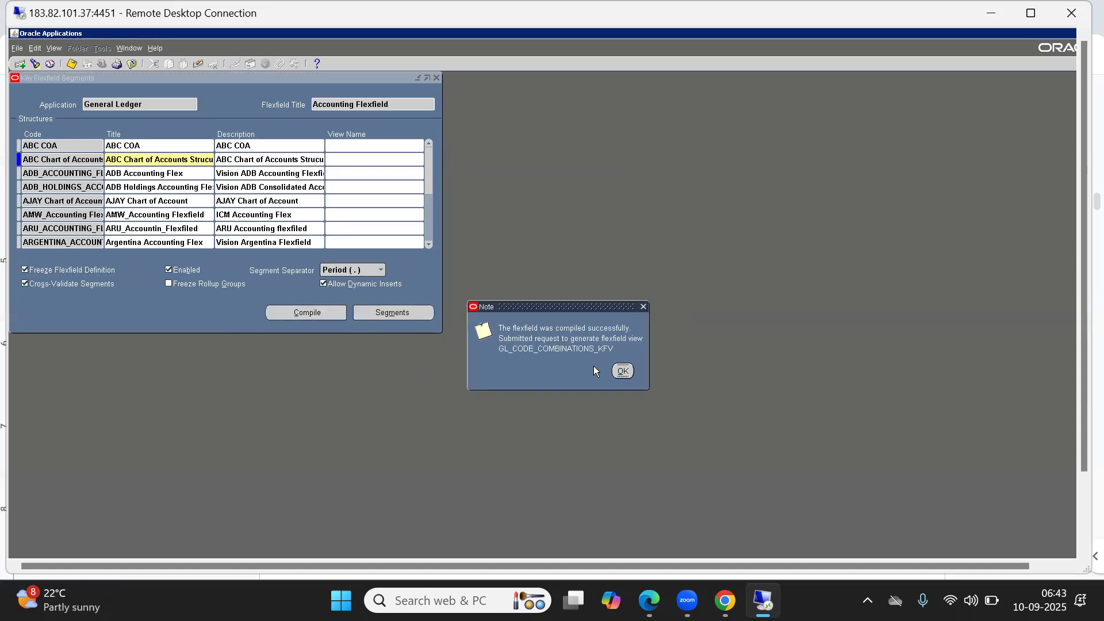
click(622, 371)
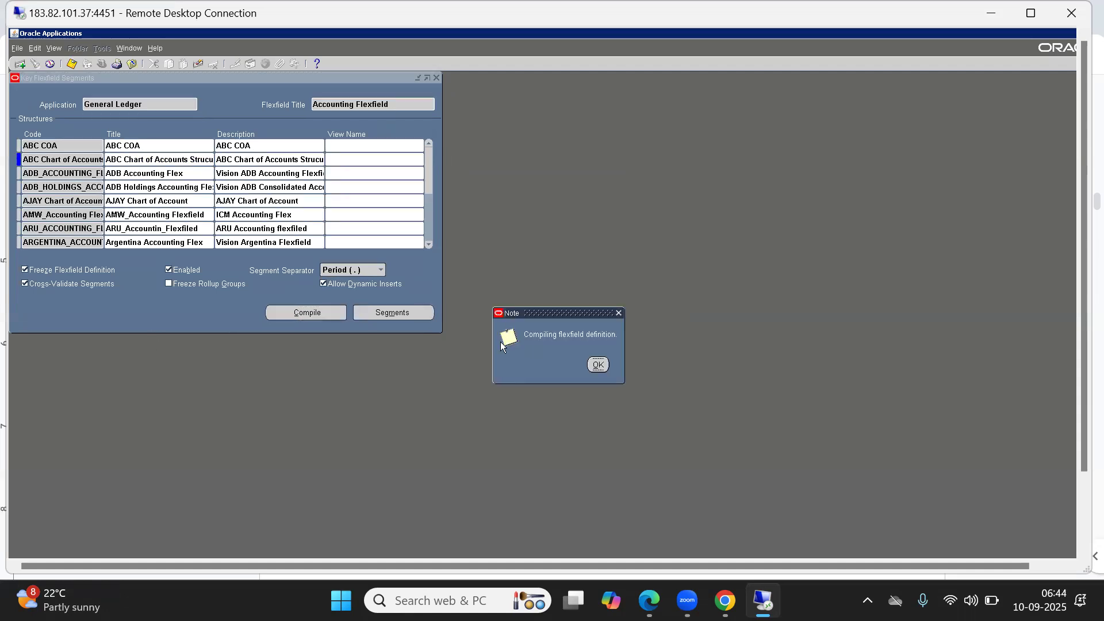
click(596, 365)
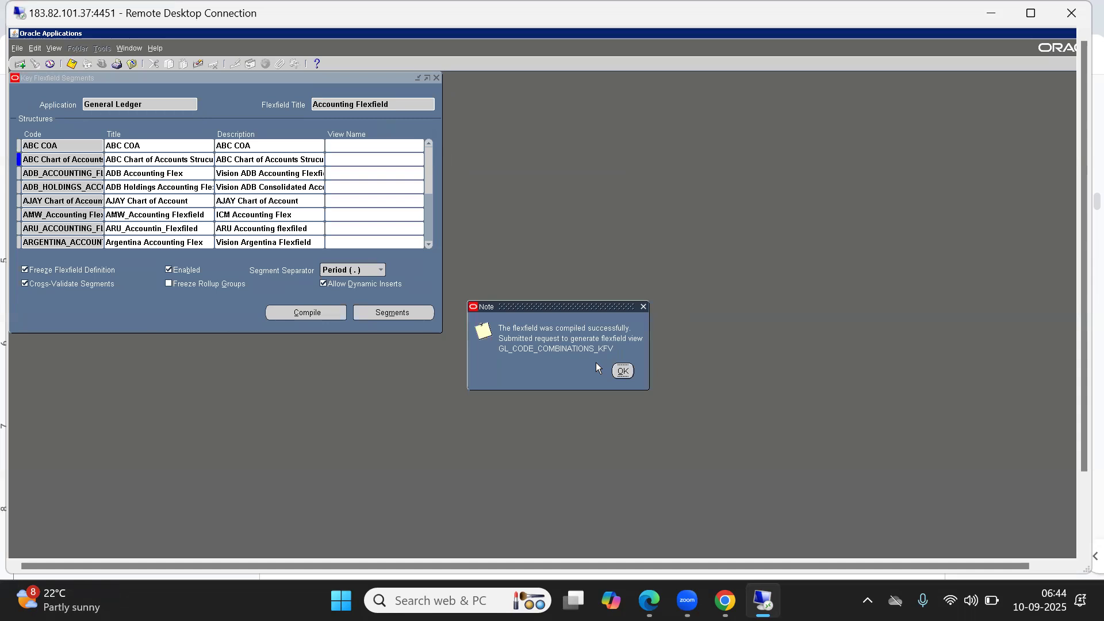
click(622, 371)
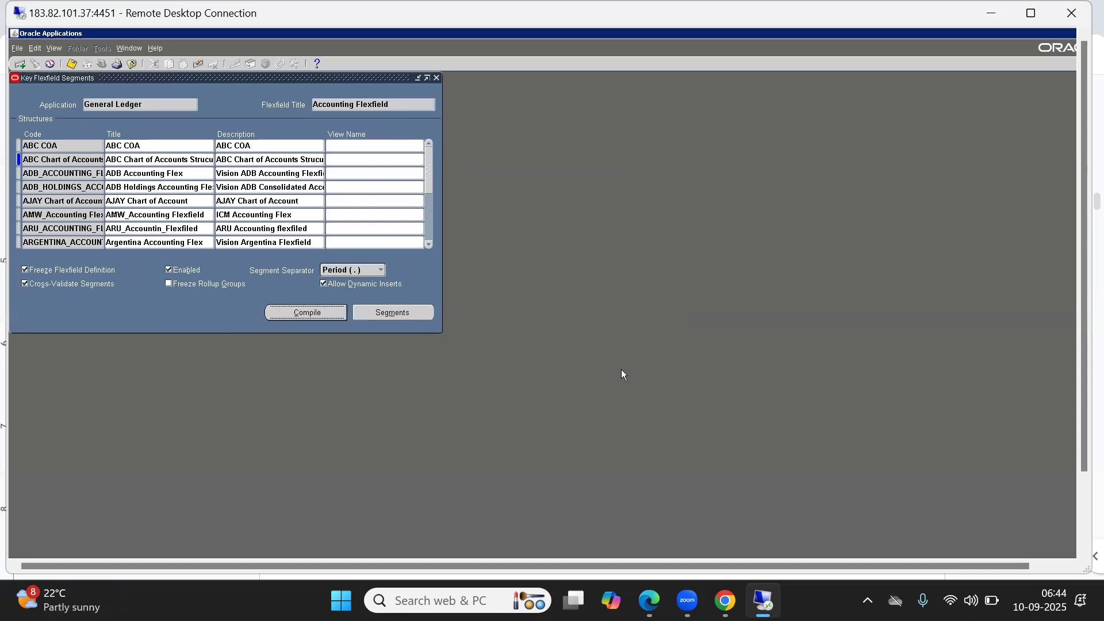
key(F4)
key(alt)
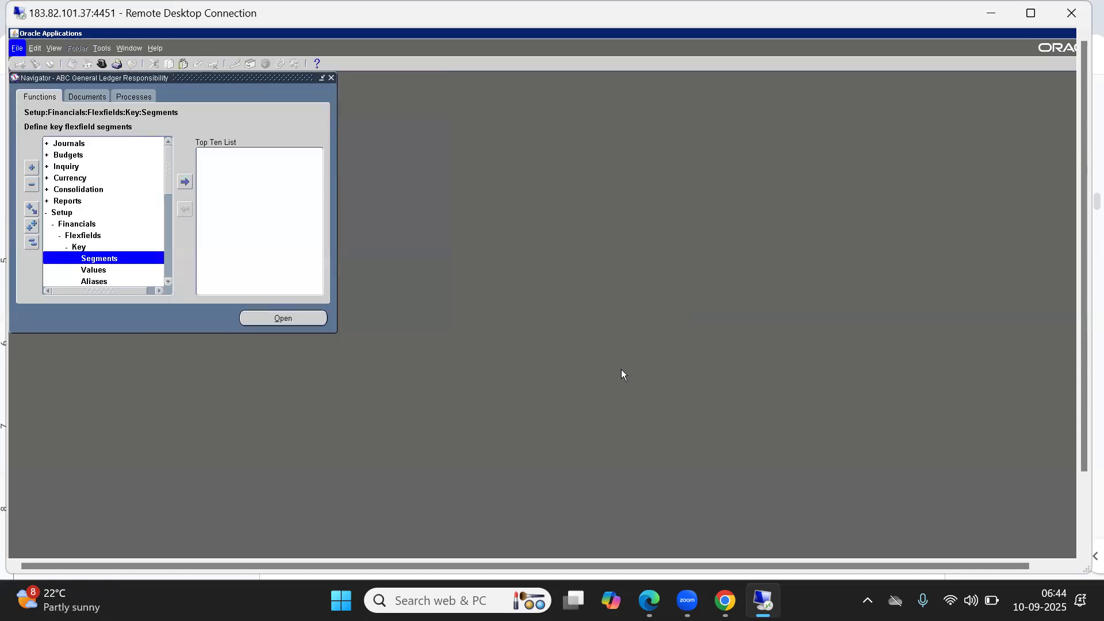
click(256, 122)
click(60, 51)
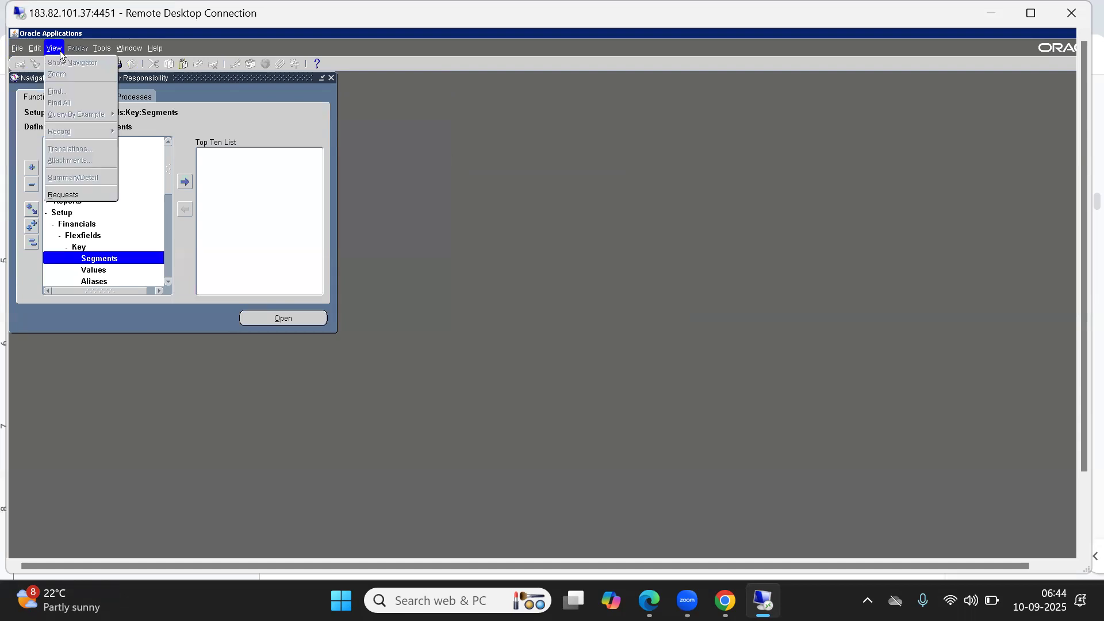
click(65, 193)
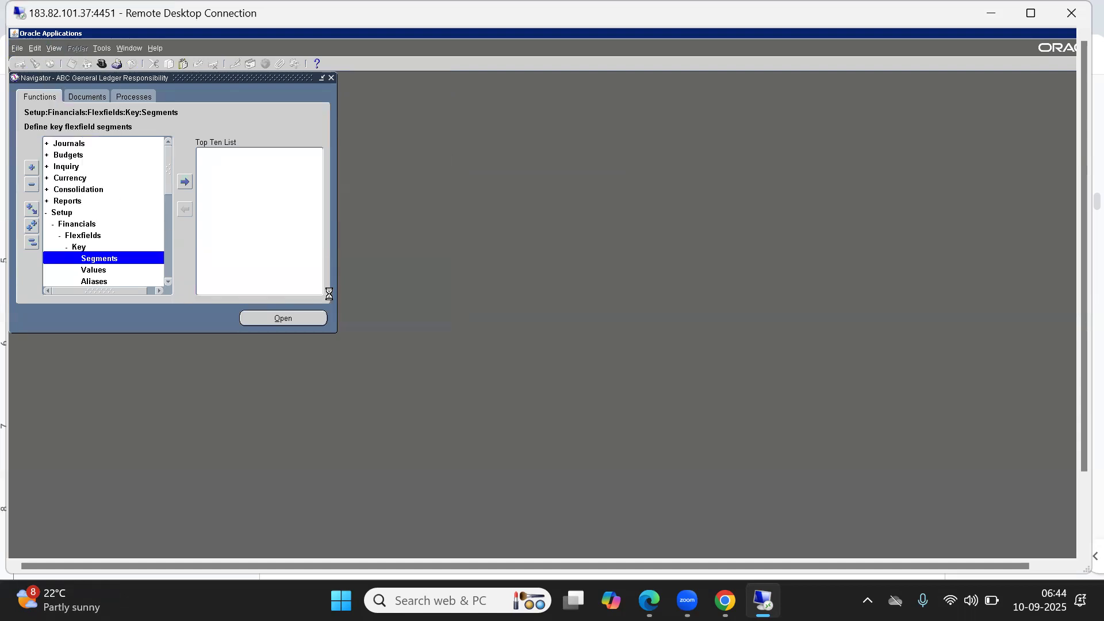
click(352, 326)
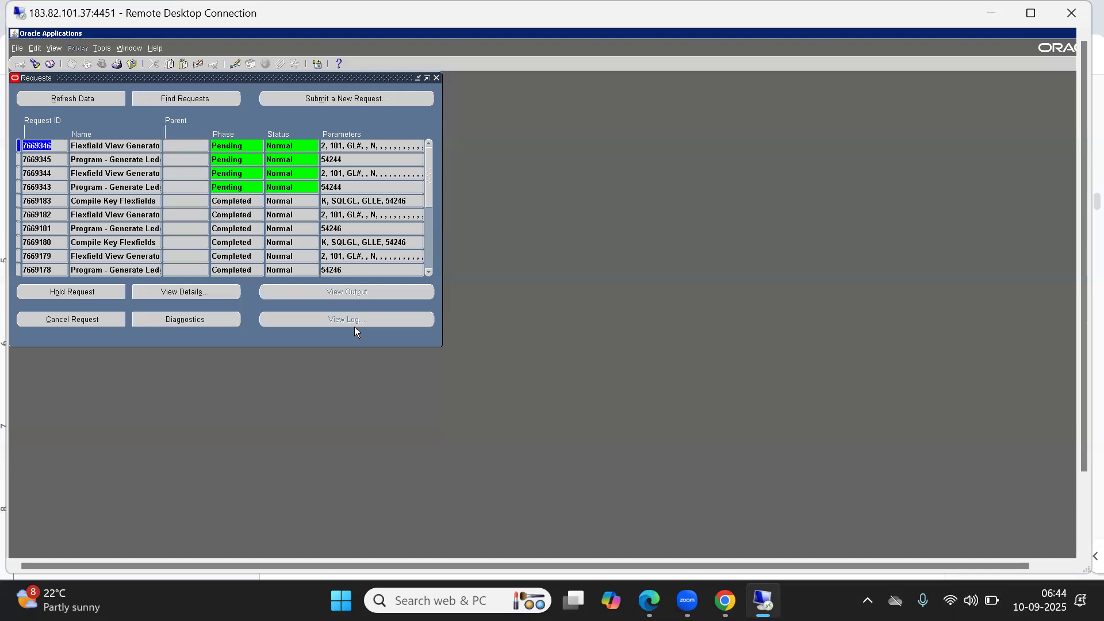
click(77, 100)
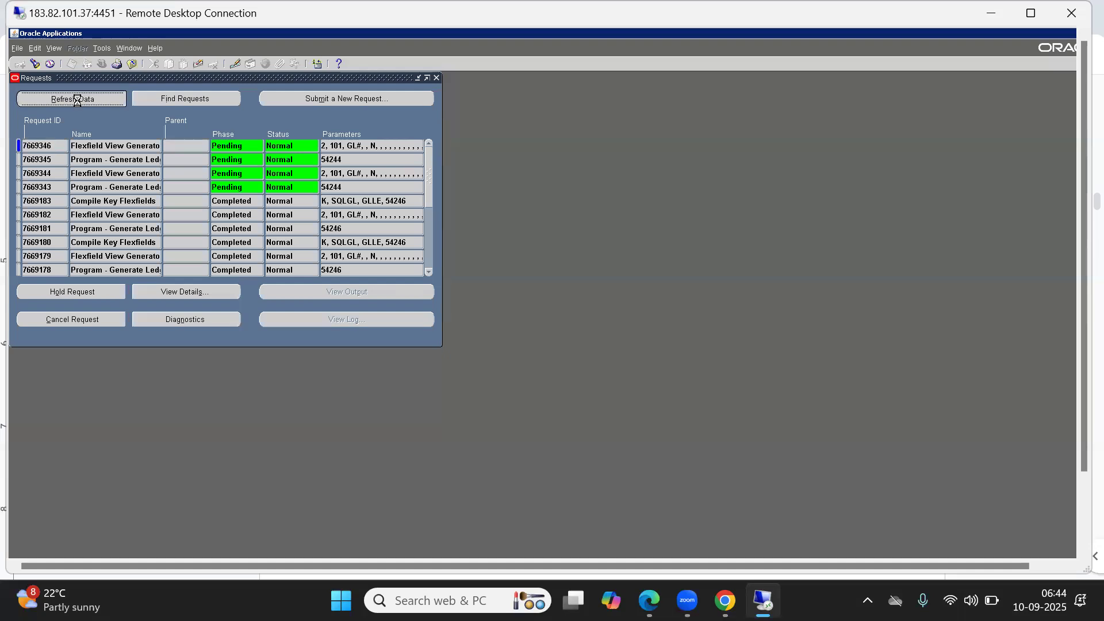
click(77, 100)
click(77, 100)
click(77, 100)
click(77, 100)
click(77, 100)
click(77, 100)
click(77, 100)
click(77, 100)
click(77, 100)
click(77, 100)
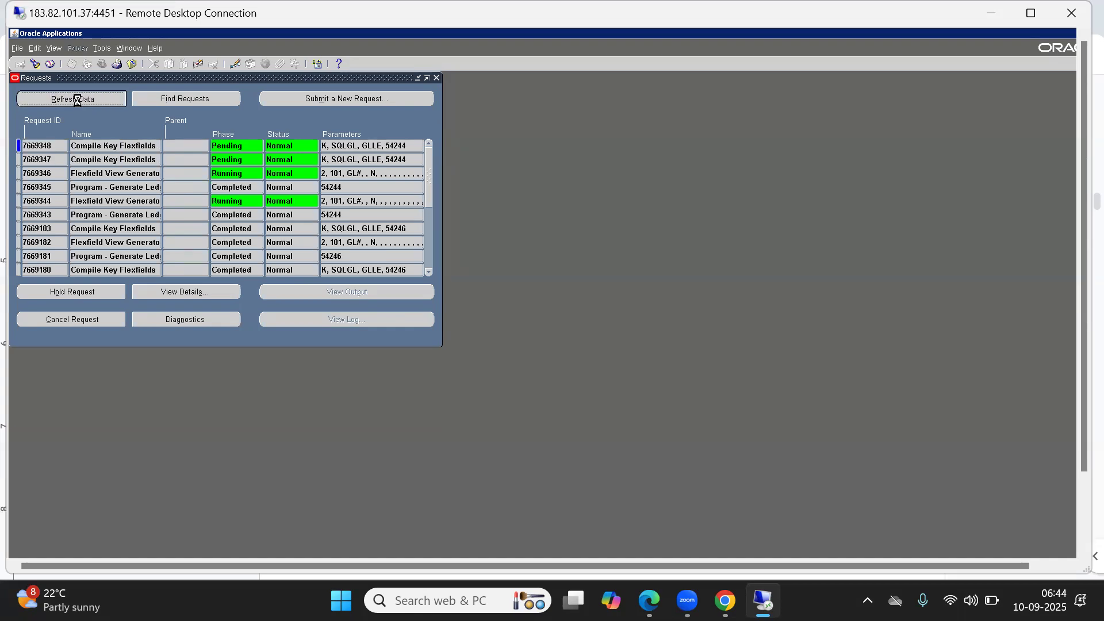
click(77, 100)
click(77, 100)
key(alt+f)
key(c)
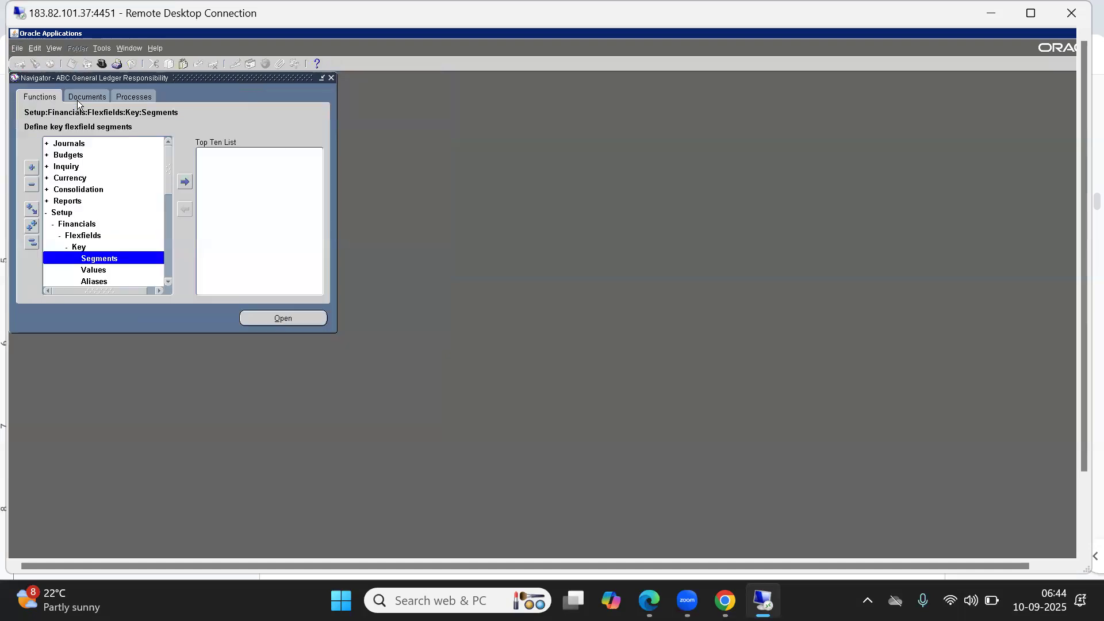
Open the segment Values form via Setup > Financials > Flexfields > Validation > Values.
click(32, 243)
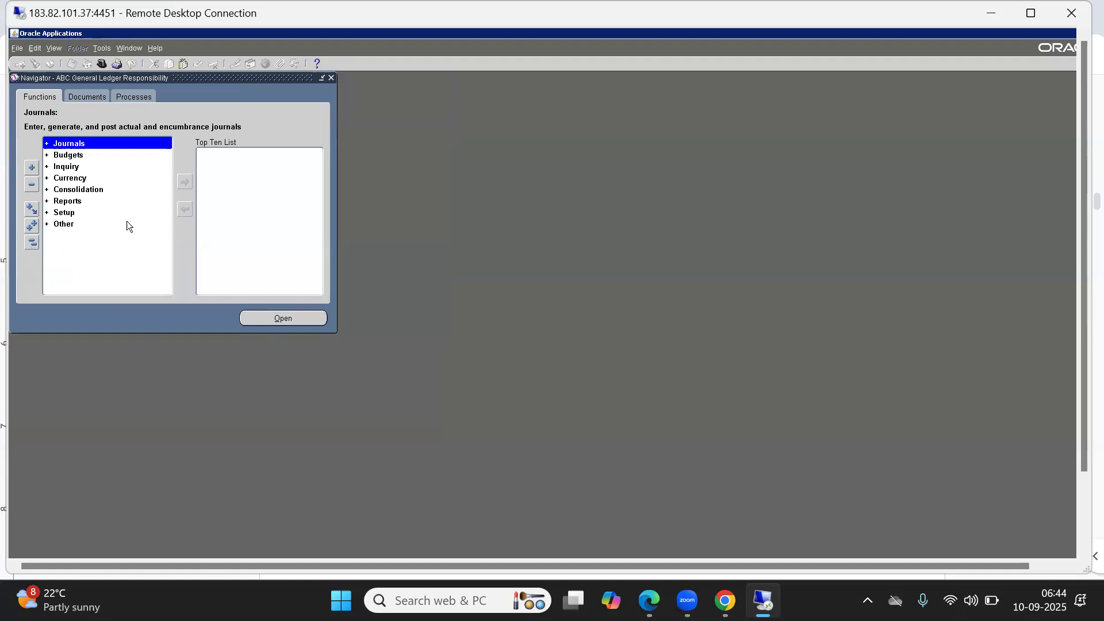
key(e)
key(Up)
key(Up)
key(Up)
key(Up)
key(Up)
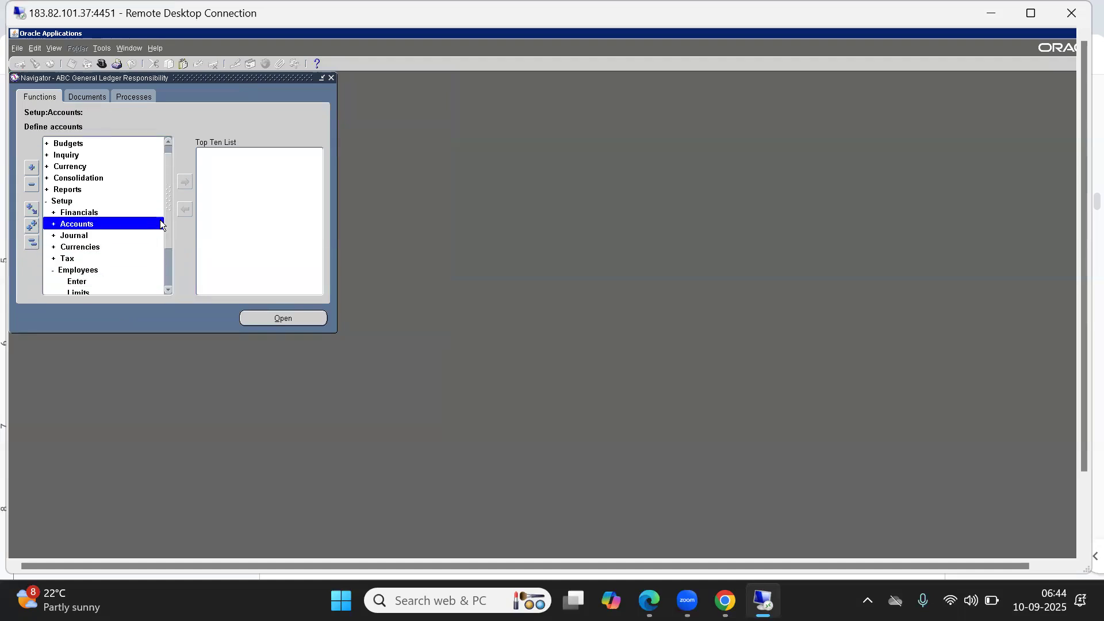
key(Up)
key(Right)
key(Down)
key(Down)
key(Down)
key(Up)
key(Up)
key(Right)
key(Down)
key(Down)
key(Down)
key(Down)
key(Up)
key(Right)
key(Down)
key(Down)
key(Down)
key(Up)
key(Return)
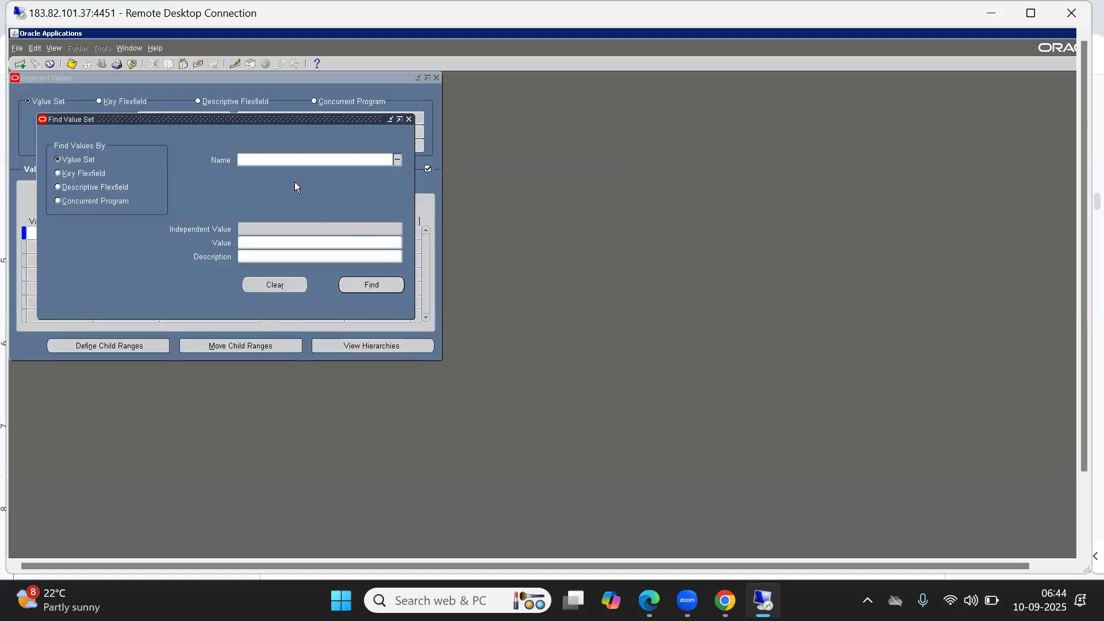
Find the ABC DEPT value set after first trying ABC Company.
text(ABC Company)
key(Tab)
key(Return)
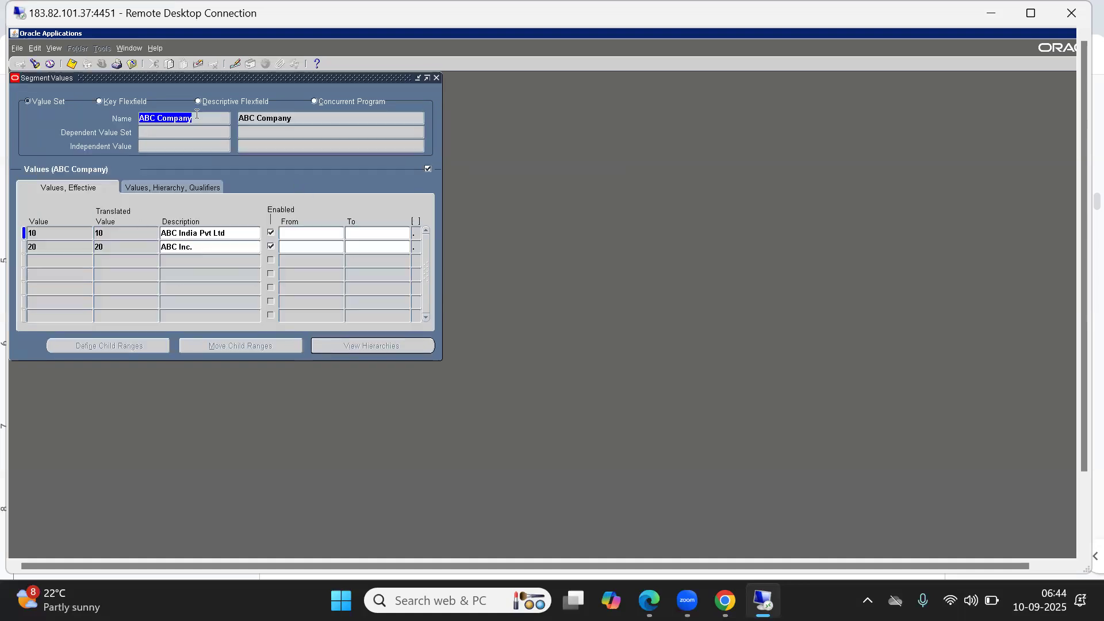
click(35, 67)
click(307, 160)
key(BackSpace)
key(BackSpace)
key(BackSpace)
key(BackSpace)
key(BackSpace)
key(BackSpace)
key(BackSpace)
text(d)
key(BackSpace)
text(D)
key(Tab)
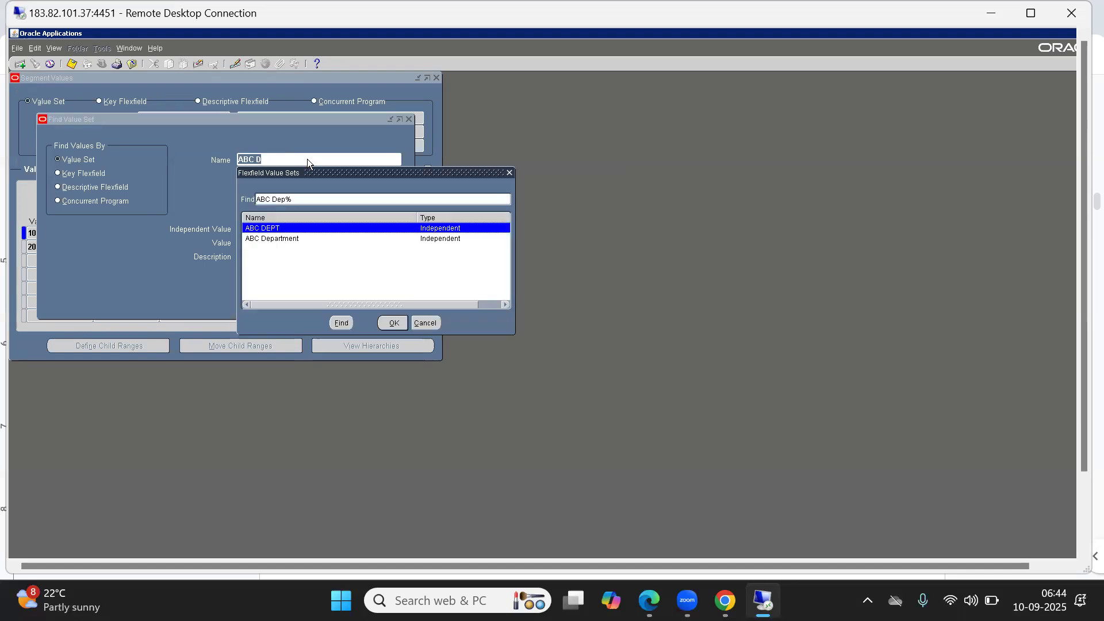
key(Return)
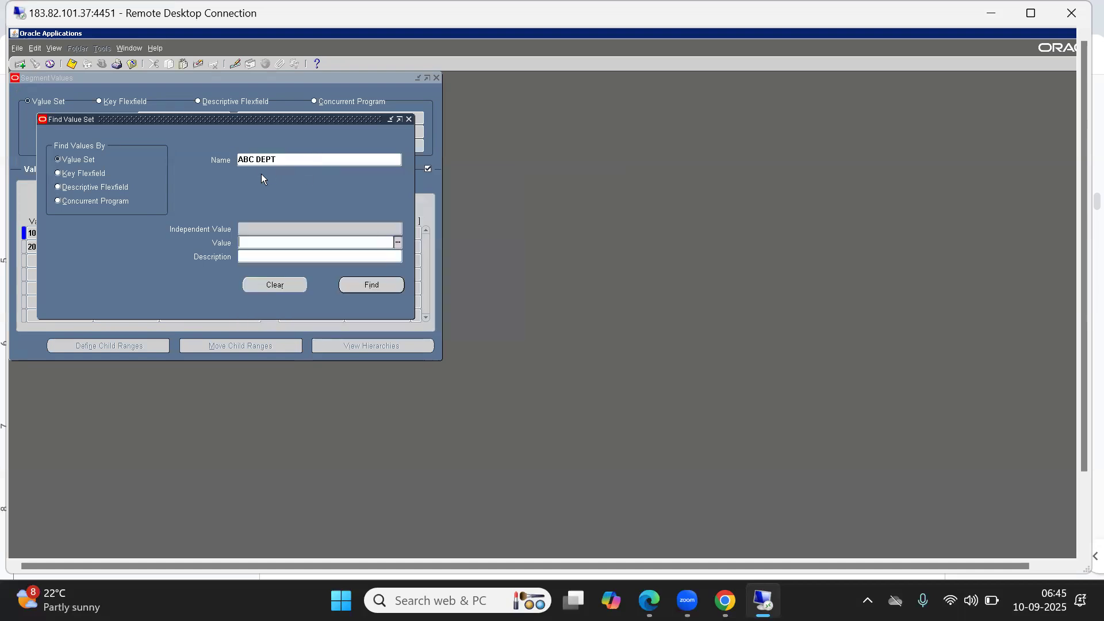
click(312, 161)
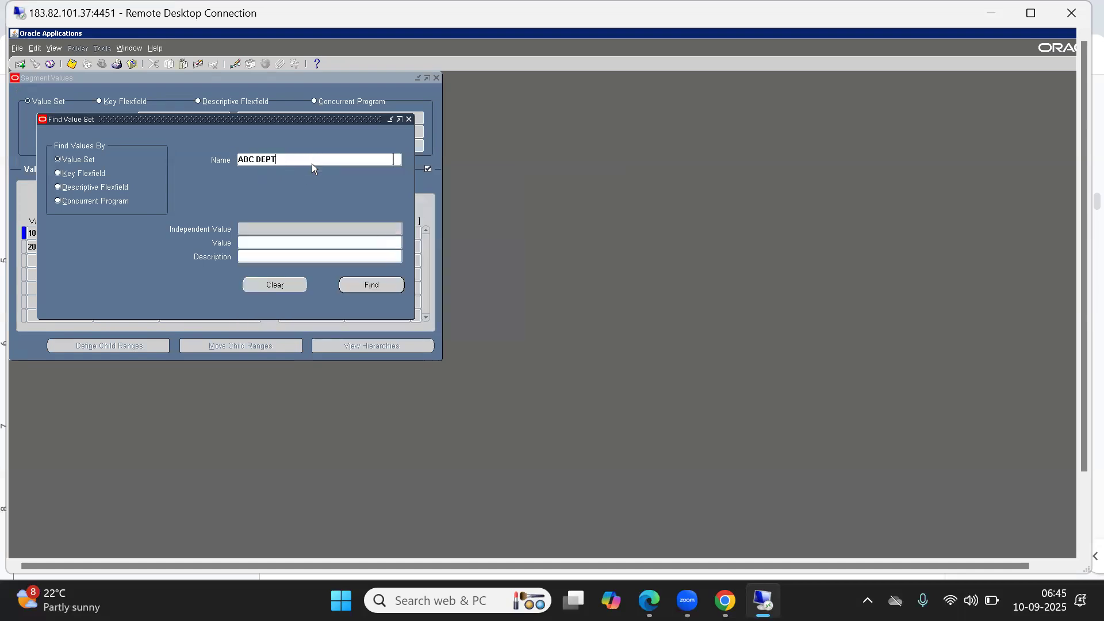
click(381, 285)
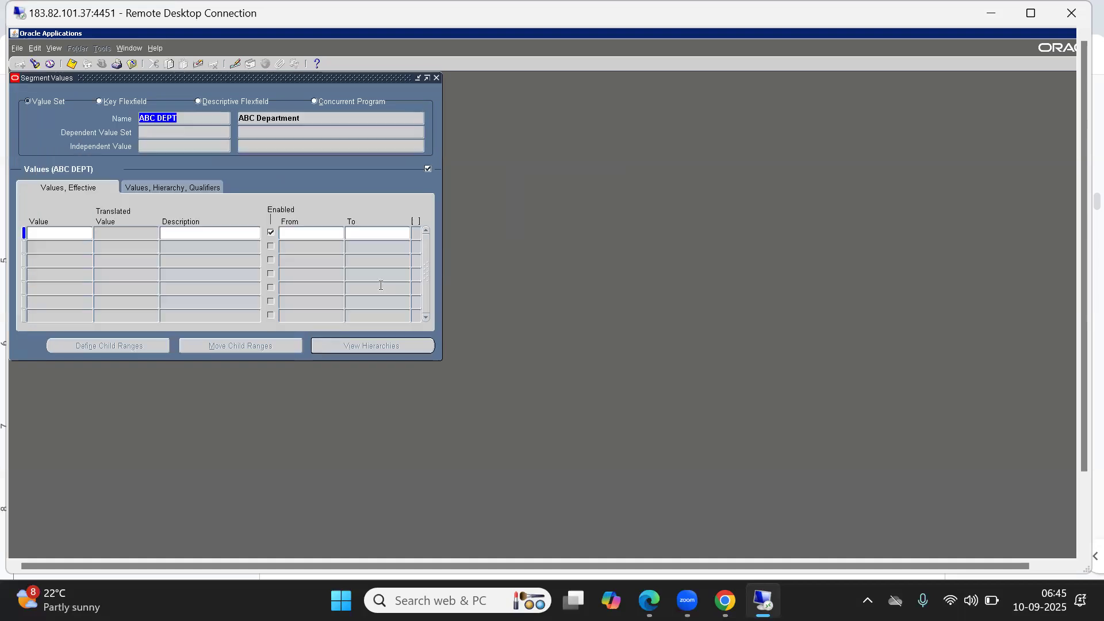
Enter 101 as a new value in the first row.
click(50, 238)
text(101)
key(Tab)
Describe 101 as HR Dept, then add 102 Finance Dept and 103 Sales Dept.
text(hr)
key(BackSpace)
key(BackSpace)
text(HR De)
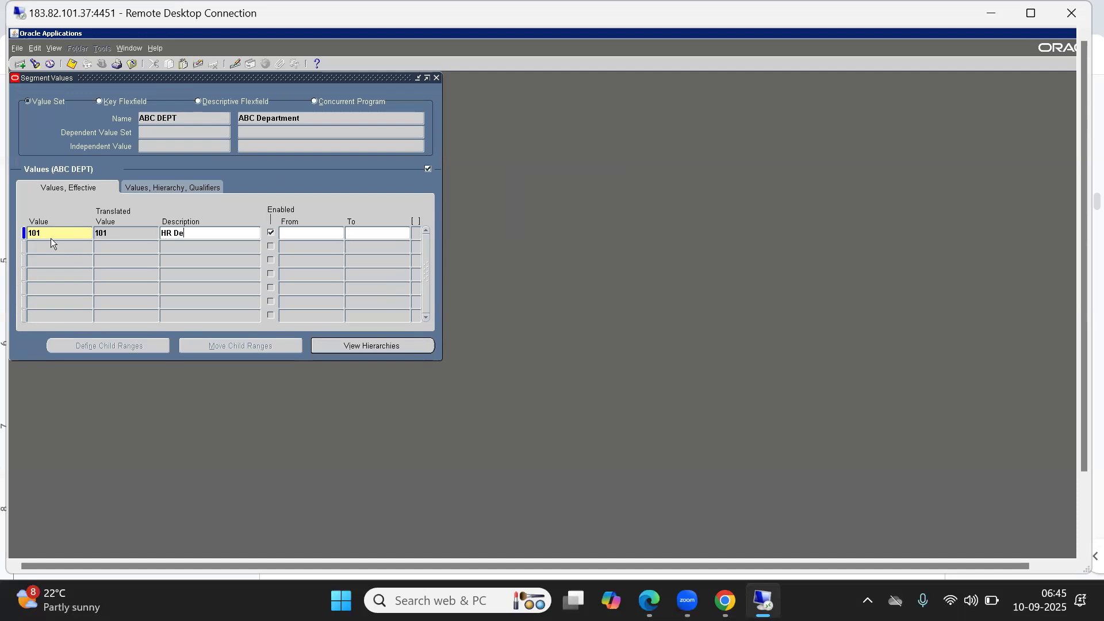
text(pt)
key(Down)
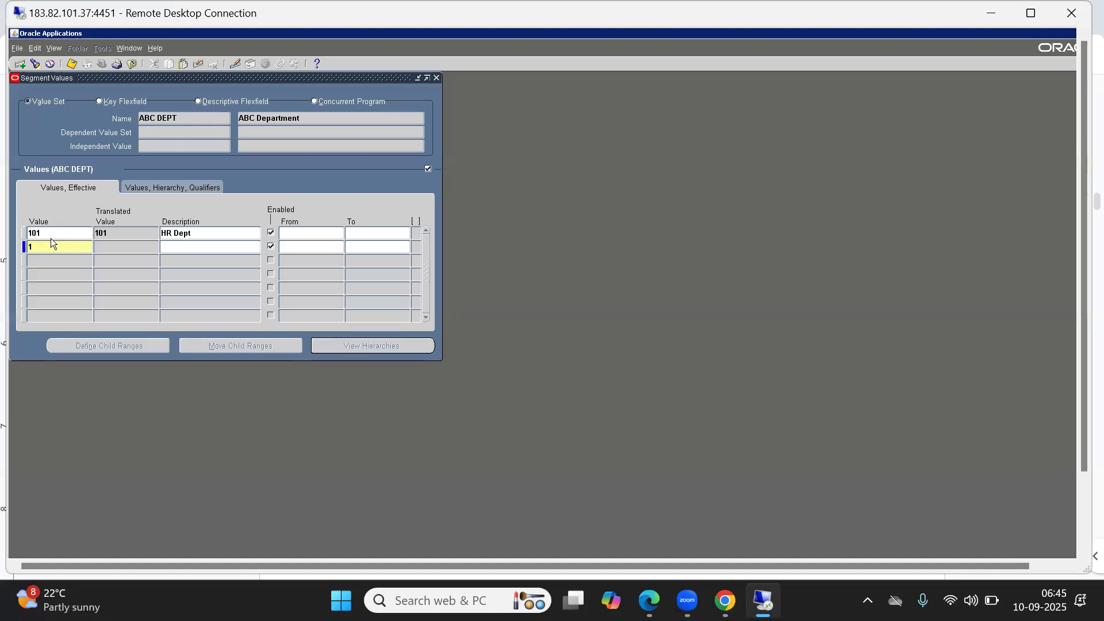
key(Tab)
text(Finance Dept)
key(Down)
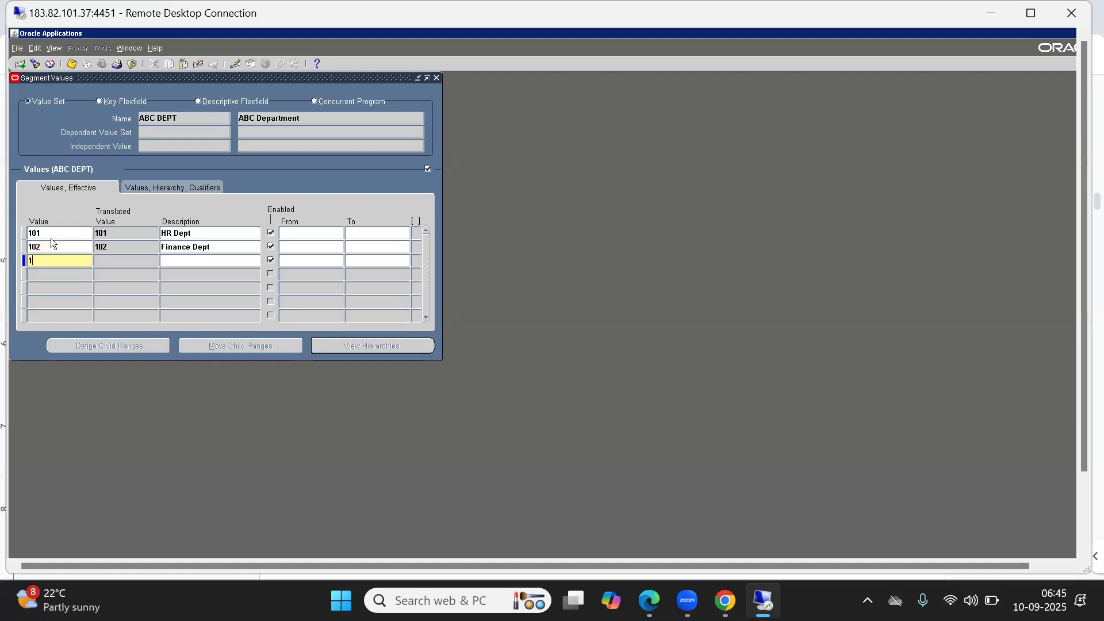
key(Tab)
text(Sales )
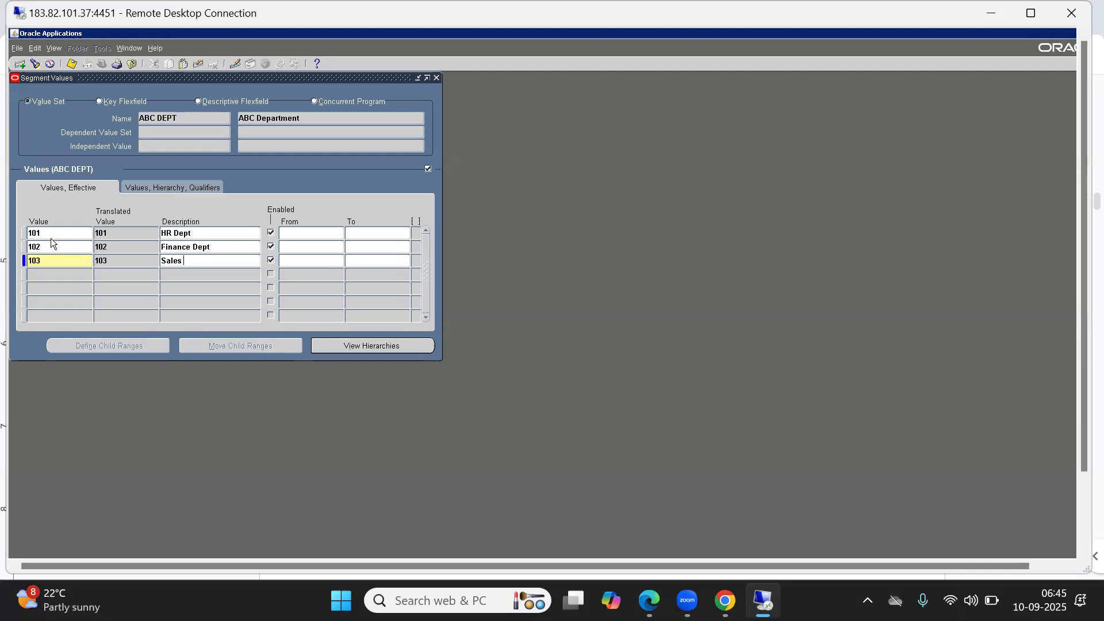
text(Dept)
key(Down)
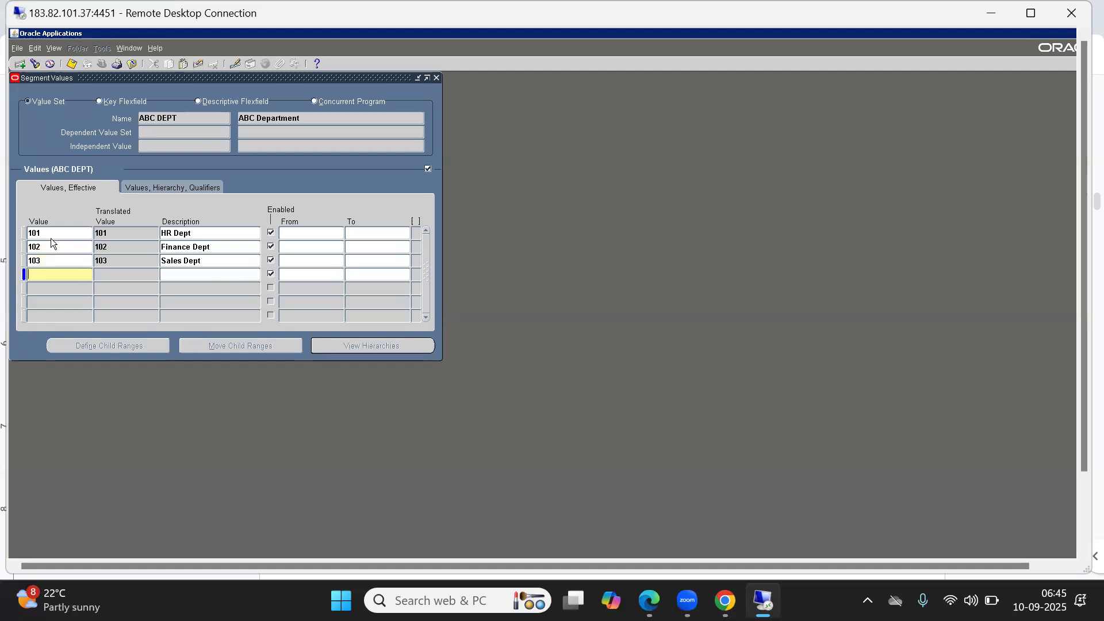
Add value 104 Purchasing Dept and value 105 Warehouse Dept.
text(104)
key(Tab)
text(Purchasing D)
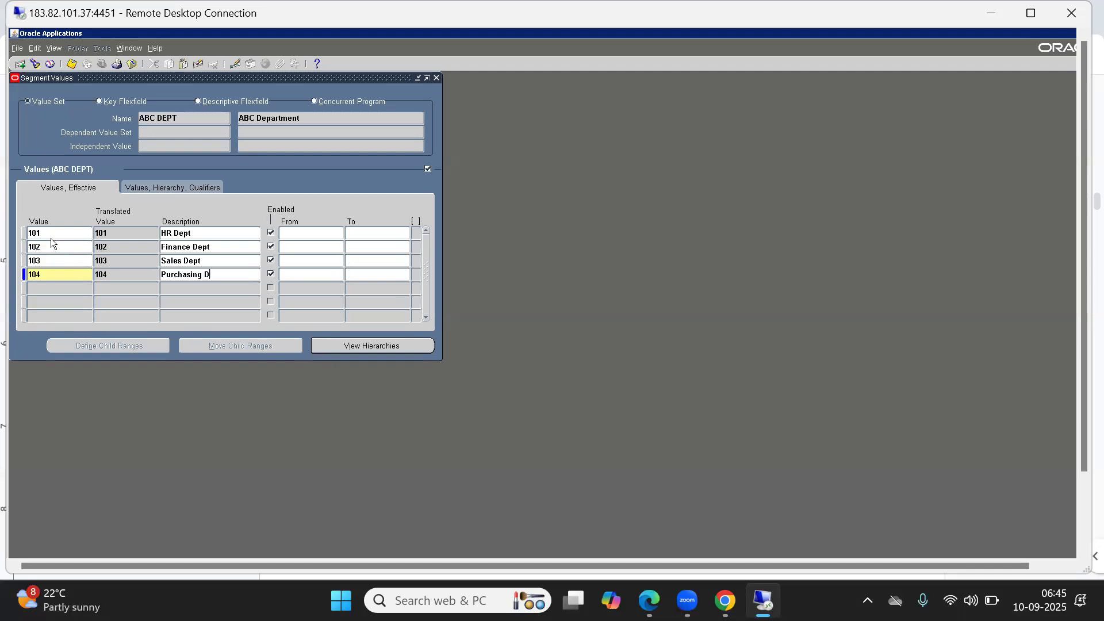
text(ept)
key(Down)
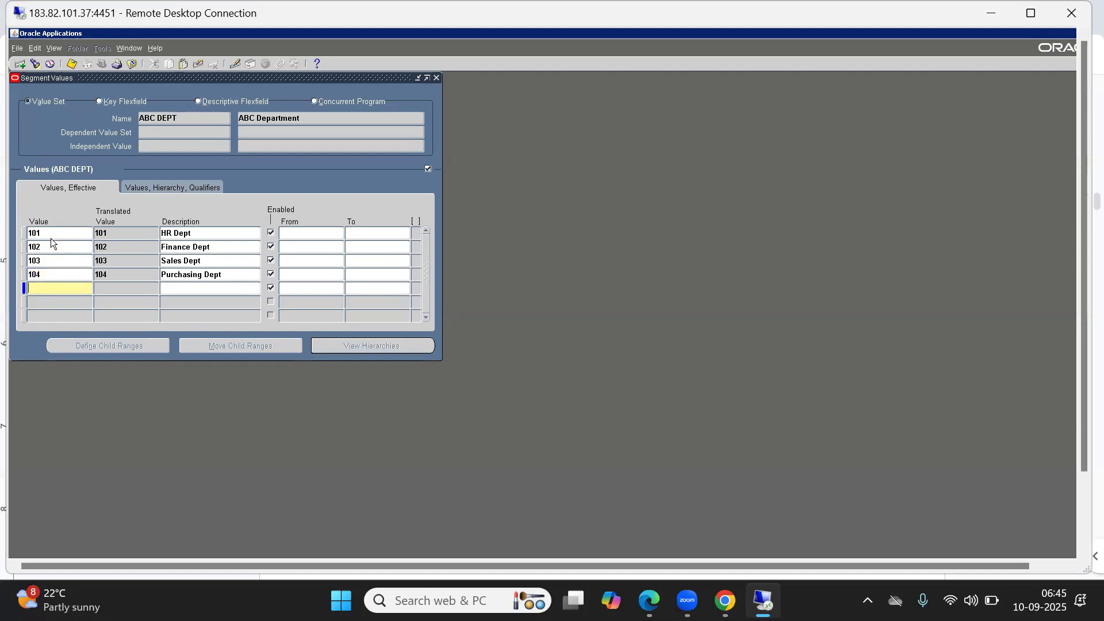
text(105)
key(Tab)
text(Warehou)
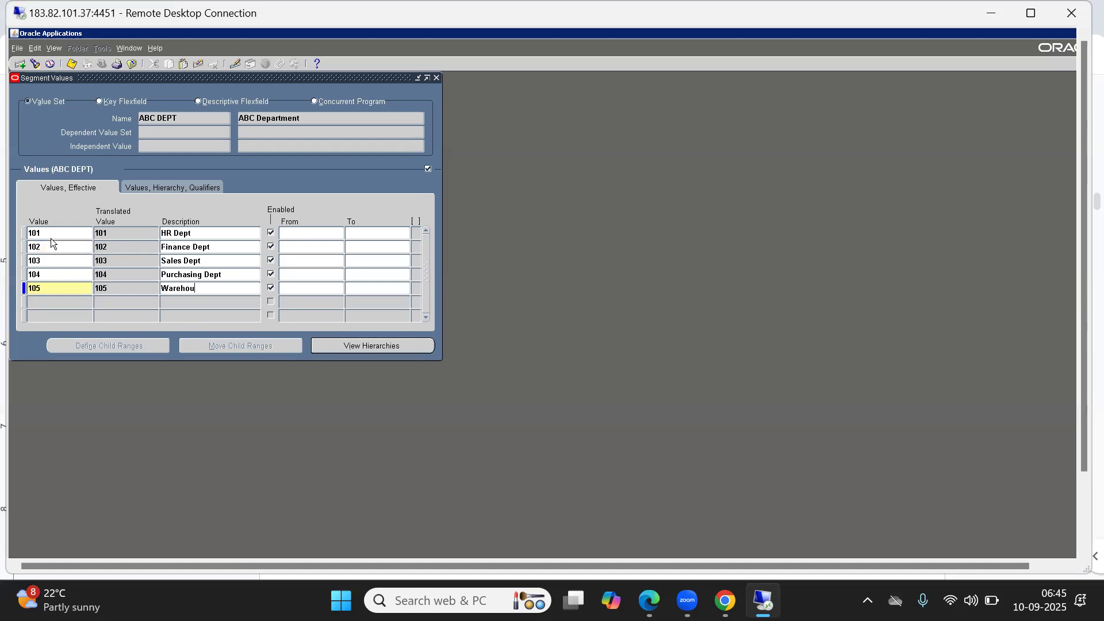
text(se Dept)
key(Down)
Add value 106 MFG Dept and value 107 Design Dept, then return to 101.
text(106)
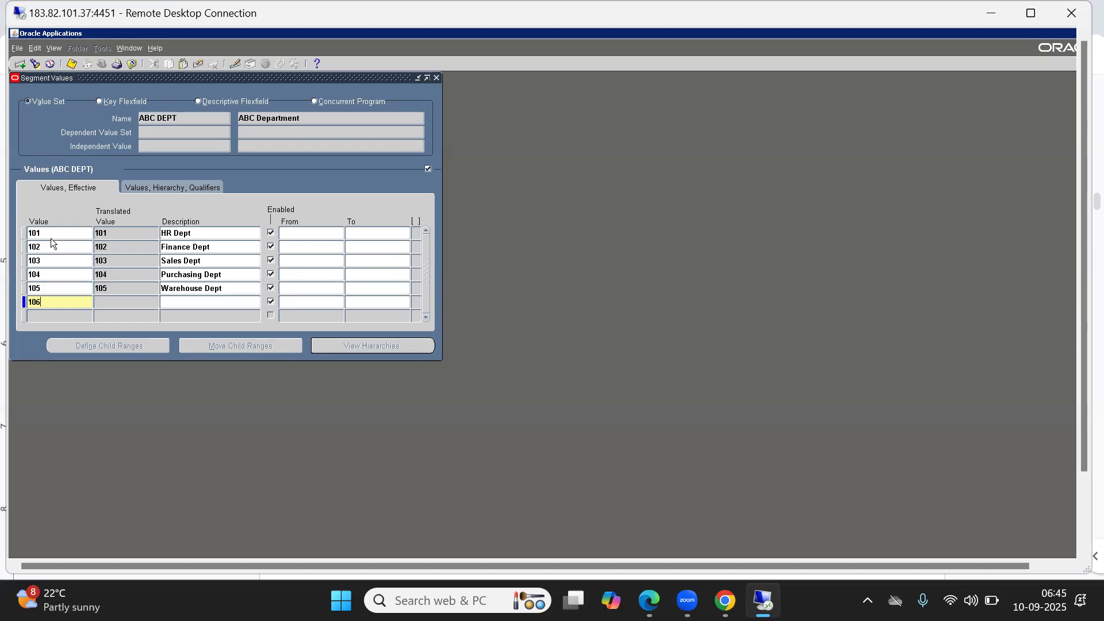
key(Tab)
text(m)
key(BackSpace)
text(MFG)
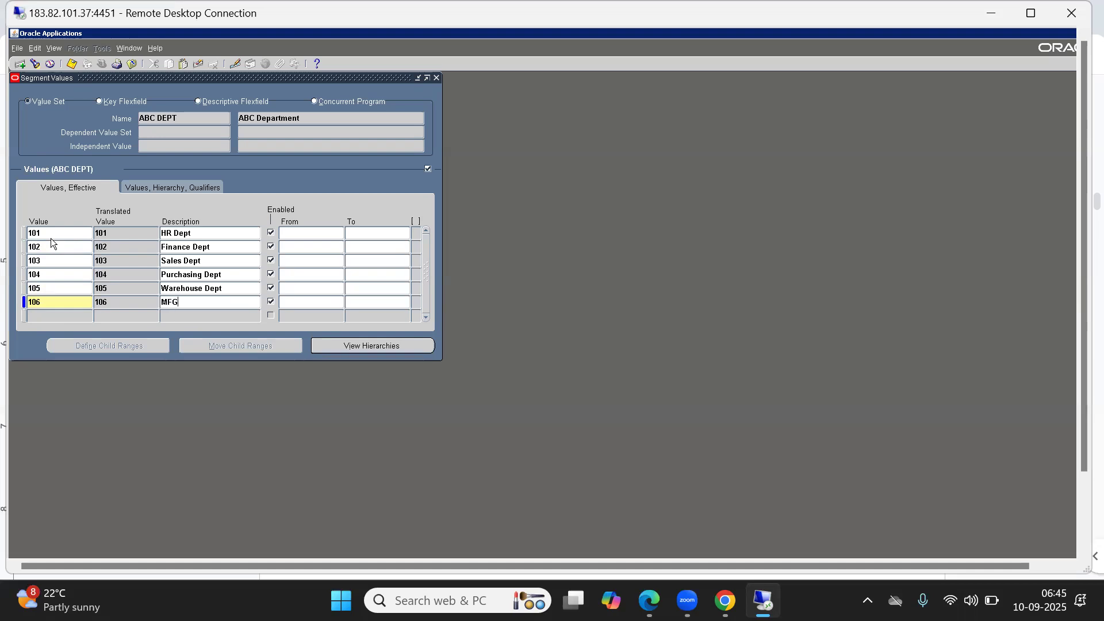
text( Dept)
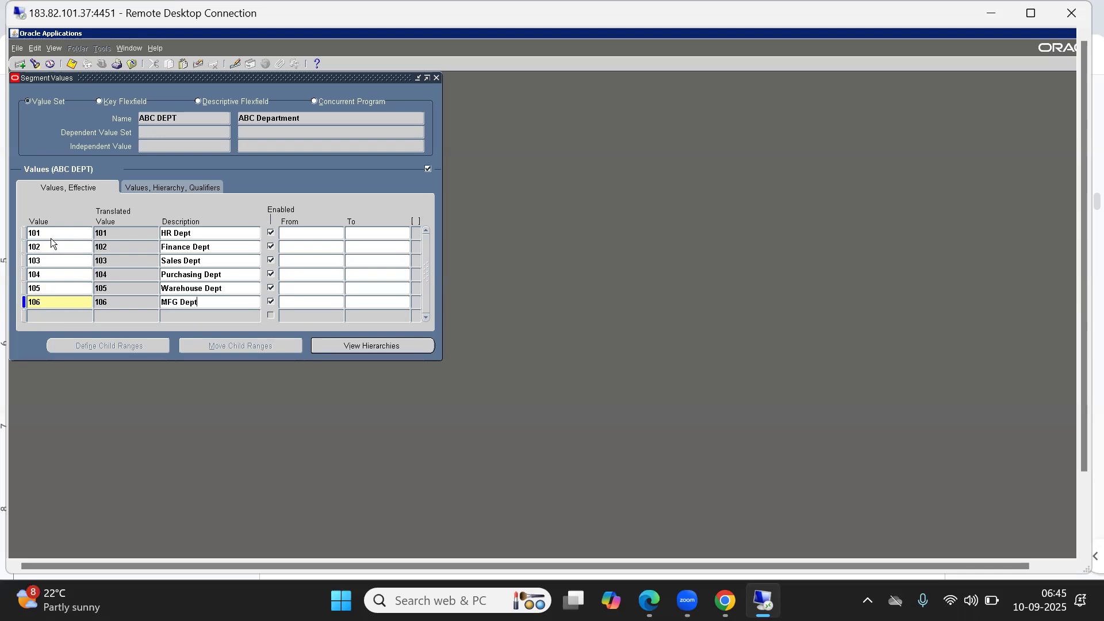
key(Down)
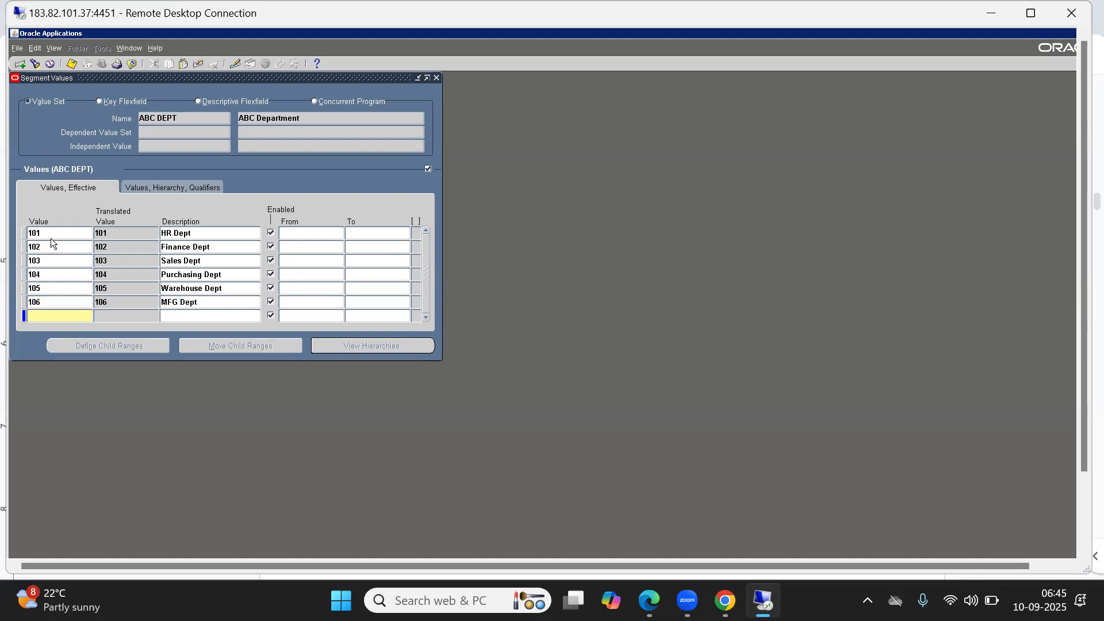
text(107)
key(Tab)
text(Design)
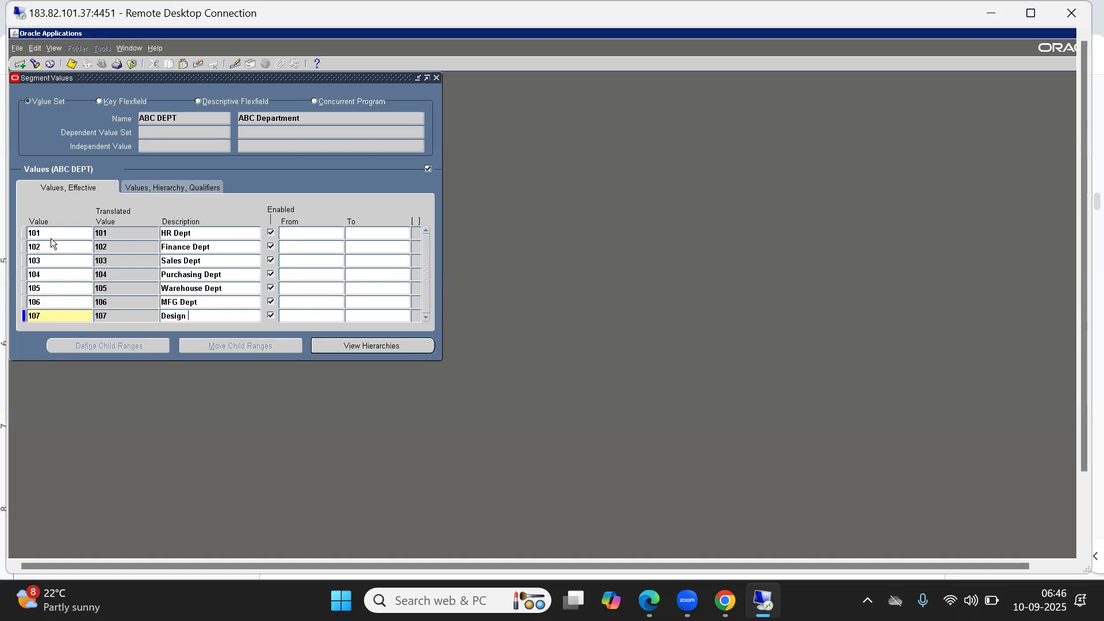
text( Dept)
key(Tab)
click(186, 233)
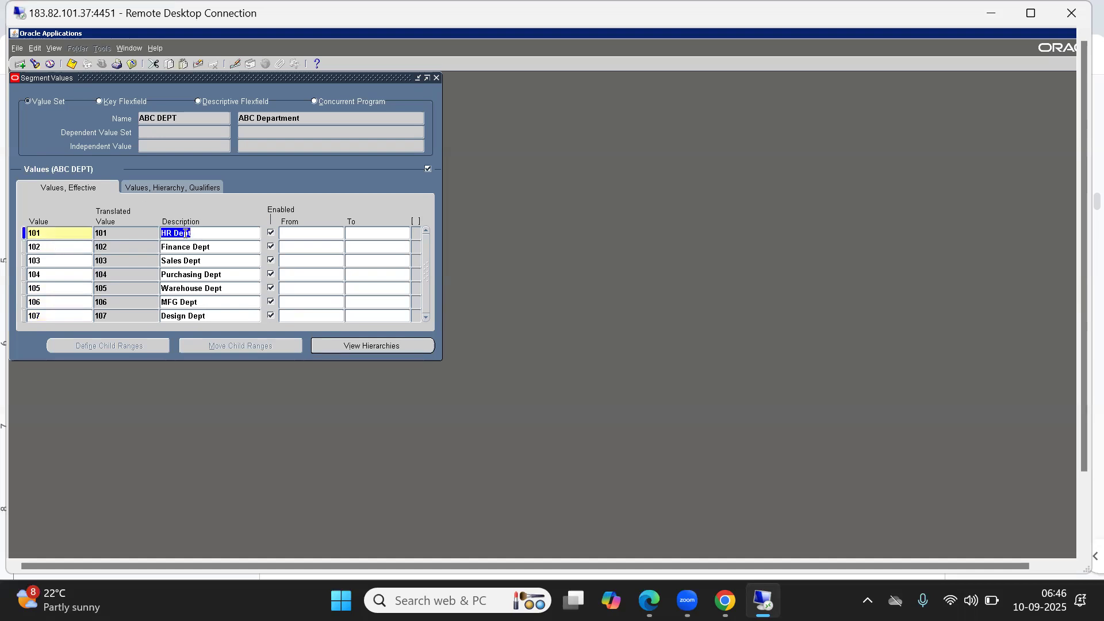
Accept Allow Budgeting and Allow Posting Yes for departments 101, 102 and 103.
click(166, 183)
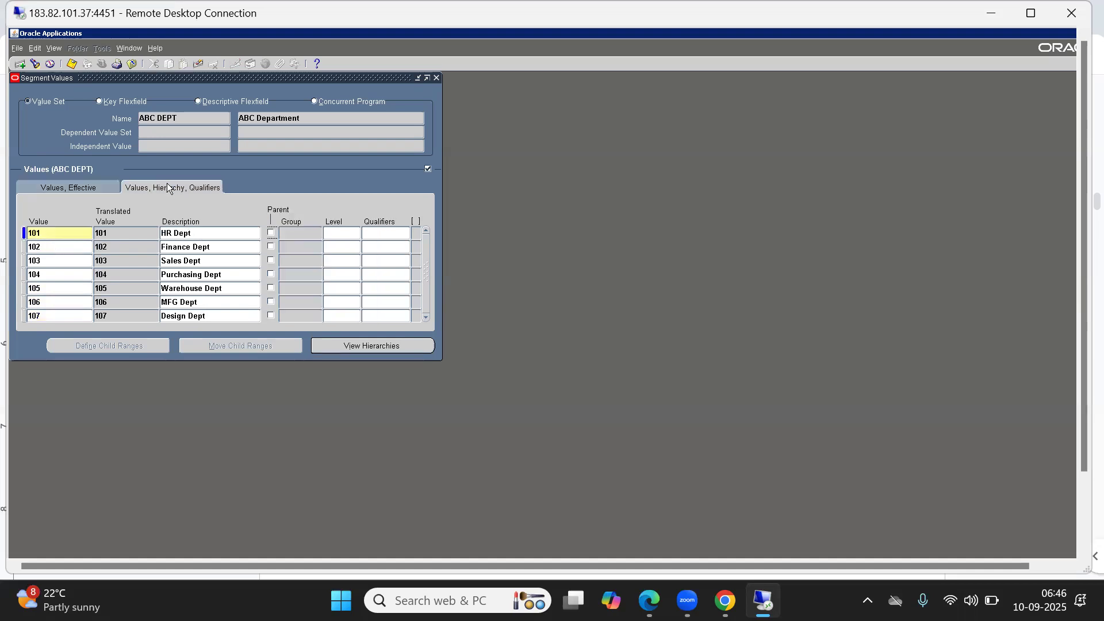
click(387, 232)
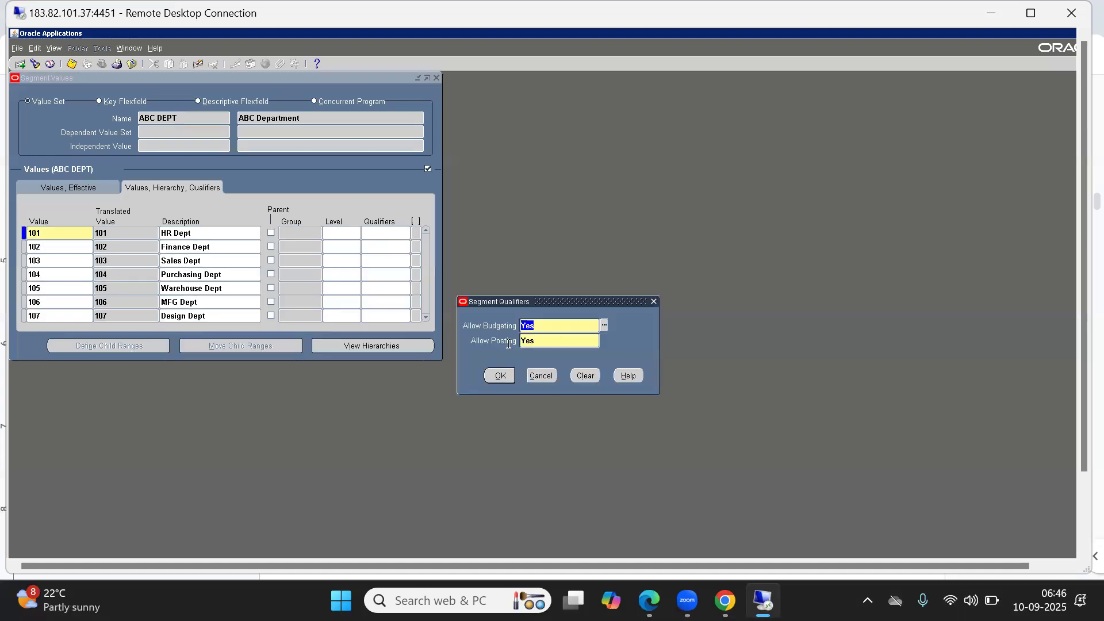
click(495, 377)
click(501, 376)
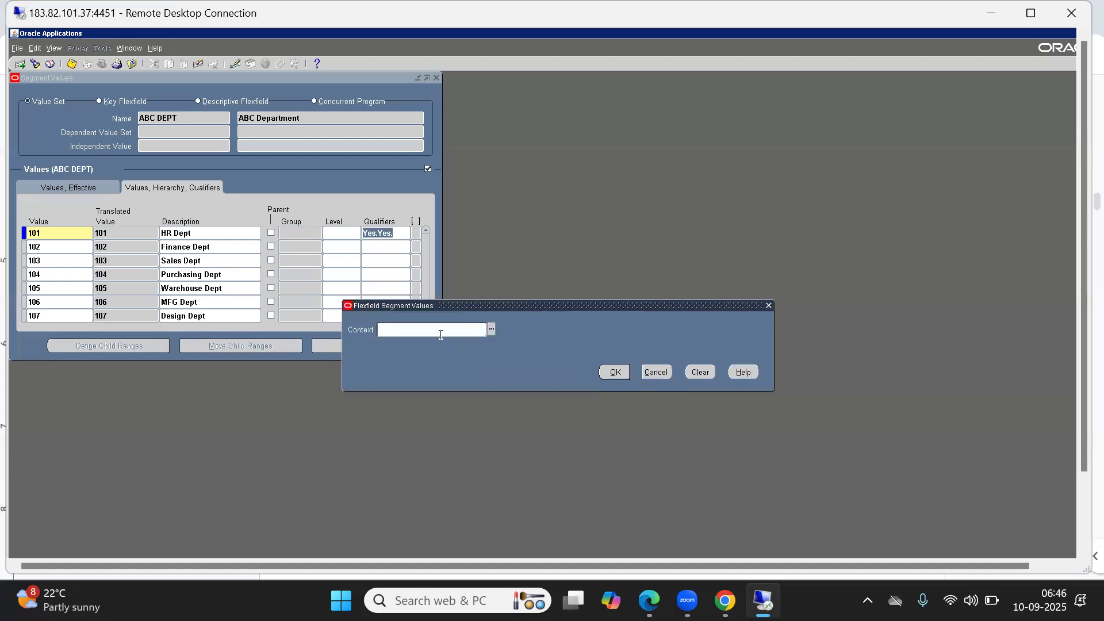
click(616, 373)
click(387, 243)
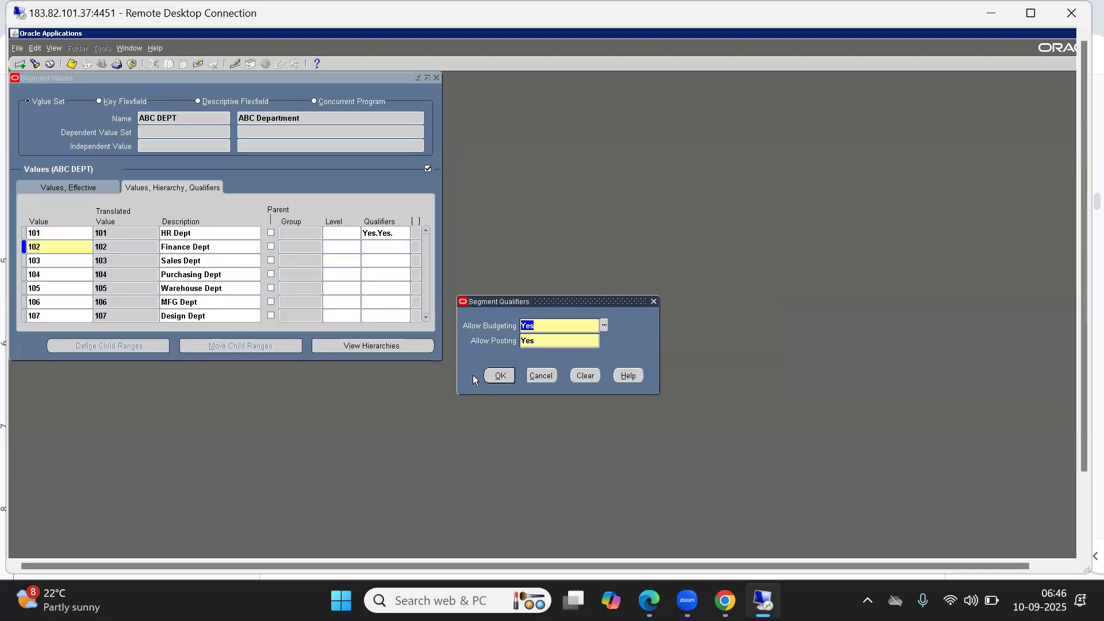
click(504, 377)
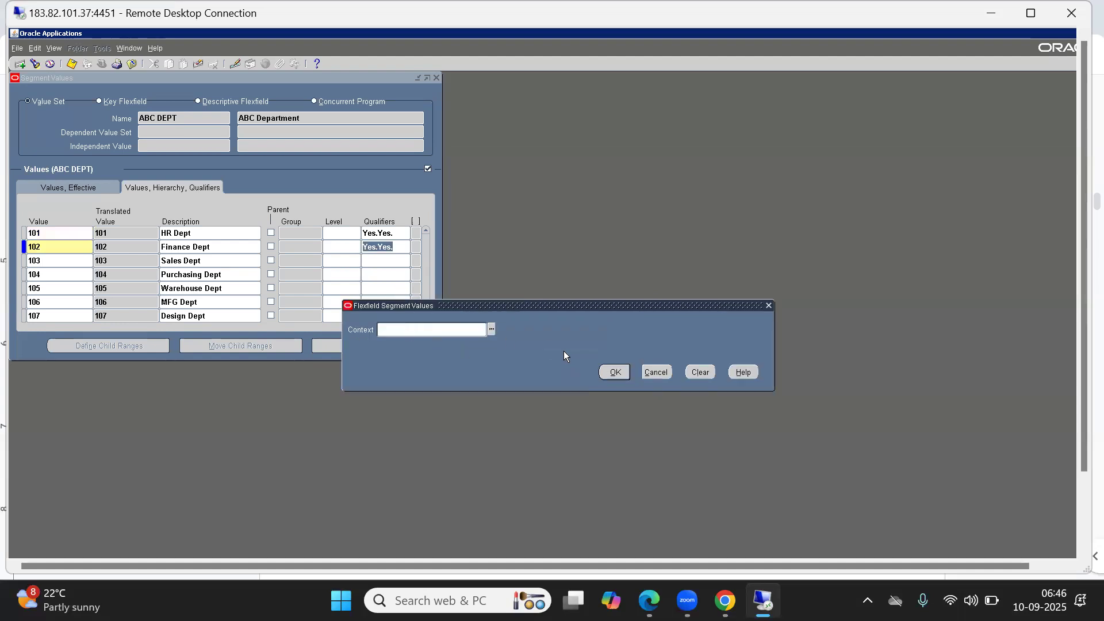
click(613, 373)
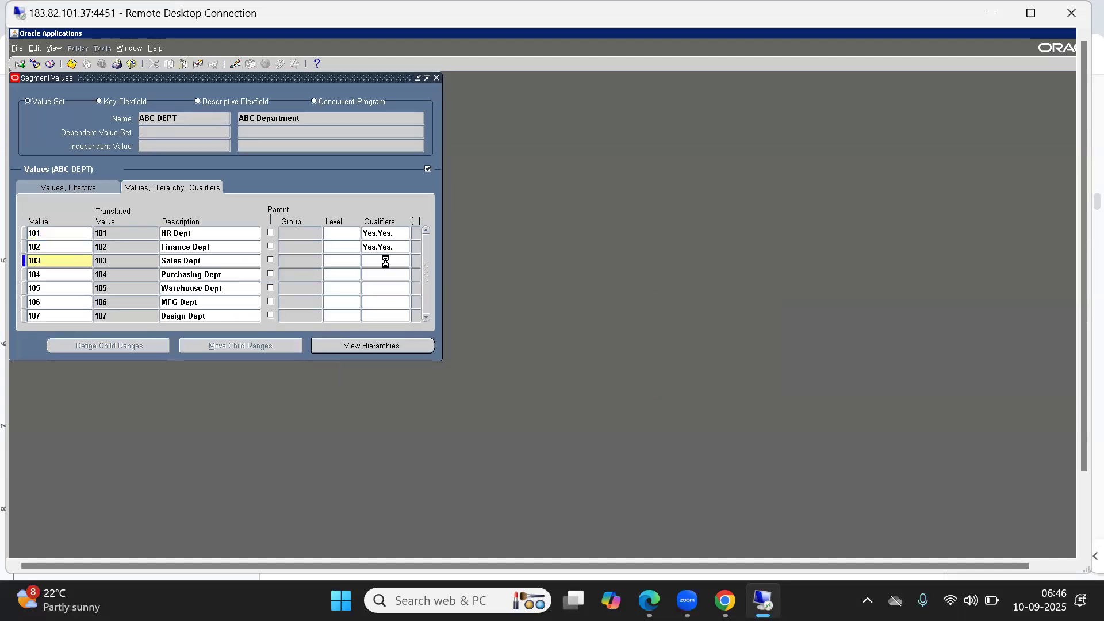
click(383, 260)
click(500, 375)
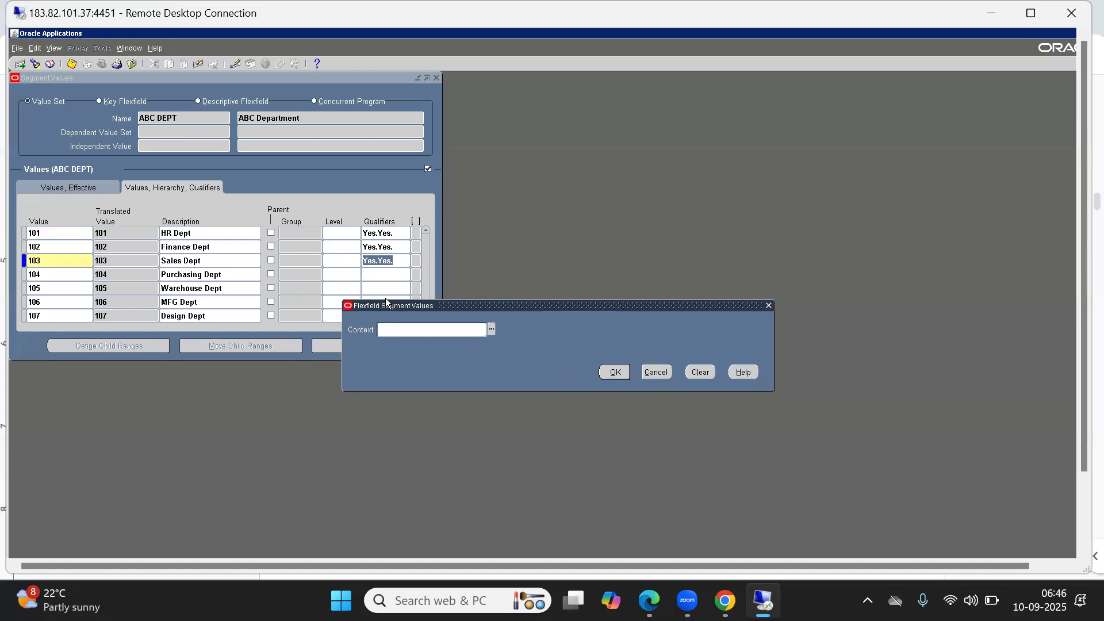
click(614, 374)
Accept Allow Budgeting and Allow Posting Yes for departments 104 through 107.
click(379, 274)
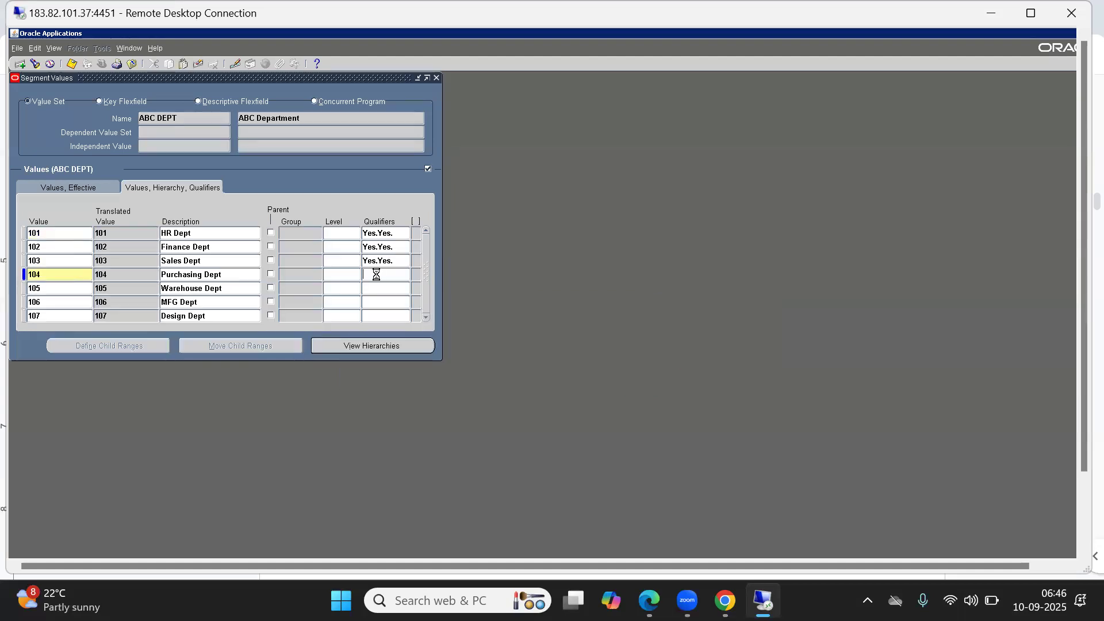
click(499, 376)
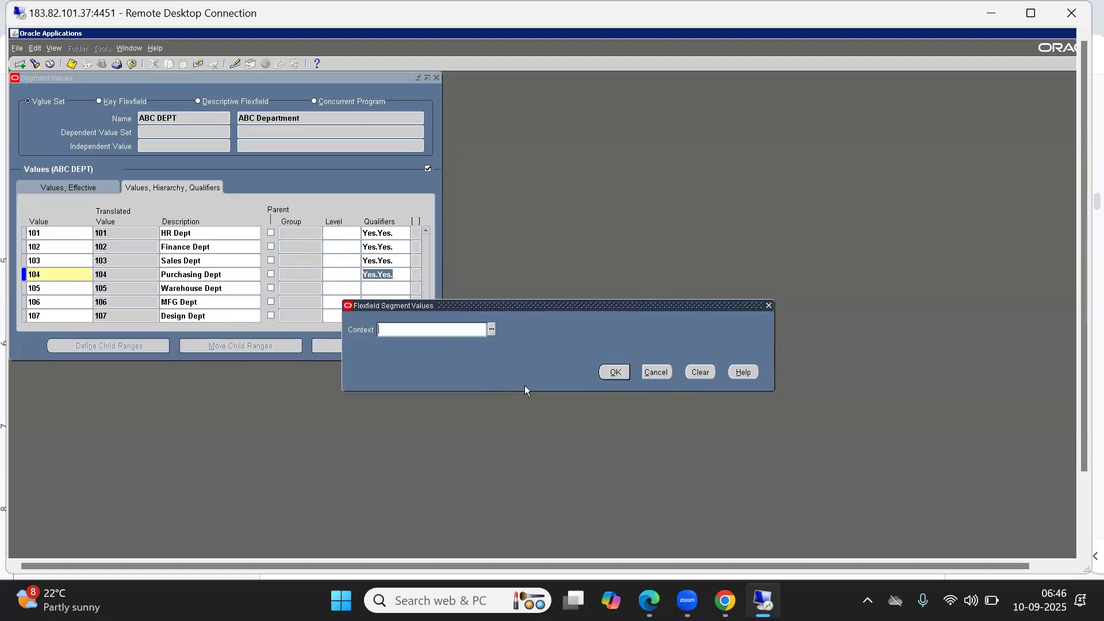
click(614, 373)
click(382, 288)
click(499, 375)
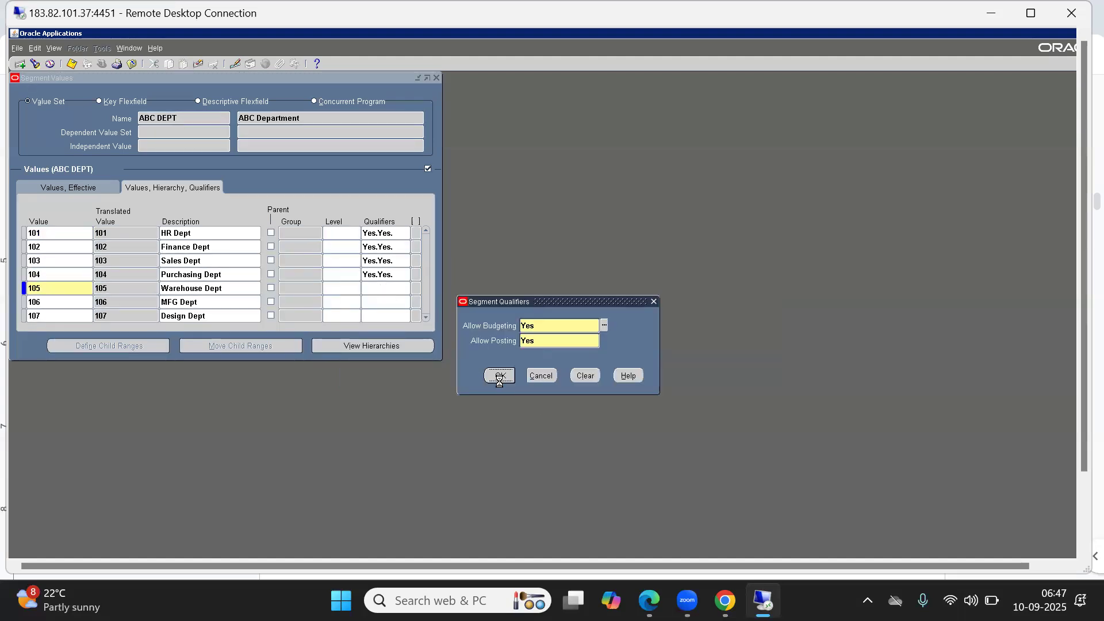
click(617, 375)
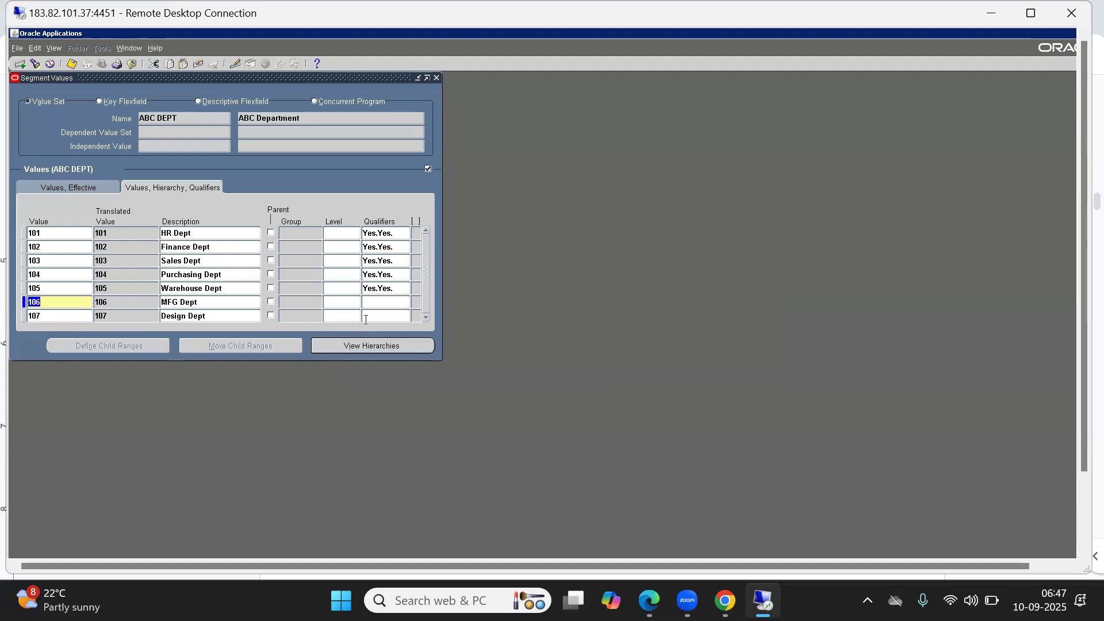
click(378, 305)
click(501, 374)
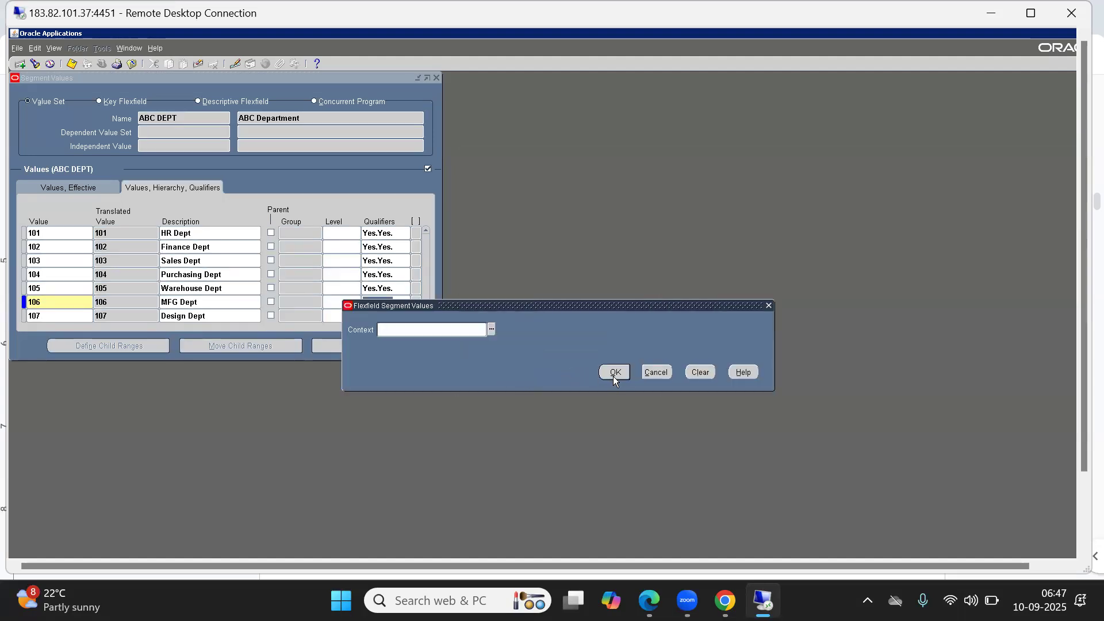
click(615, 373)
click(371, 316)
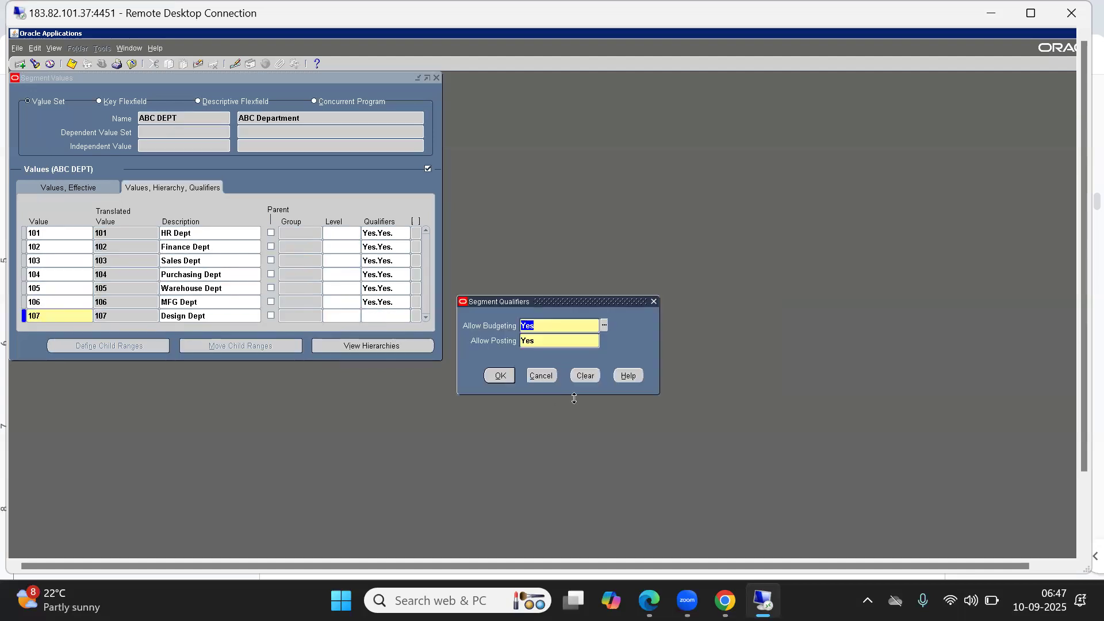
click(499, 374)
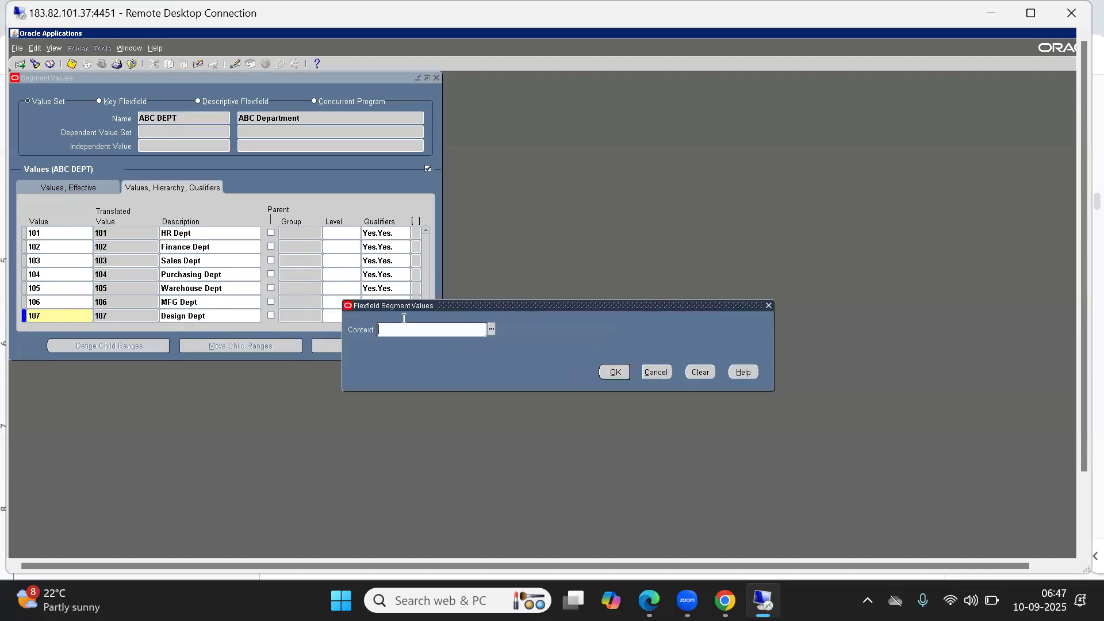
click(610, 372)
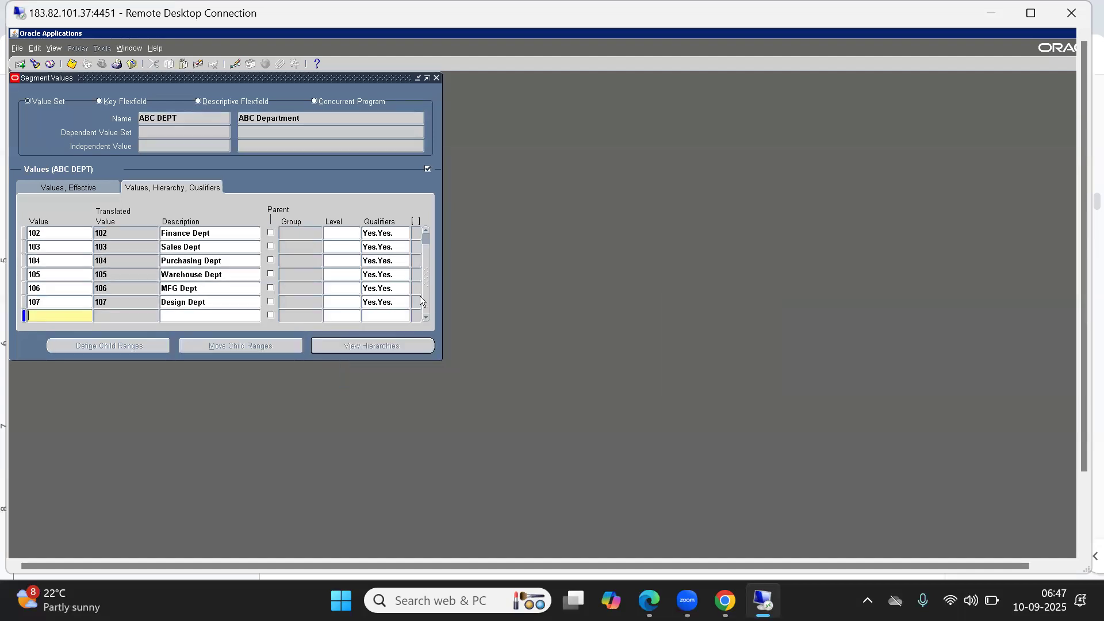
Acknowledge the compile notice, close the values form, and refresh the submitted requests.
click(57, 305)
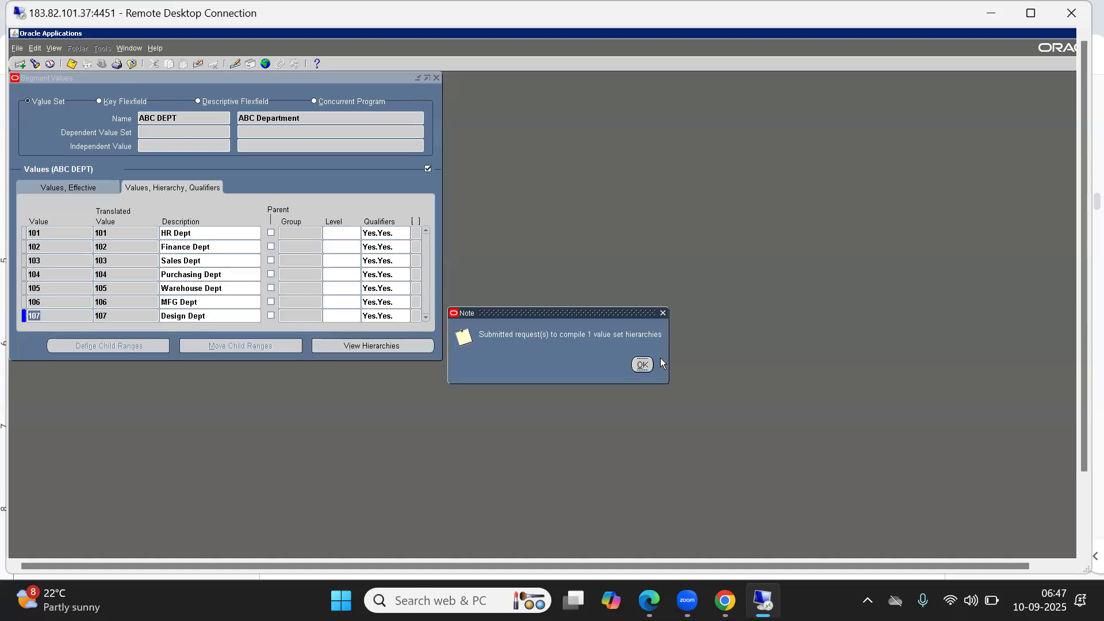
click(643, 366)
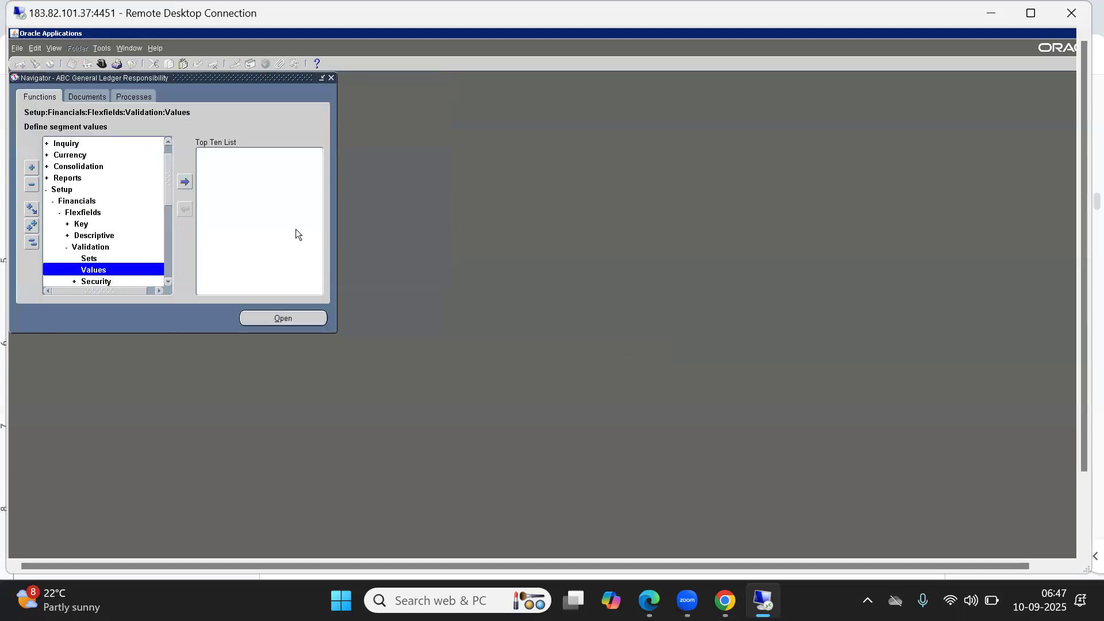
key(alt+v)
key(r)
click(68, 100)
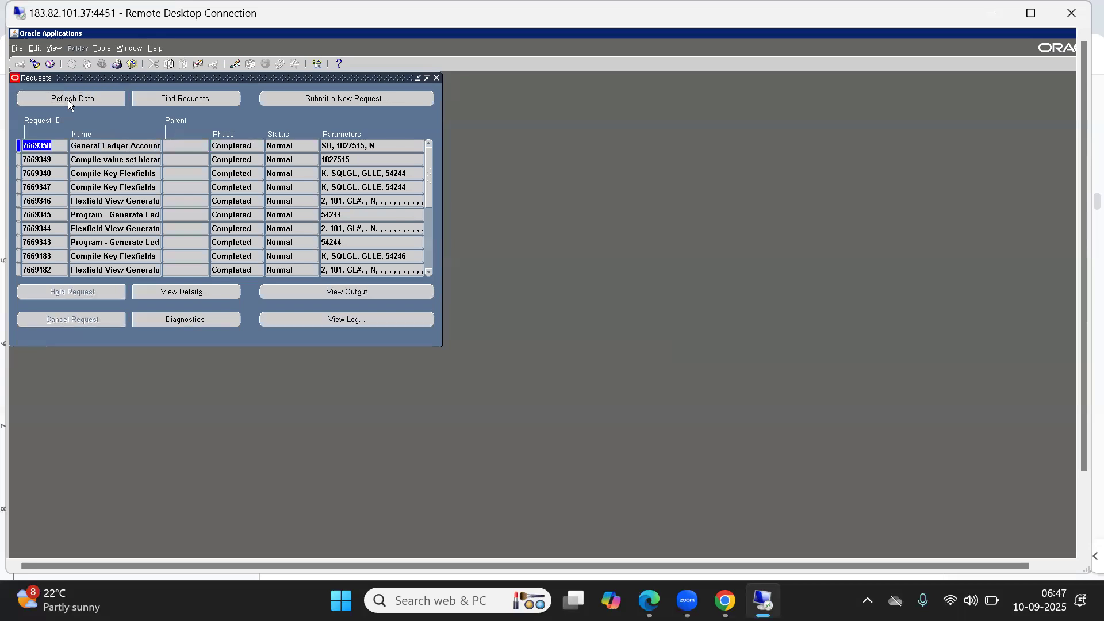
key(alt+f)
key(c)
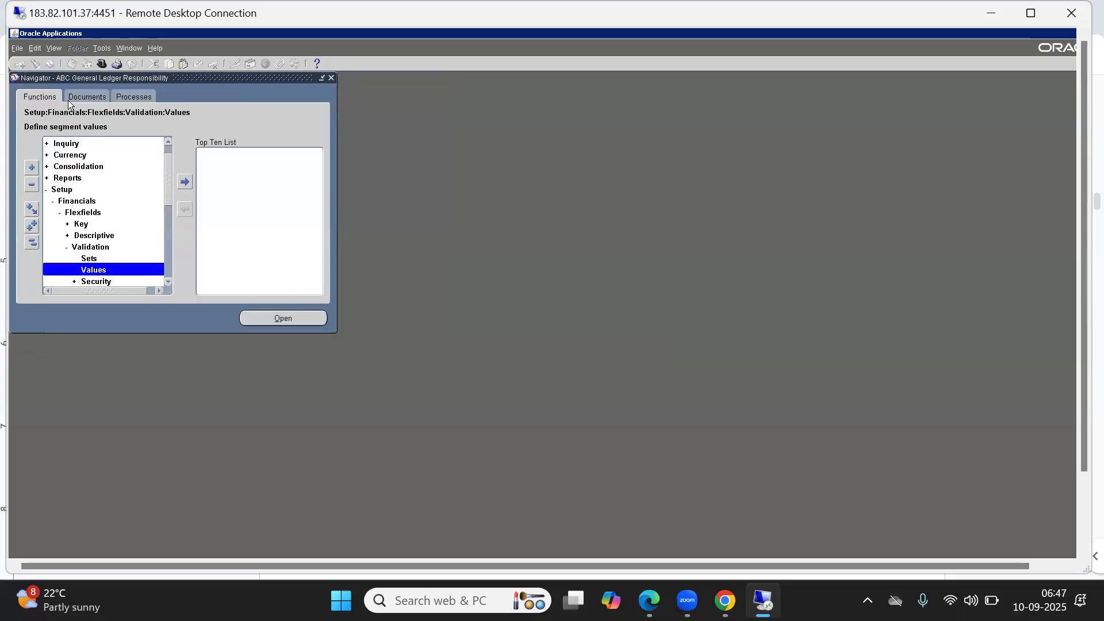
Recheck the requests list, close it, and collapse the Navigator function tree.
click(48, 48)
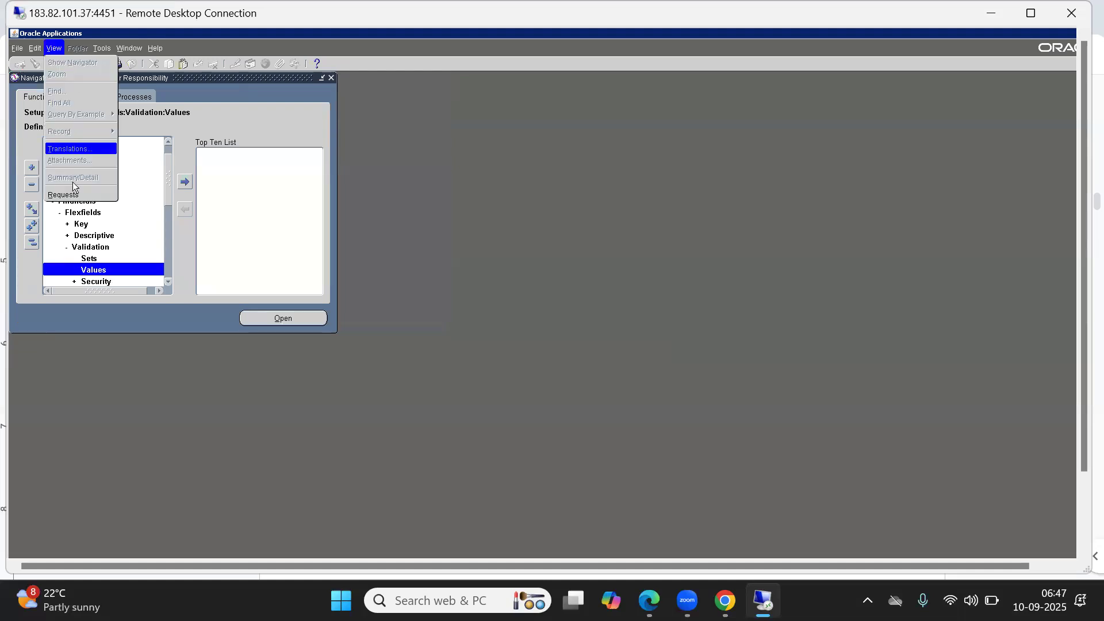
click(61, 195)
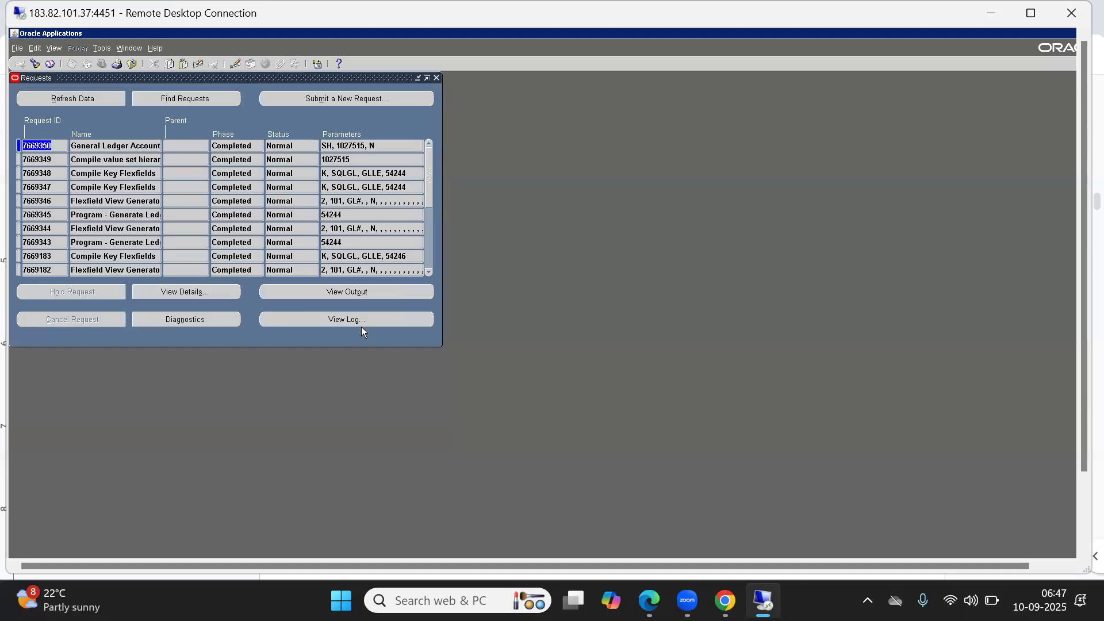
key(alt+f)
key(c)
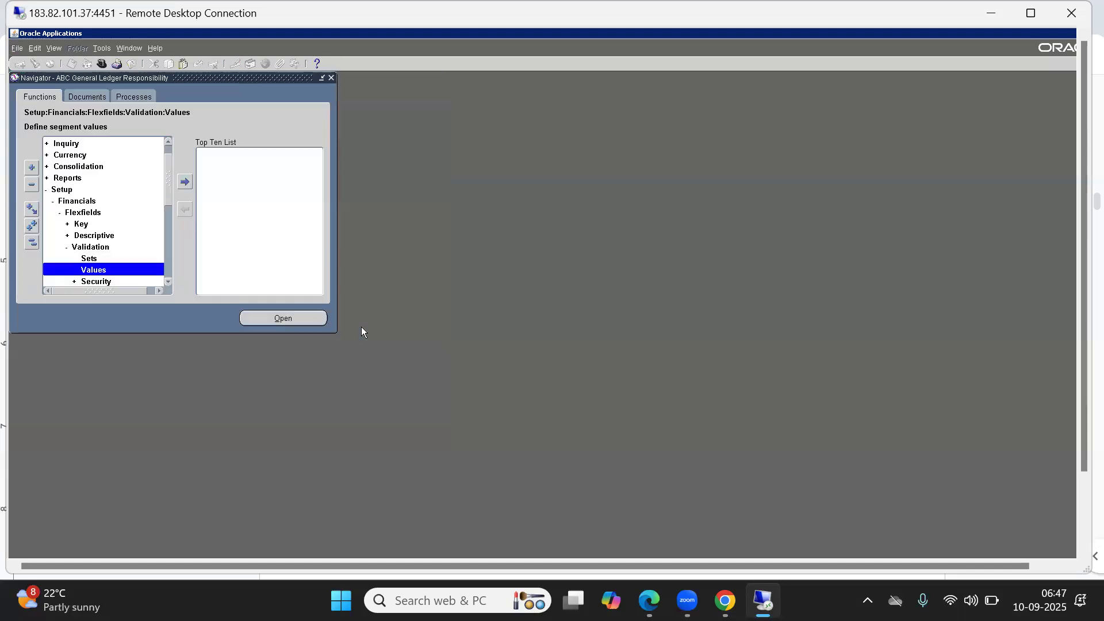
click(34, 246)
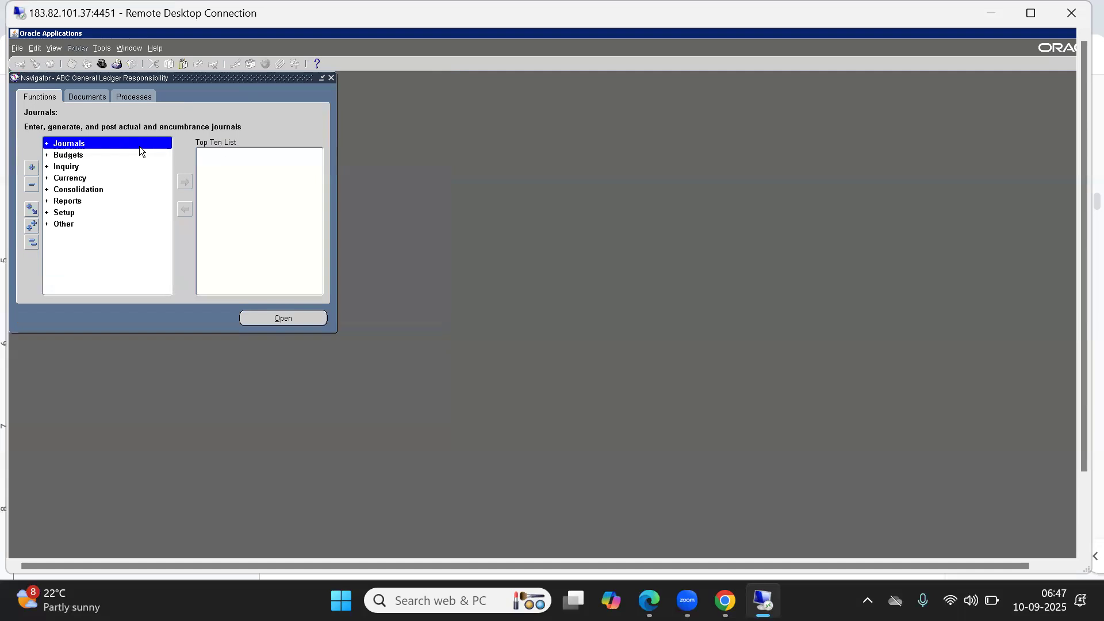
Browse the View and Window menus, closing both without choosing anything.
click(55, 48)
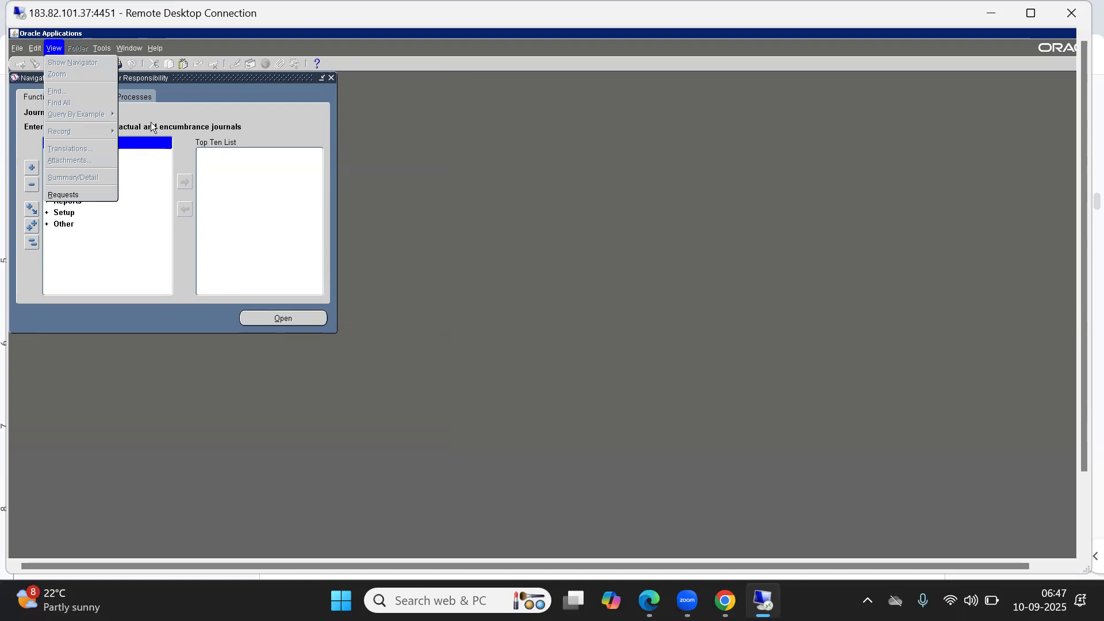
click(175, 119)
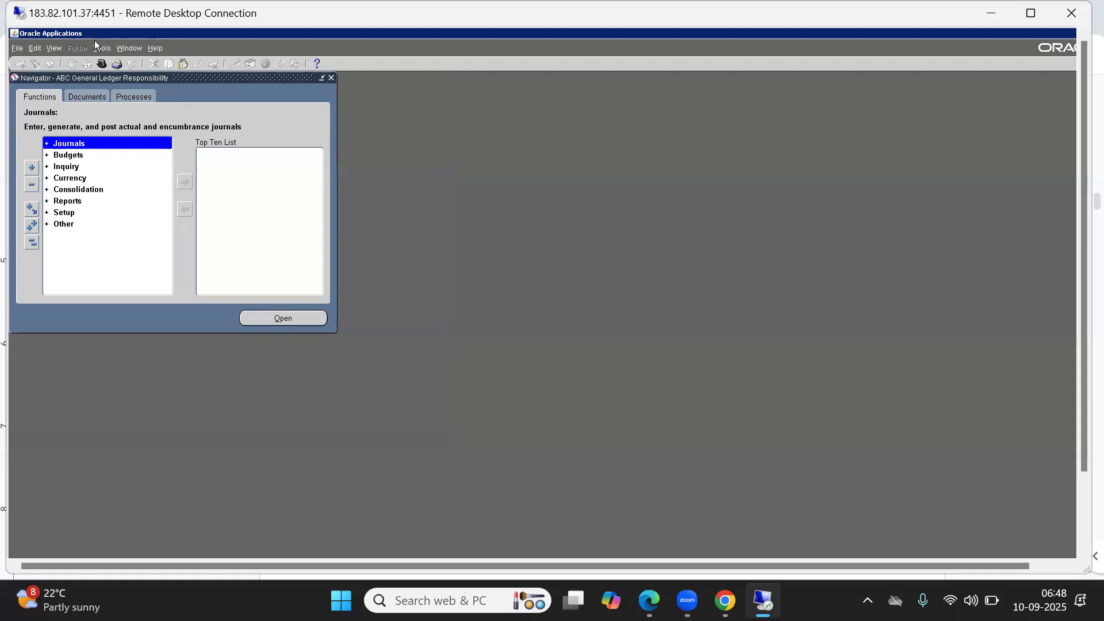
click(132, 49)
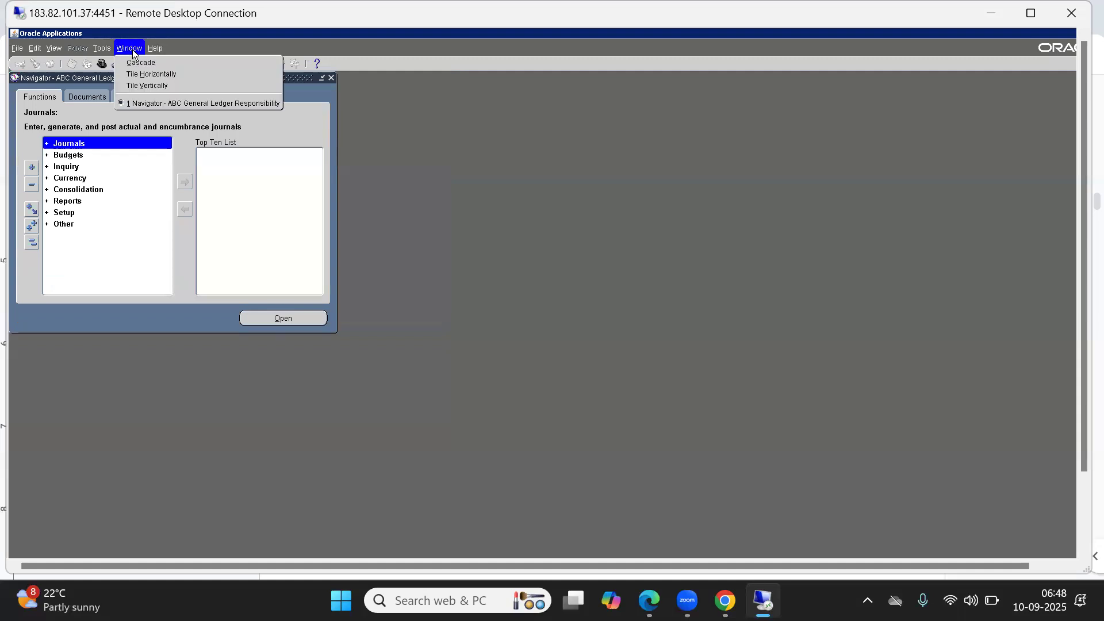
click(314, 130)
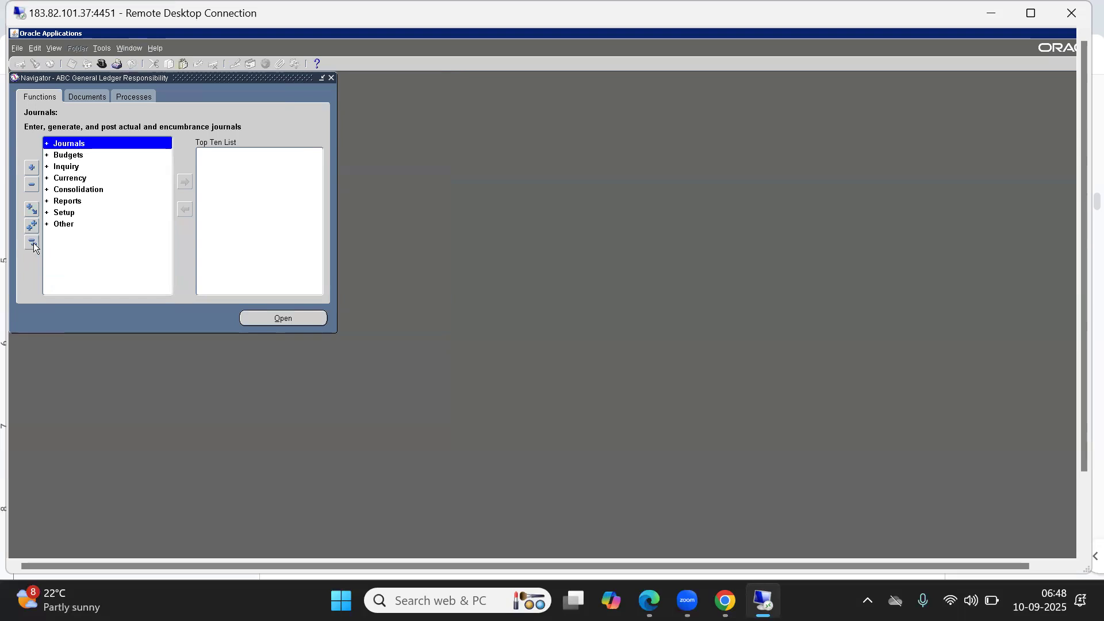
Expand Setup > Financials > Flexfields > Validation and open Values.
key(s)
key(e)
key(Up)
key(Up)
key(Up)
key(Up)
key(Up)
key(Up)
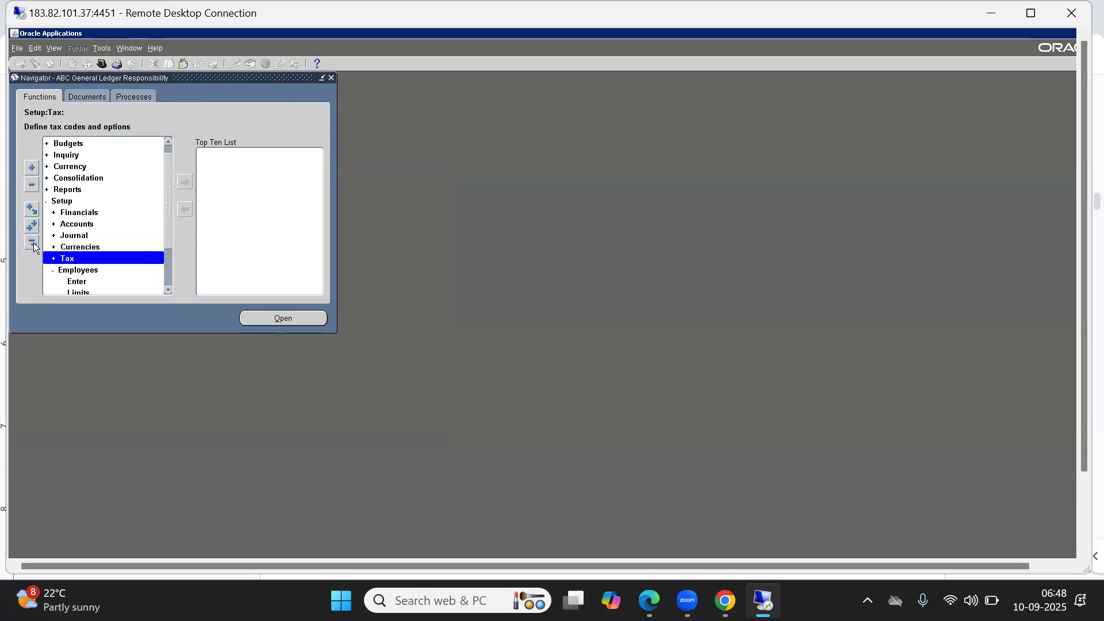
key(Right)
key(Down)
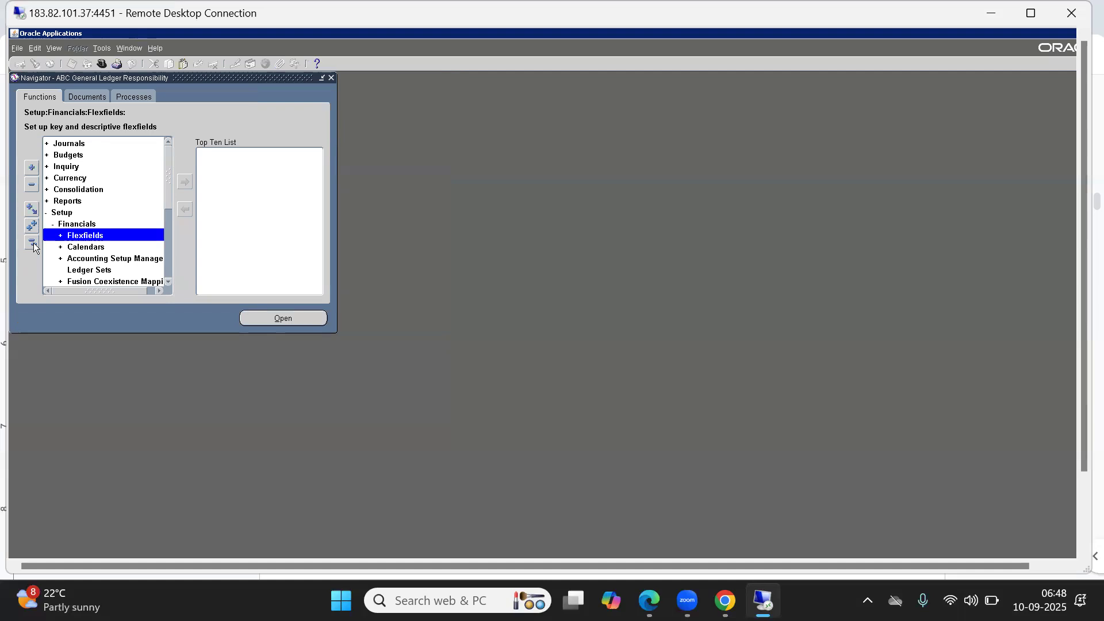
key(Down)
key(Up)
key(Right)
key(Down)
key(Down)
key(Up)
key(Right)
key(Down)
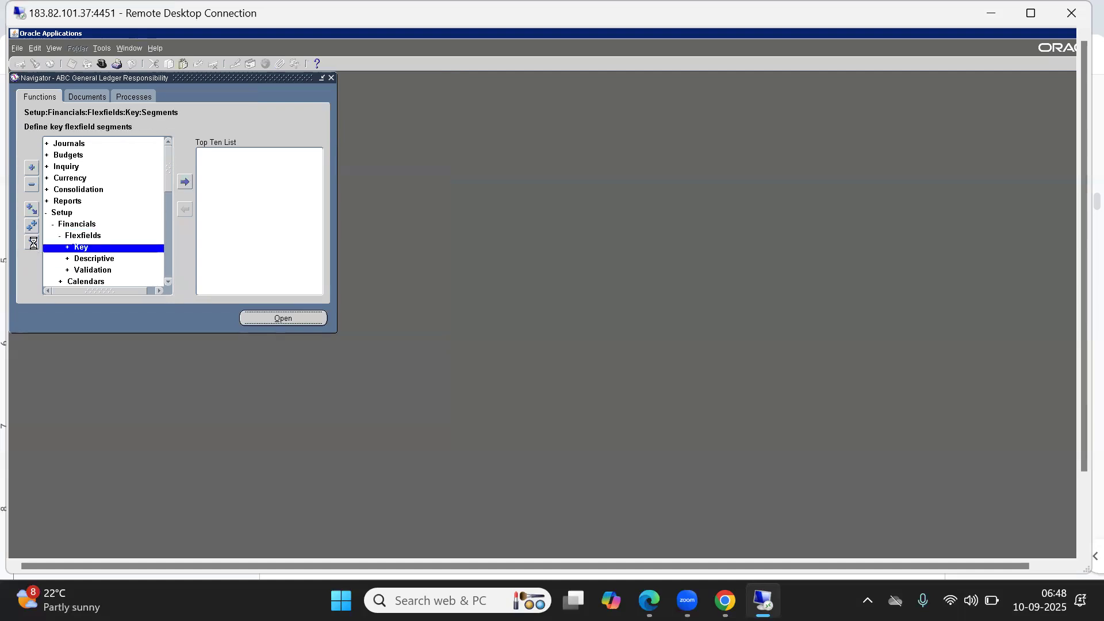
key(Down)
key(Down)
key(Down)
key(Down)
key(Down)
key(Down)
key(Down)
key(Down)
key(Up)
key(Up)
key(Down)
key(Down)
key(Down)
key(Down)
key(Up)
key(Up)
key(Right)
key(Down)
key(Down)
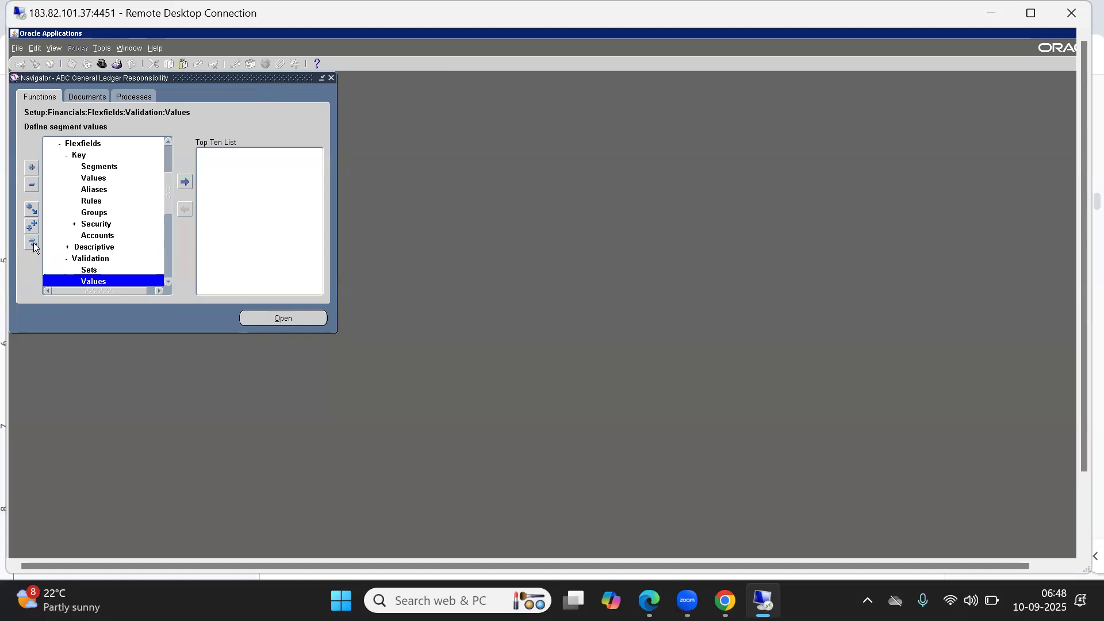
key(Down)
key(Up)
key(Return)
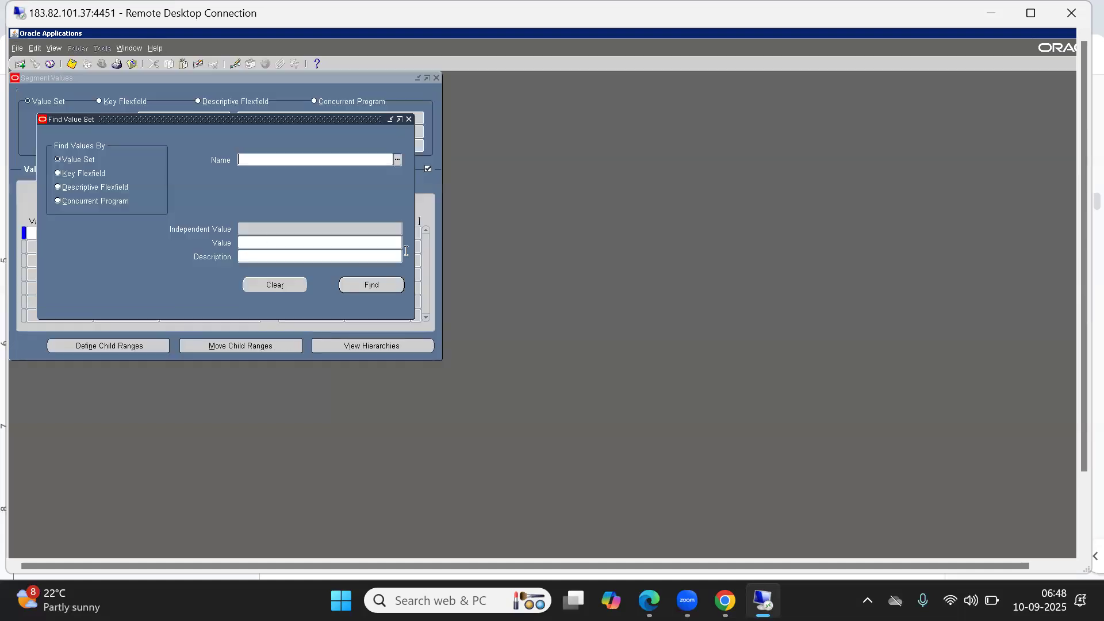
Find the ABC Account value set.
key(BackSpace)
text(ABC A)
key(Tab)
key(Return)
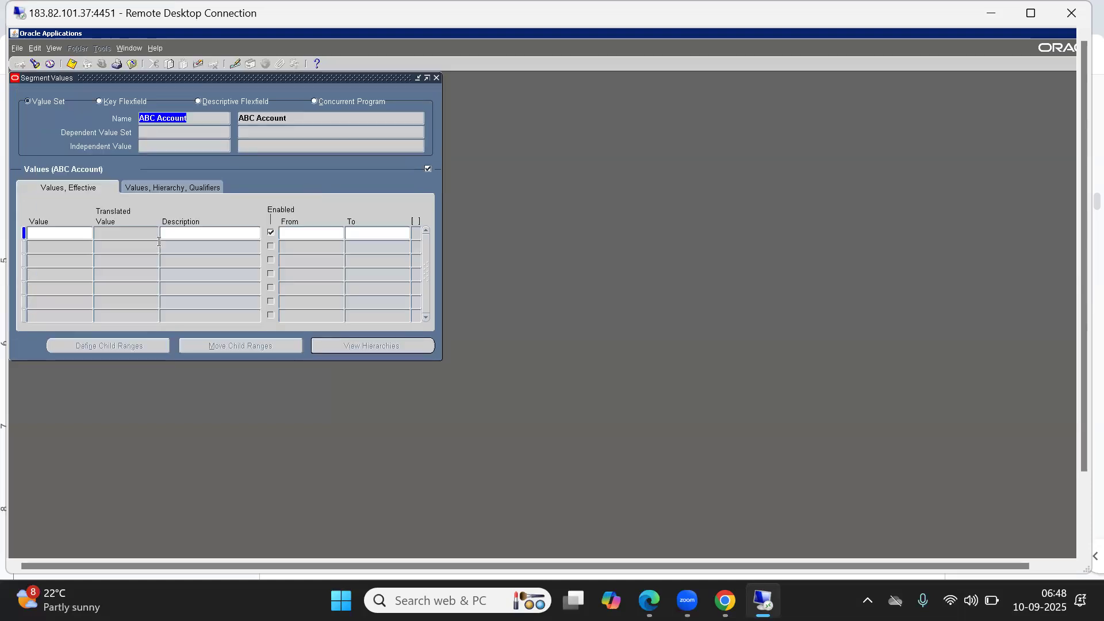
Add value 1001 'Retained Earnings Account' and show the Values, Hierarchy, Qualifiers columns.
text(1001)
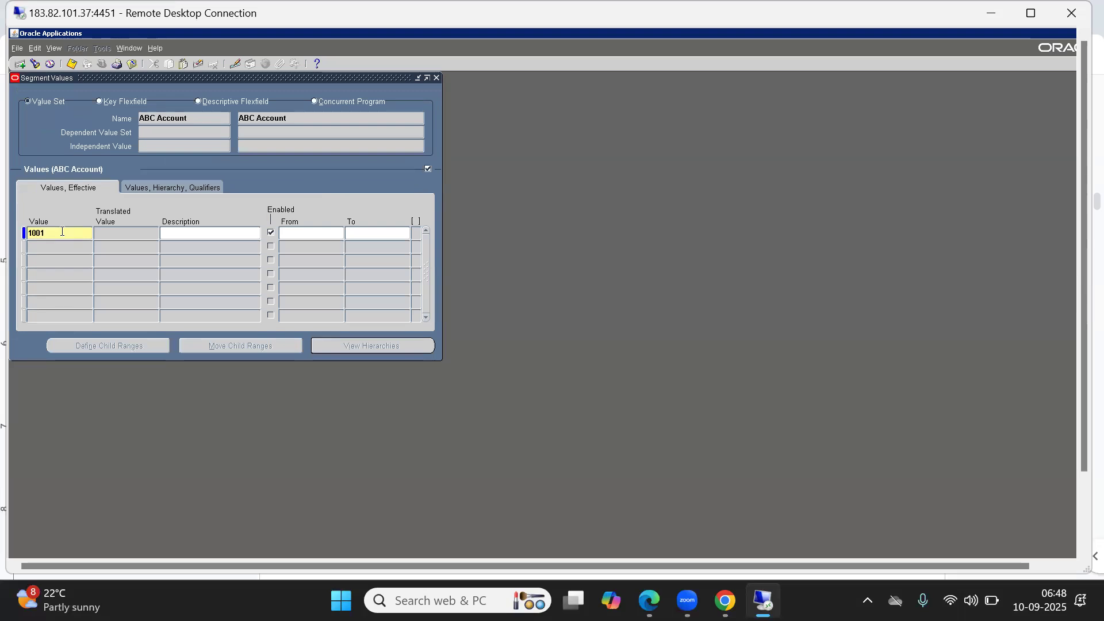
key(Tab)
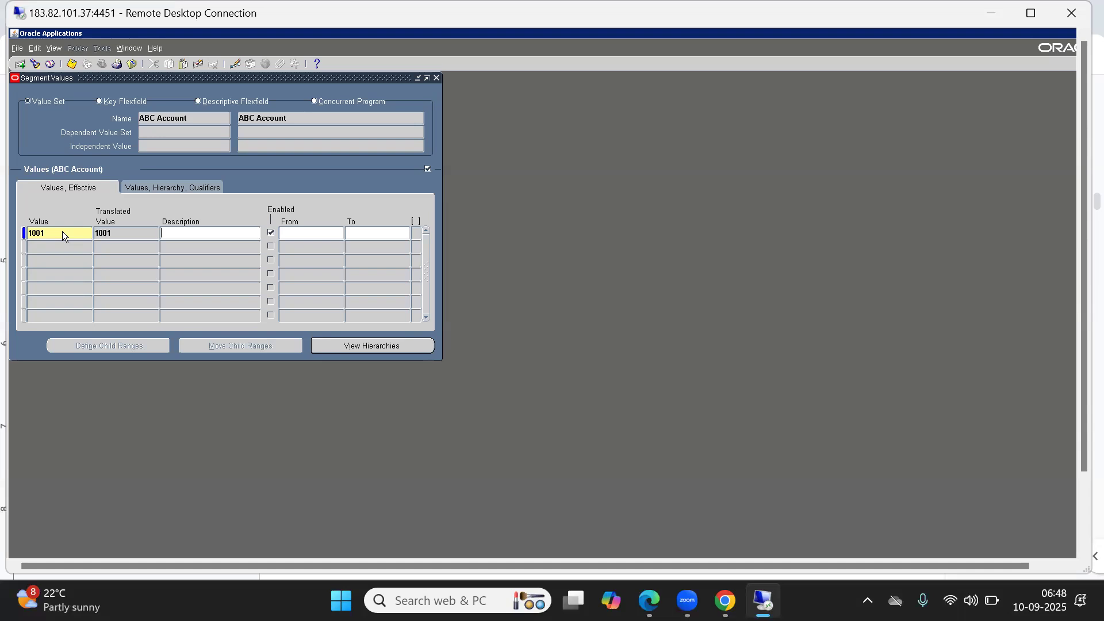
text(Retained Earnings Account)
key(Tab)
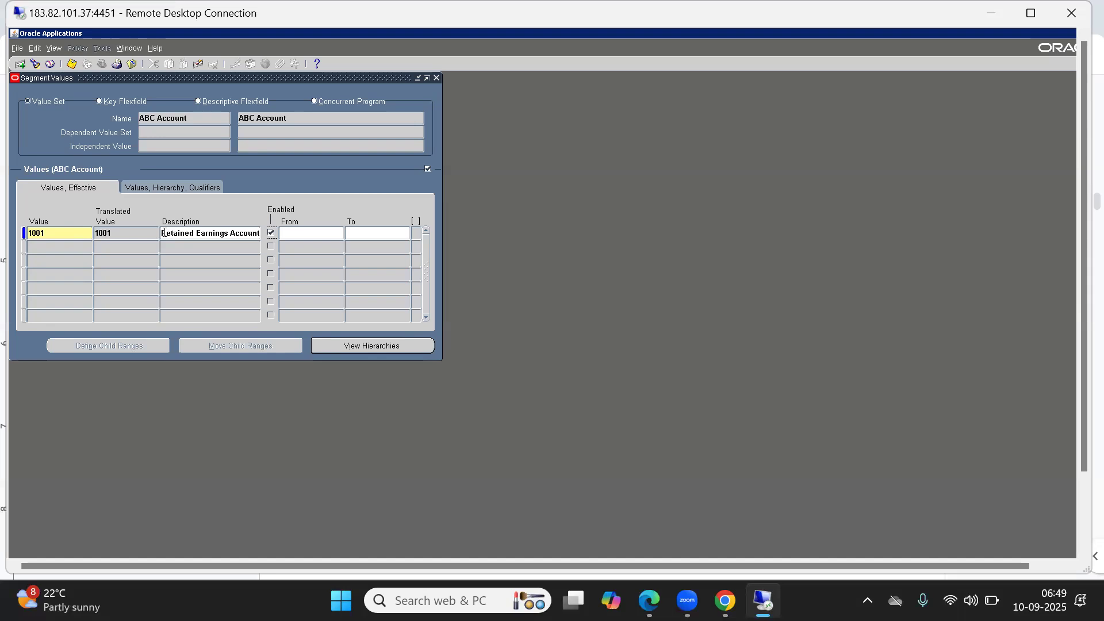
drag(163, 232, 281, 233)
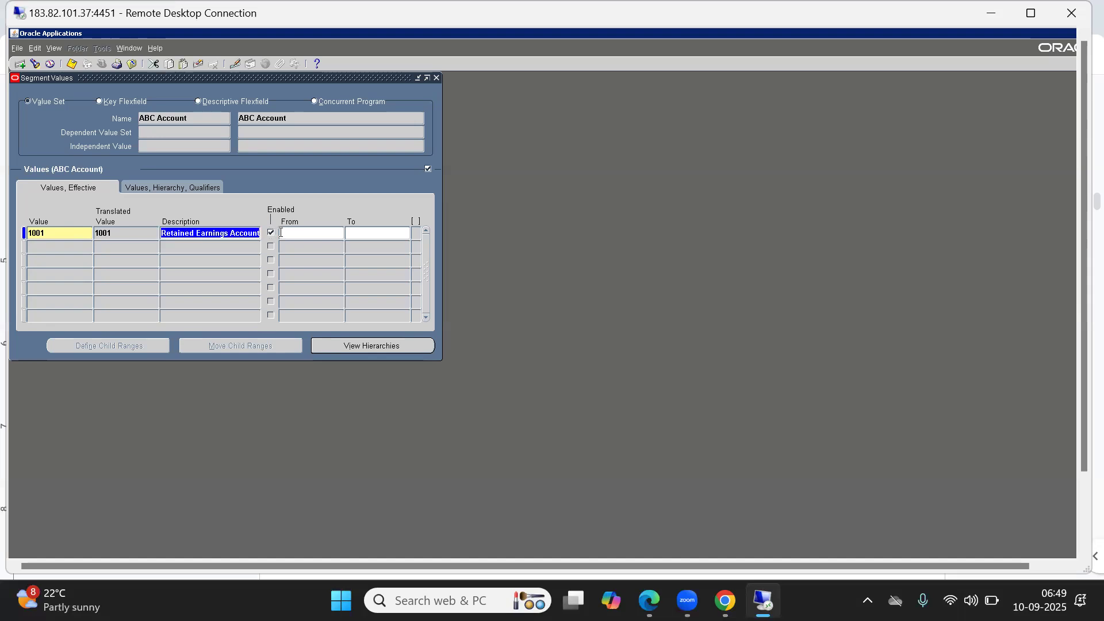
double_click(115, 233)
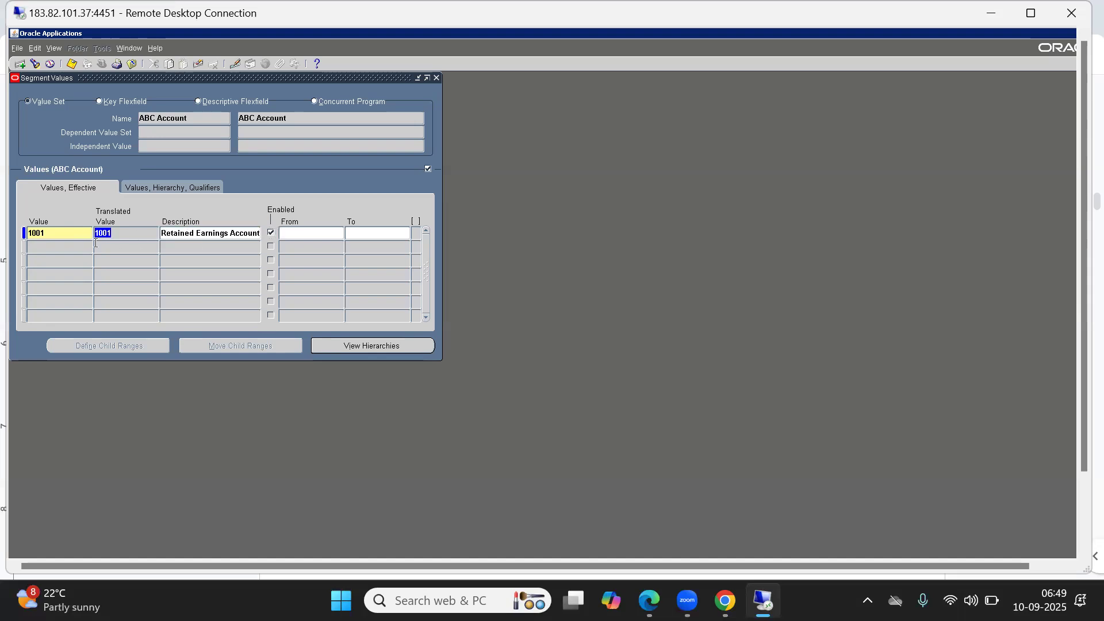
click(150, 188)
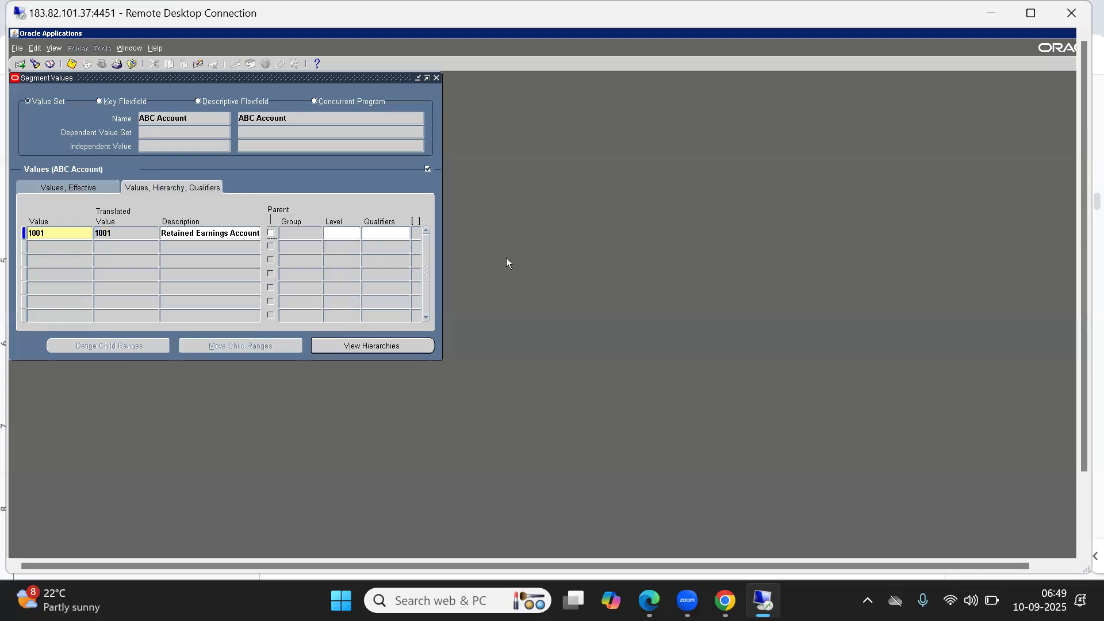
Set account 1001's Account Type qualifier to Ownership/Stockholder and accept the qualifiers.
click(376, 236)
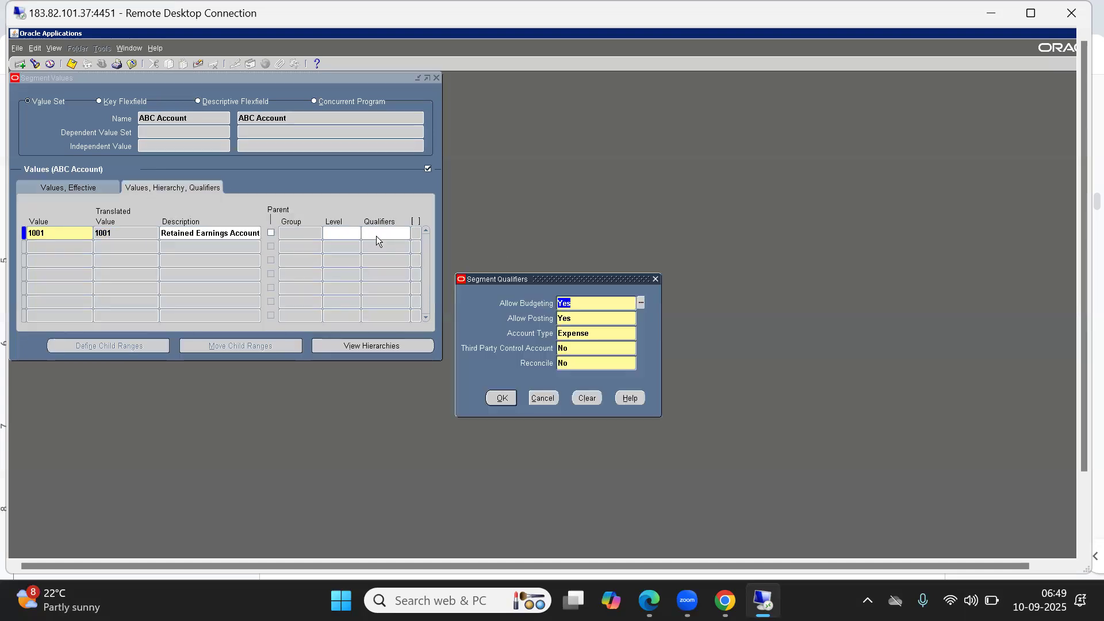
click(577, 334)
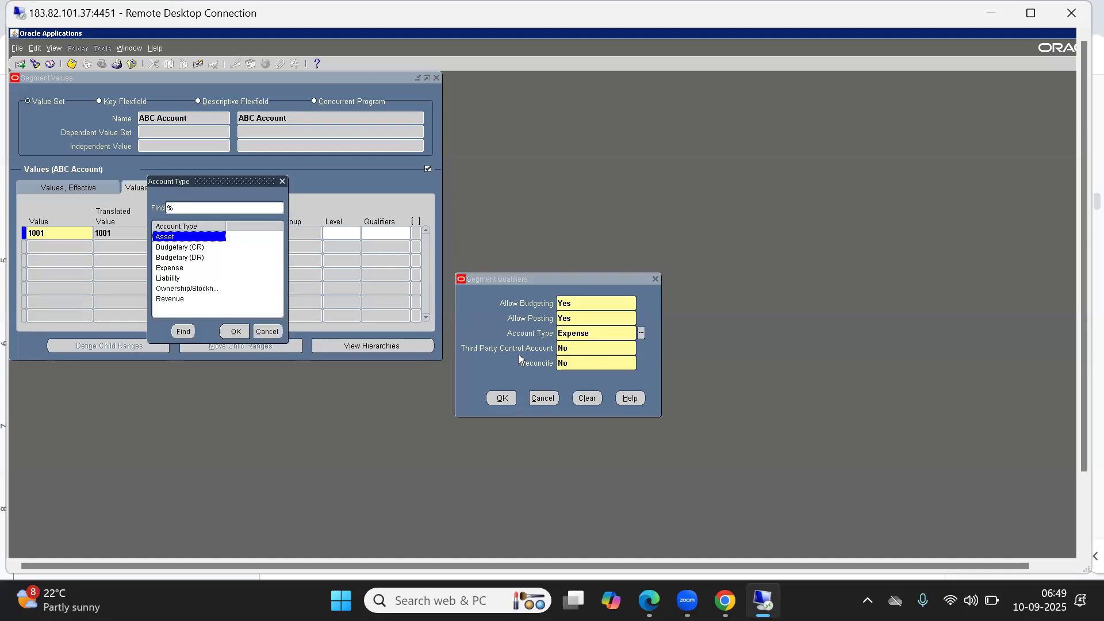
click(182, 288)
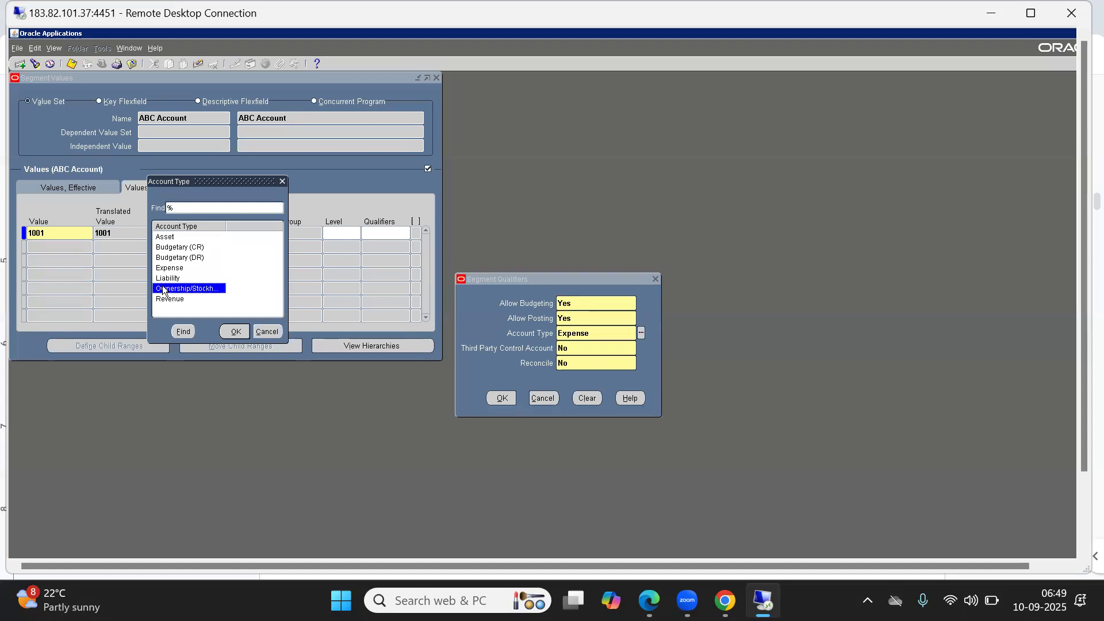
click(235, 333)
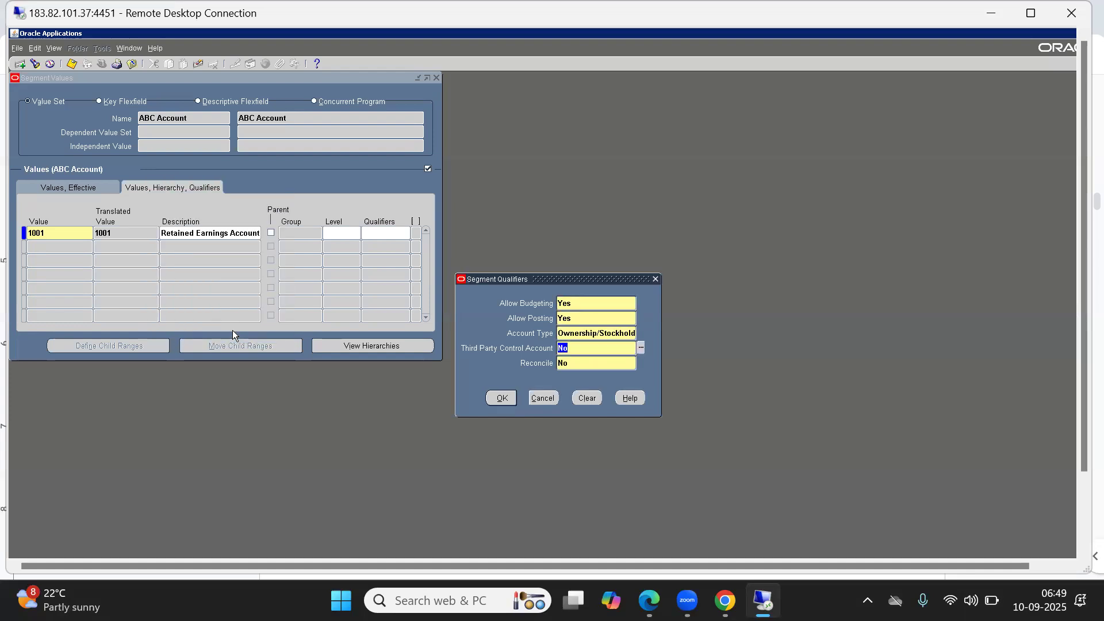
click(503, 398)
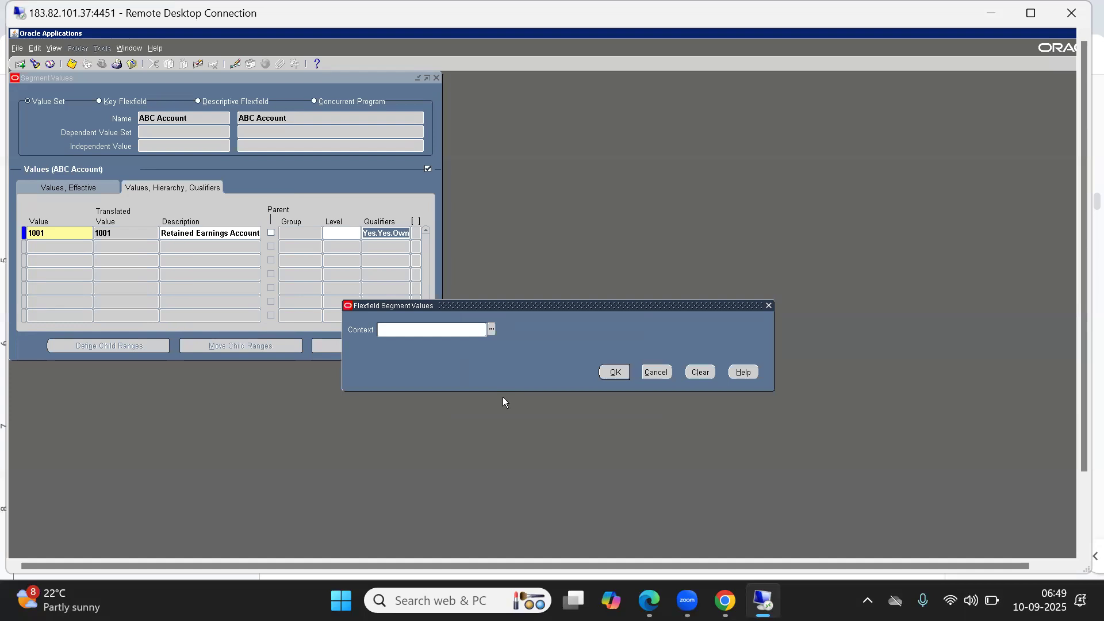
click(612, 372)
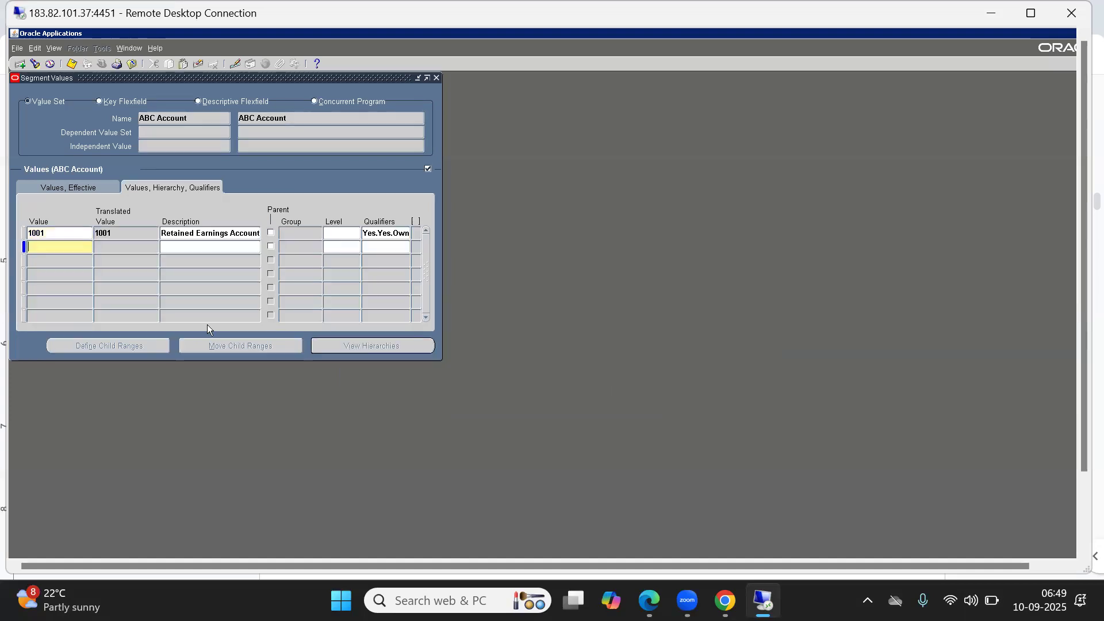
Save the ABC Account values and dismiss the hierarchy compile notice.
click(66, 233)
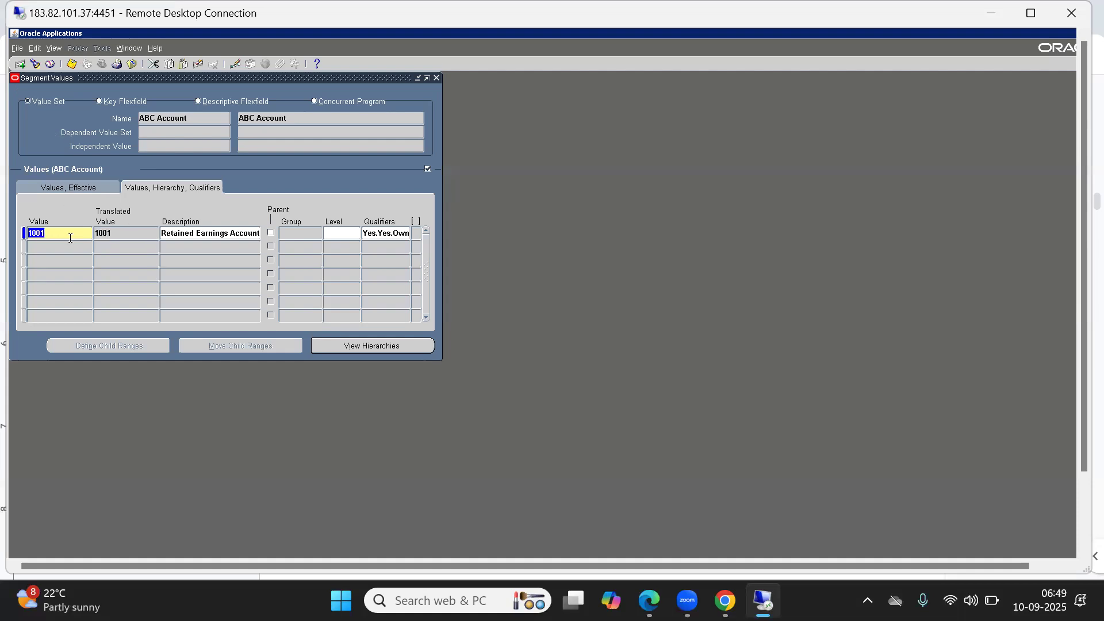
click(124, 233)
click(71, 64)
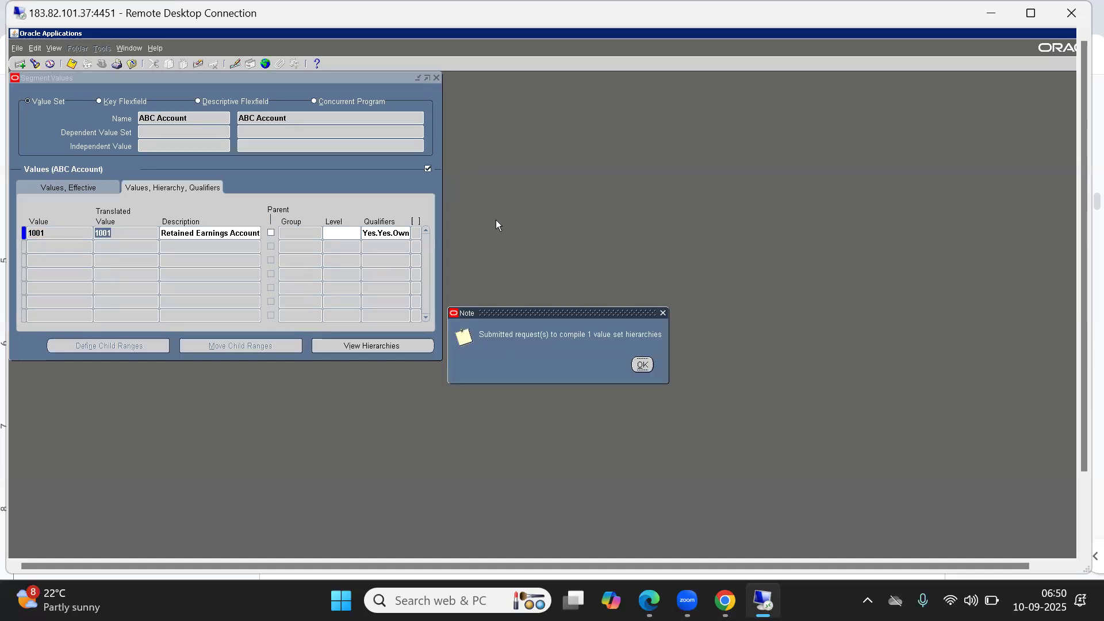
click(642, 365)
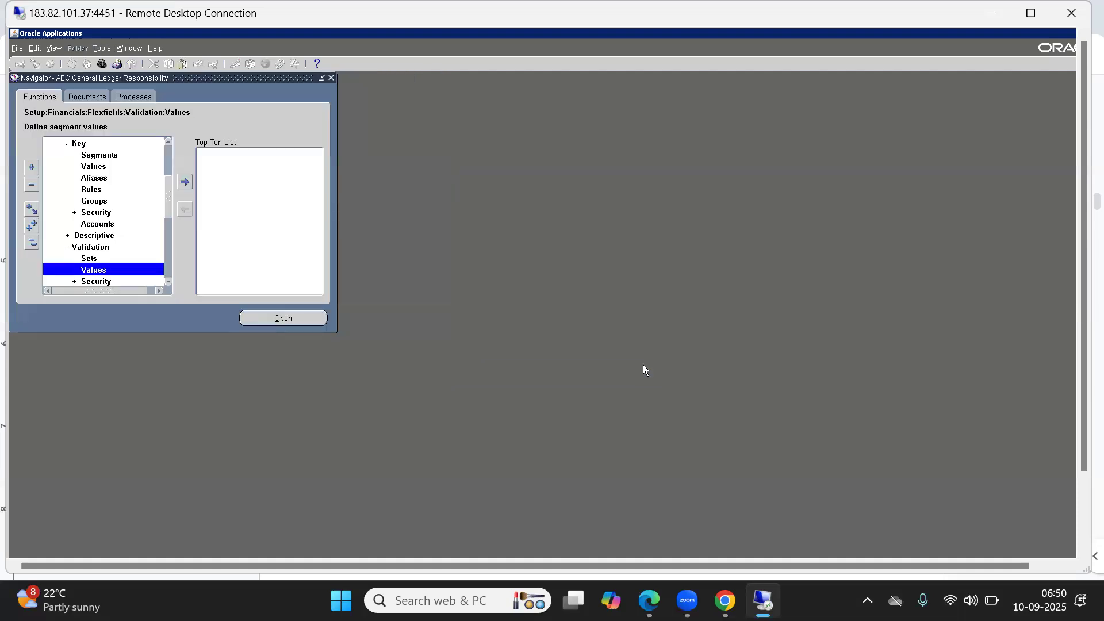
Reopen Segment Values and query the ABC Location value set.
key(Return)
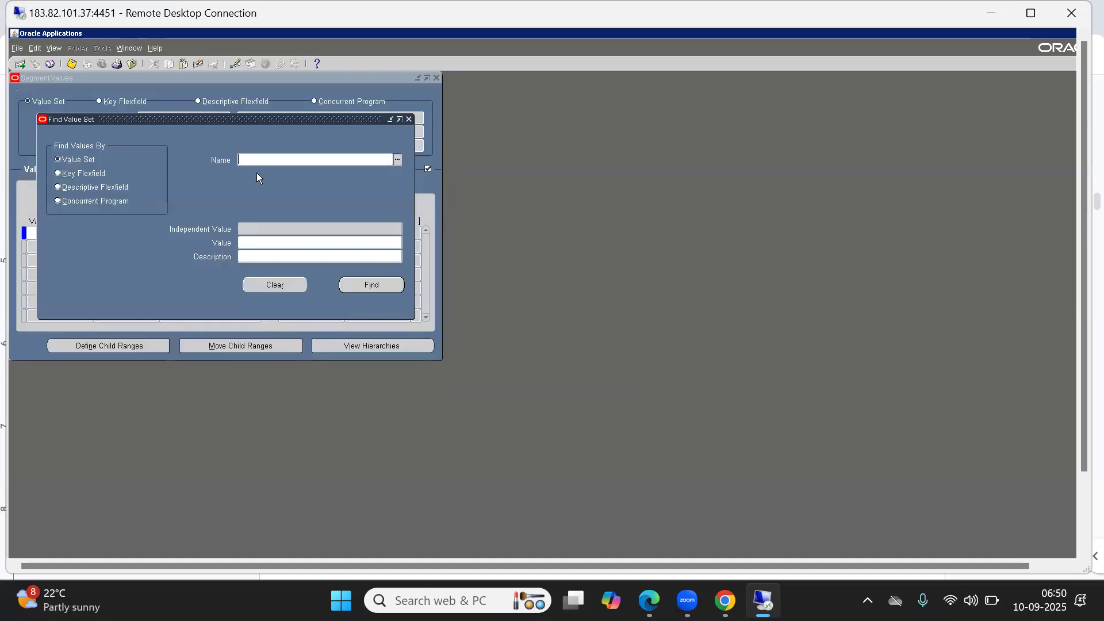
text(ABC Location)
key(Tab)
key(Return)
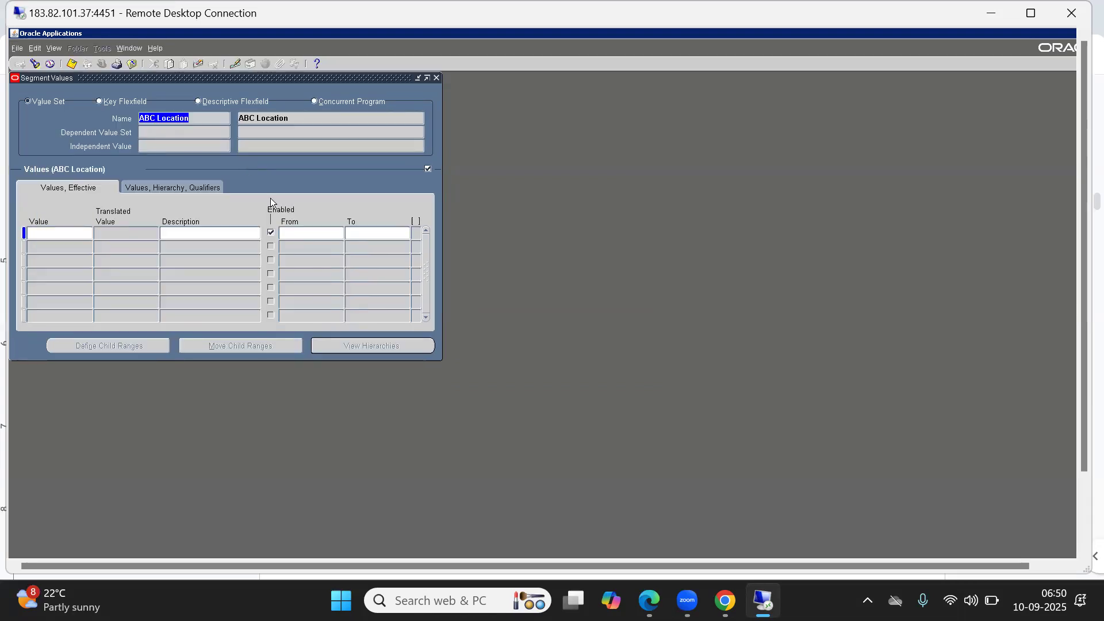
Enter location values 111 Bangalore and 222 Hyderabad.
click(53, 236)
text(111)
key(Tab)
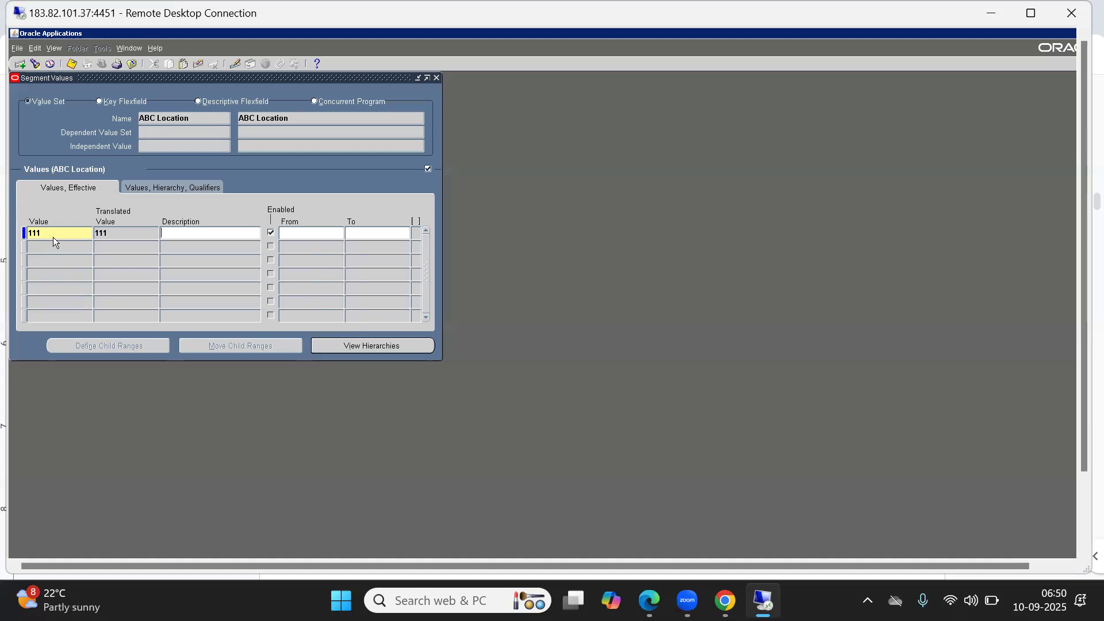
text(Bangalore)
key(Down)
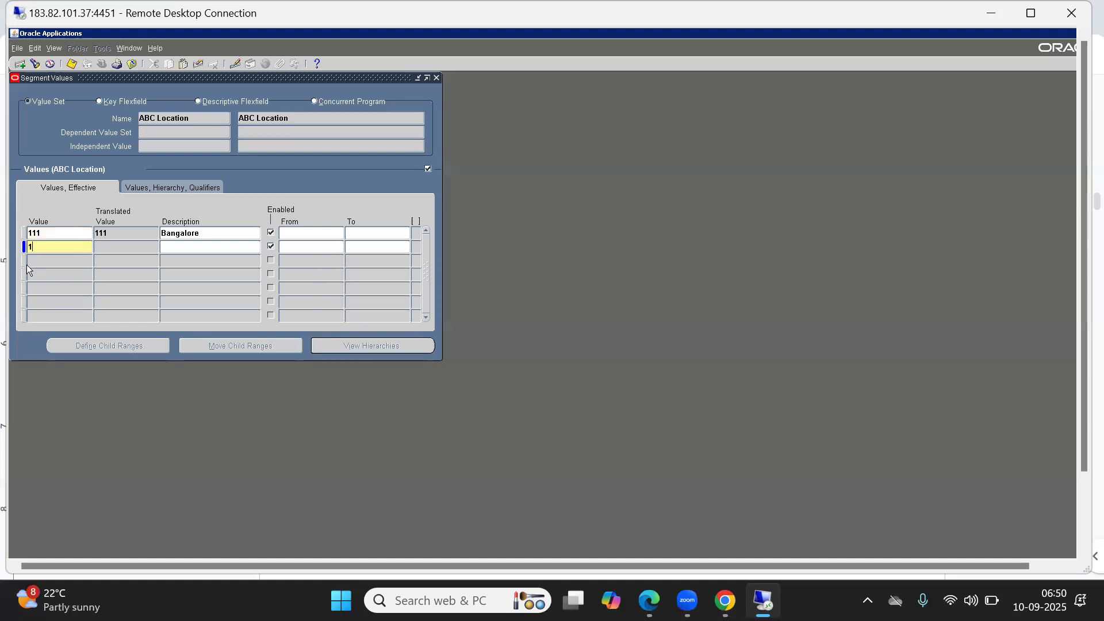
text(222)
key(Tab)
text(Hy)
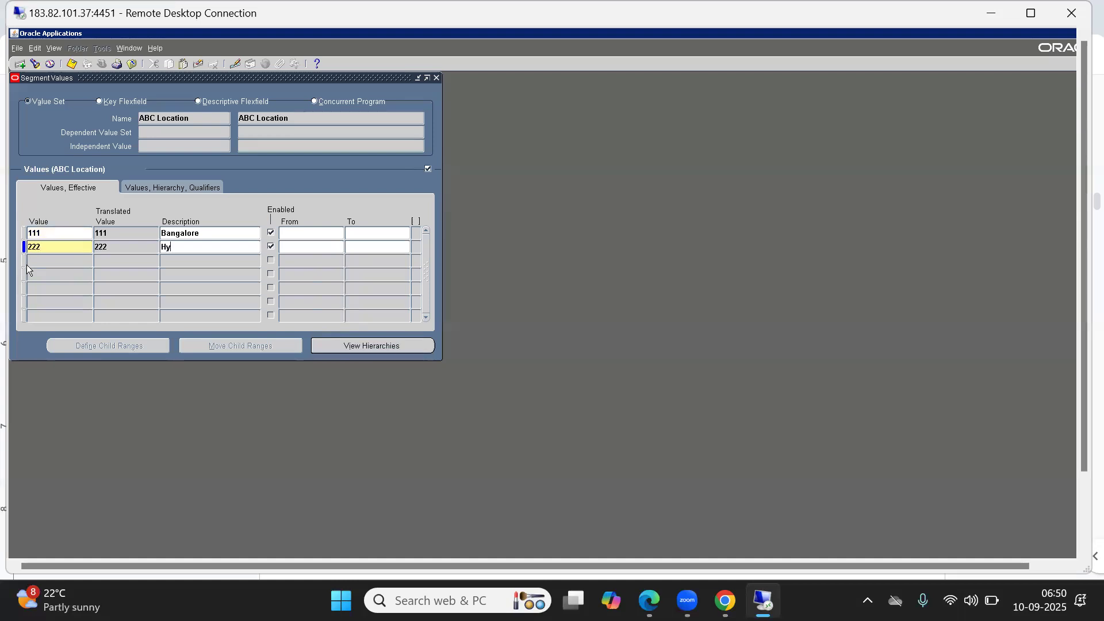
text(derabad)
Add location values 333 Noida and 444 Delhi, leaving no empty extra row.
click(27, 266)
text(333)
key(Tab)
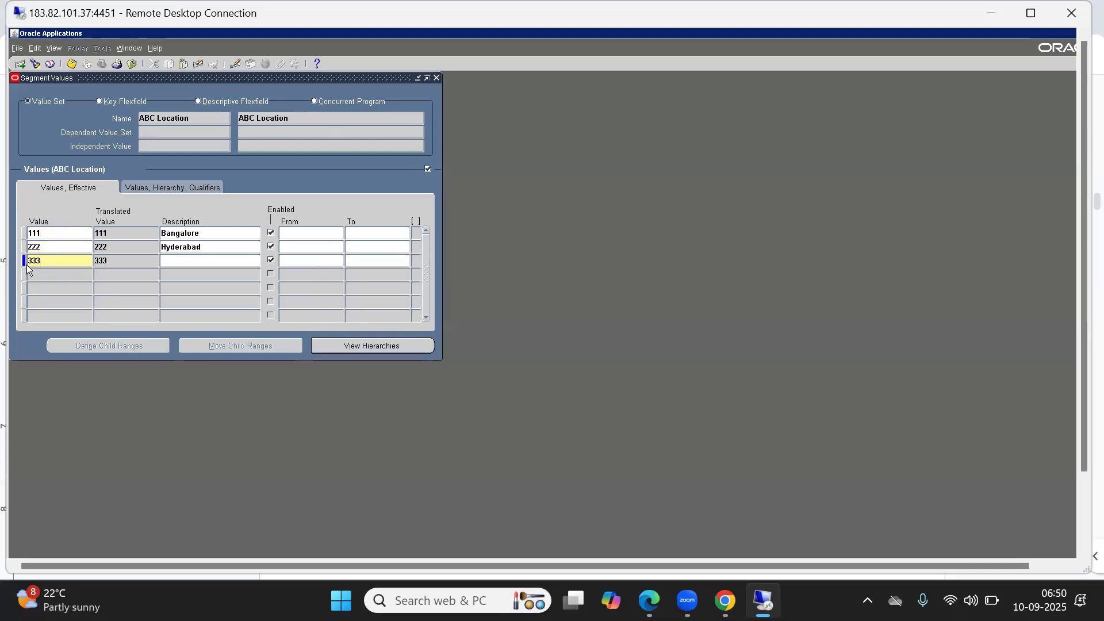
text(Noida)
key(Down)
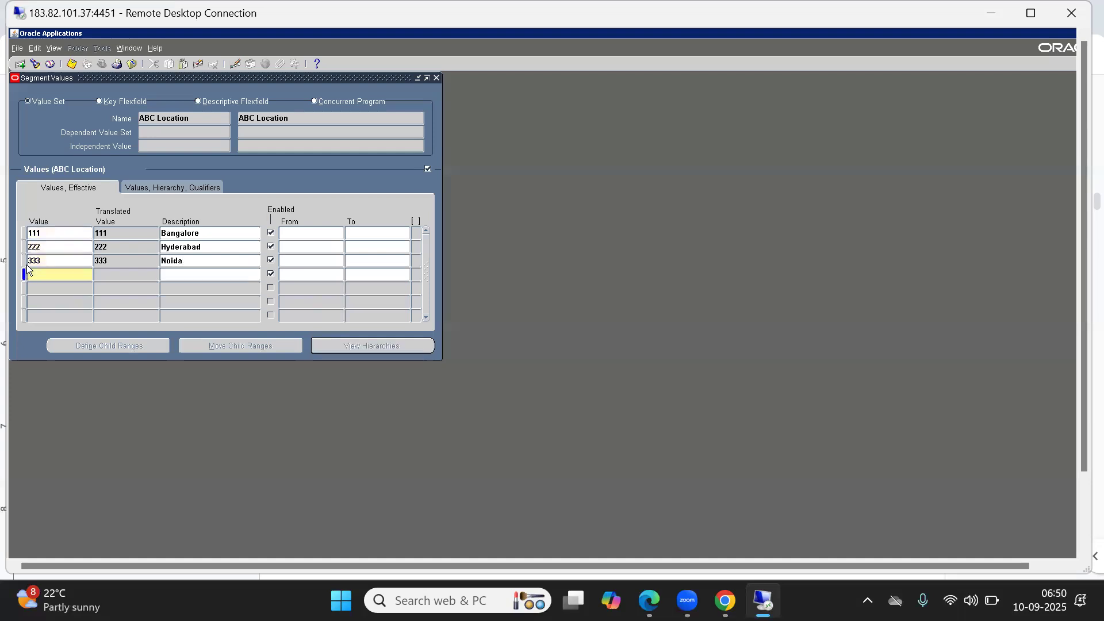
text(444)
key(Tab)
text(d)
key(BackSpace)
text(Delhi)
key(Tab)
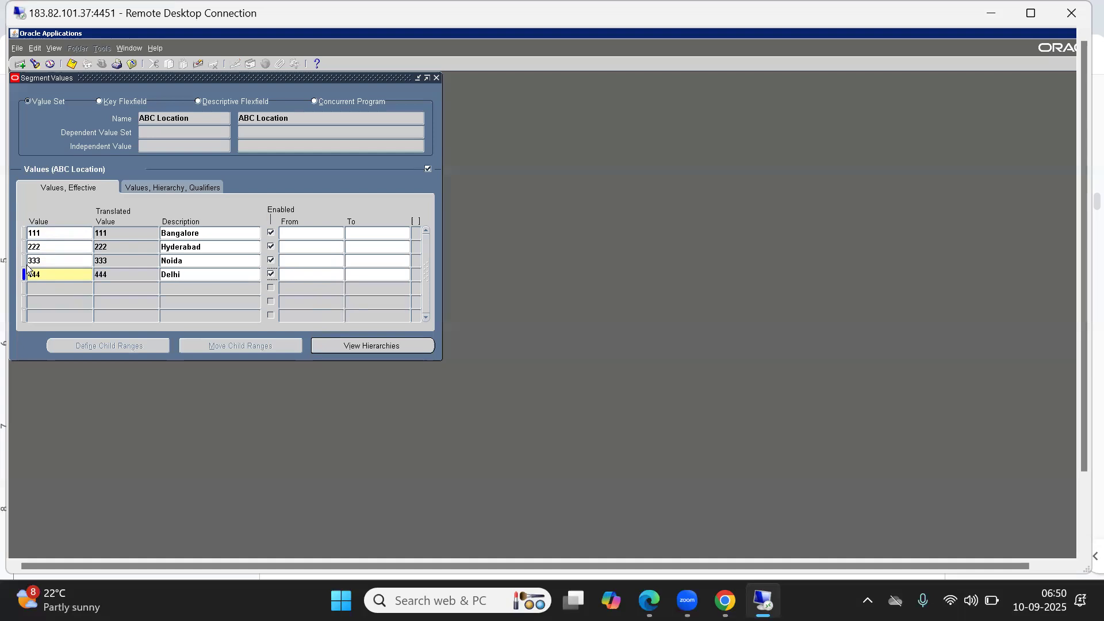
key(Down)
key(Up)
click(138, 186)
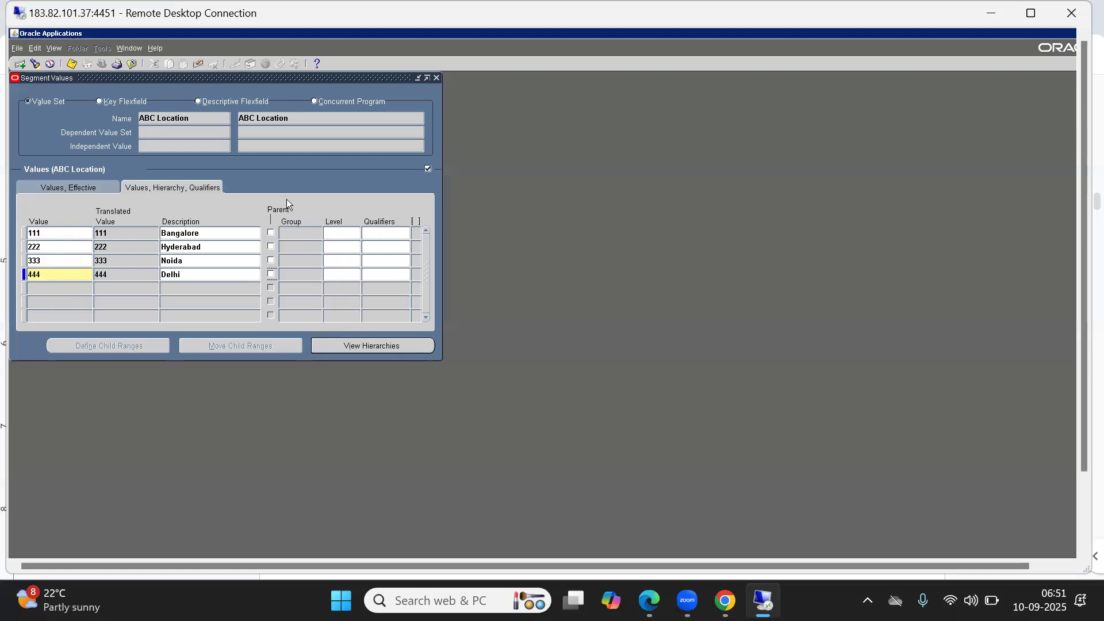
Set budgeting and posting qualifiers to Yes for values 111 and 222.
click(383, 231)
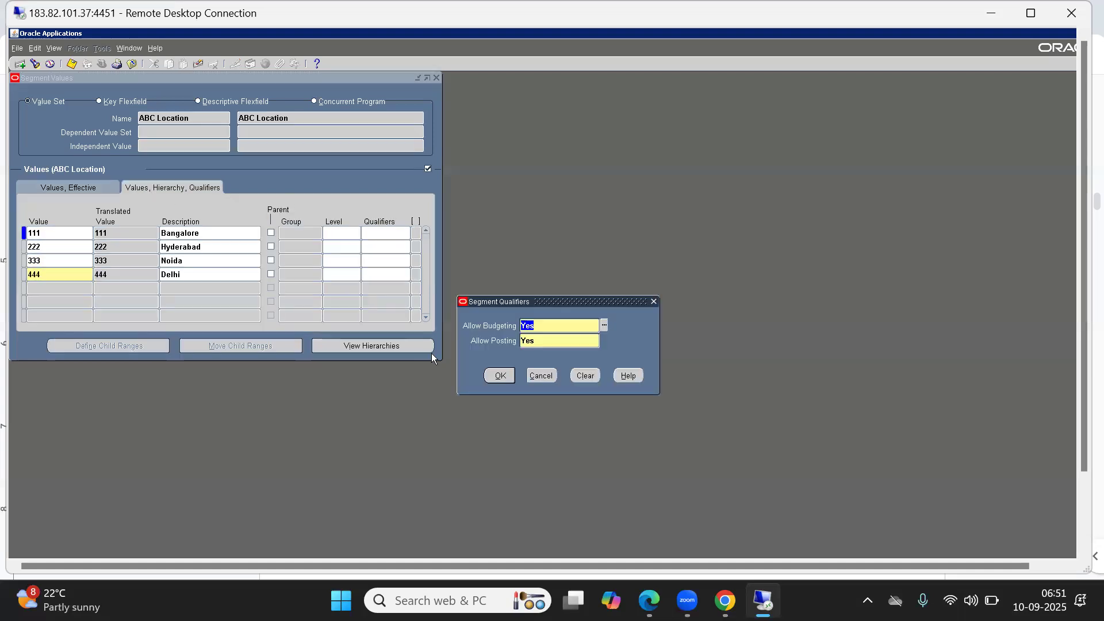
click(509, 377)
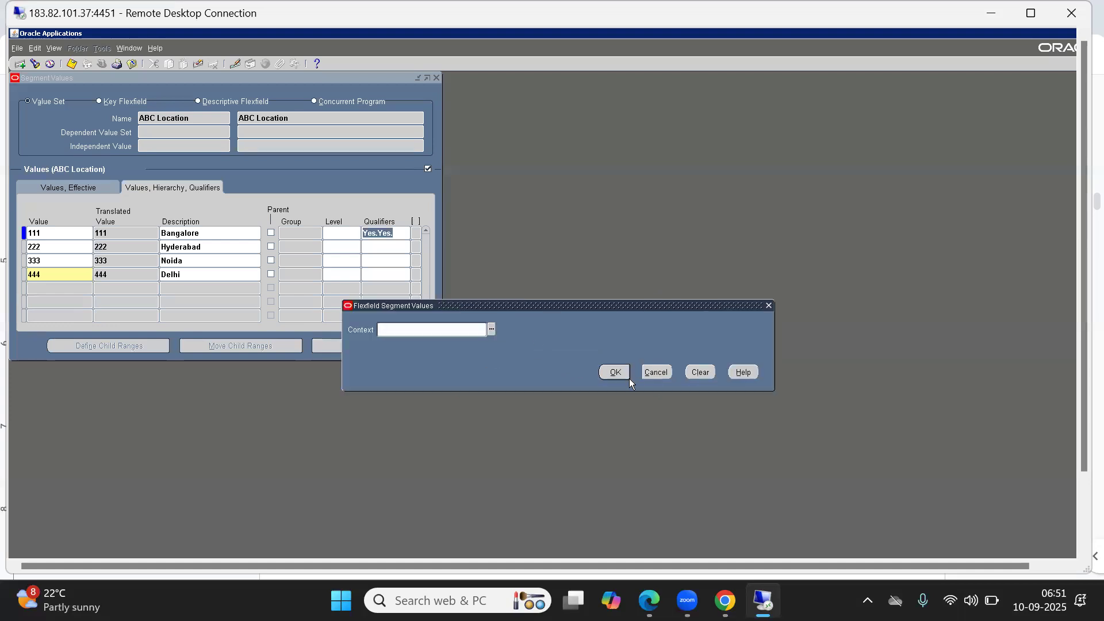
click(609, 374)
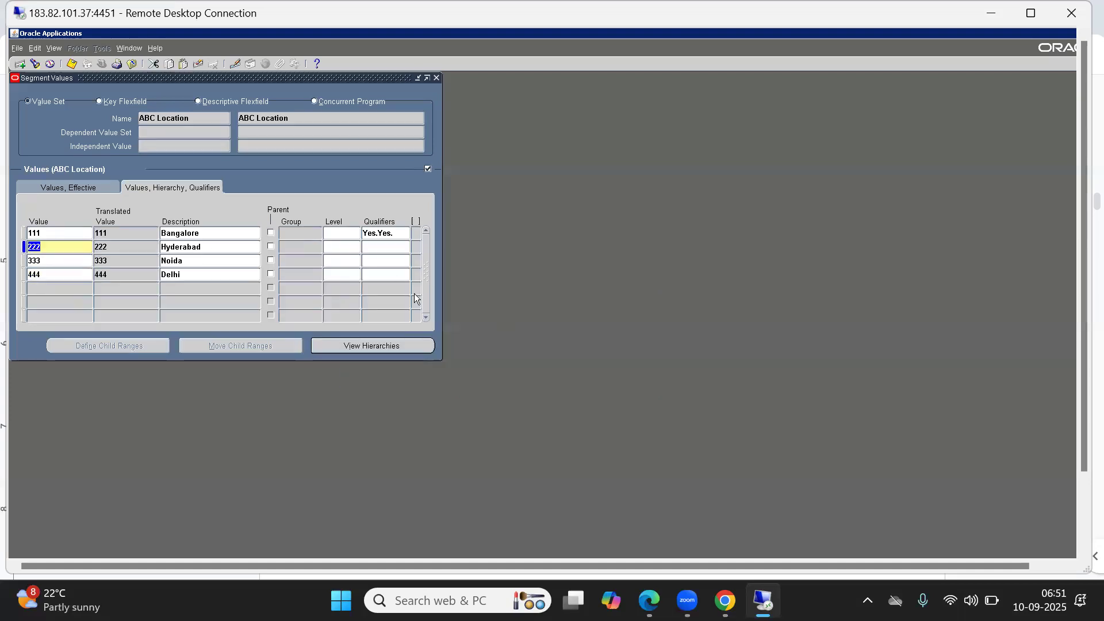
click(500, 377)
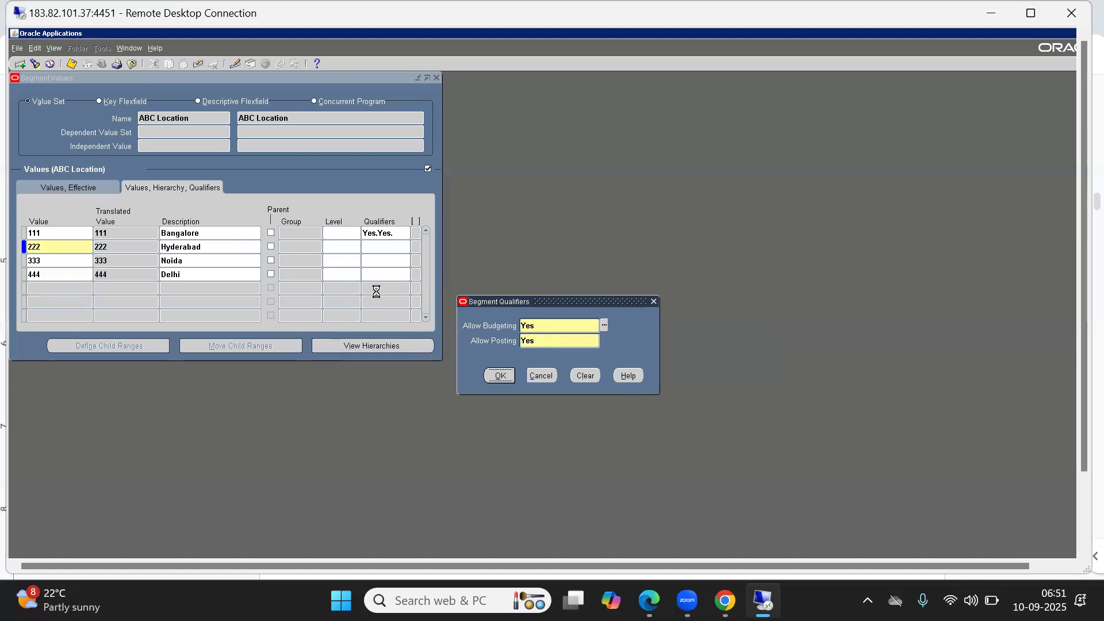
click(616, 373)
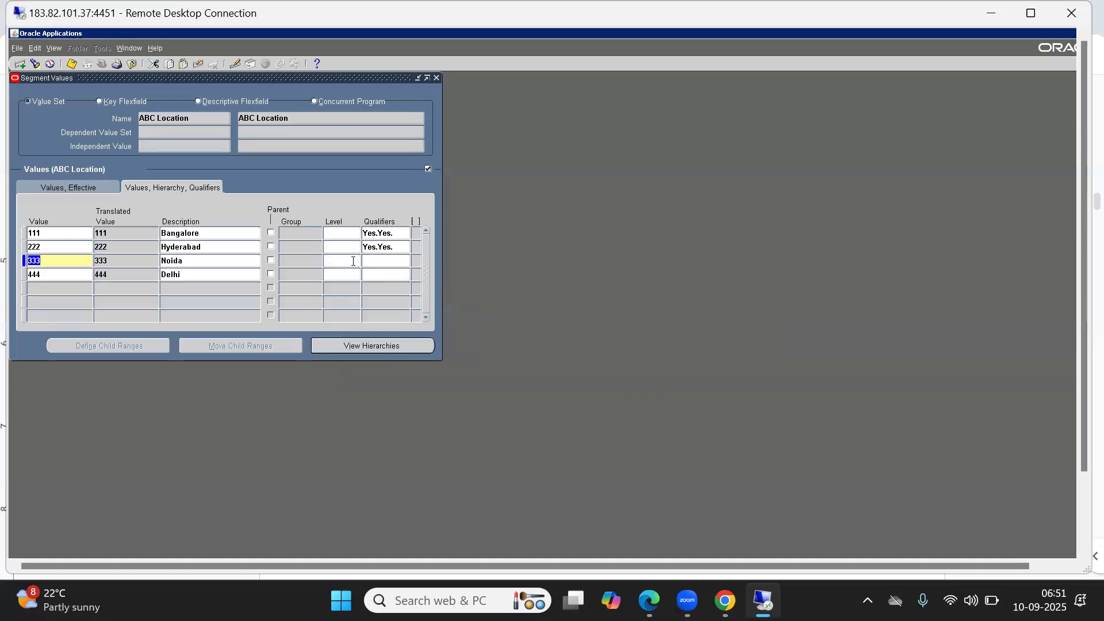
Set budgeting and posting qualifiers to Yes for values 333 and 444.
click(375, 260)
click(501, 376)
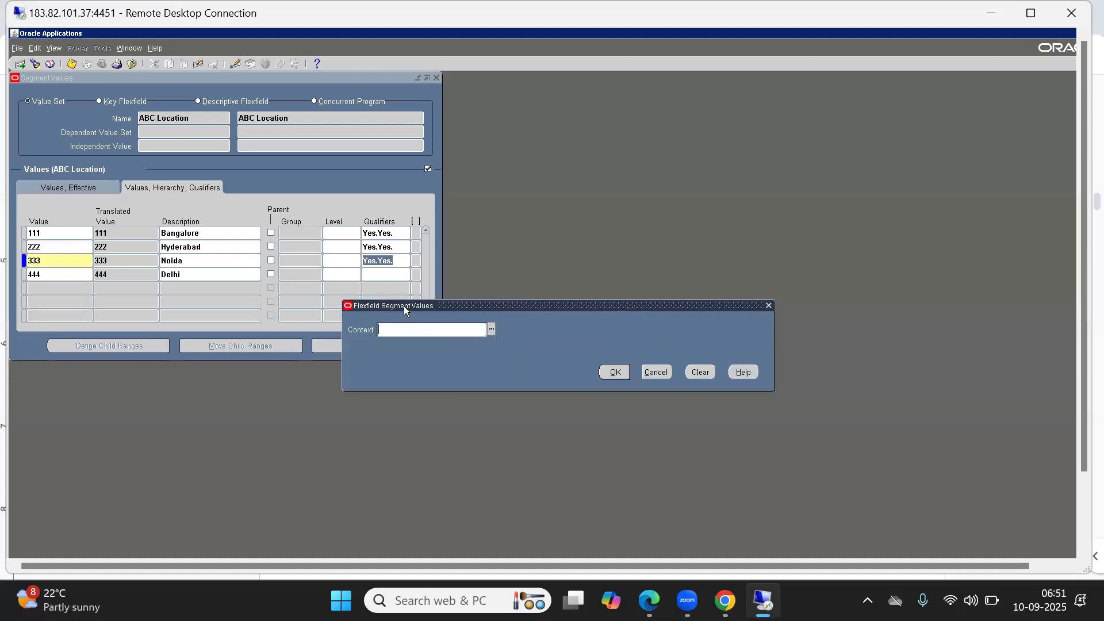
click(616, 373)
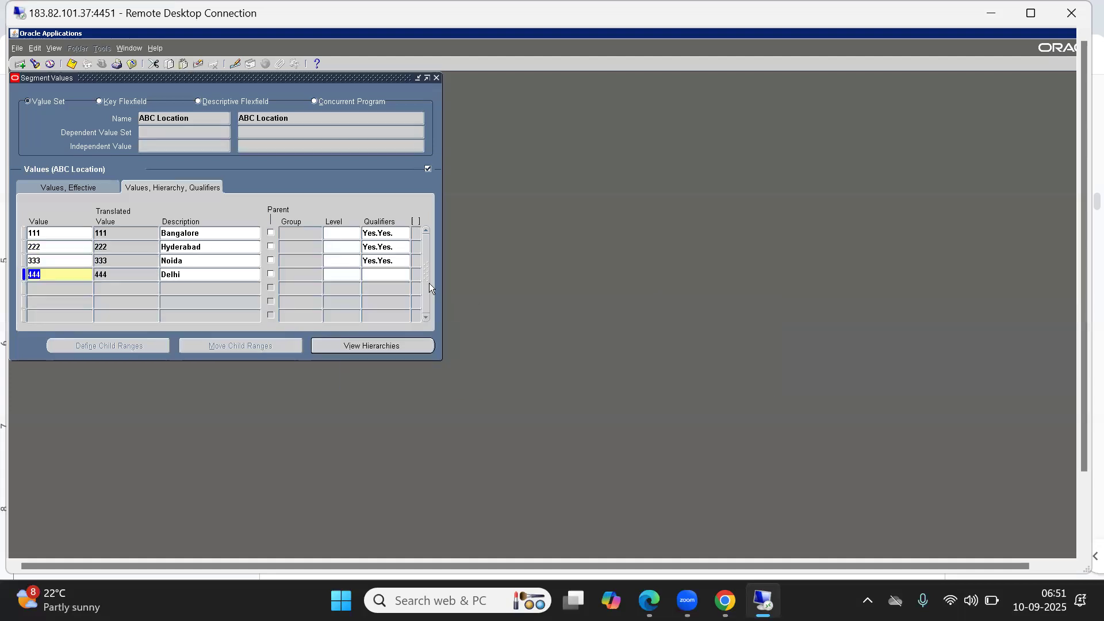
click(374, 274)
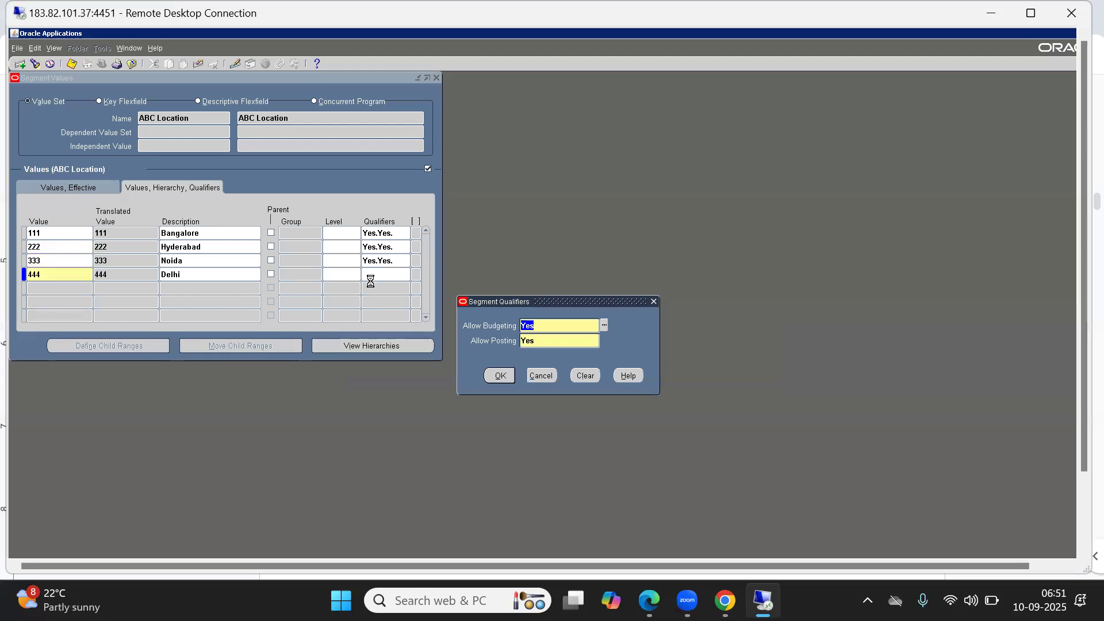
click(500, 376)
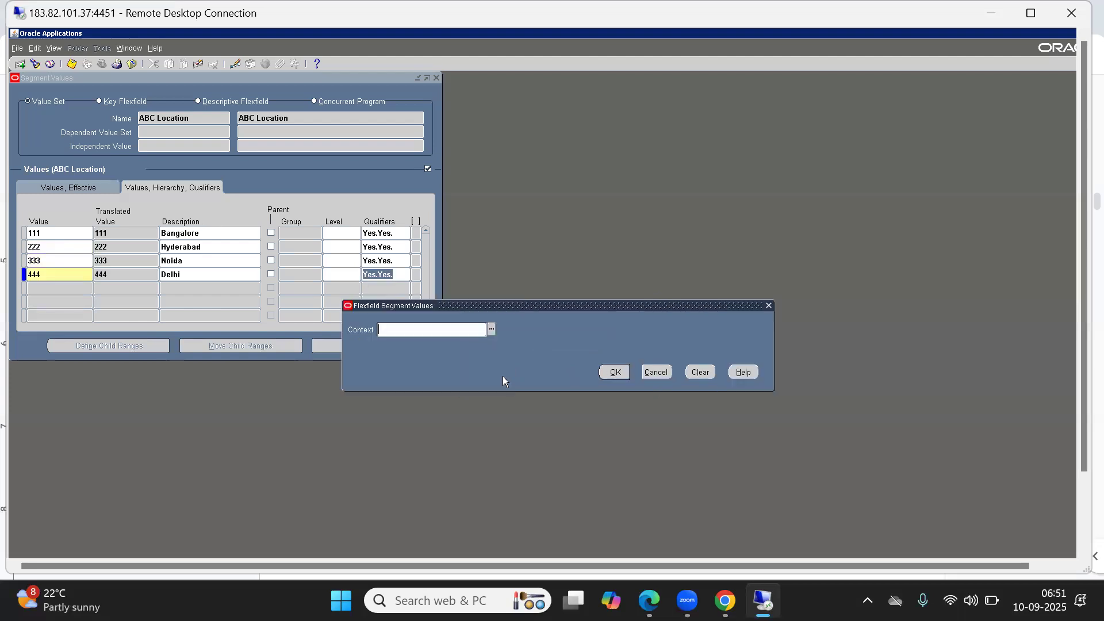
click(615, 371)
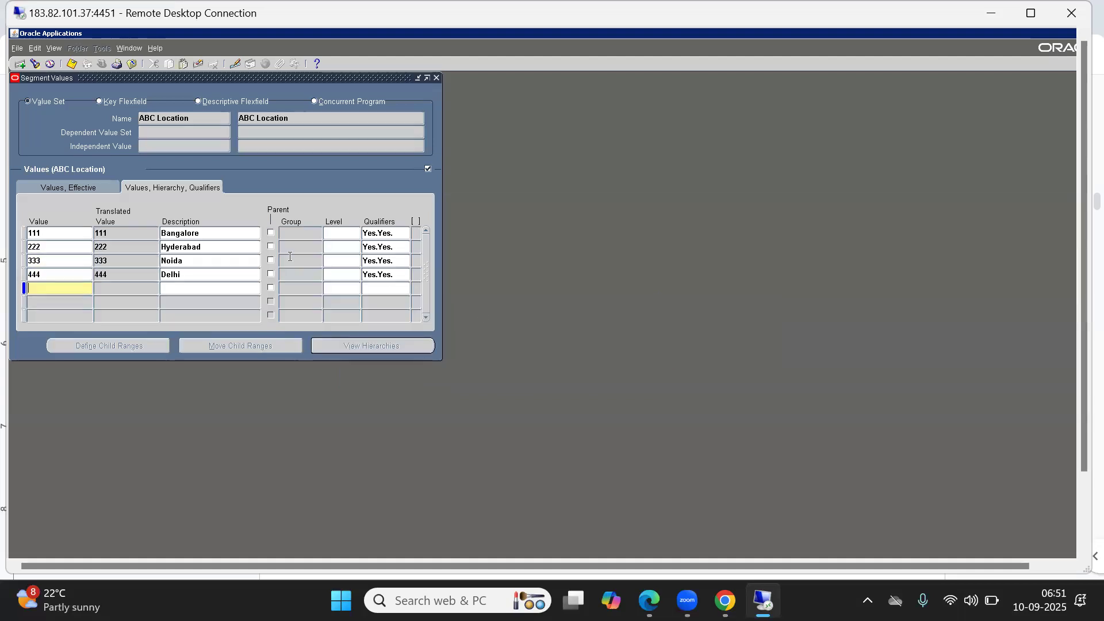
double_click(176, 275)
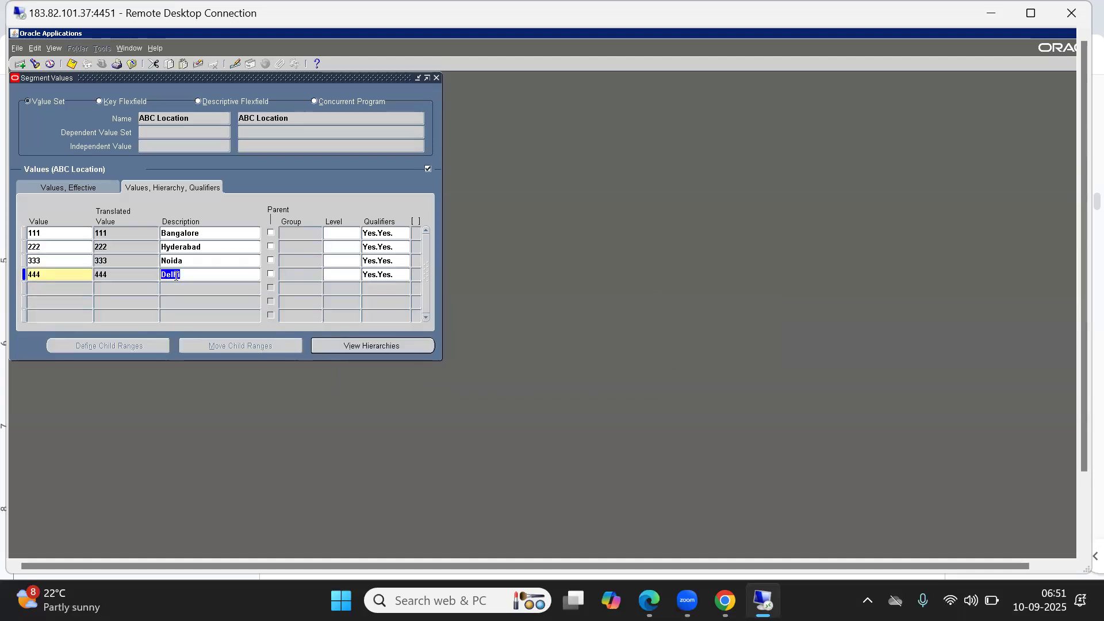
double_click(175, 232)
click(171, 232)
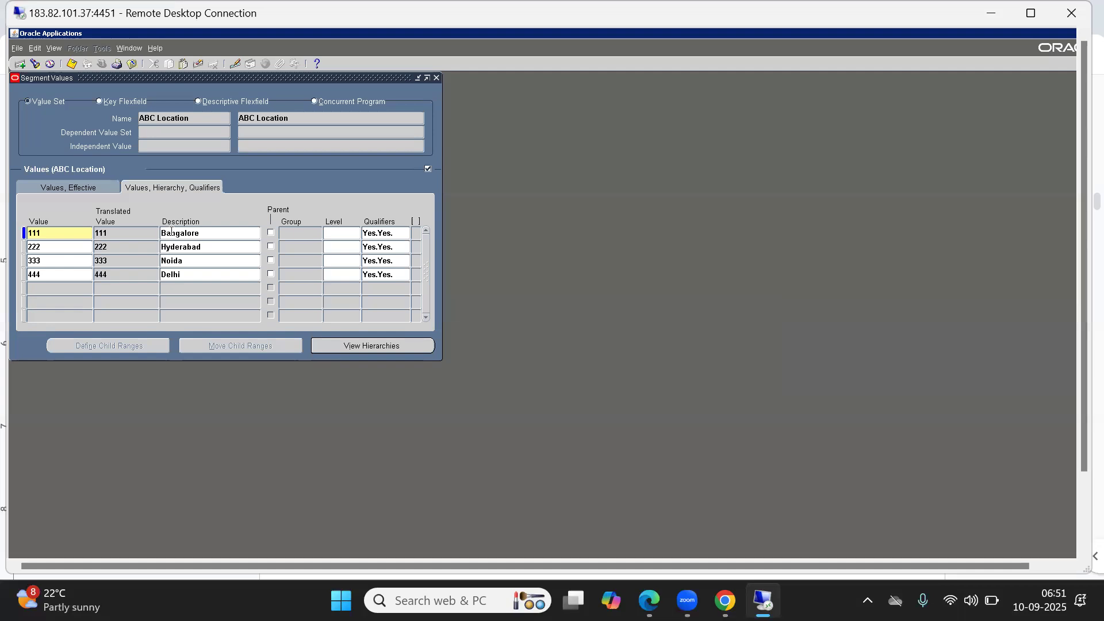
Prefix the Bangalore and Hyderabad descriptions with 'ABC'.
key(Down)
key(Down)
key(Down)
key(Down)
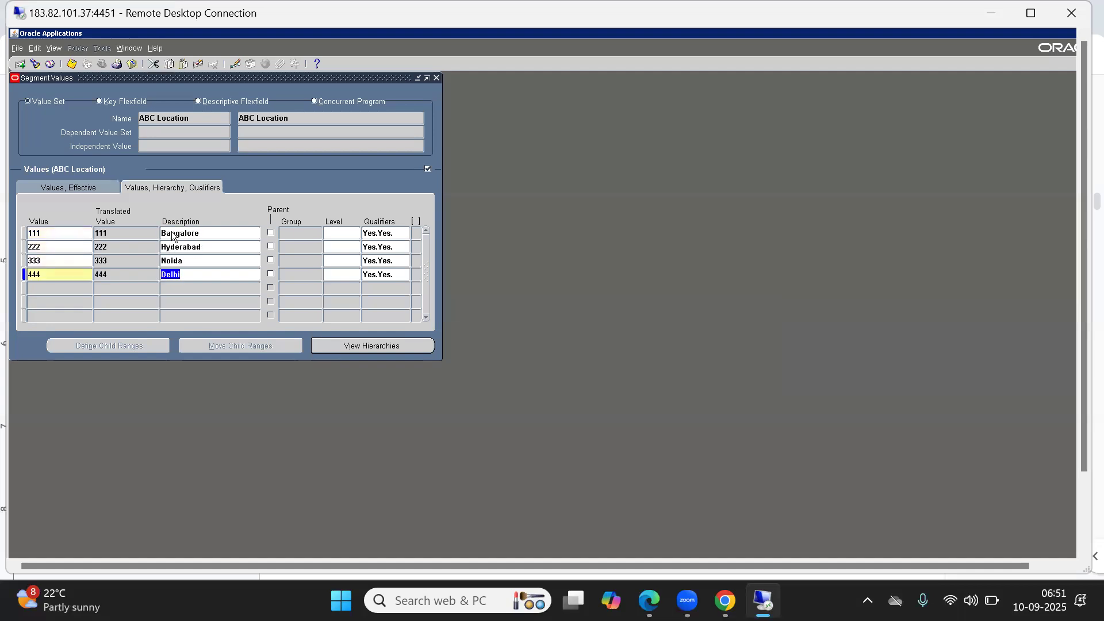
key(Up)
click(171, 234)
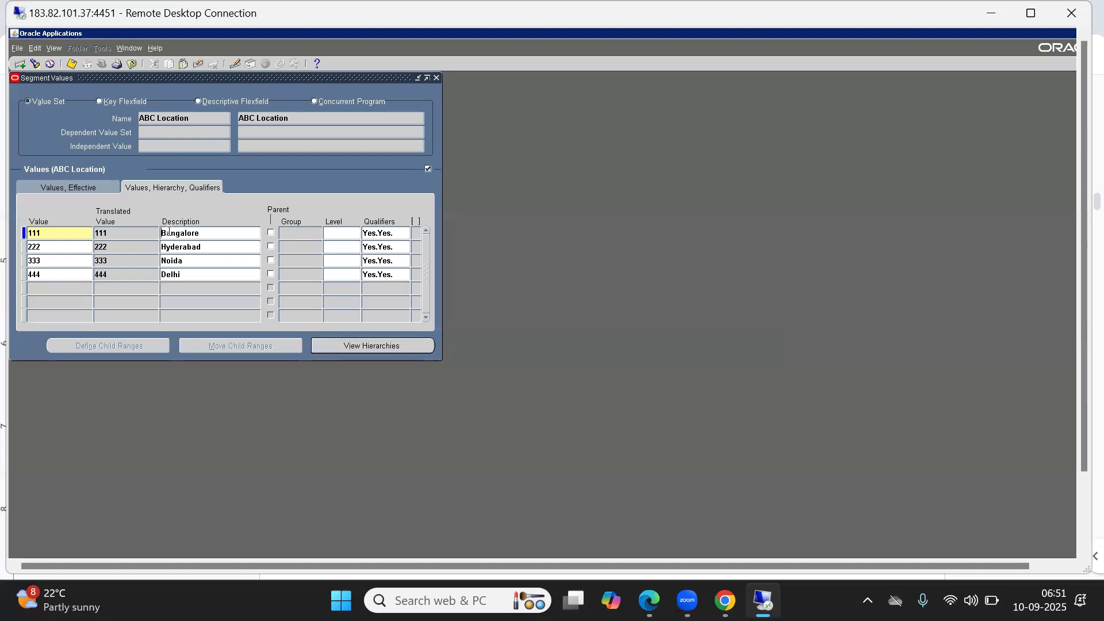
text(ABC)
click(173, 247)
click(171, 248)
text(ABC)
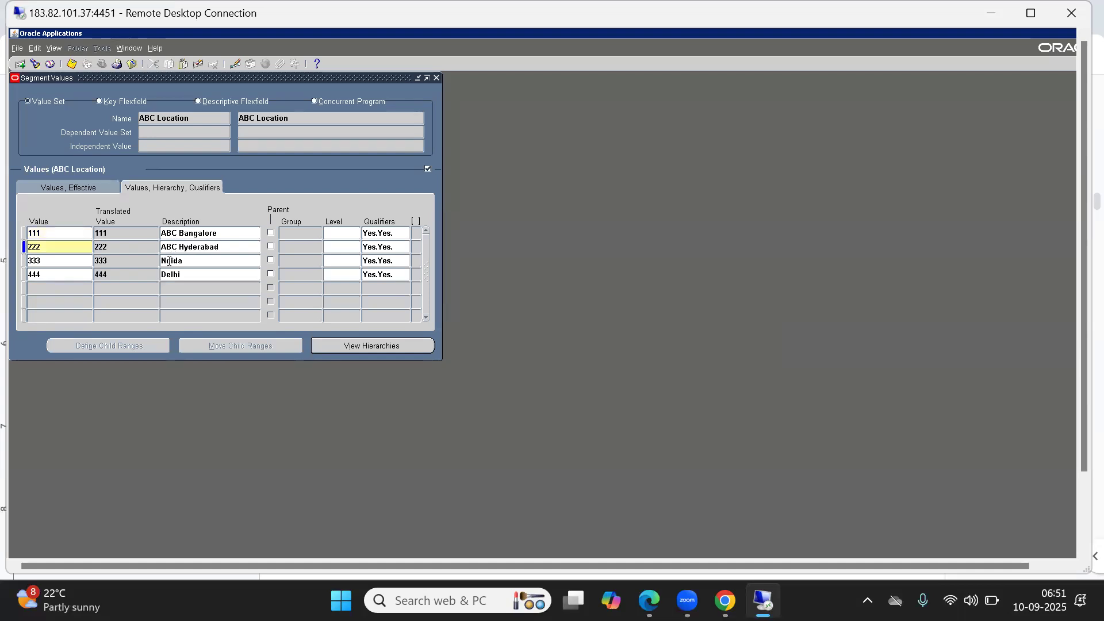
Prefix Noida and Delhi with 'ABC', then close the form and acknowledge the compile note.
click(170, 261)
click(170, 260)
text(ABC)
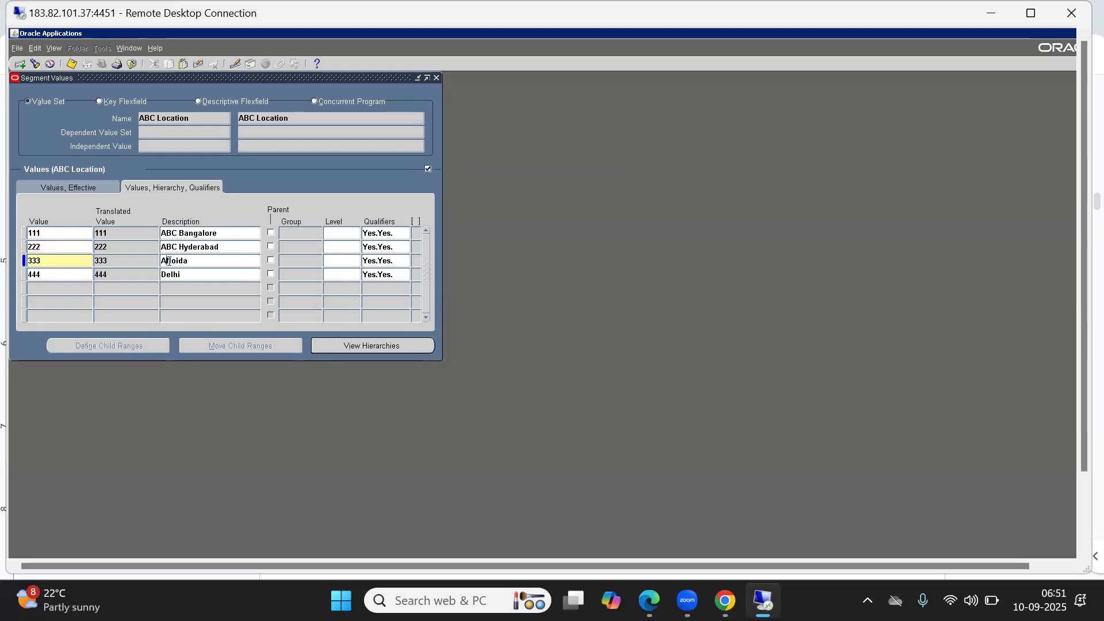
click(174, 274)
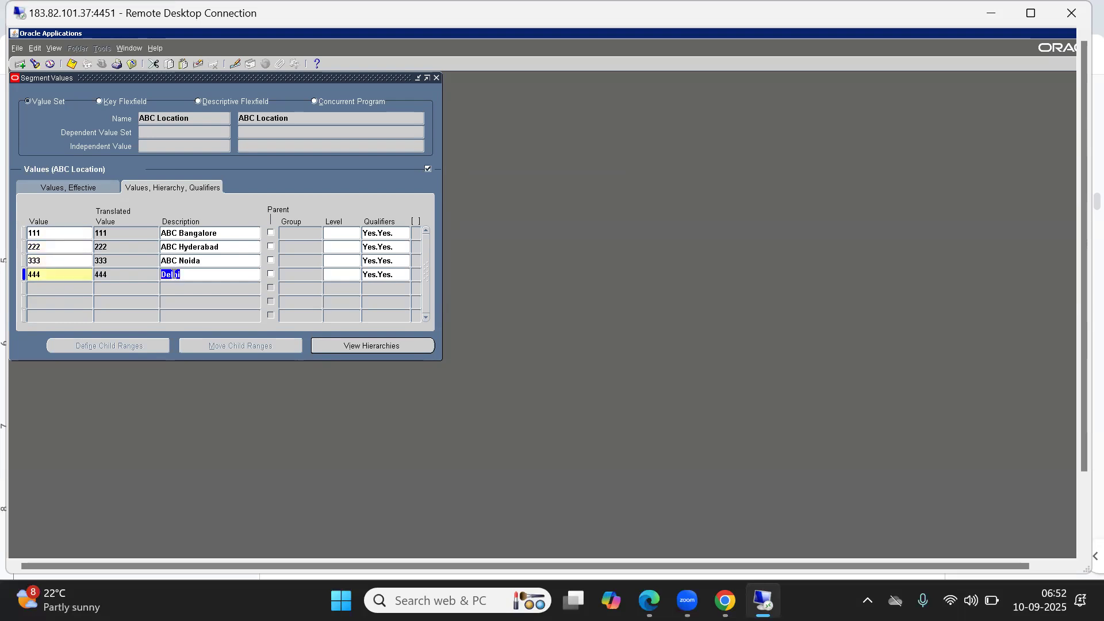
click(174, 274)
text(ABC)
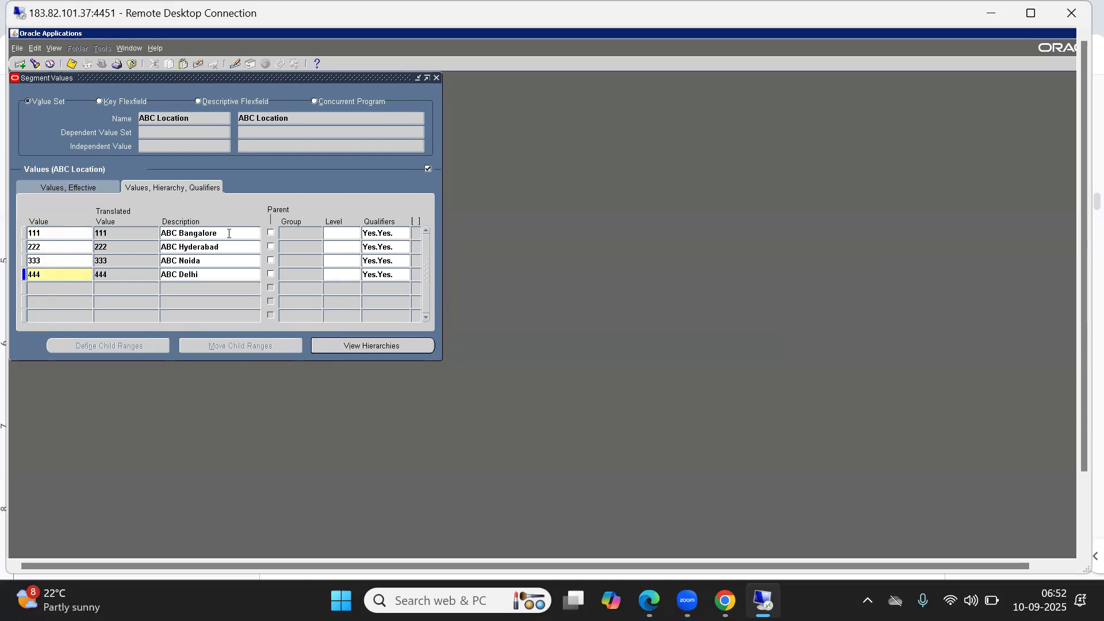
click(211, 261)
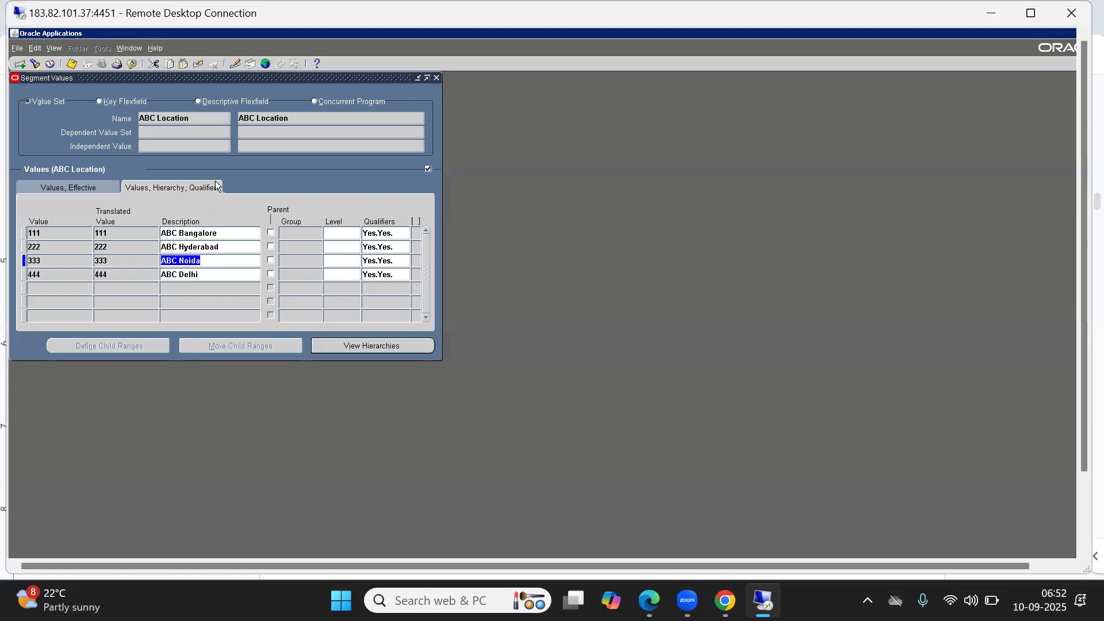
click(437, 77)
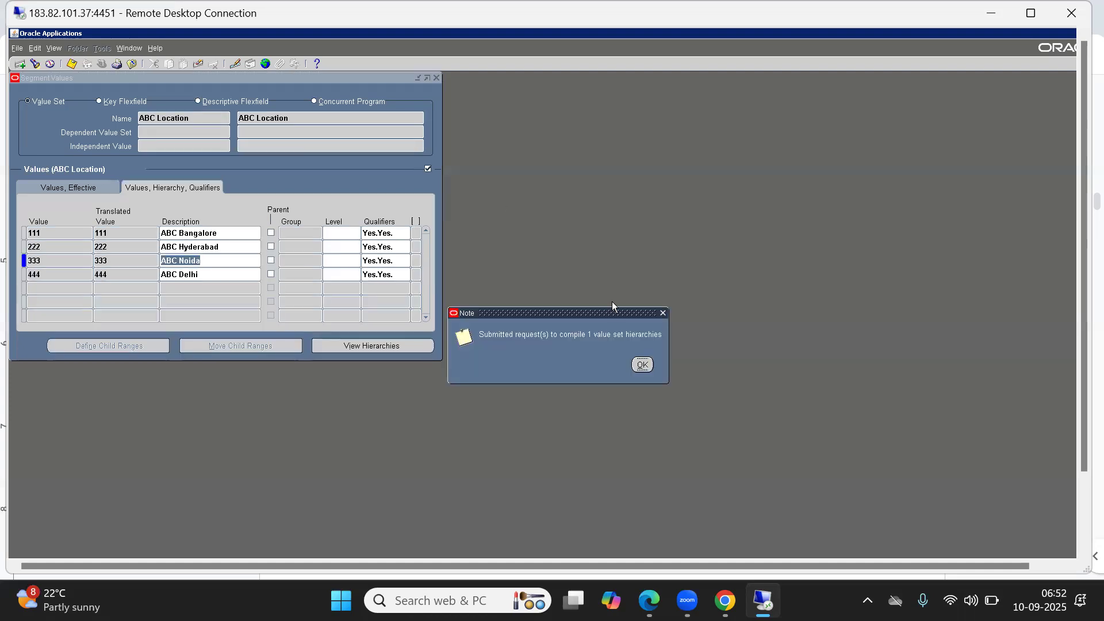
click(643, 365)
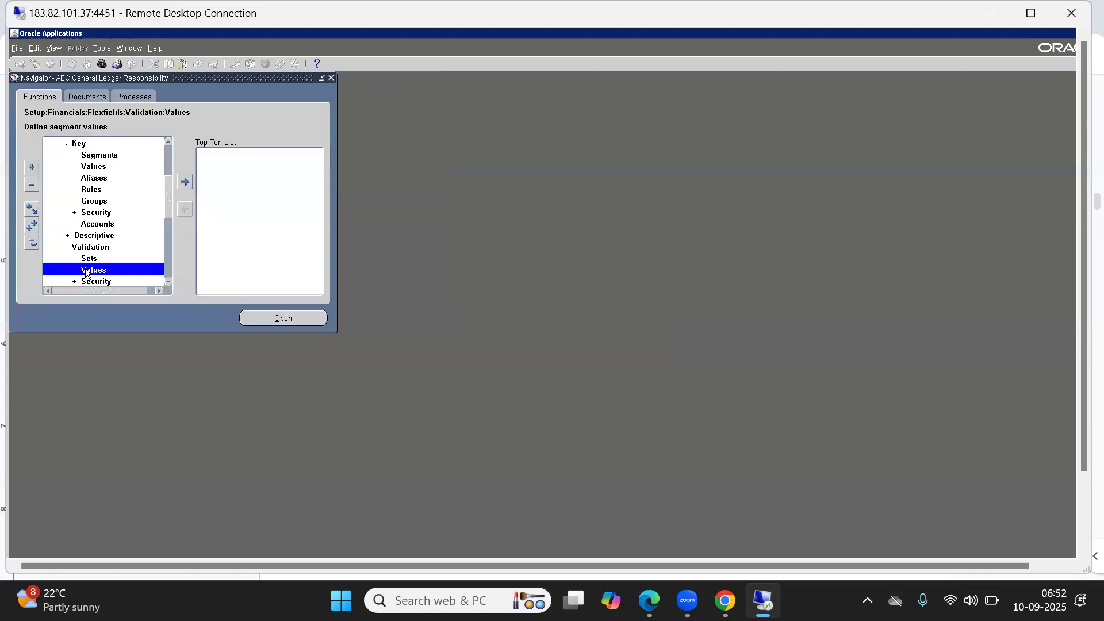
Collapse the Navigator tree and expand Setup to reveal Financials, Accounts and Journal.
click(32, 242)
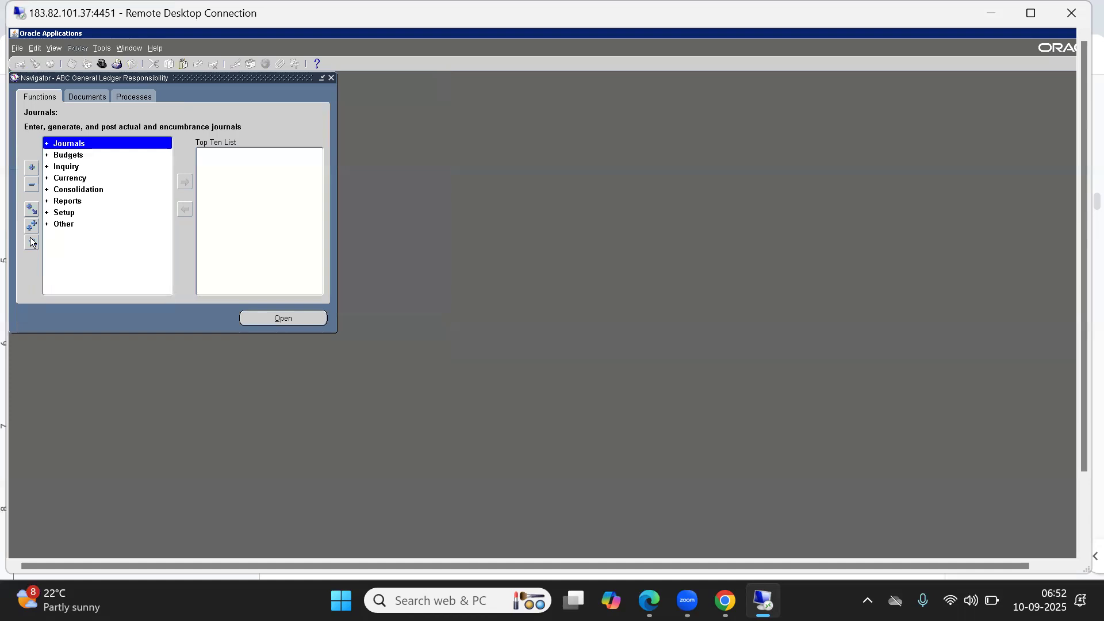
key(Down)
key(Down)
key(Down)
key(Down)
key(Down)
key(Down)
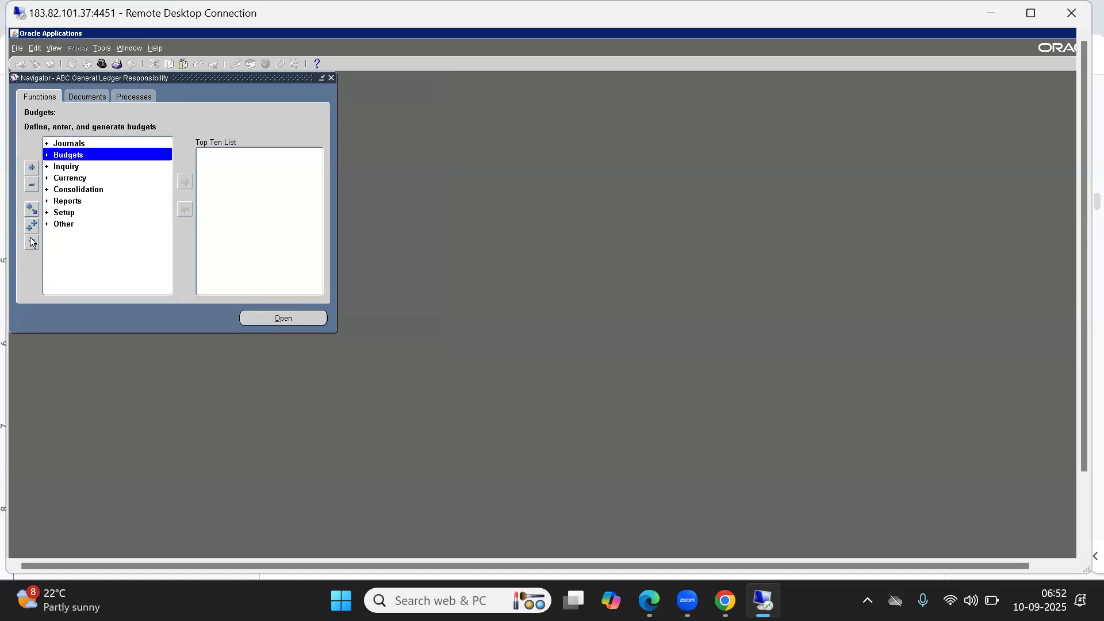
key(Return)
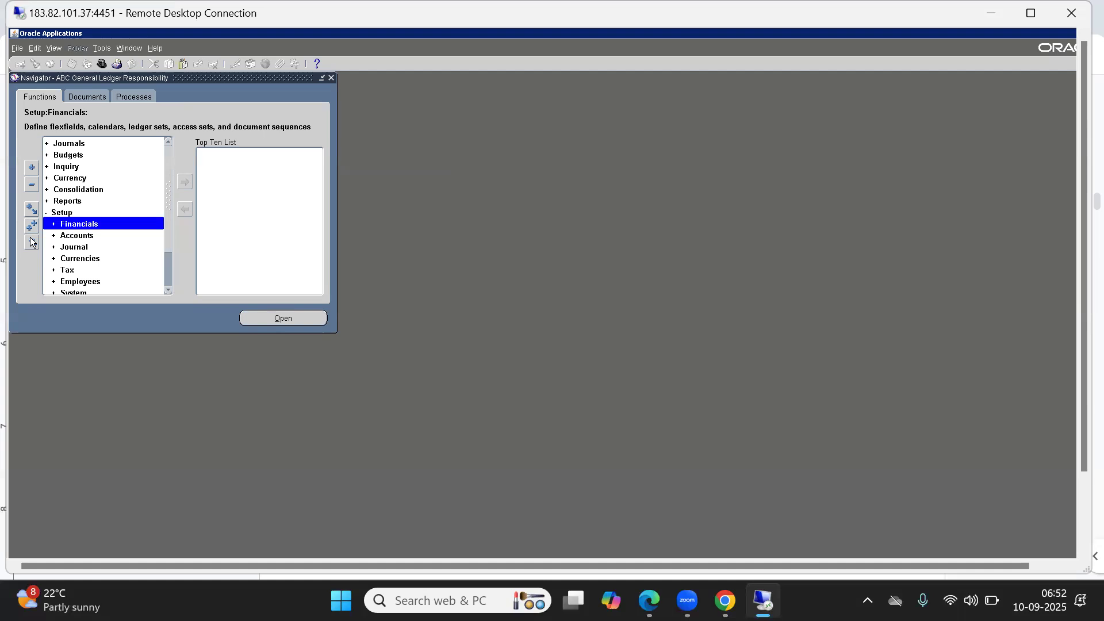
Open Accounting Setups under Financials > Accounting Setup Manager in the Navigator.
key(Return)
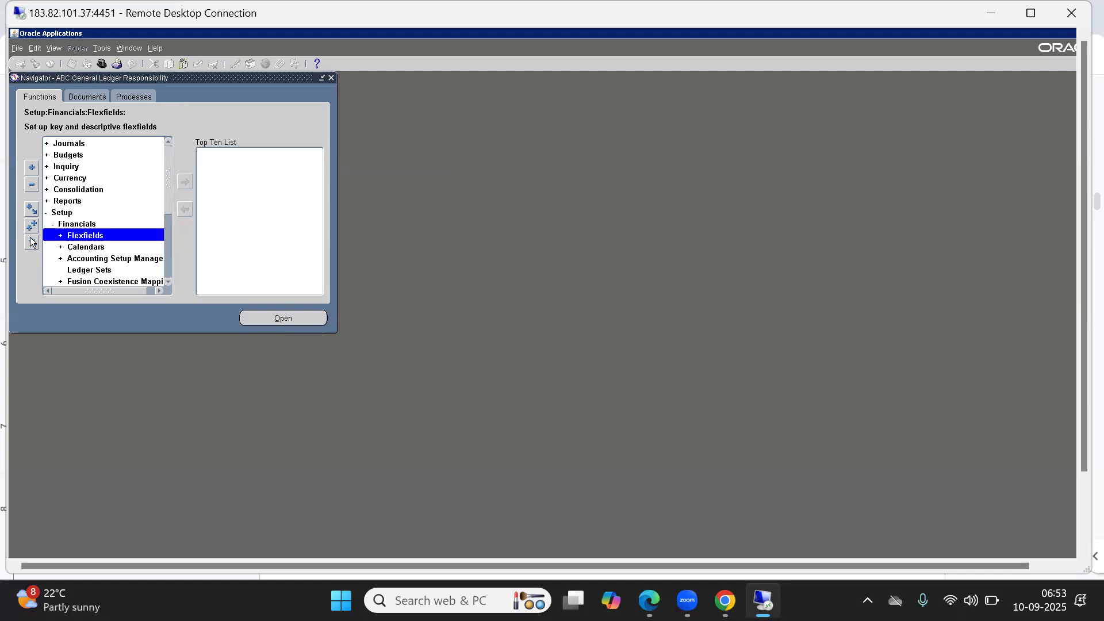
key(Down)
key(Down)
key(Return)
key(Down)
key(Up)
key(Return)
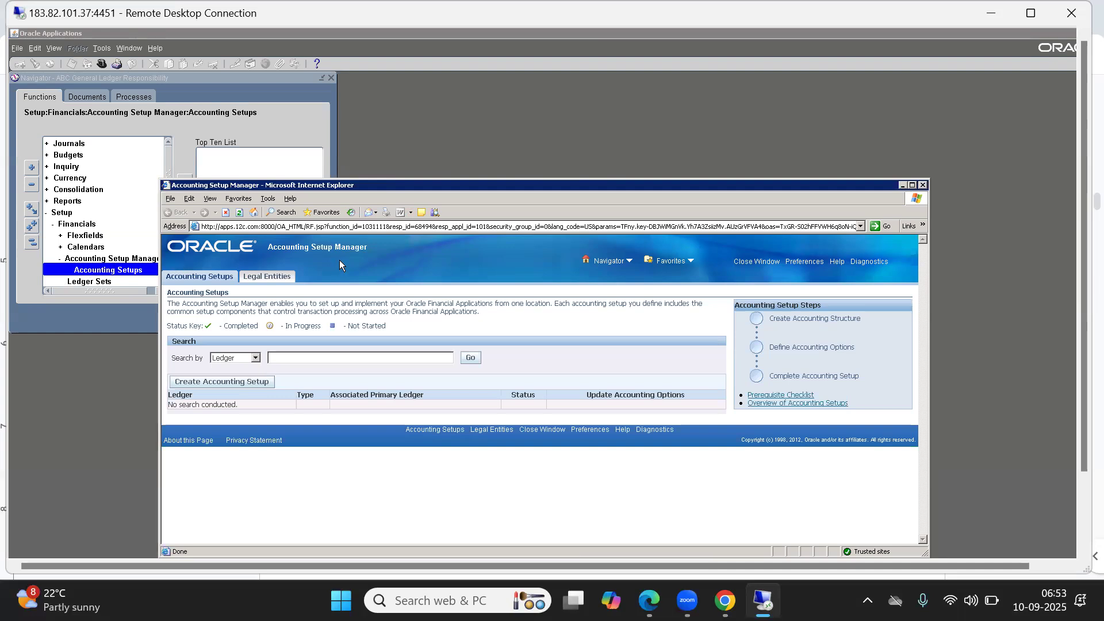
Maximize the Accounting Setup Manager window and switch to the Legal Entities page.
click(913, 185)
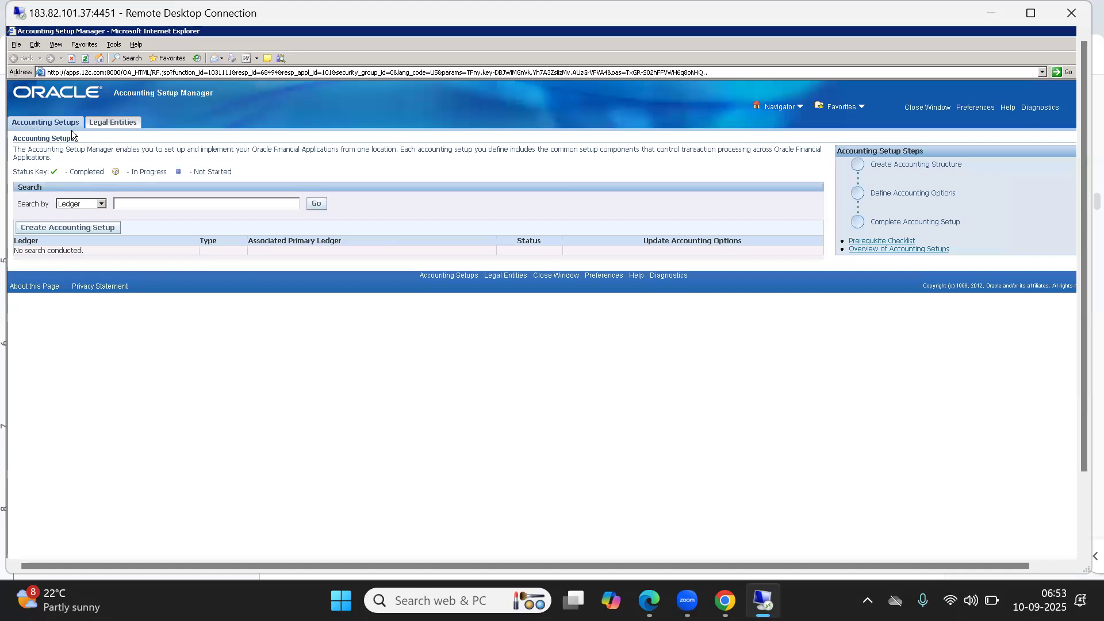
click(106, 126)
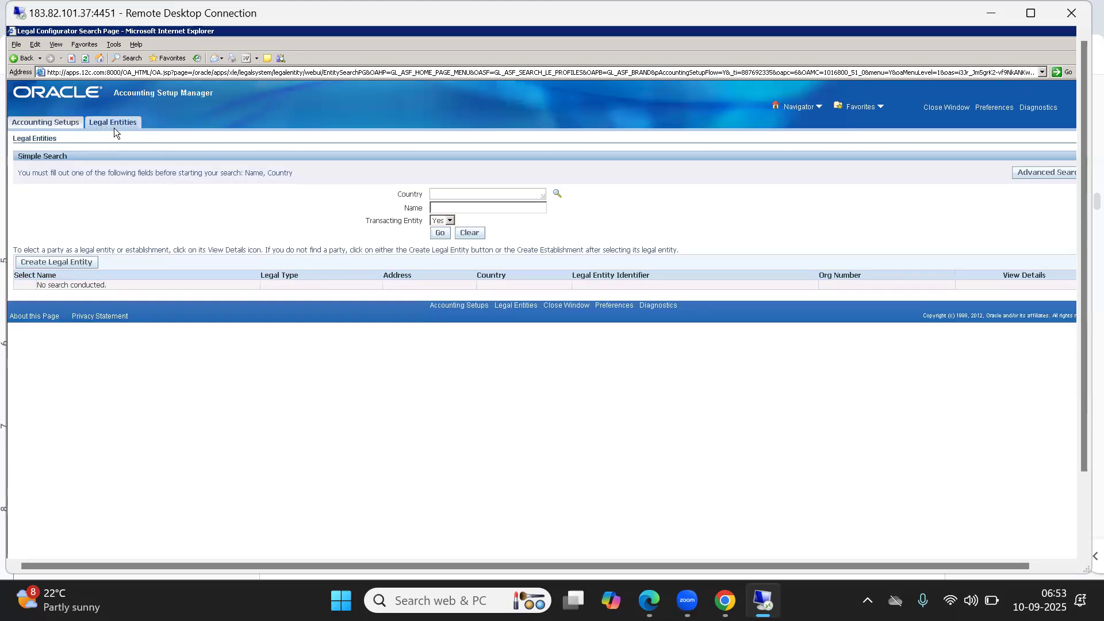
Create a legal entity and replace the United States territory with India.
click(69, 263)
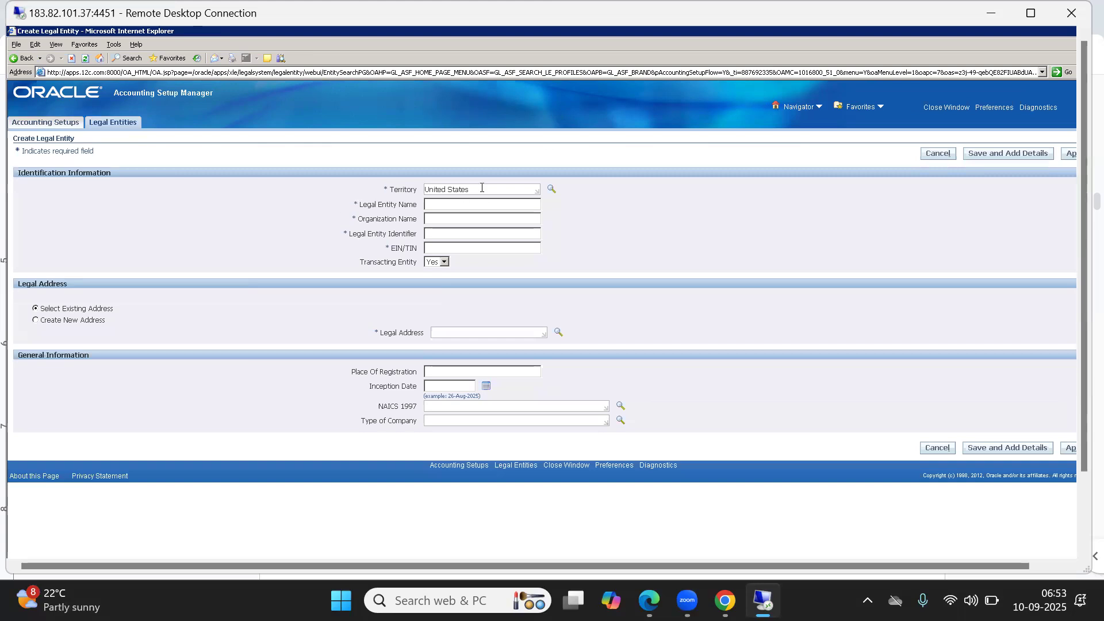
drag(482, 188, 357, 186)
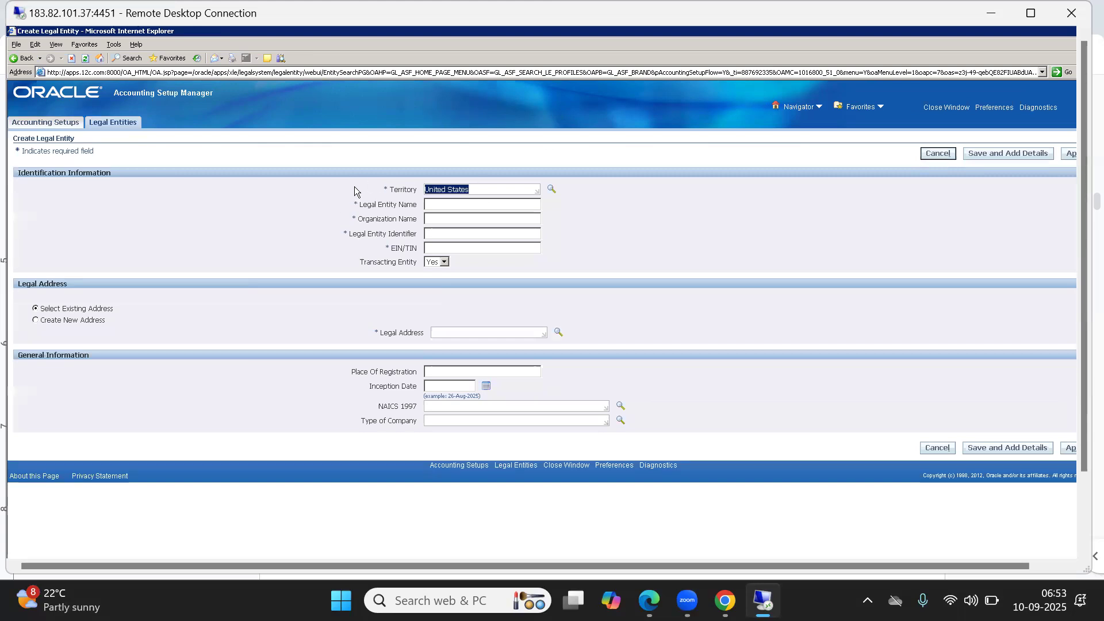
key(BackSpace)
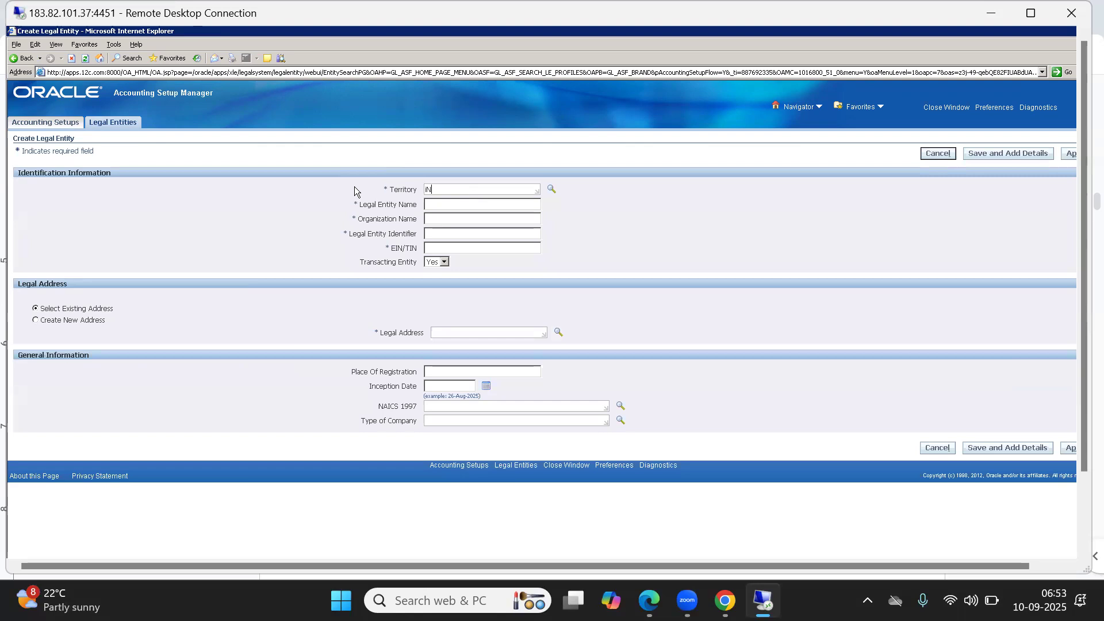
text(India)
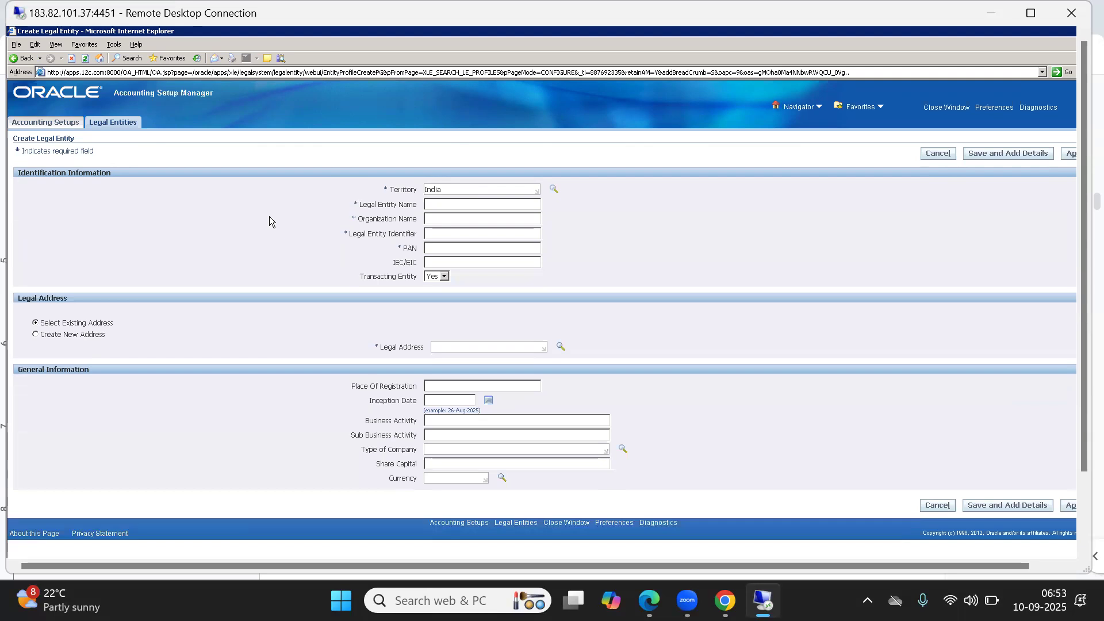
Enter Legal Entity Name 'ABC India Legal Entity' and Organization Name 'ABC India Pvt Ltd', copying the name.
click(443, 203)
text(AB)
text(C In)
text(dia)
text( Lea)
text(al En)
text(tity)
triple_click(444, 204)
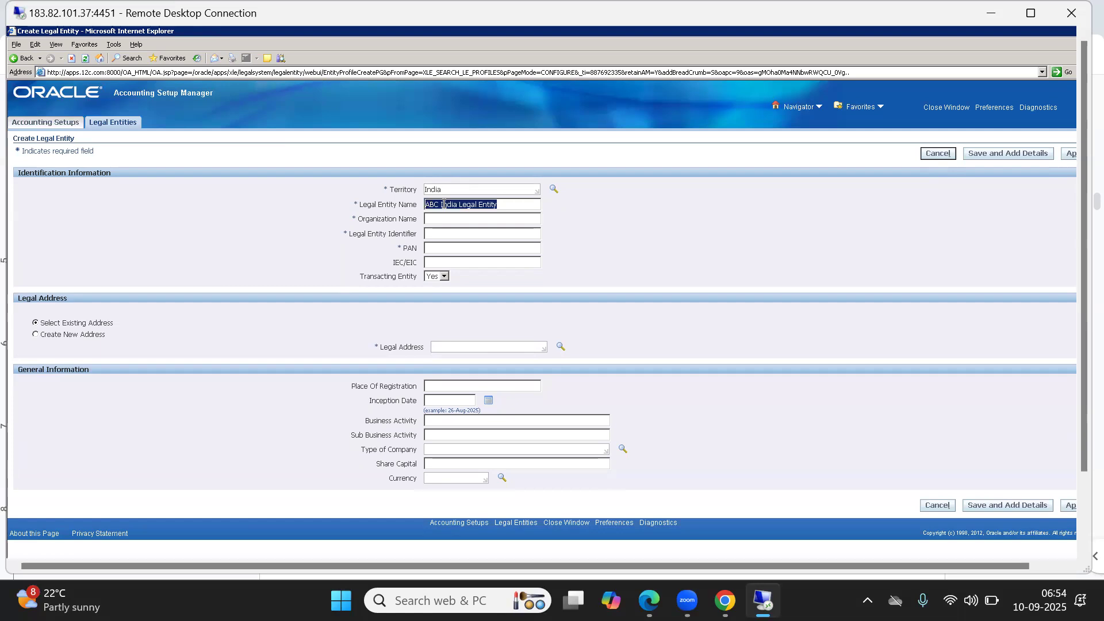
key(Tab)
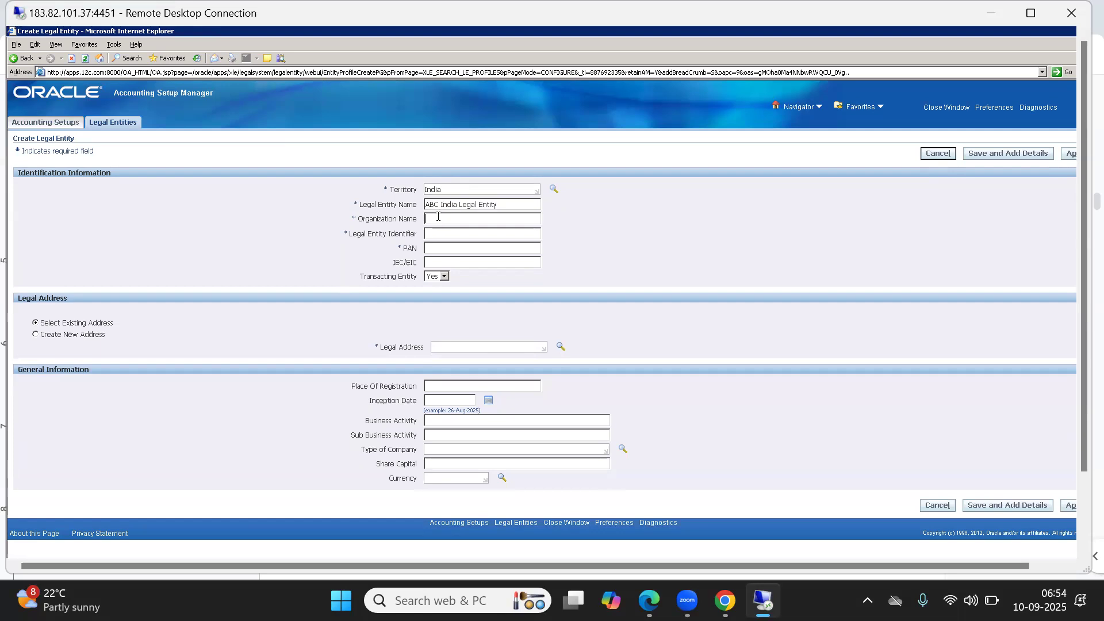
text(ABC India Pvt Ltd)
drag(512, 205, 398, 204)
key(ctrl+c)
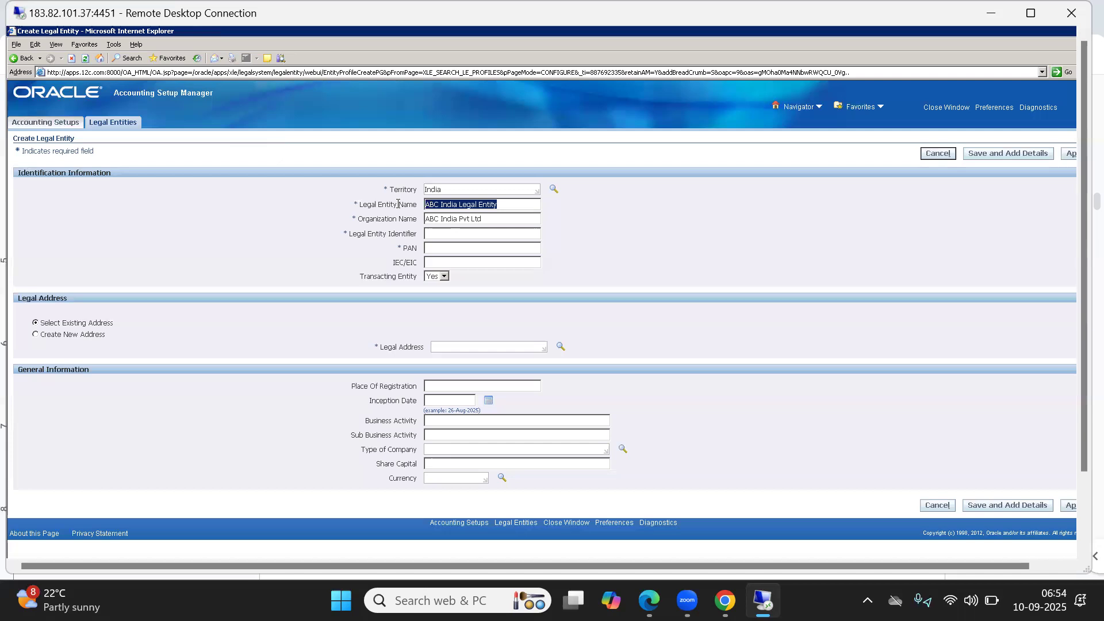
click(439, 234)
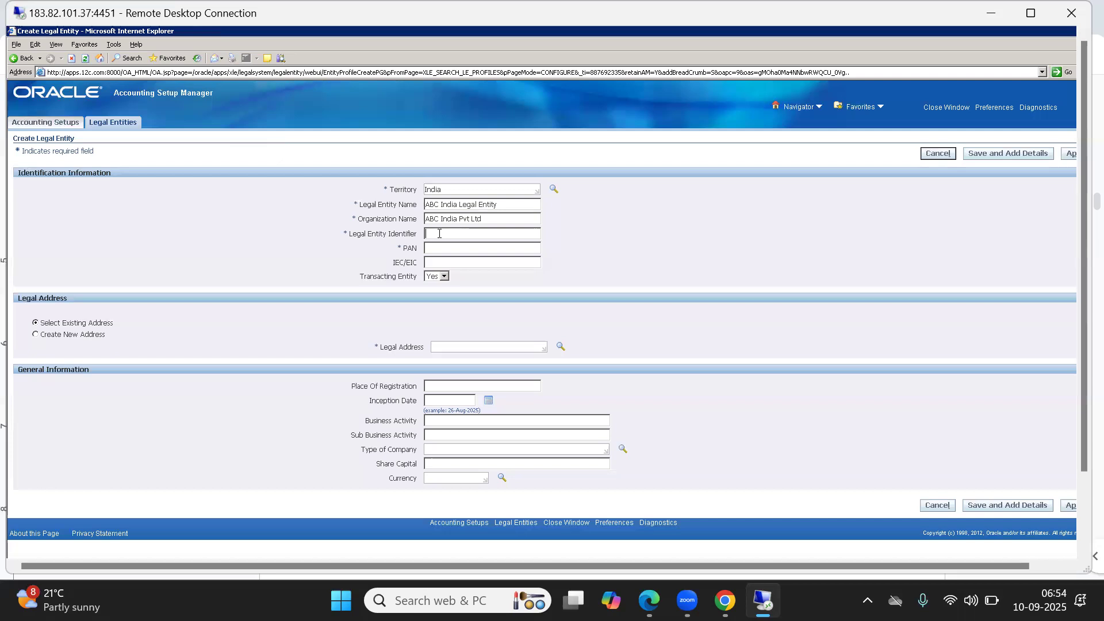
Paste 'ABC India Legal Entity' as the identifier and enter the company's PAN, correcting its last letter.
key(ctrl+v)
text(ab)
text(00986b)
key(shift+Tab)
key(End)
key(BackSpace)
text(B)
Scroll down the form and open the Legal Address search.
drag(392, 265, 416, 265)
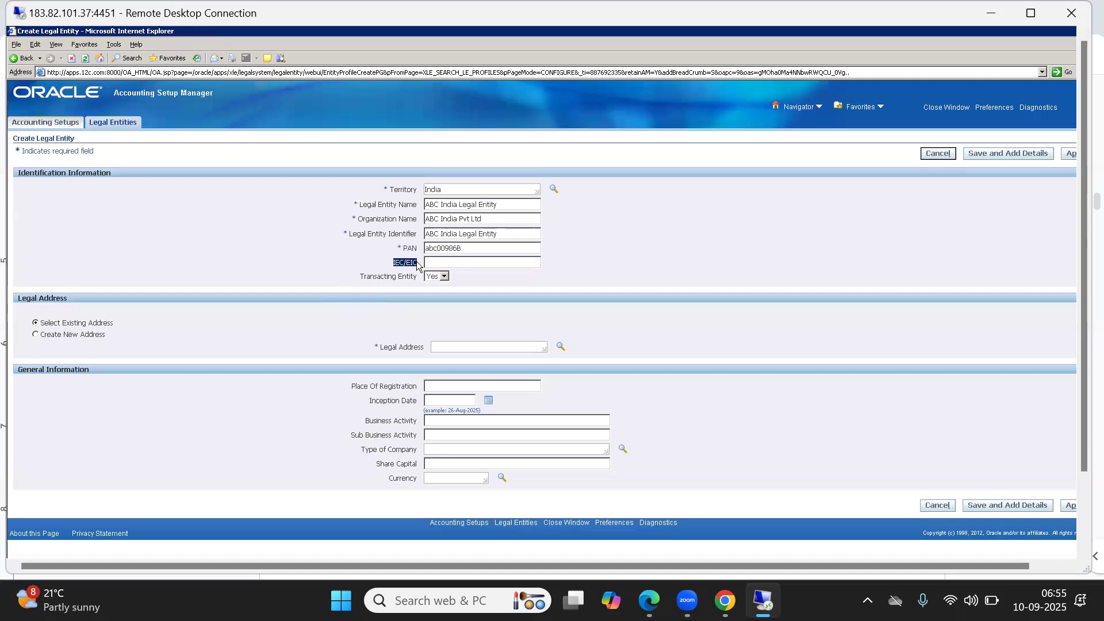
click(399, 300)
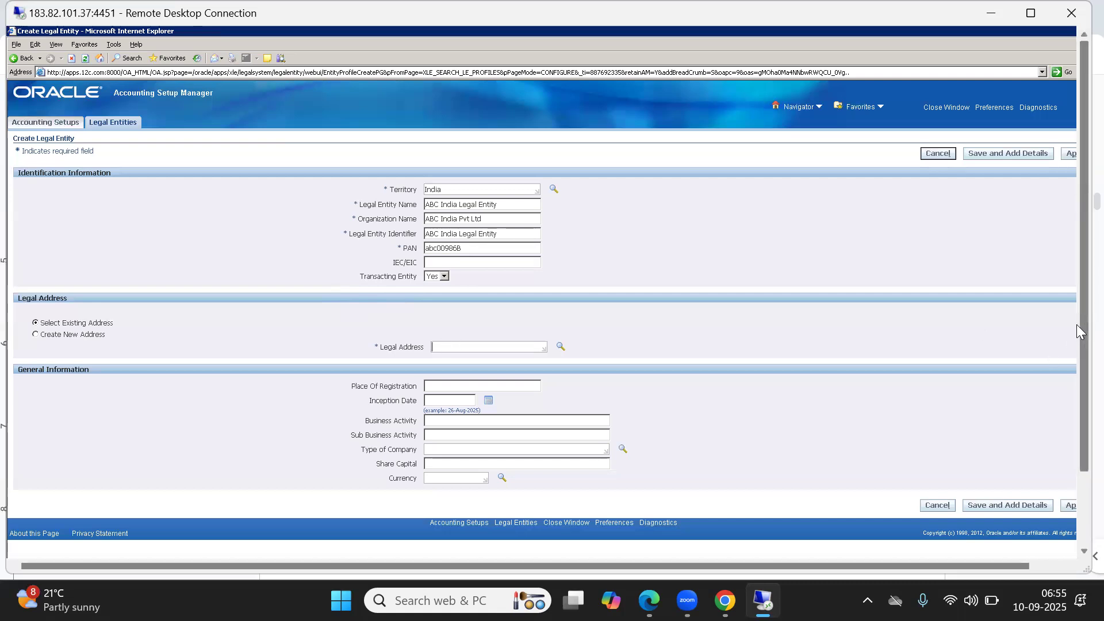
scroll(1079, 420, down, 2)
scroll(1079, 420, down, 1)
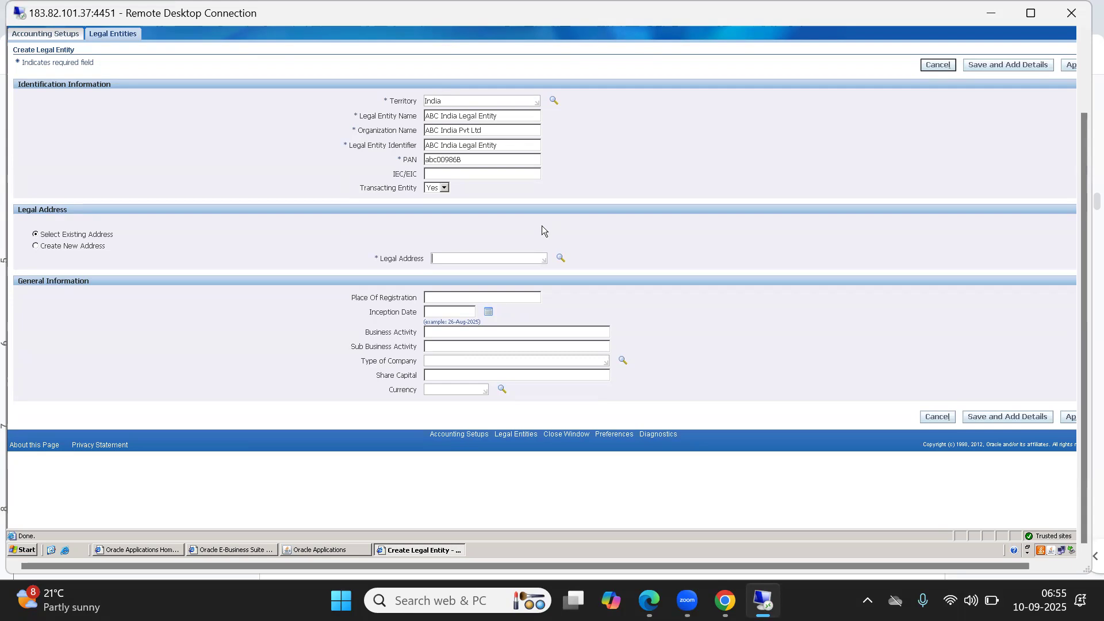
click(561, 257)
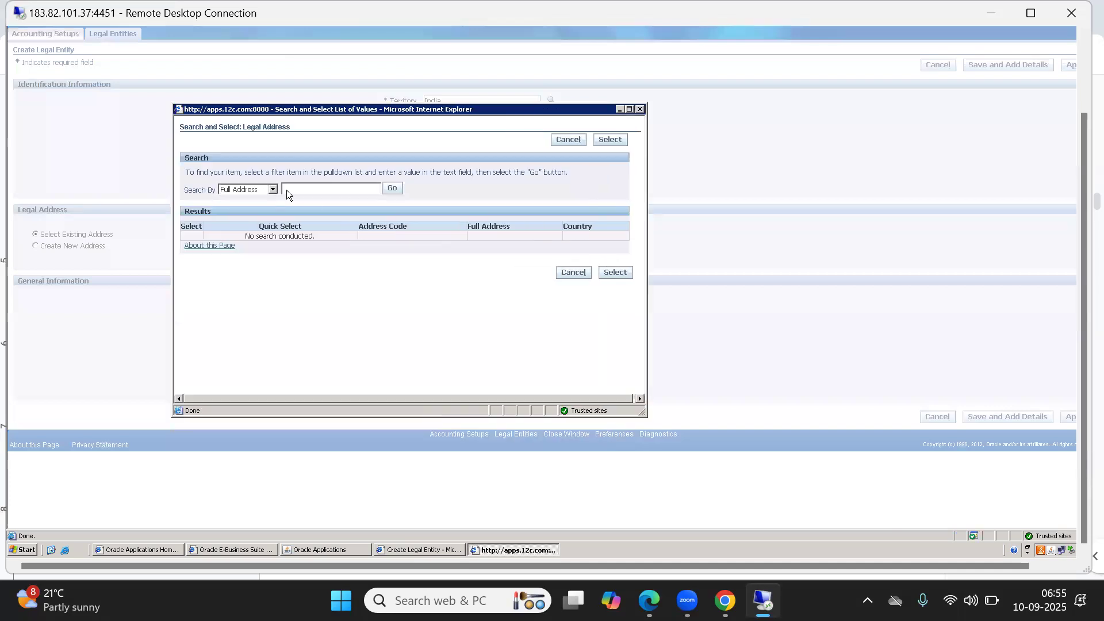
text(ABC%)
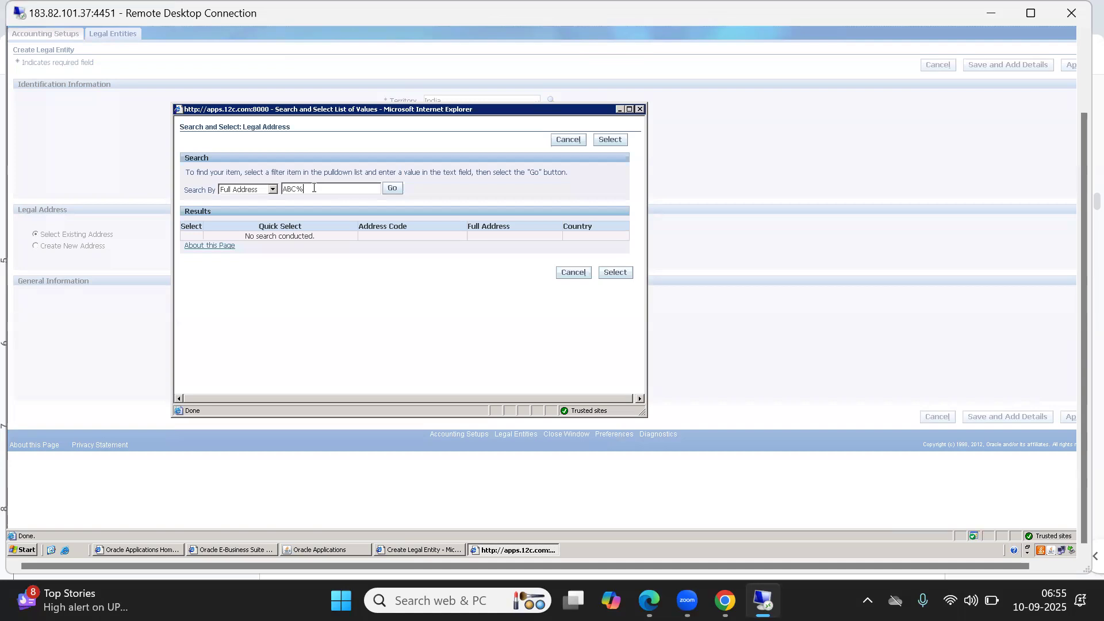
click(393, 190)
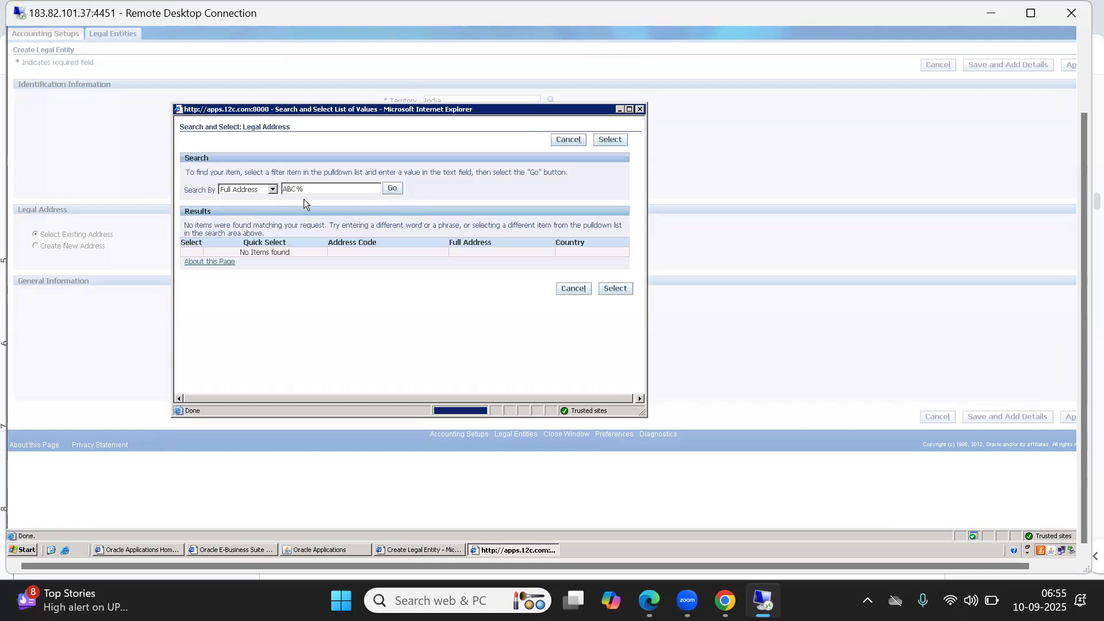
click(273, 191)
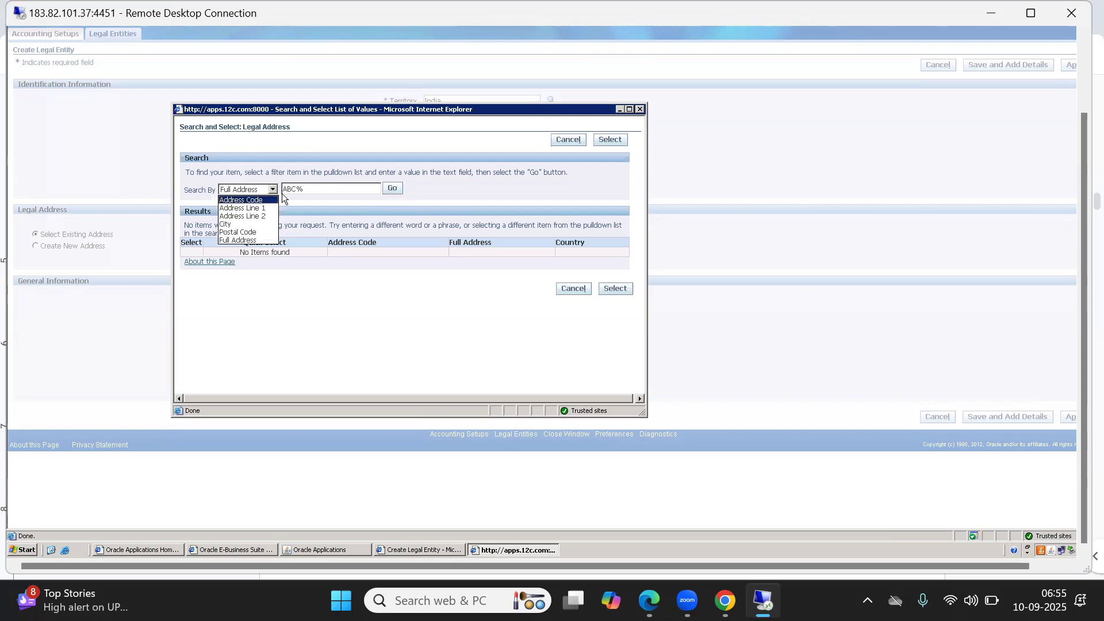
click(308, 185)
click(314, 188)
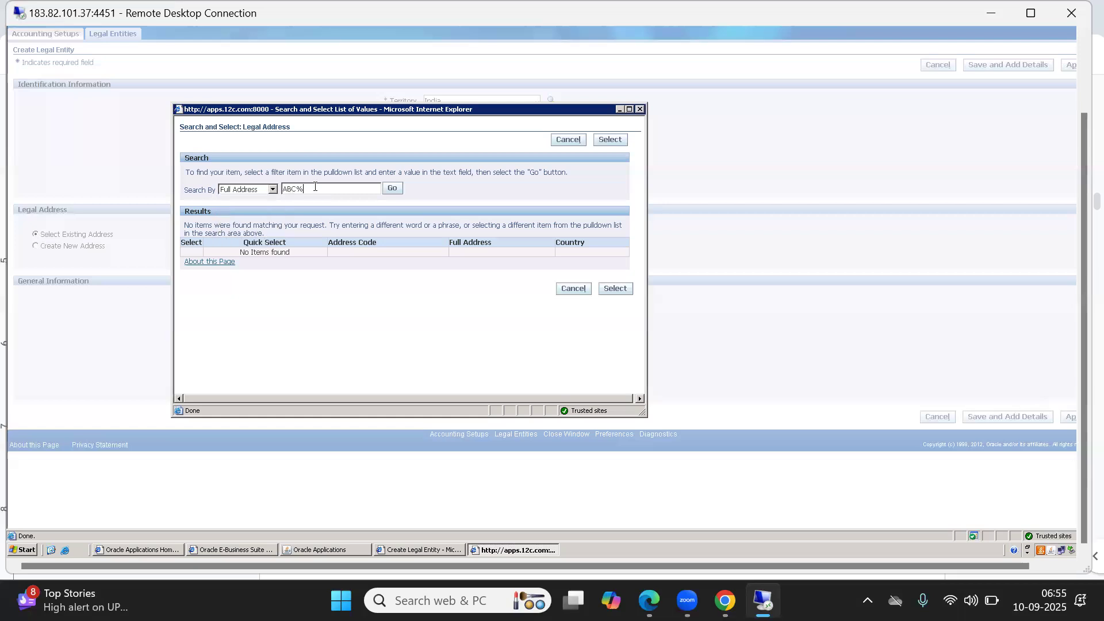
click(391, 189)
text(%)
click(394, 189)
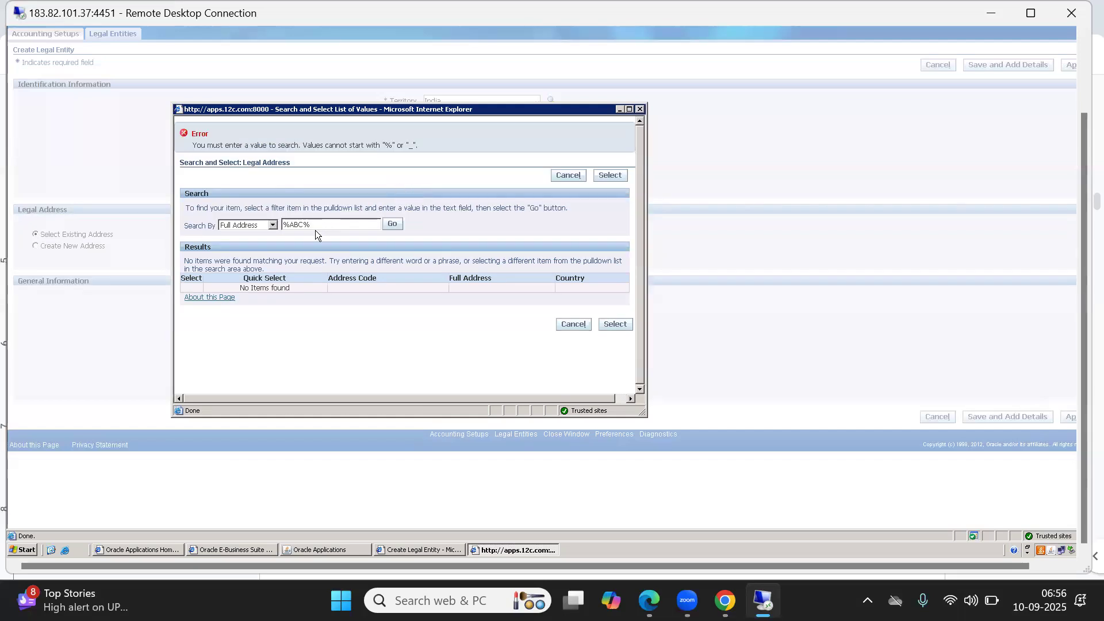
drag(316, 224, 258, 224)
key(BackSpace)
text(%Bangalore%)
click(392, 225)
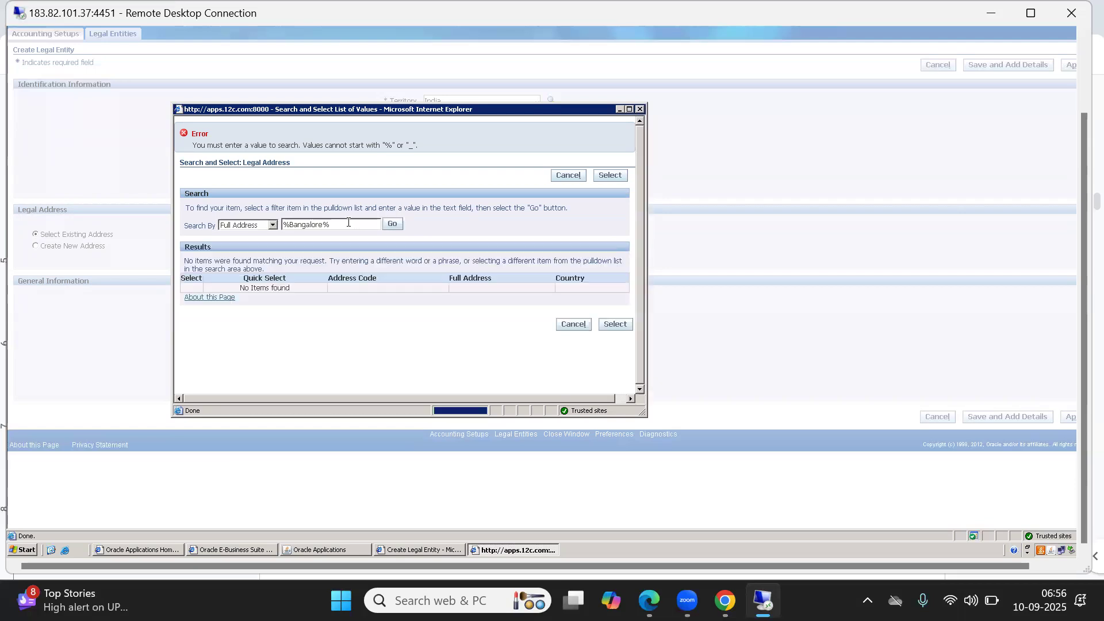
drag(332, 224, 251, 232)
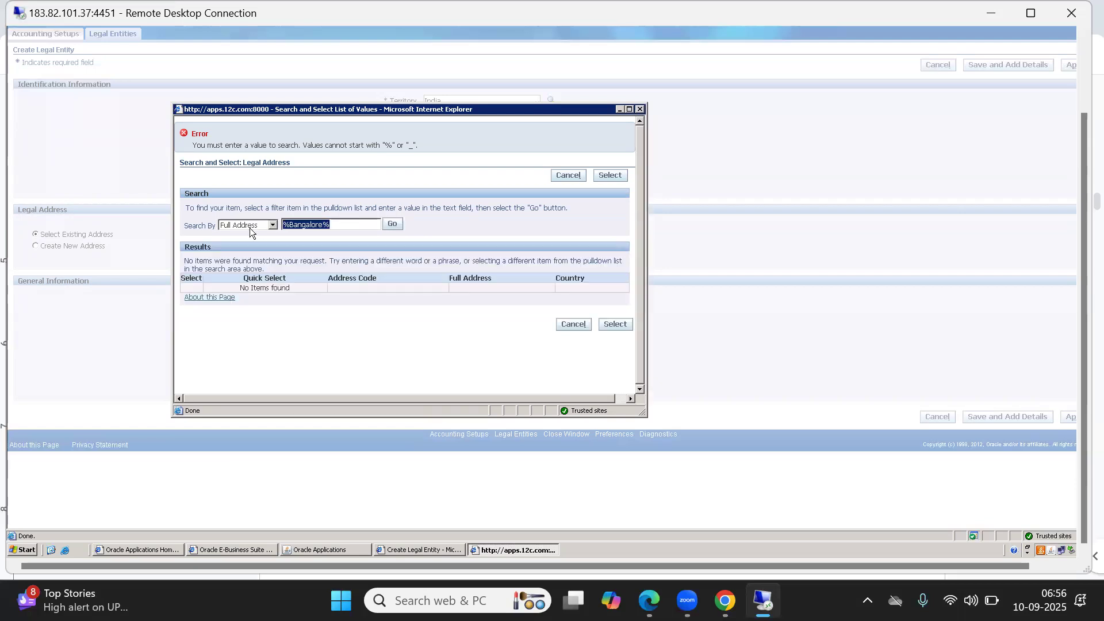
text(%)
click(394, 225)
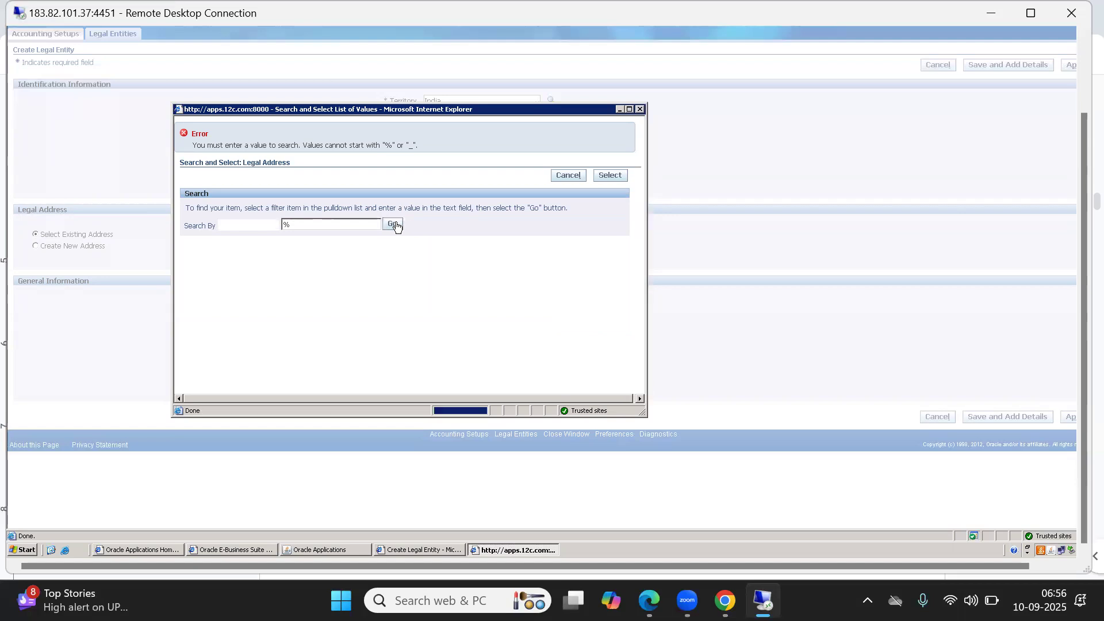
click(397, 223)
click(397, 223)
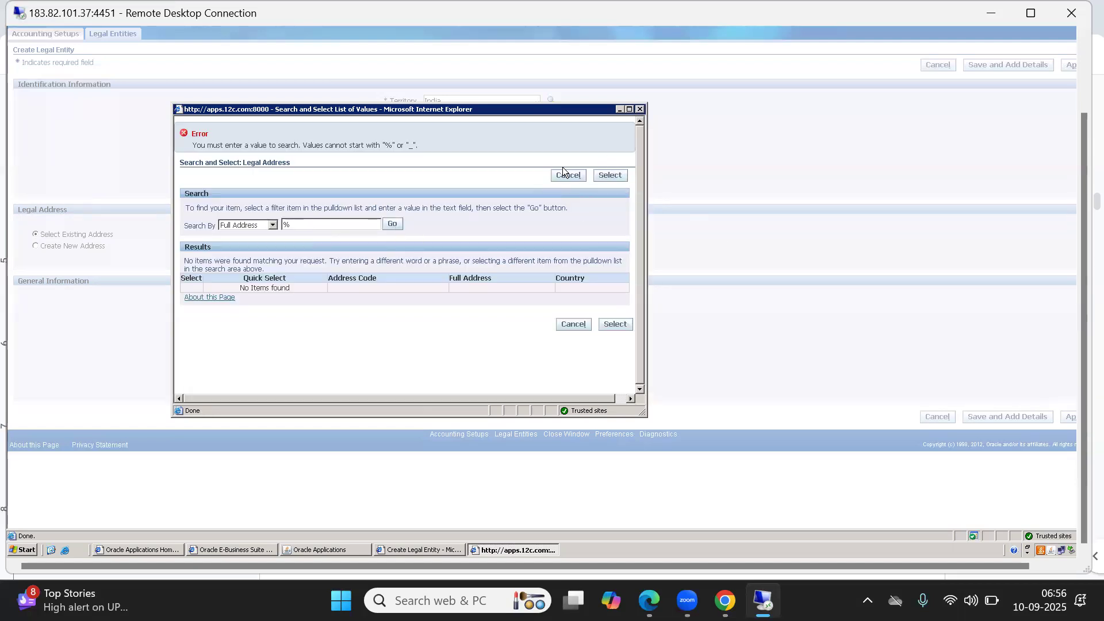
click(565, 174)
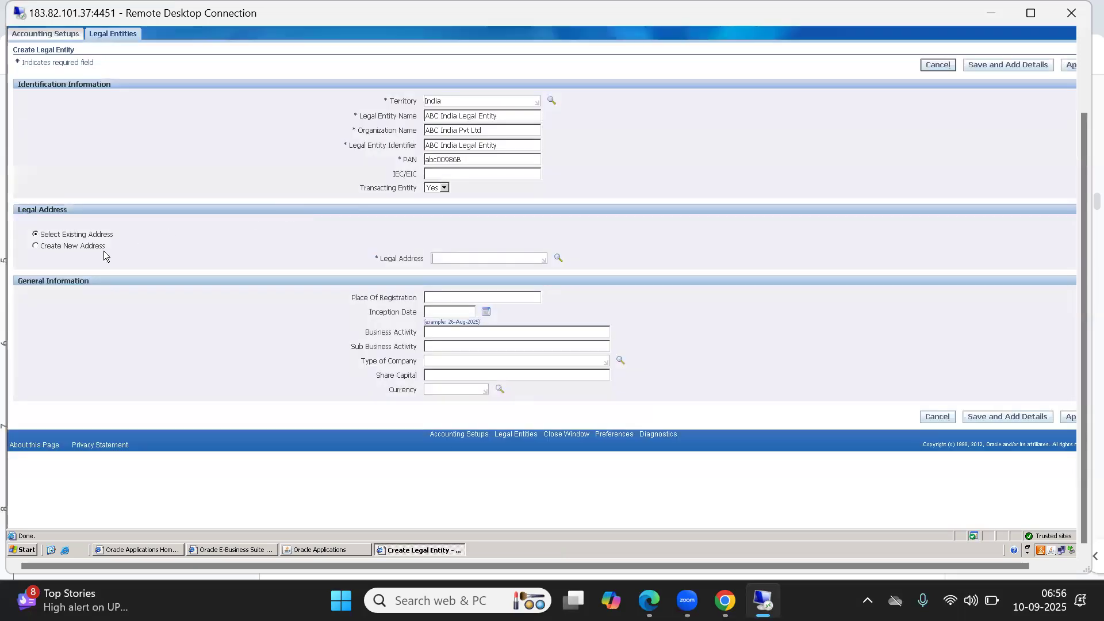
Choose Create New Address for the legal entity and return to the Oracle Applications Navigator.
click(37, 246)
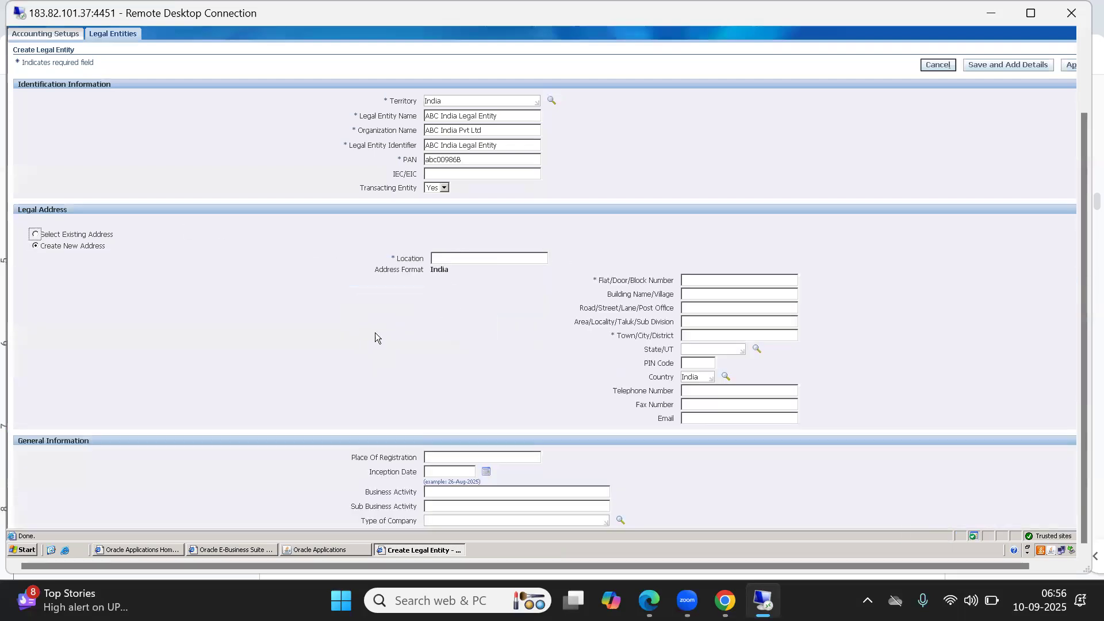
click(322, 344)
click(309, 550)
Collapse the function tree and switch to the ABC HRMS Responsibility.
click(32, 153)
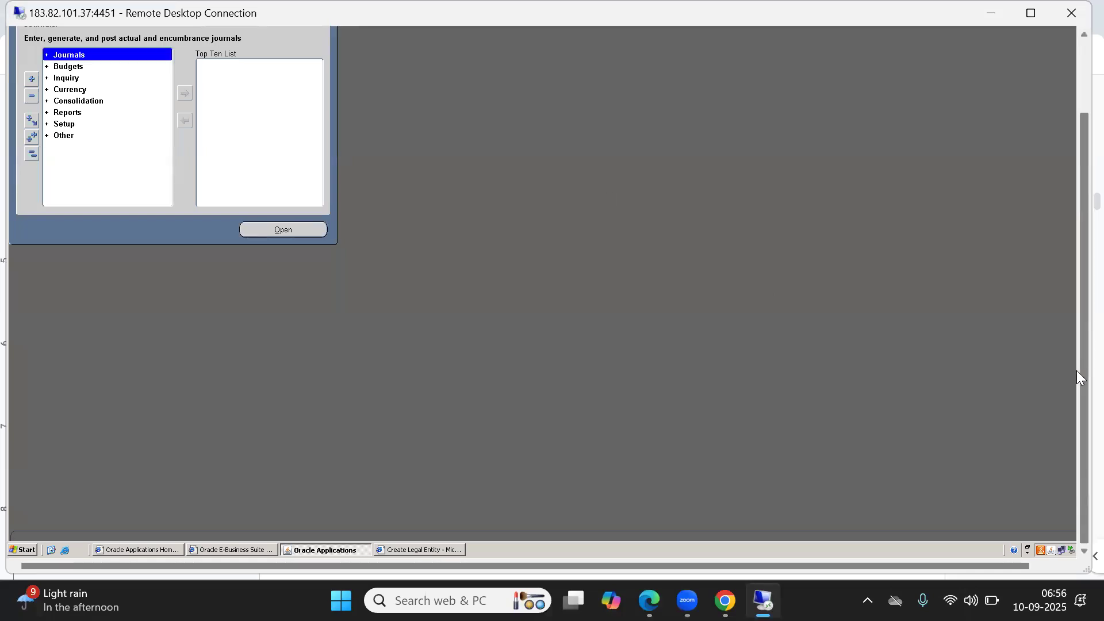
drag(1083, 373, 1082, 171)
click(100, 64)
click(56, 217)
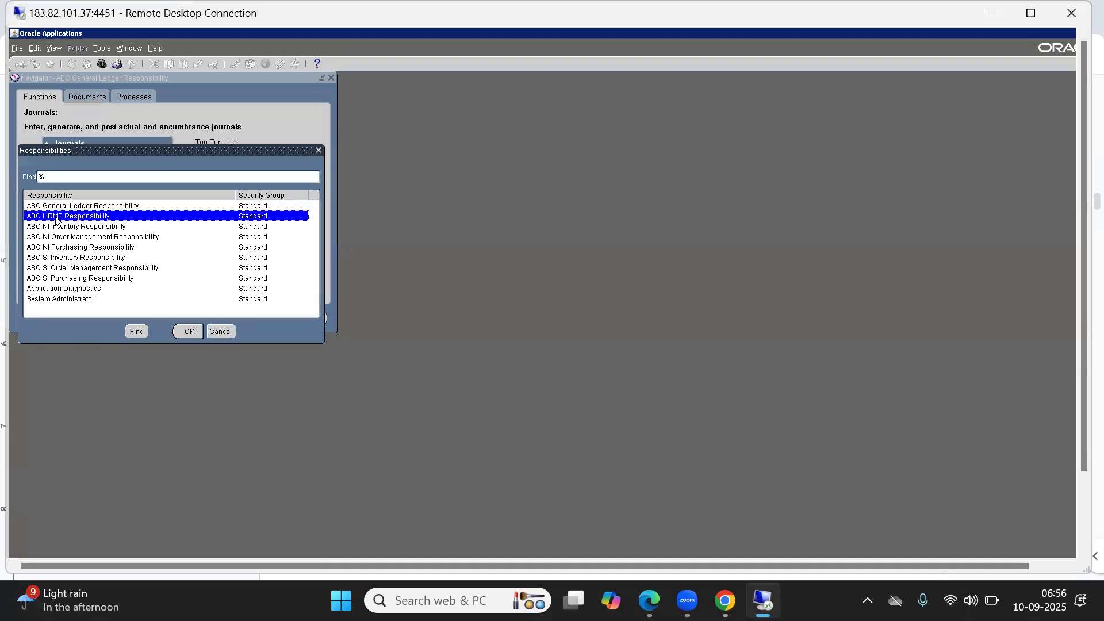
double_click(55, 218)
Open the Location form under Work Structures in query mode.
key(Down)
key(Down)
key(Down)
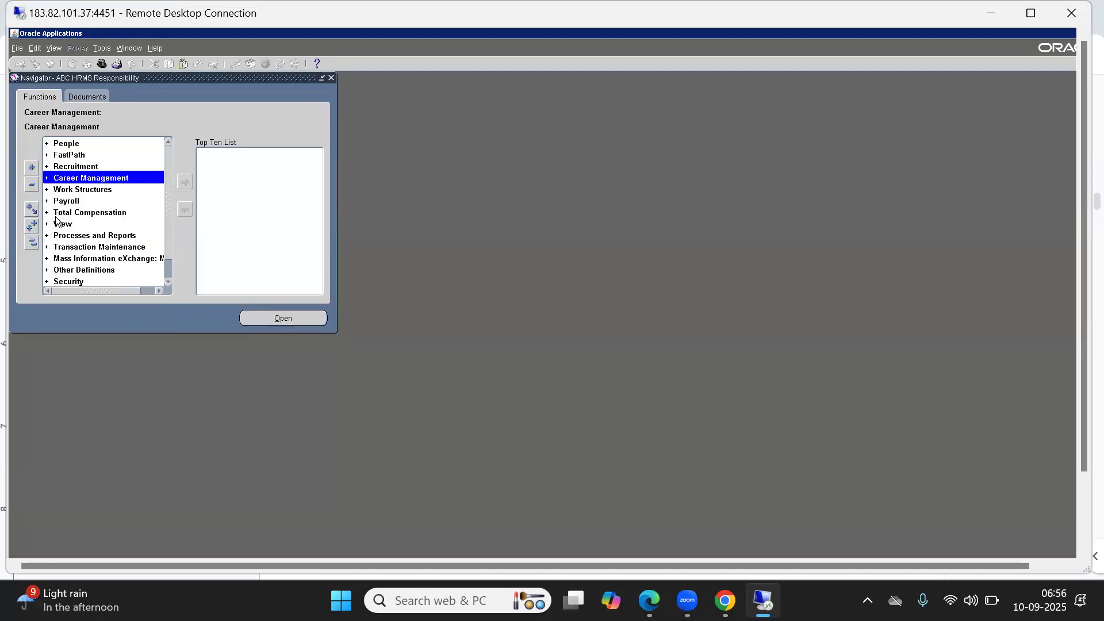
key(Down)
key(Return)
key(Down)
key(Return)
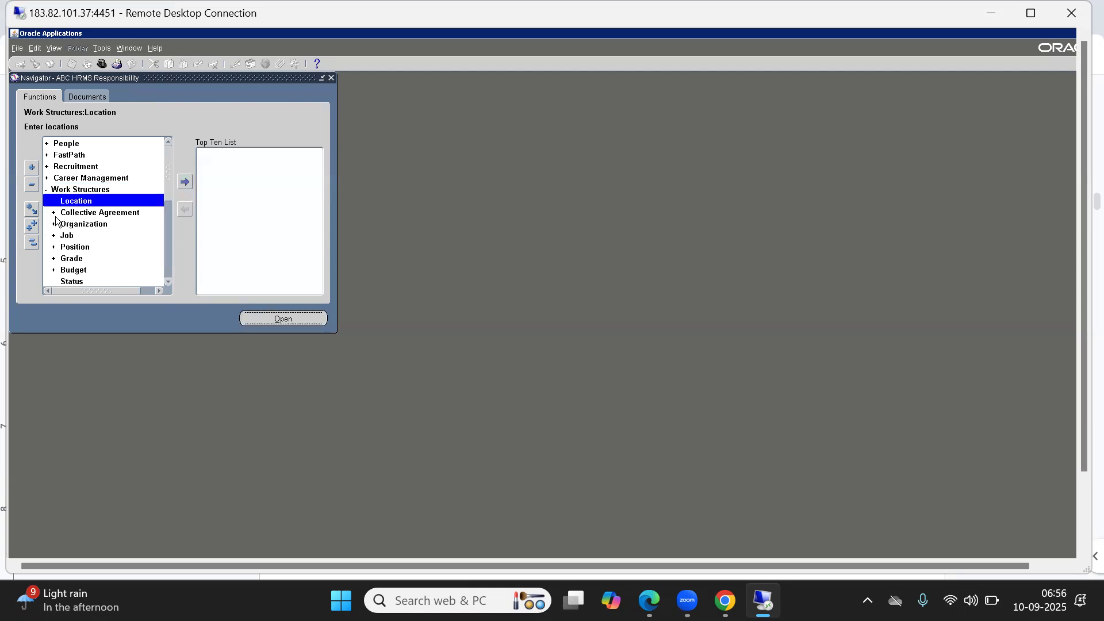
key(F11)
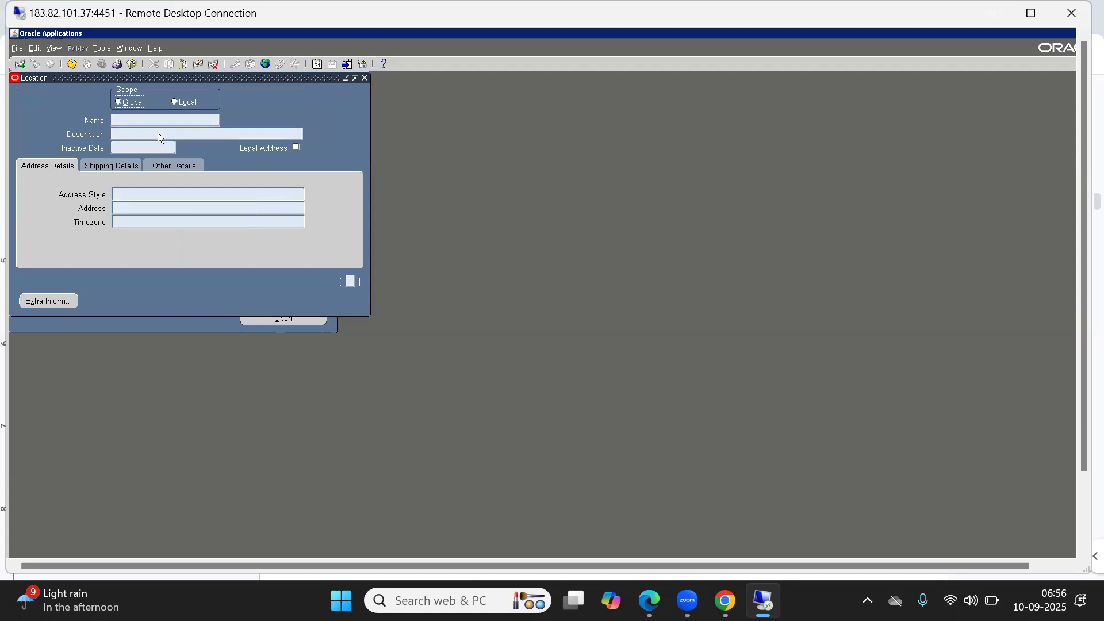
Query locations matching 'ABC%' to retrieve ABC BG LOCATION and open its address details.
click(139, 119)
text(ABC%)
key(ctrl+F11)
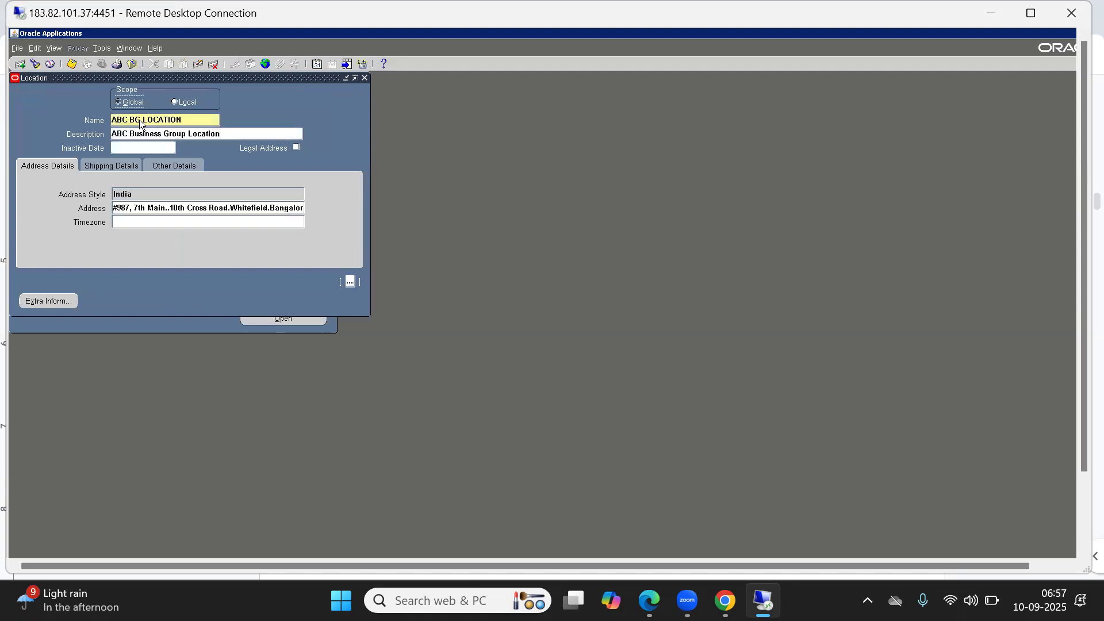
click(170, 207)
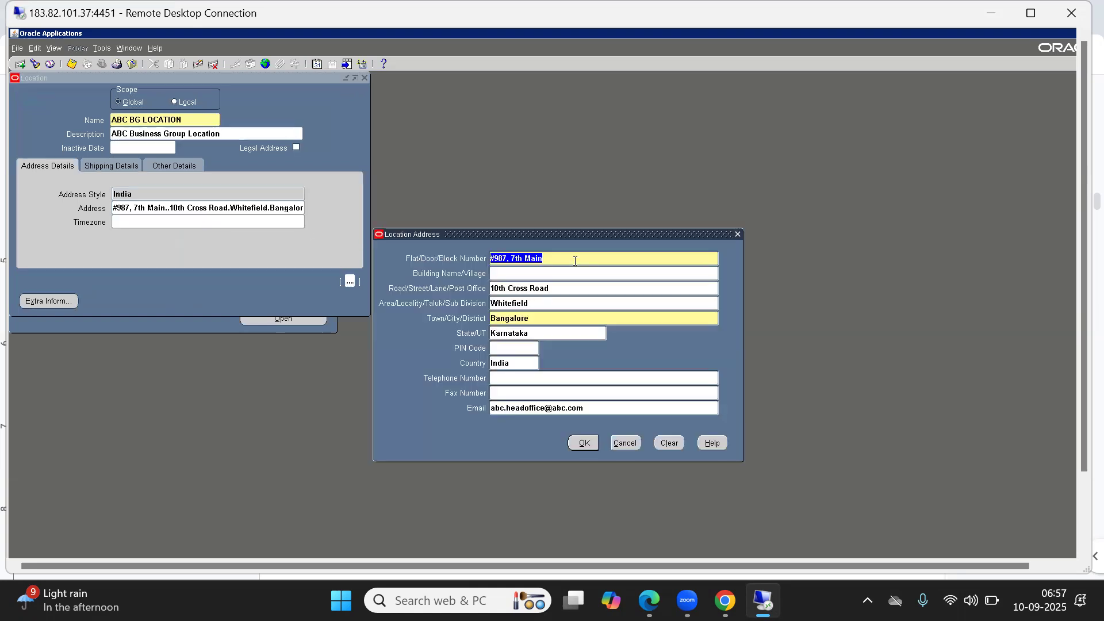
key(alt+Tab)
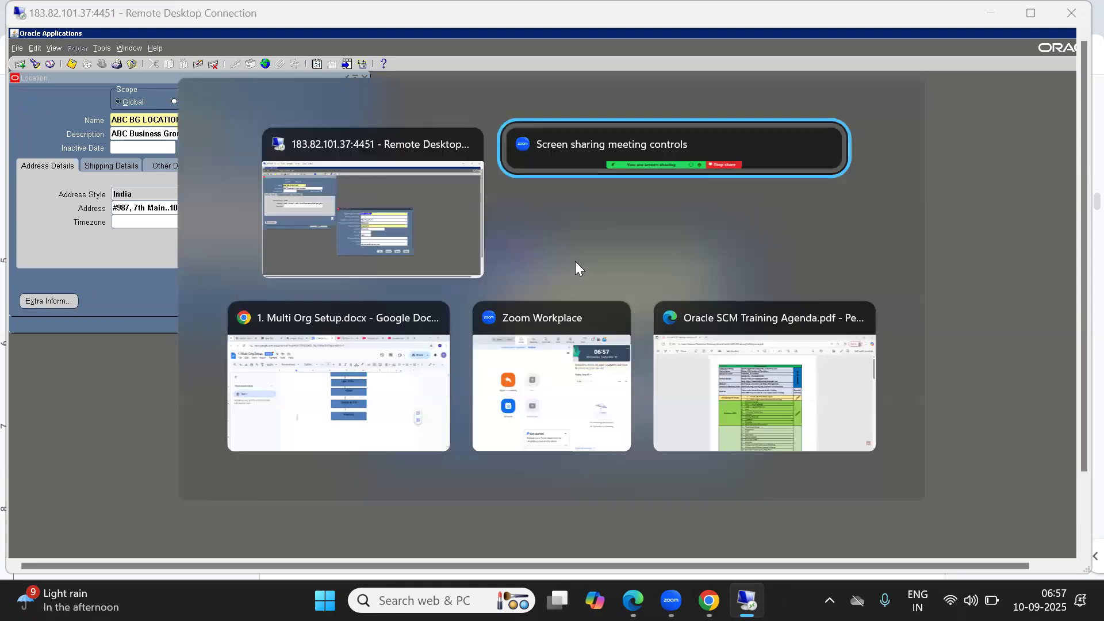
key(alt+shift+Tab)
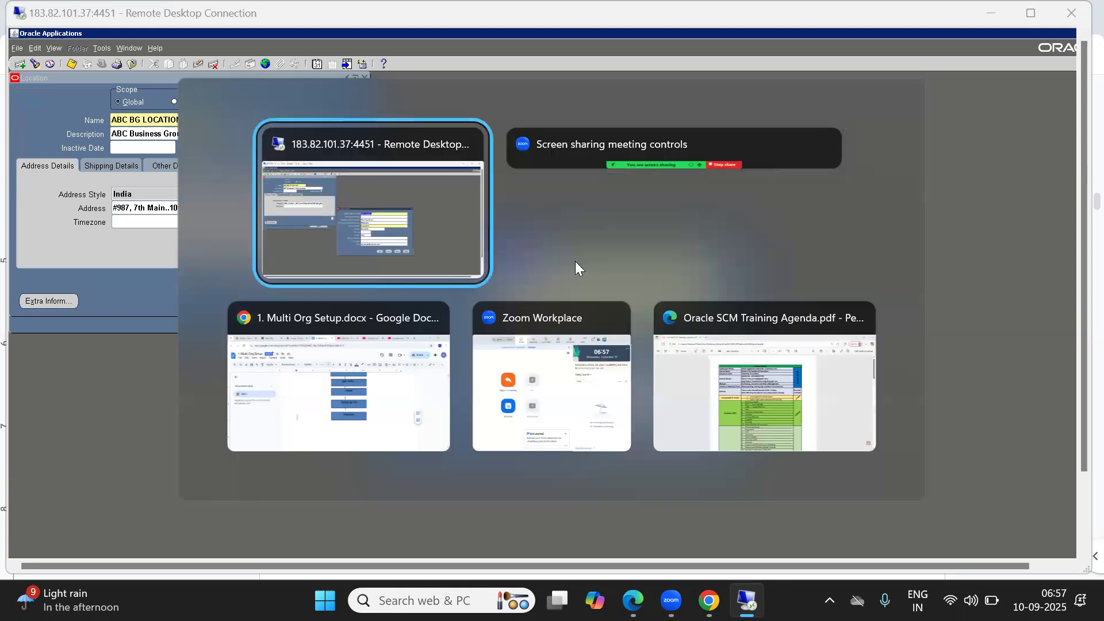
Enter the door number and street, then copy the Whitefield locality into the new address.
click(1039, 13)
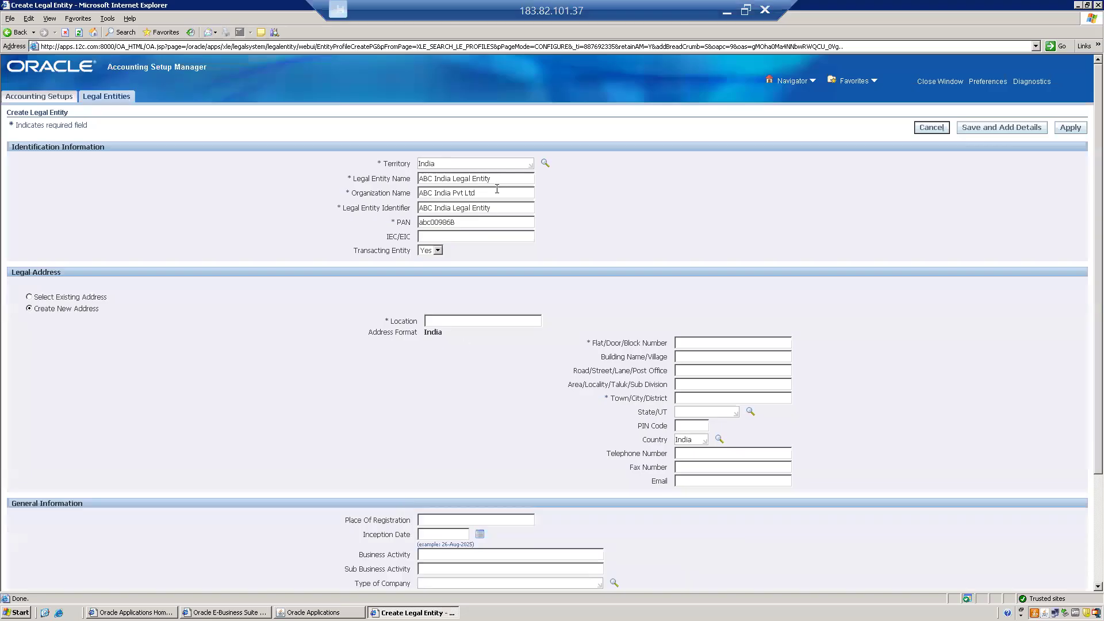
click(687, 342)
text(#907, 7th Main)
key(alt+Tab)
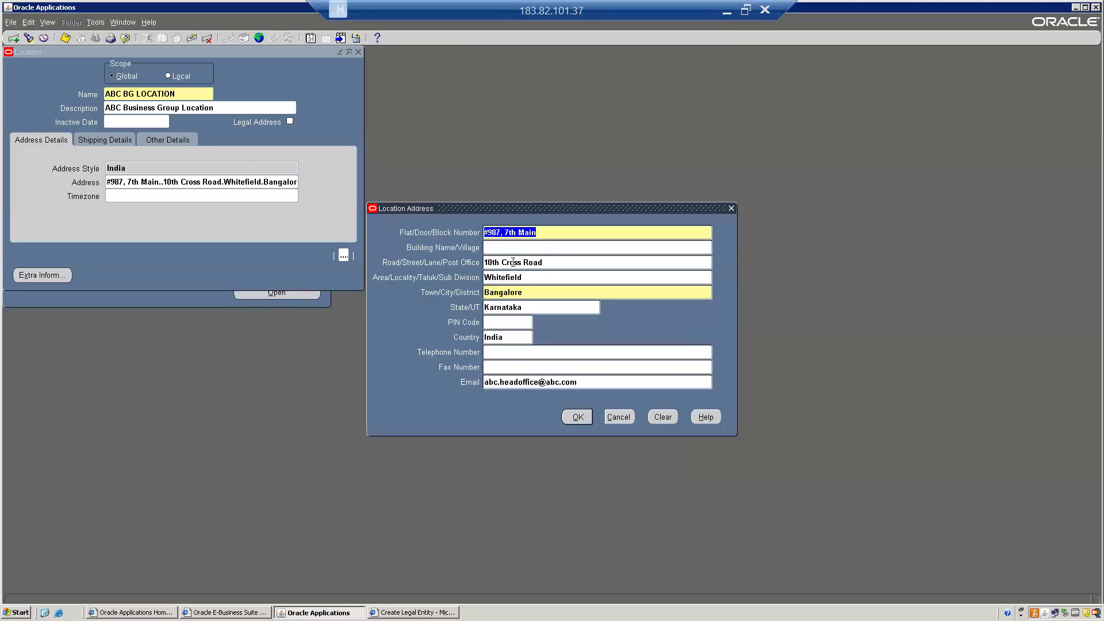
triple_click(520, 264)
key(alt+Tab)
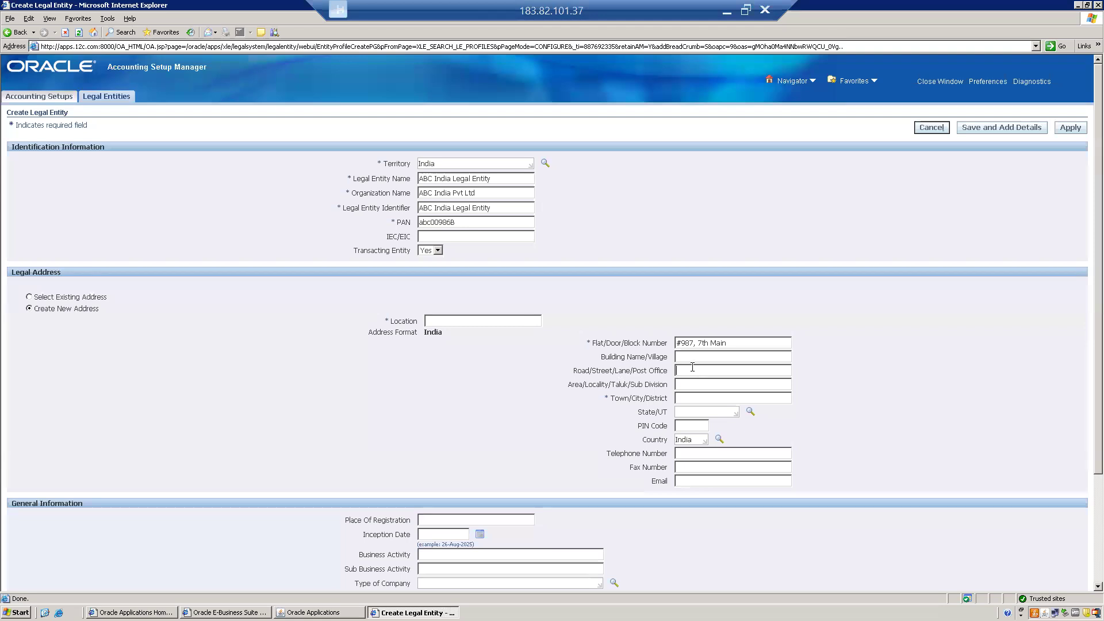
key(alt+Tab)
key(Tab)
key(ctrl+c)
key(alt+Tab)
key(ctrl+v)
Copy Bangalore into Town/City/District and Karnataka into State/UT.
key(alt+Tab)
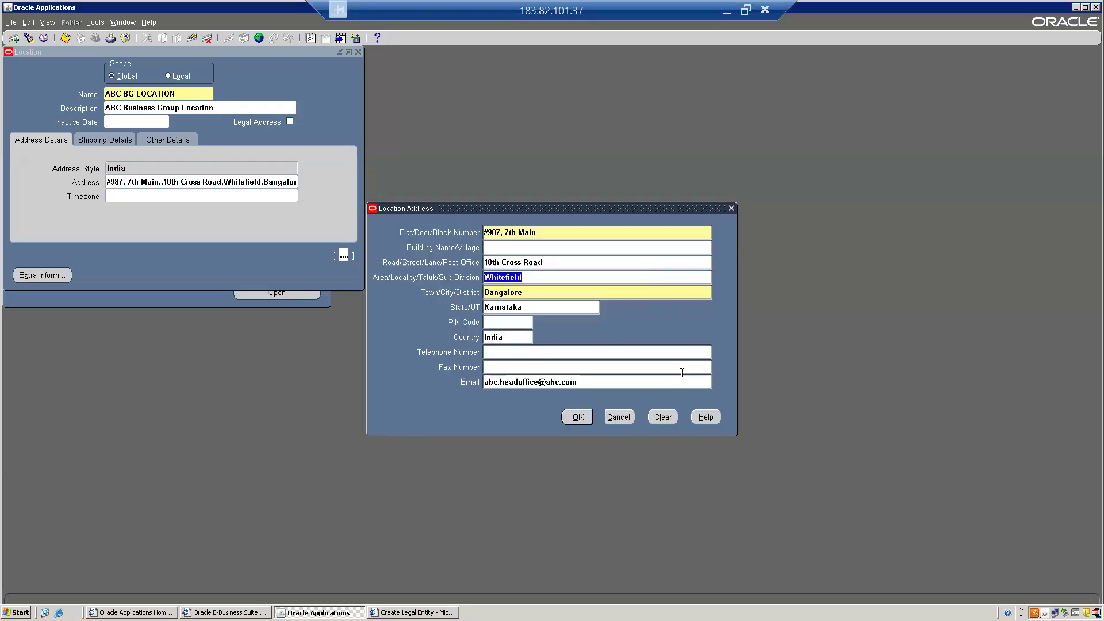
double_click(506, 292)
key(ctrl+c)
key(alt+Tab)
key(ctrl+v)
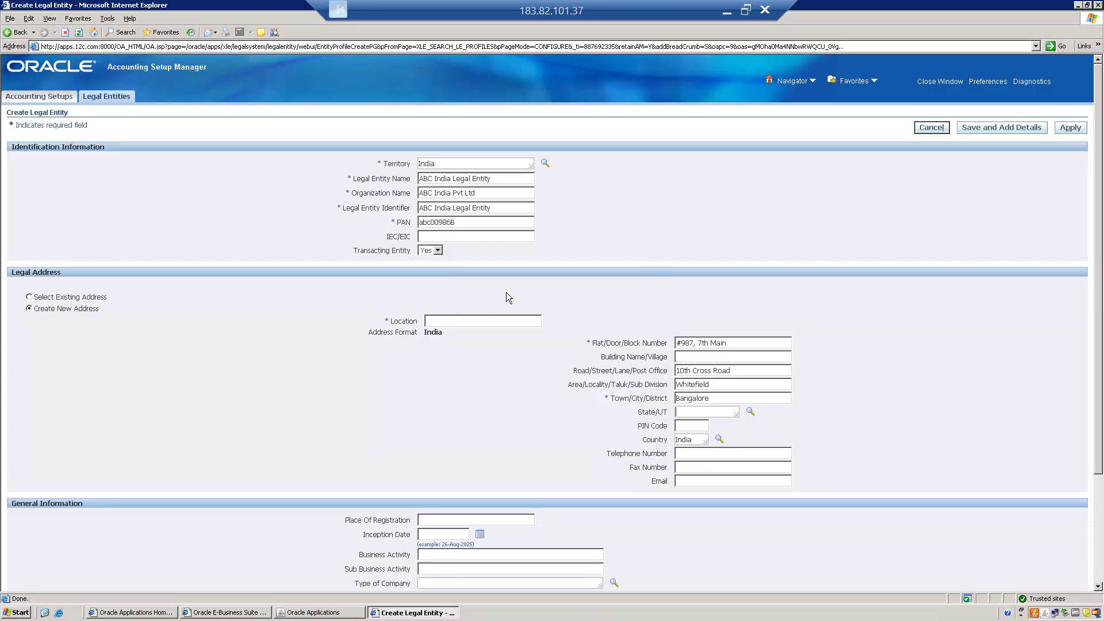
key(alt+Tab)
double_click(506, 307)
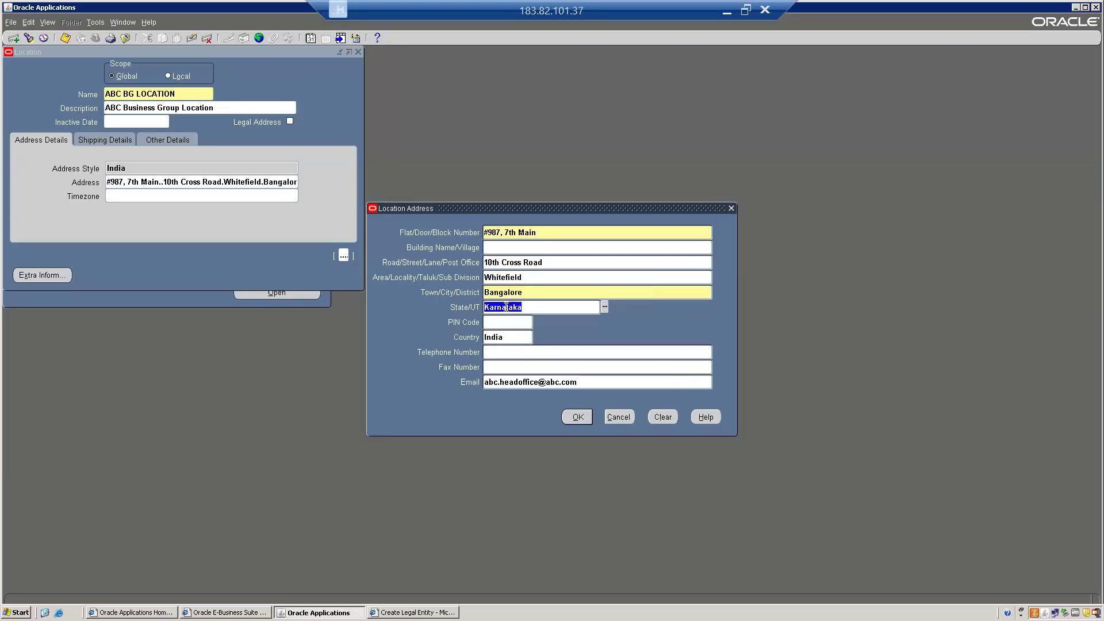
key(ctrl+c)
key(alt+Tab)
key(ctrl+v)
key(Tab)
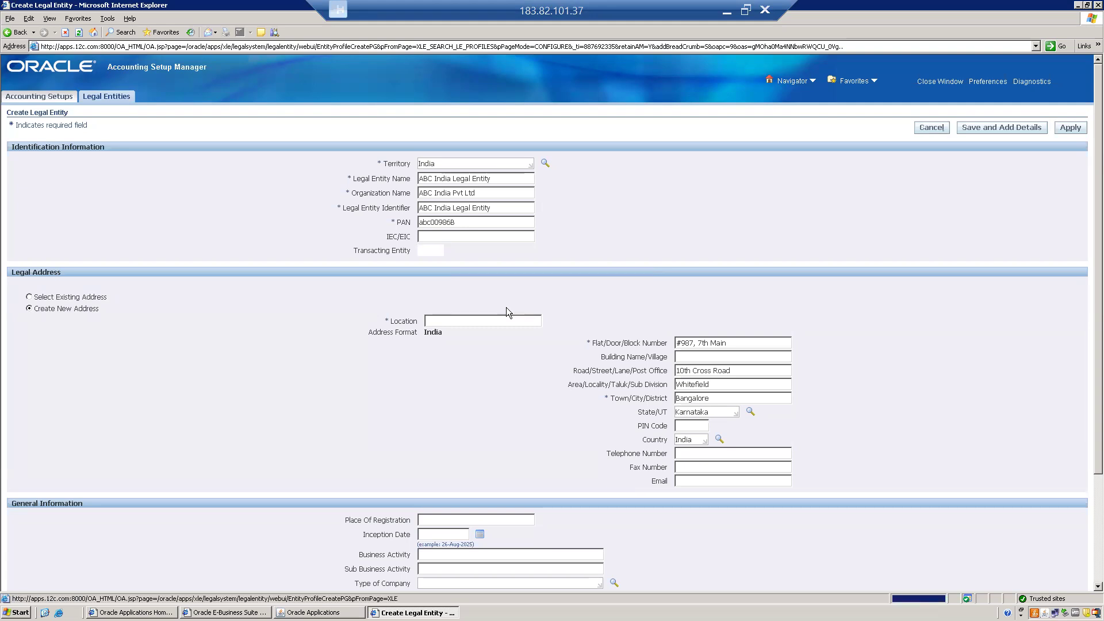
Copy the location's head-office e-mail into the legal entity's Email field.
key(alt+Tab)
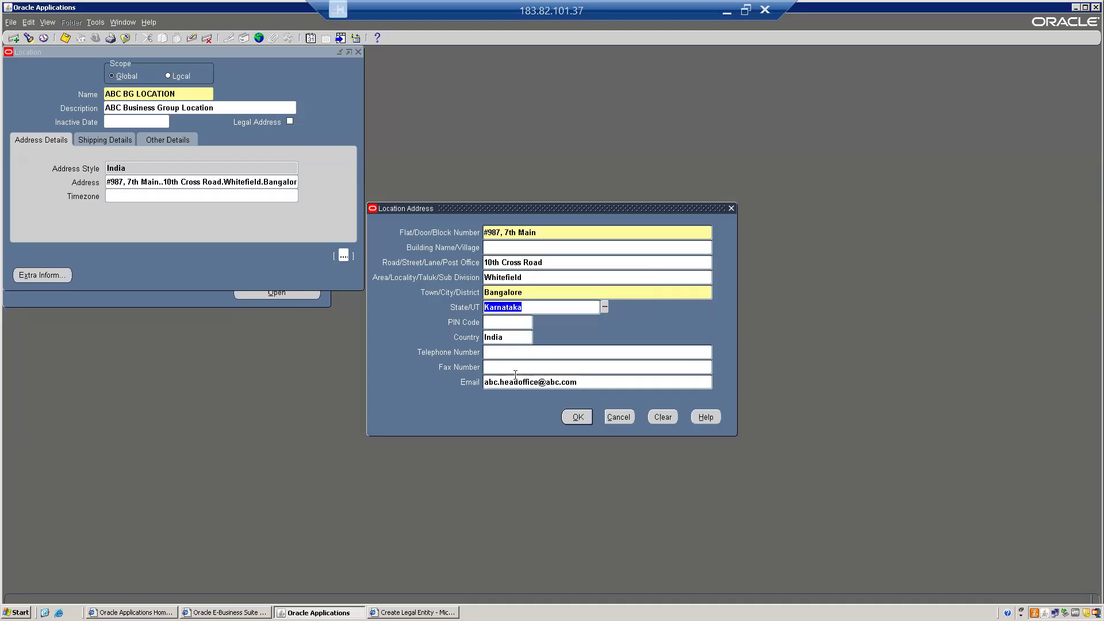
key(alt+Tab)
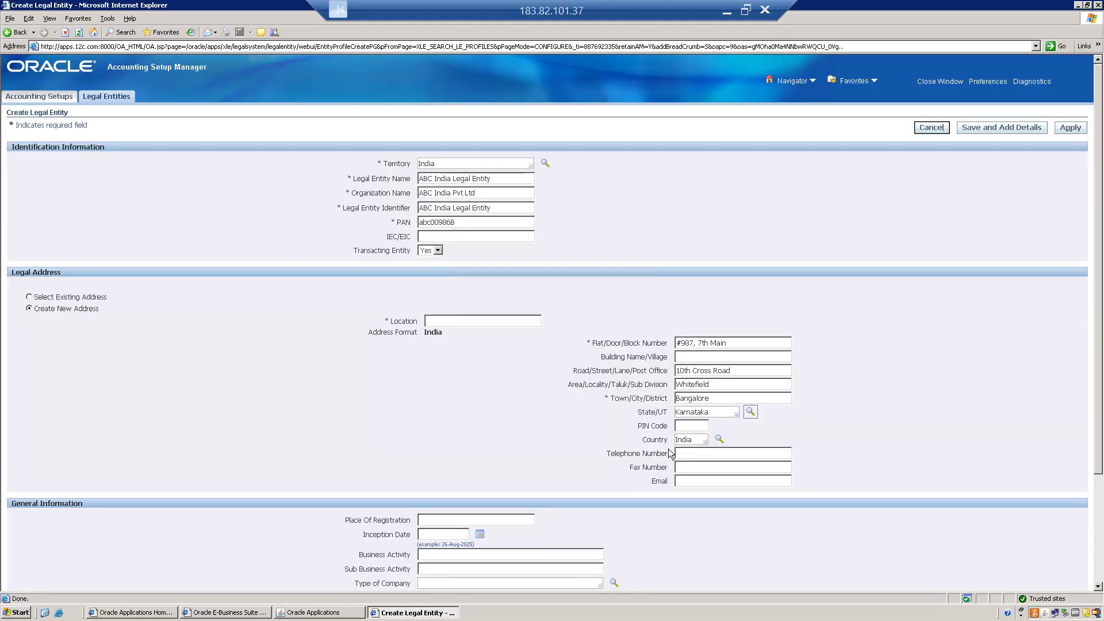
key(alt+Tab)
click(592, 381)
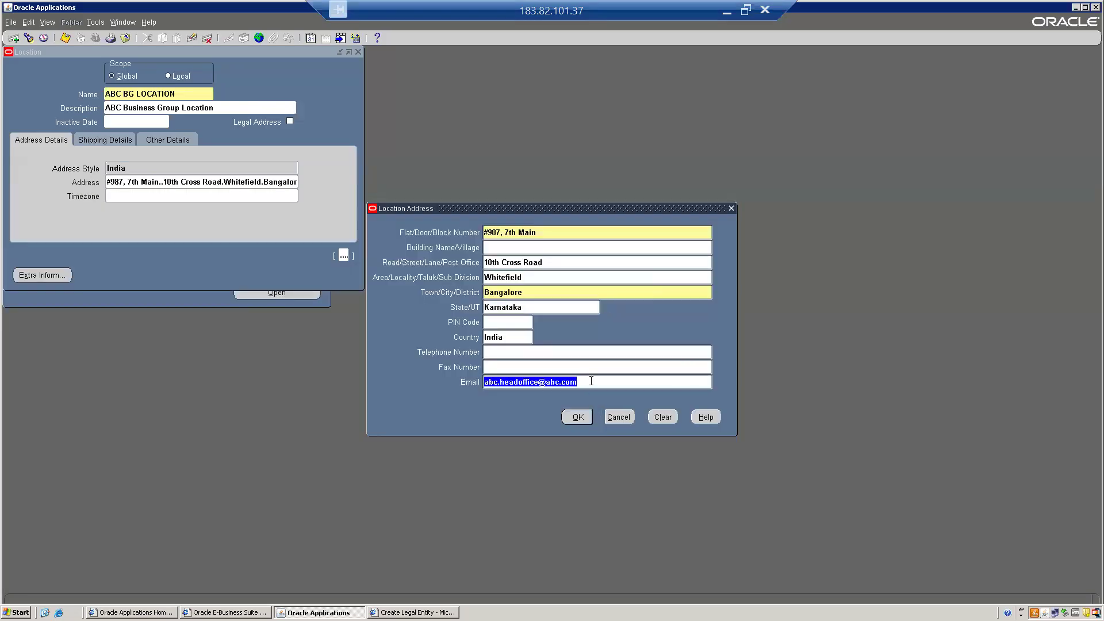
key(alt+Tab)
click(693, 480)
key(ctrl+v)
Close the address details and paste ABC BG LOCATION into the Location field.
key(alt+Tab)
click(579, 418)
click(132, 94)
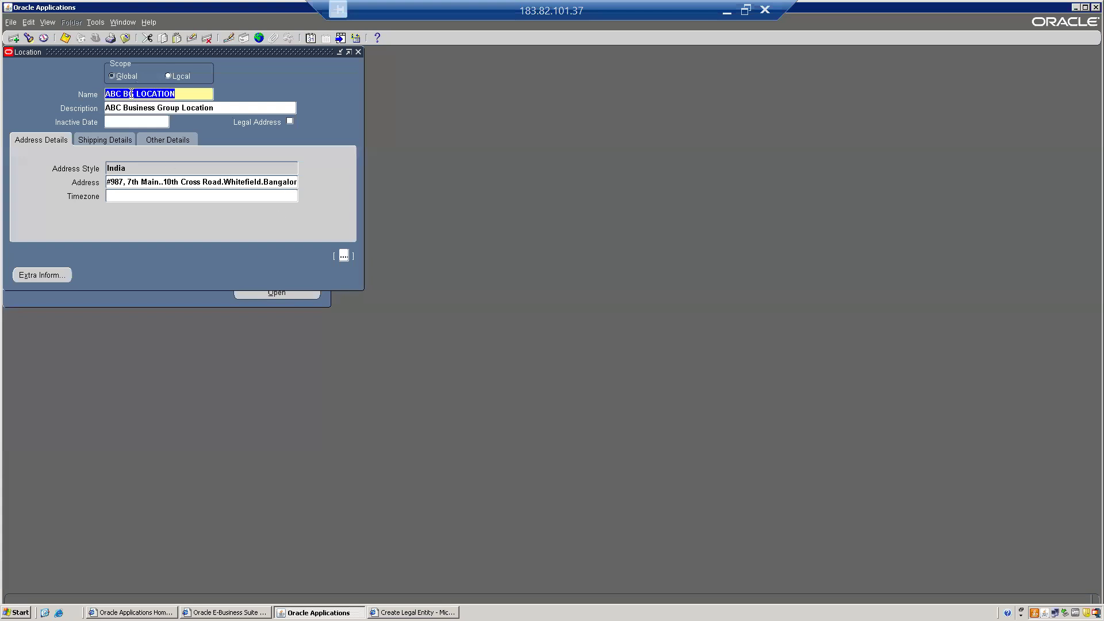
key(alt+Tab)
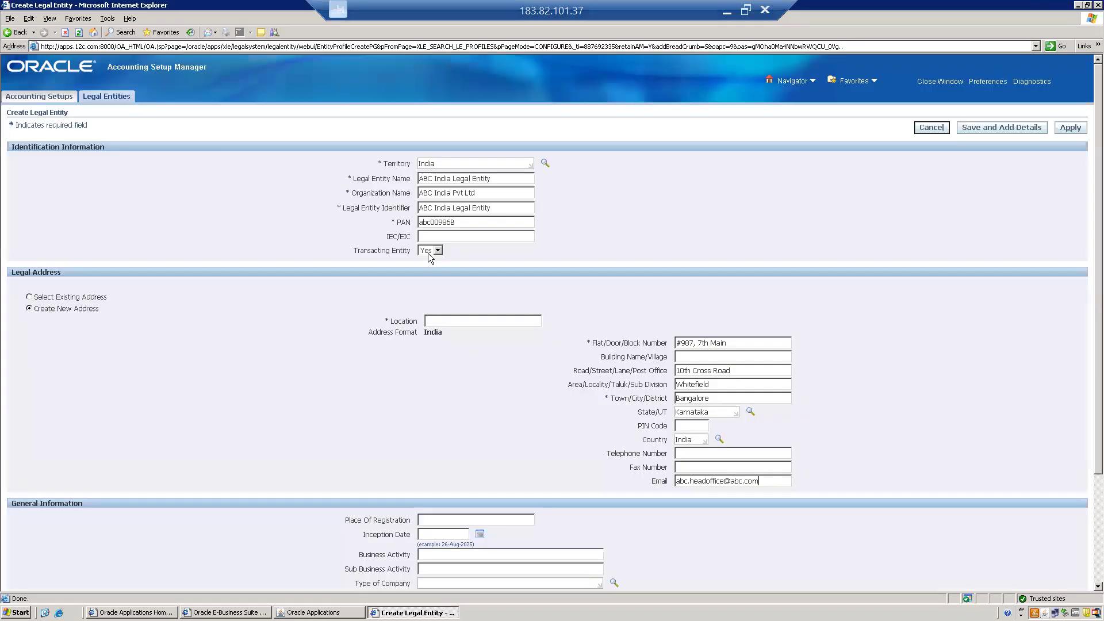
key(ctrl+v)
key(Tab)
Change the location name to 'ABC LE LOCATION' and apply to create ABC India Legal Entity.
click(478, 352)
key(BackSpace)
key(BackSpace)
text(LE)
drag(1096, 332, 1092, 498)
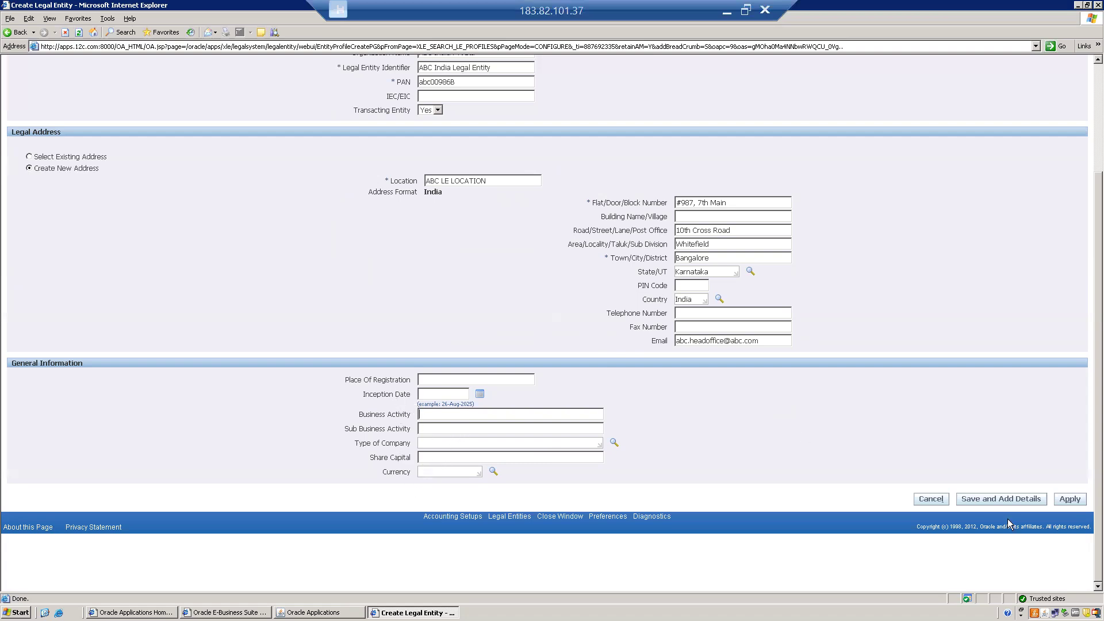
click(1072, 501)
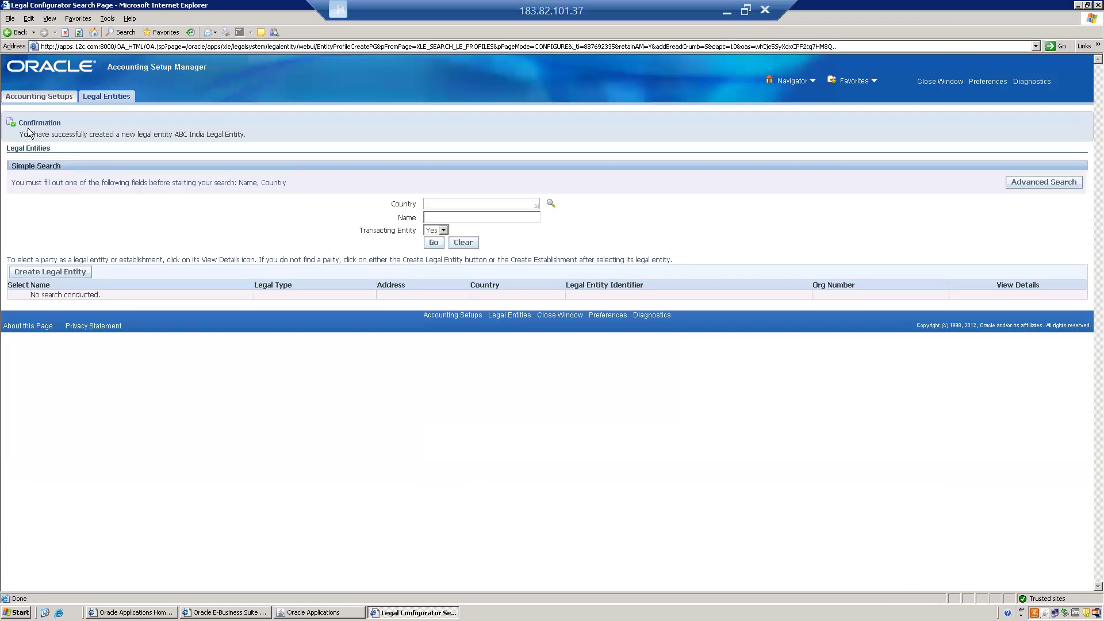
Note the ABC India Legal Entity creation confirmation and go to the Accounting Setups page.
drag(17, 124, 254, 133)
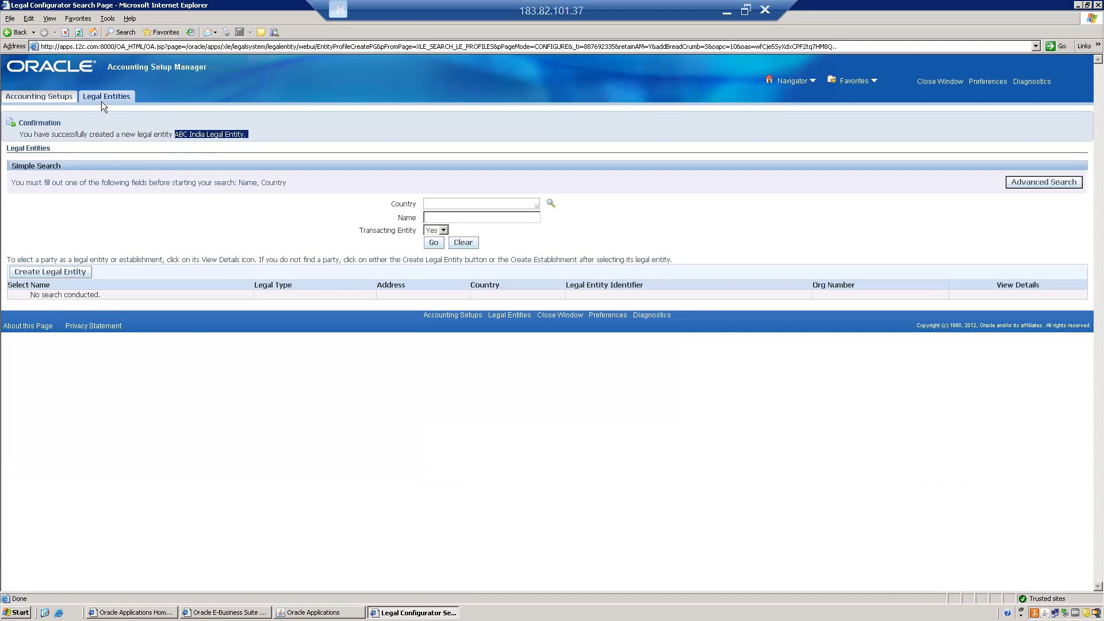
click(18, 100)
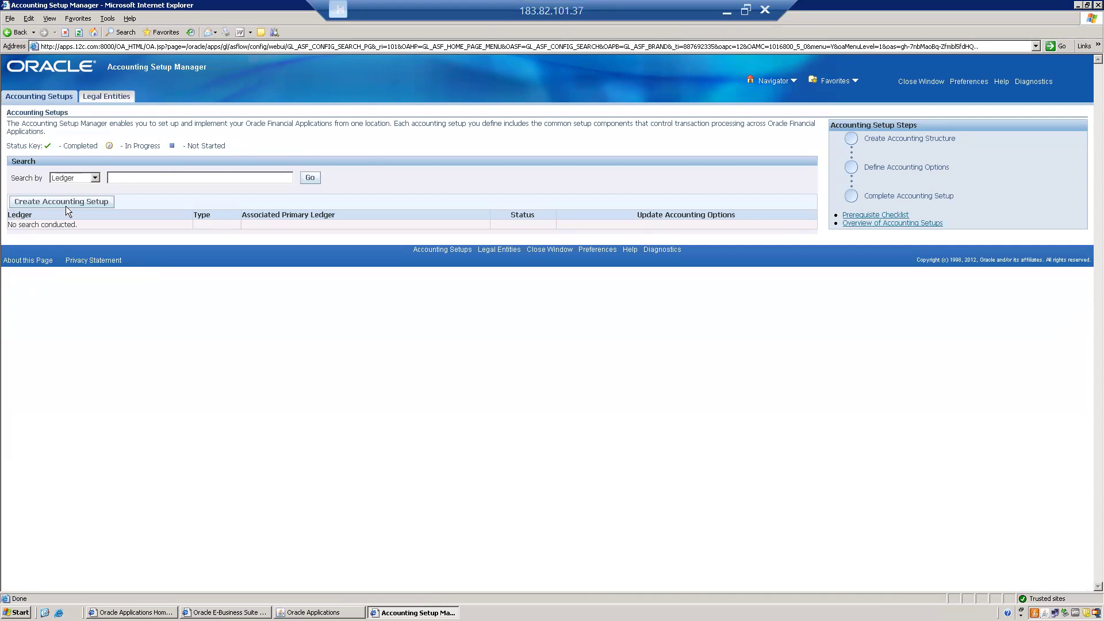
Create a new accounting setup with ABC India Legal Entity assigned, then advance to accounting representations.
click(81, 207)
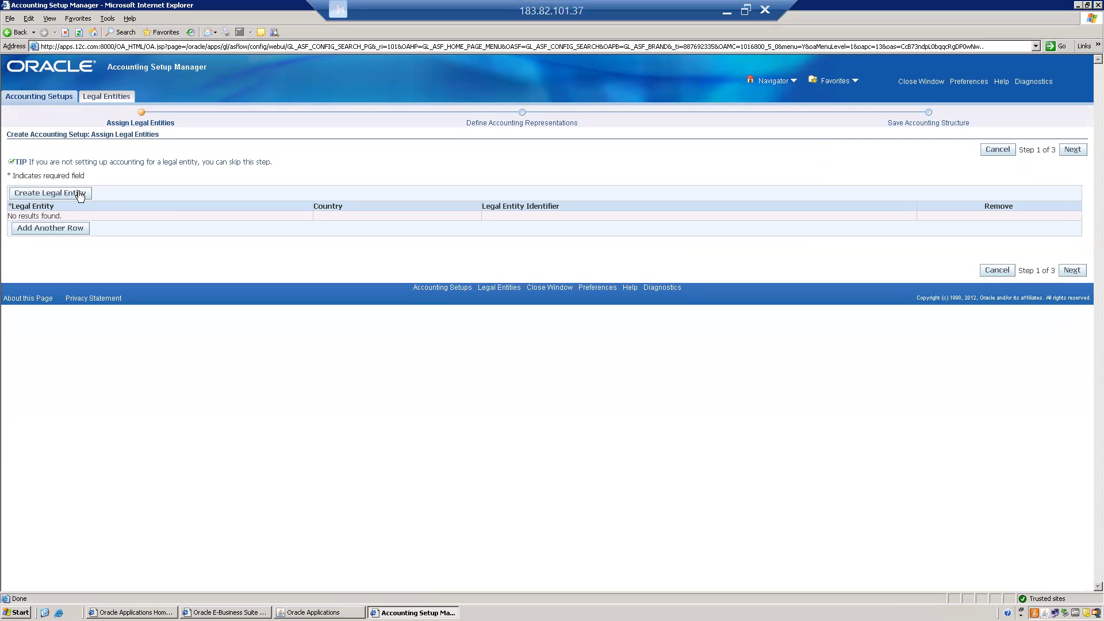
click(39, 228)
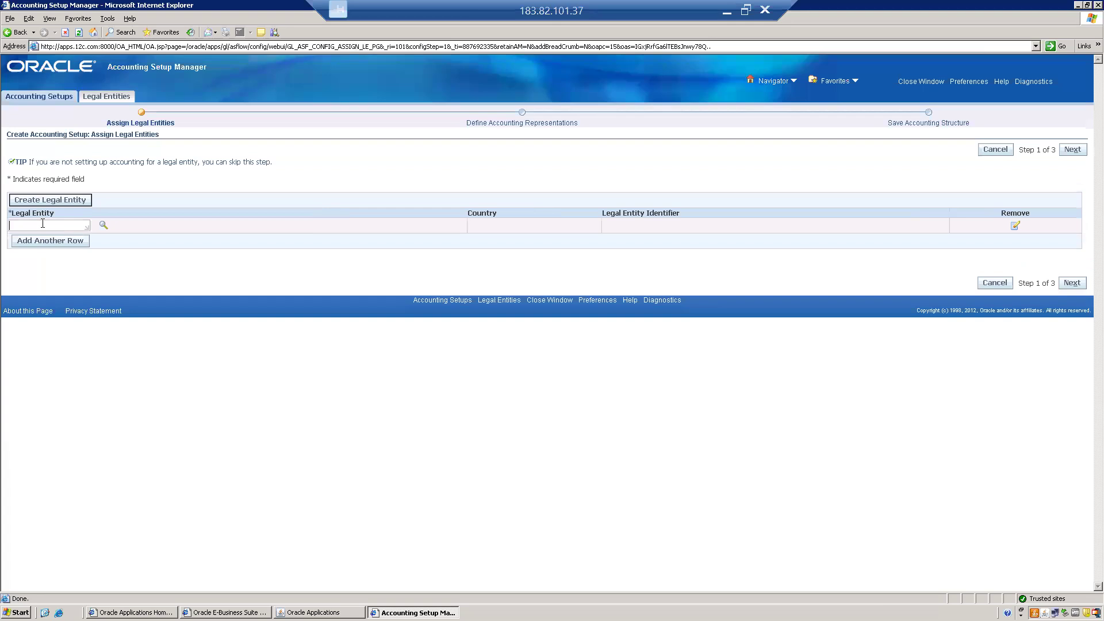
click(103, 225)
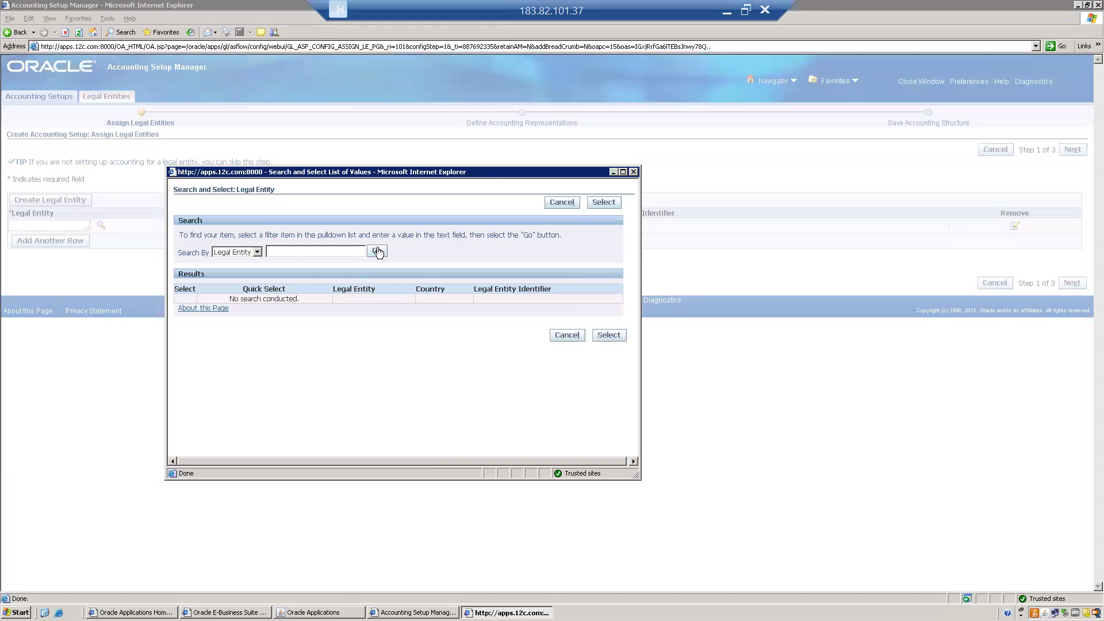
text(ABC)
click(379, 252)
click(238, 301)
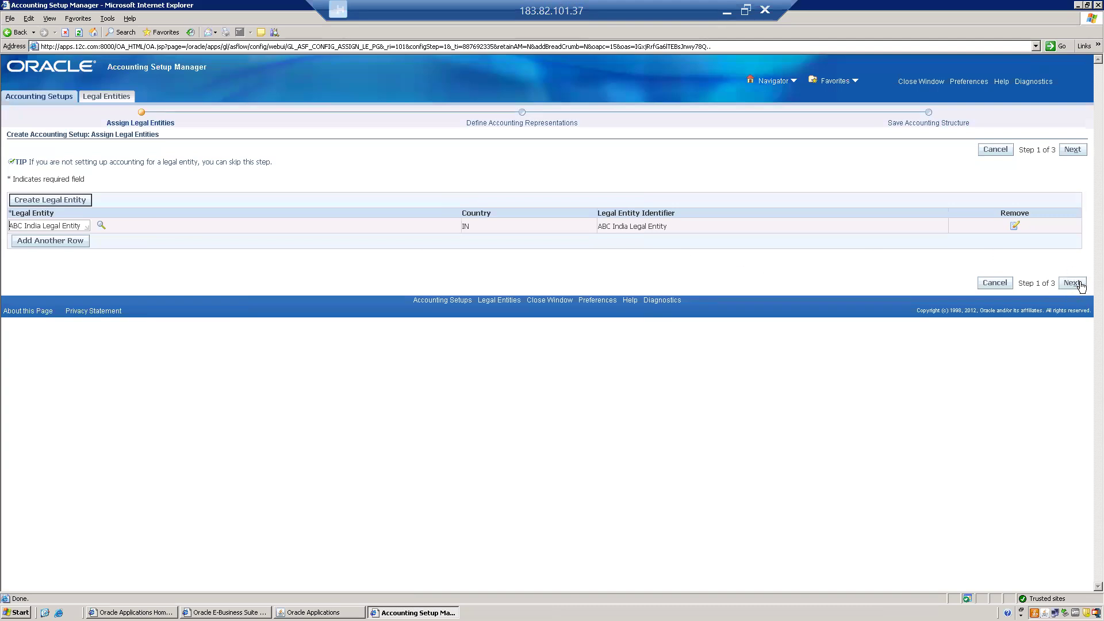
click(1080, 286)
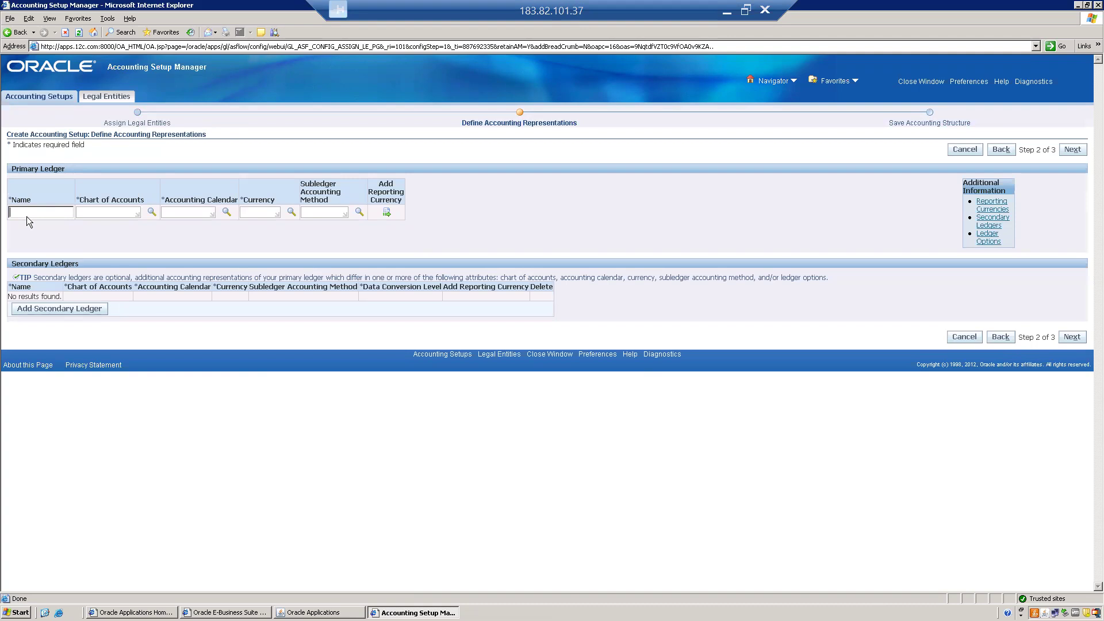
Name the primary ledger 'ABC India Ledger' and give it ABC Chart of Accounts Strucute.
text(ABC India Ledger)
click(152, 211)
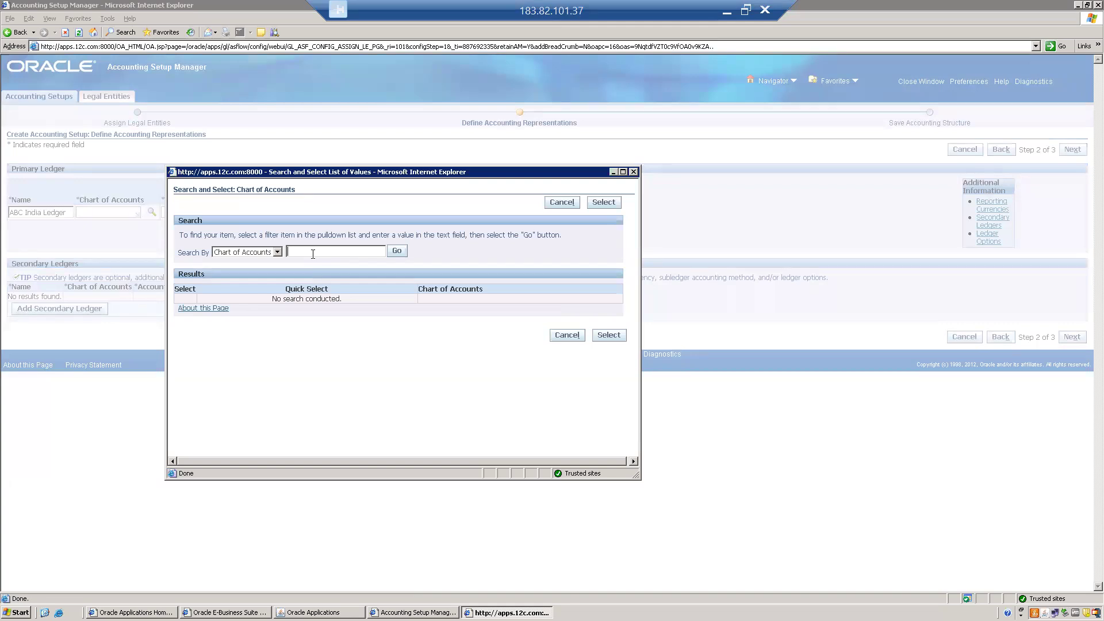
text(abc)
click(397, 252)
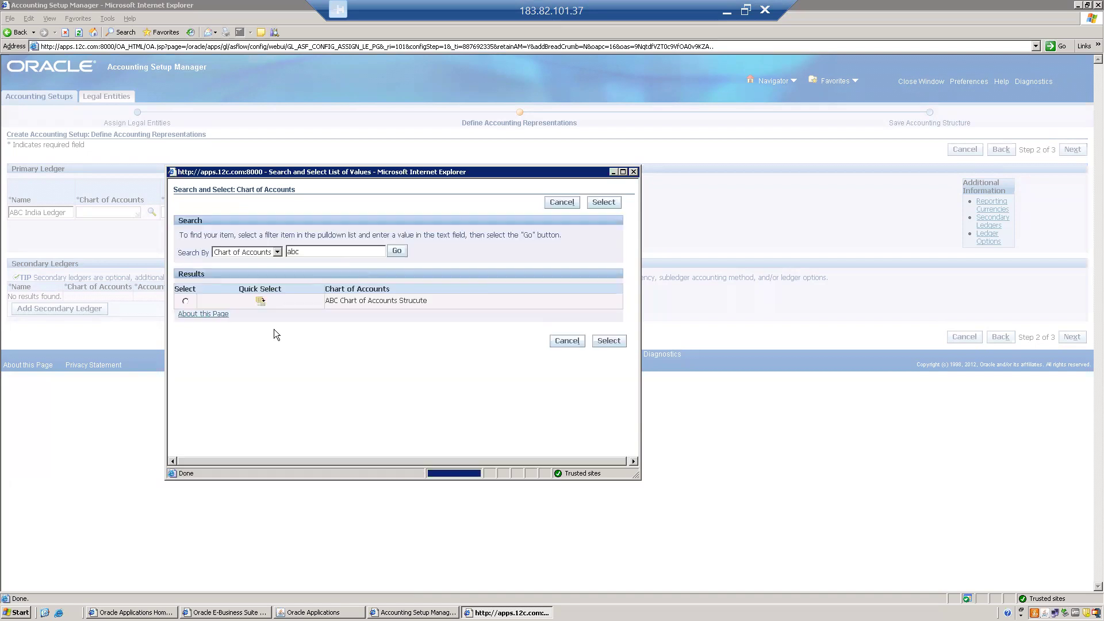
click(261, 301)
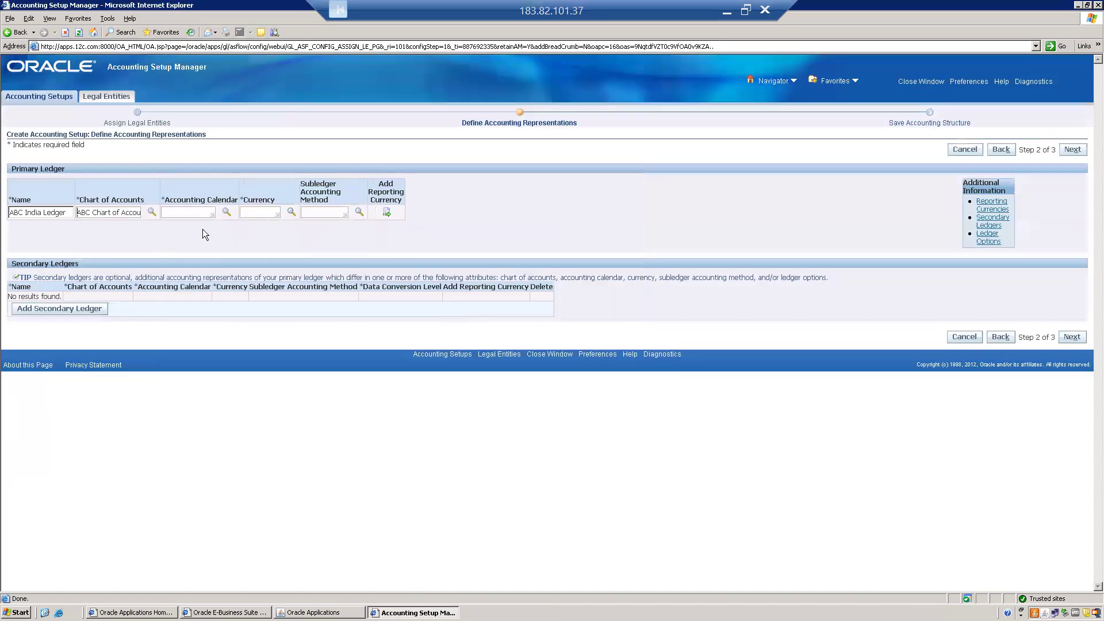
Search the accounting calendars with abc and abc%, then select ABC_AC_CAL for the ledger.
click(226, 213)
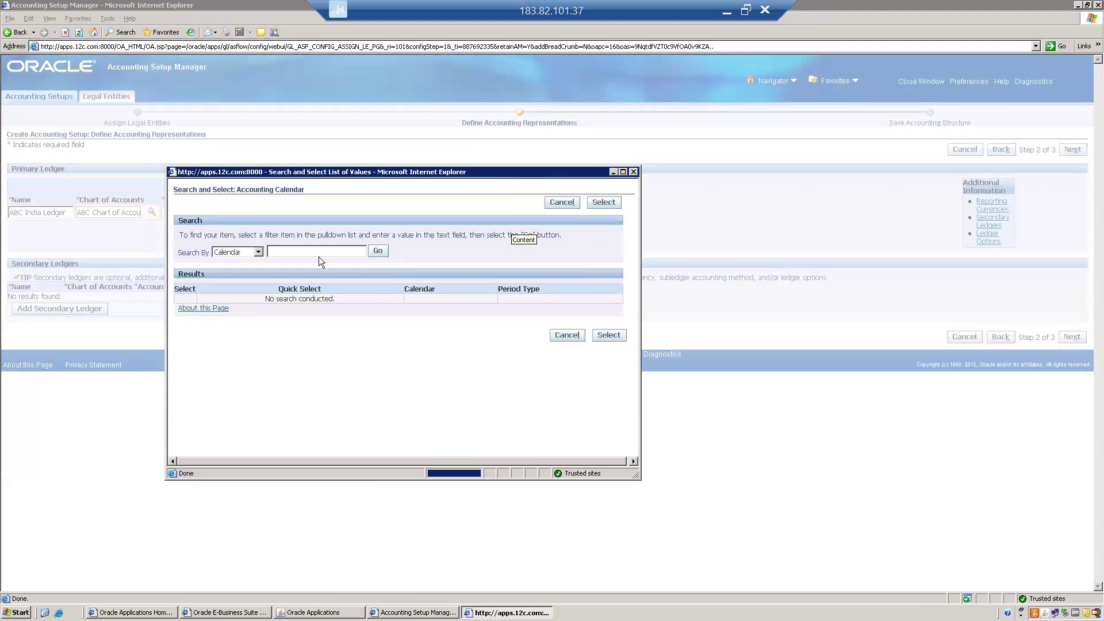
text(abc)
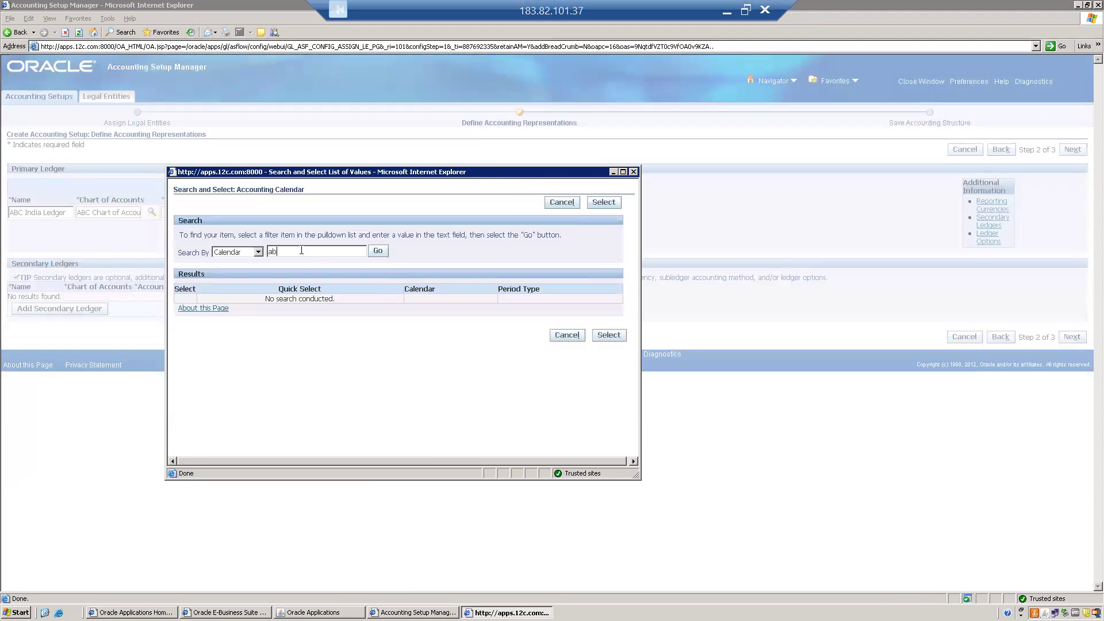
click(378, 253)
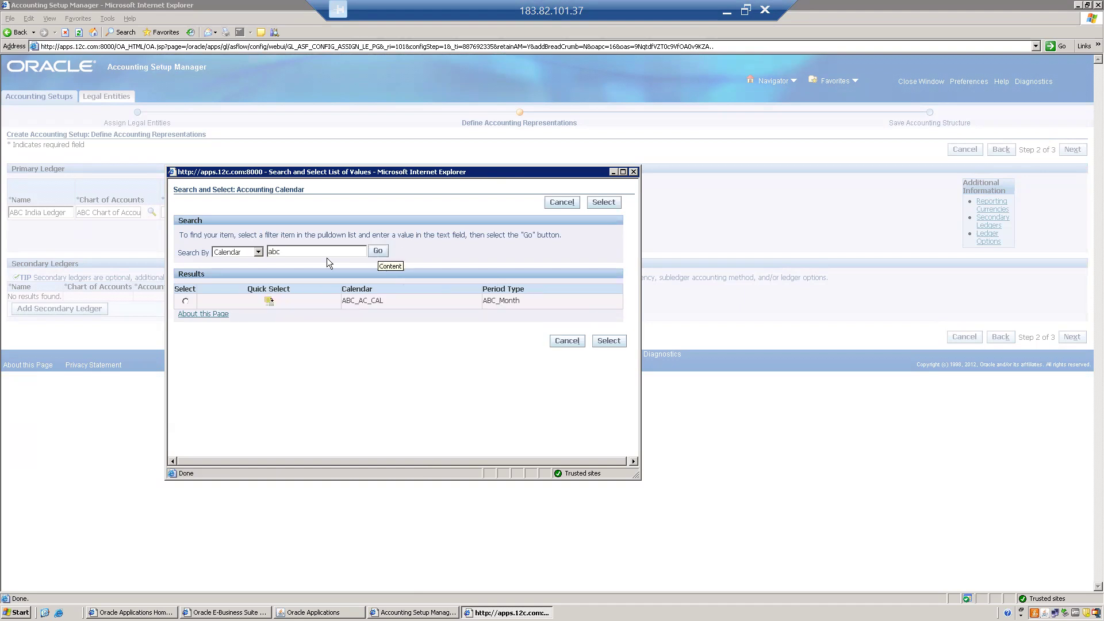
drag(322, 252, 242, 252)
key(BackSpace)
click(379, 251)
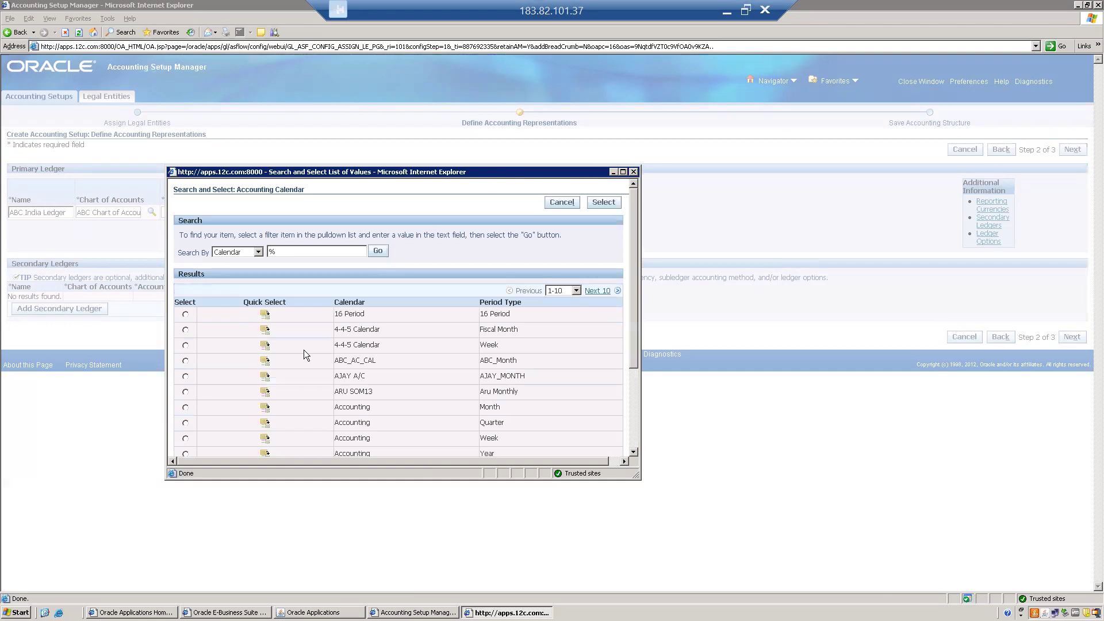
text(abc)
click(379, 253)
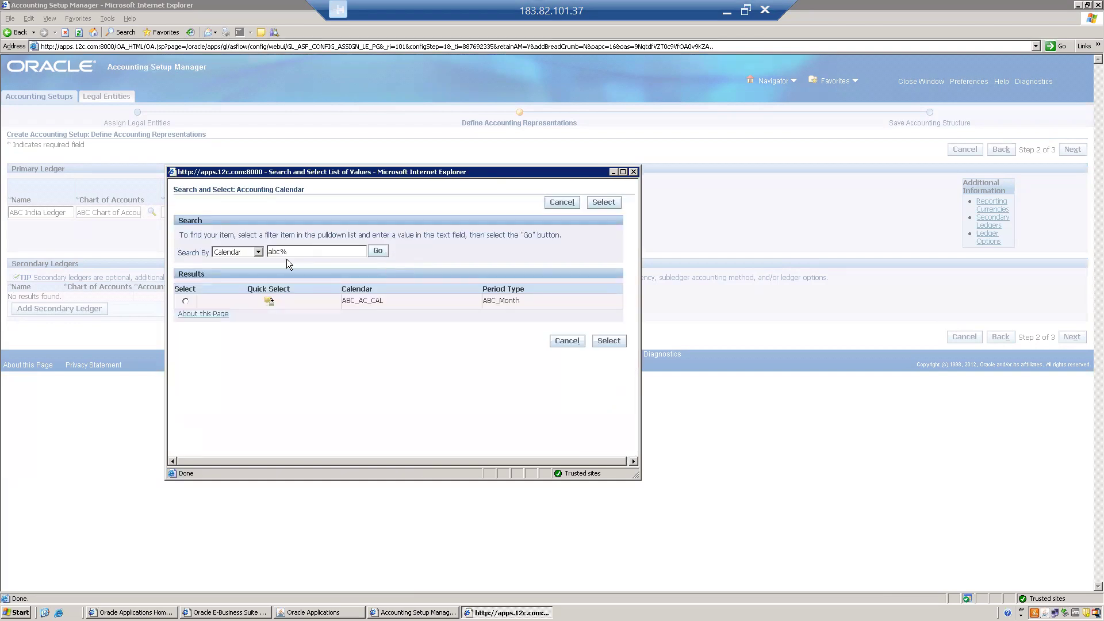
click(269, 300)
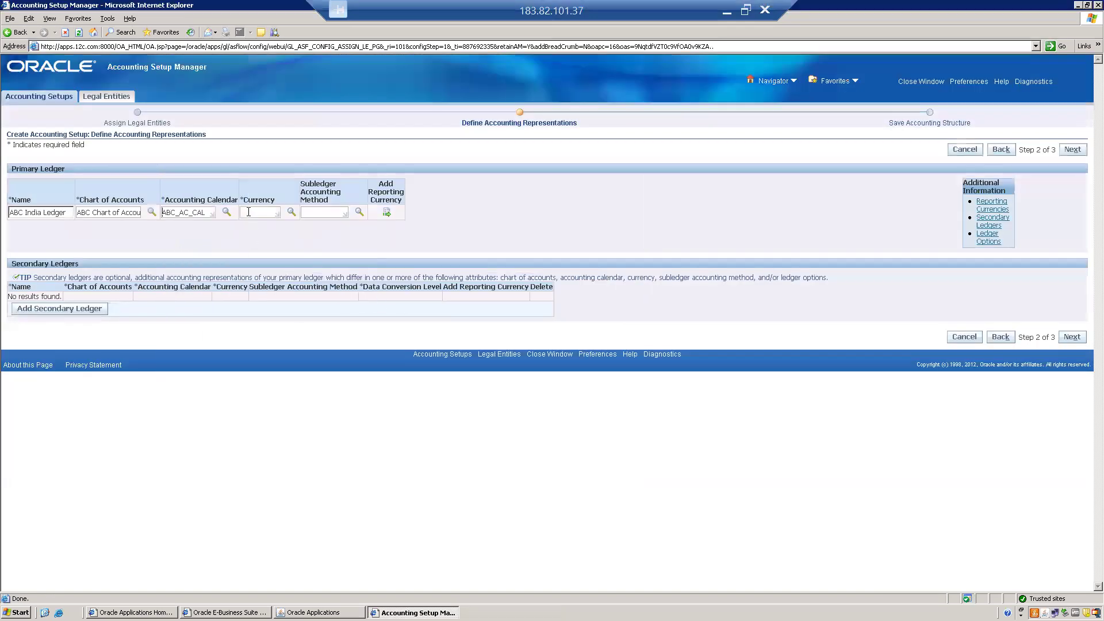
Set the ledger currency to INR and the subledger accounting method to Standard Accrual.
text(inr)
click(292, 212)
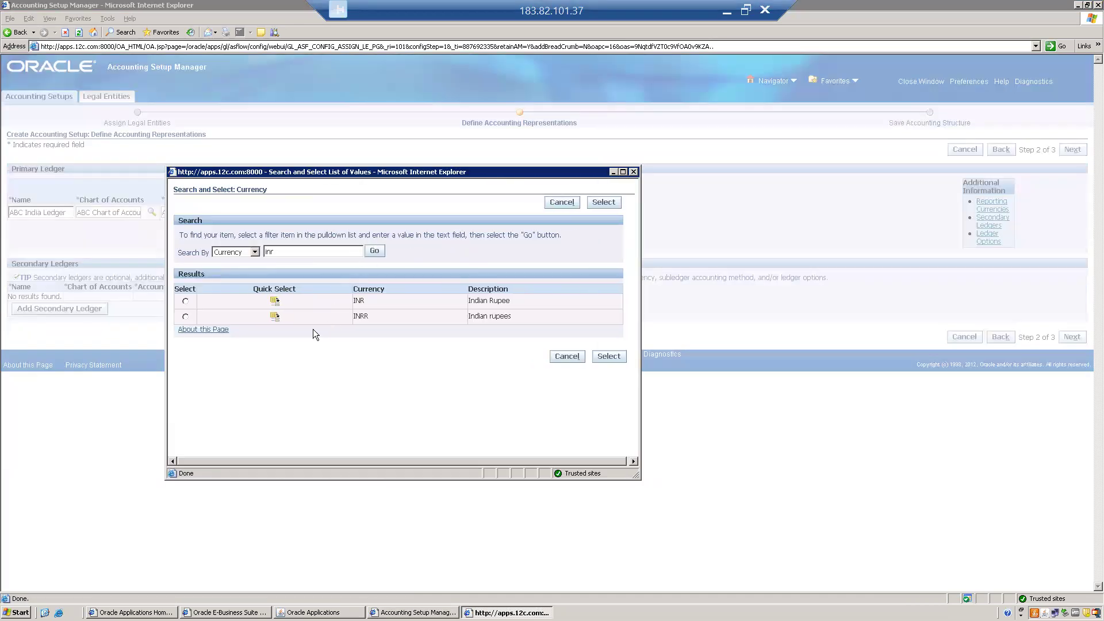
click(276, 301)
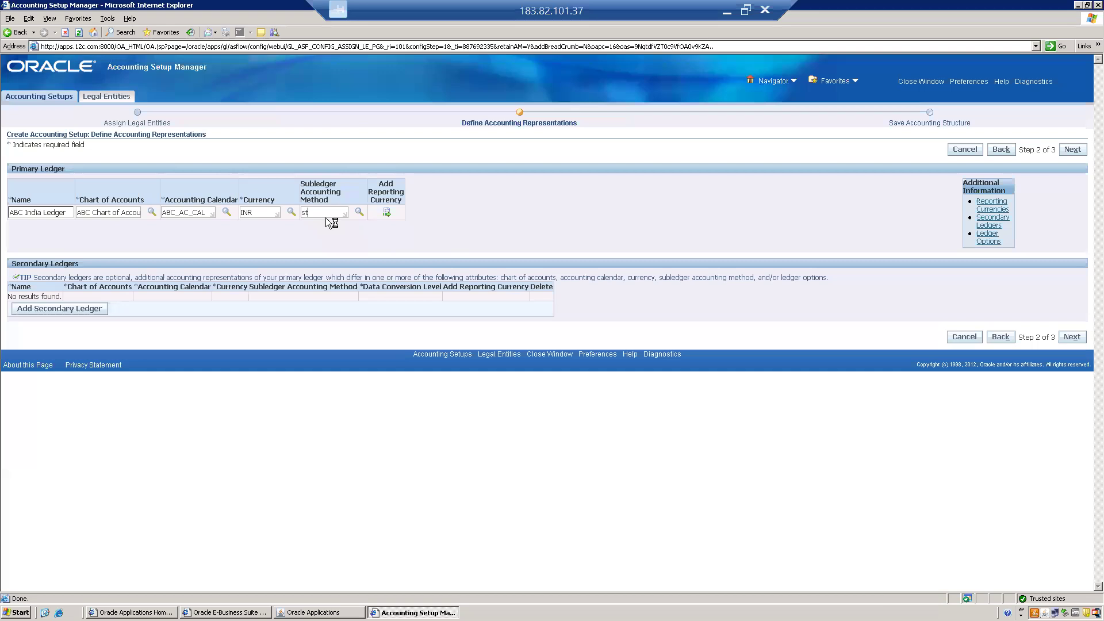
key(Tab)
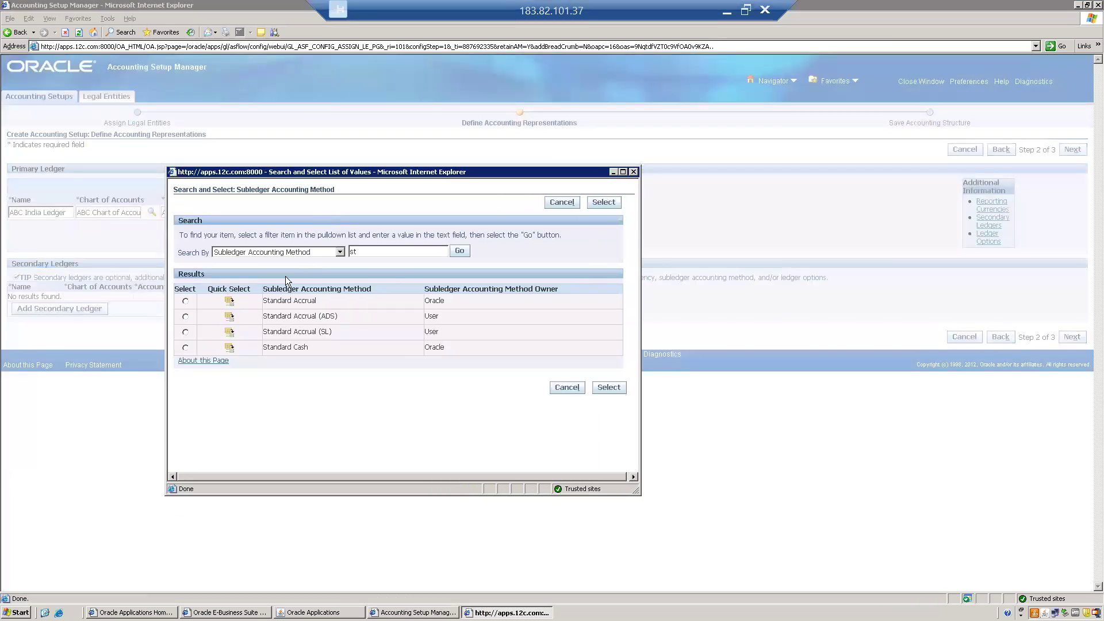
click(231, 302)
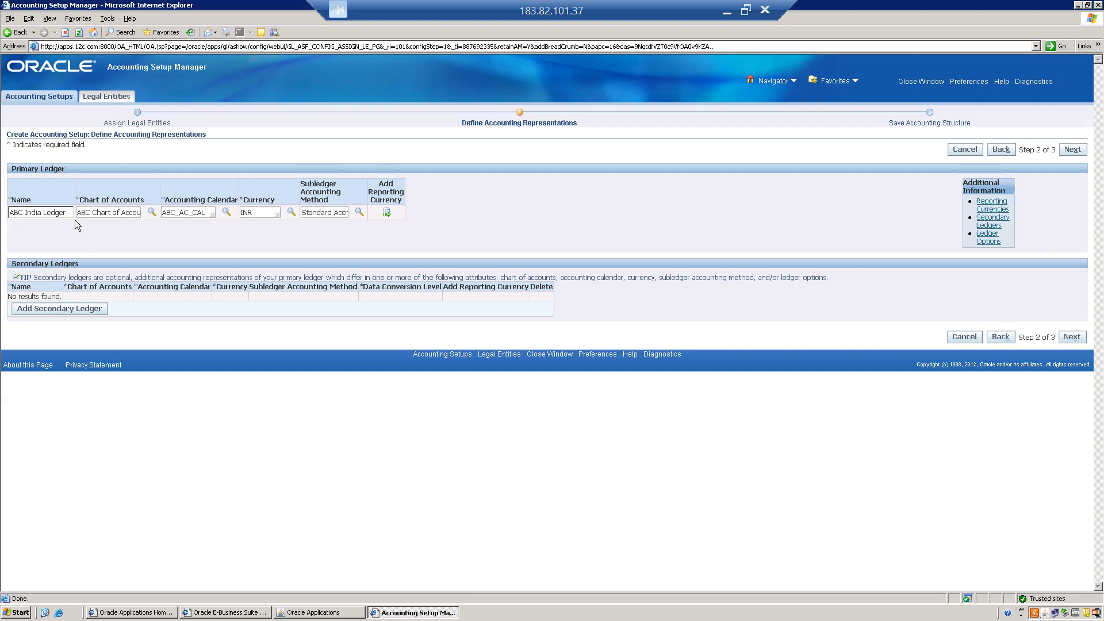
Review the ledger name and Subledger Accounting Method, then continue to Save Accounting Structure.
drag(66, 212, 12, 214)
click(183, 200)
drag(303, 182, 330, 201)
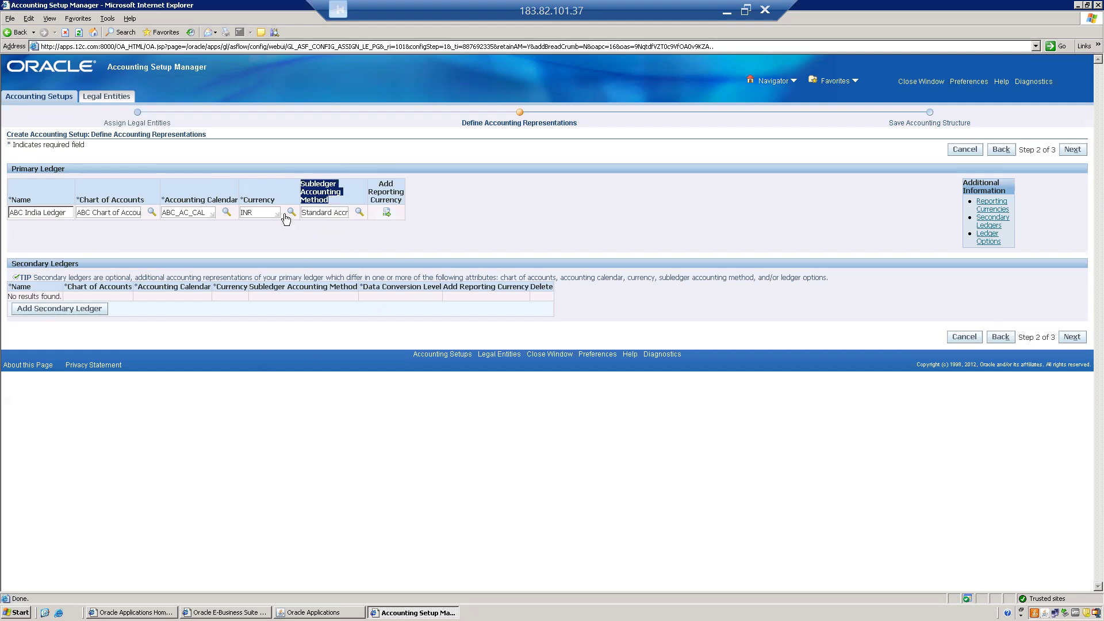
click(546, 235)
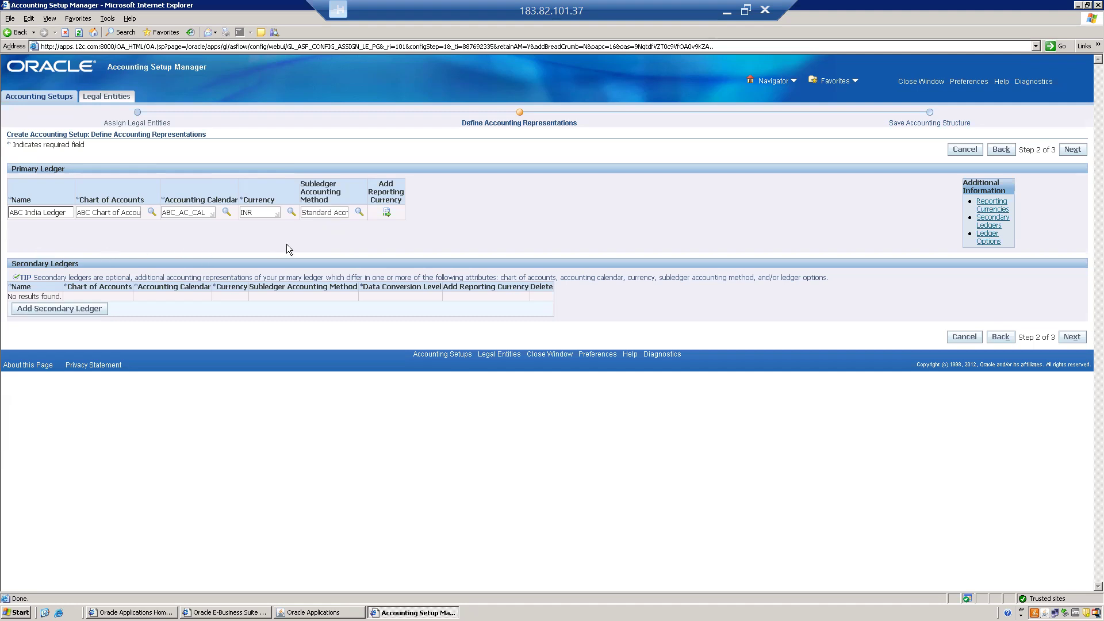
click(1071, 338)
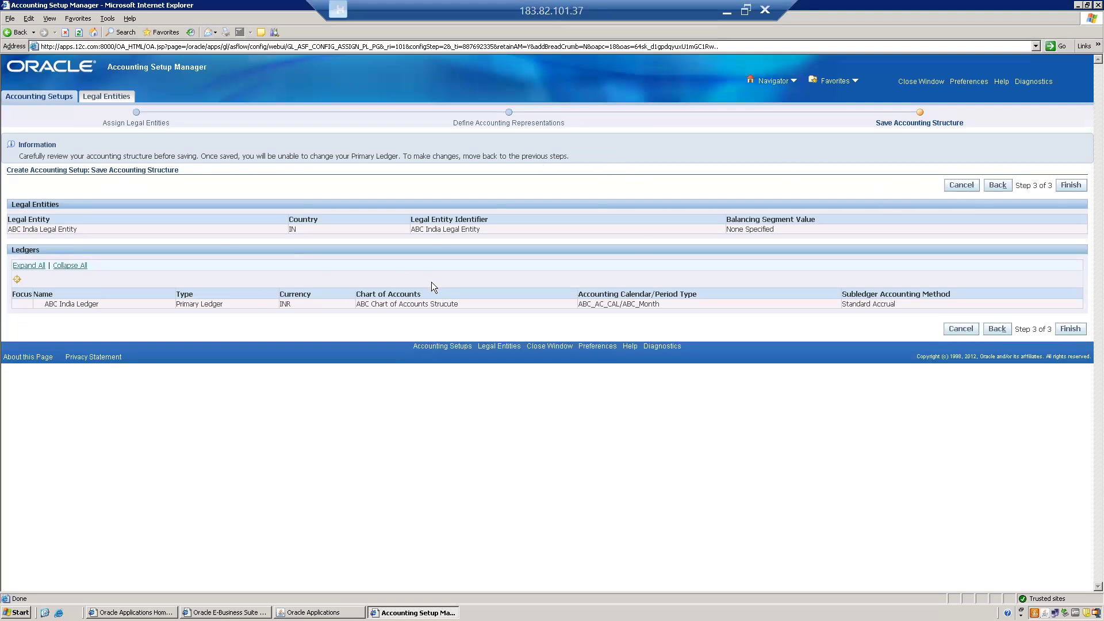
Review the ABC India Ledger row in the structure summary and finish to save it.
click(66, 315)
drag(46, 305, 913, 306)
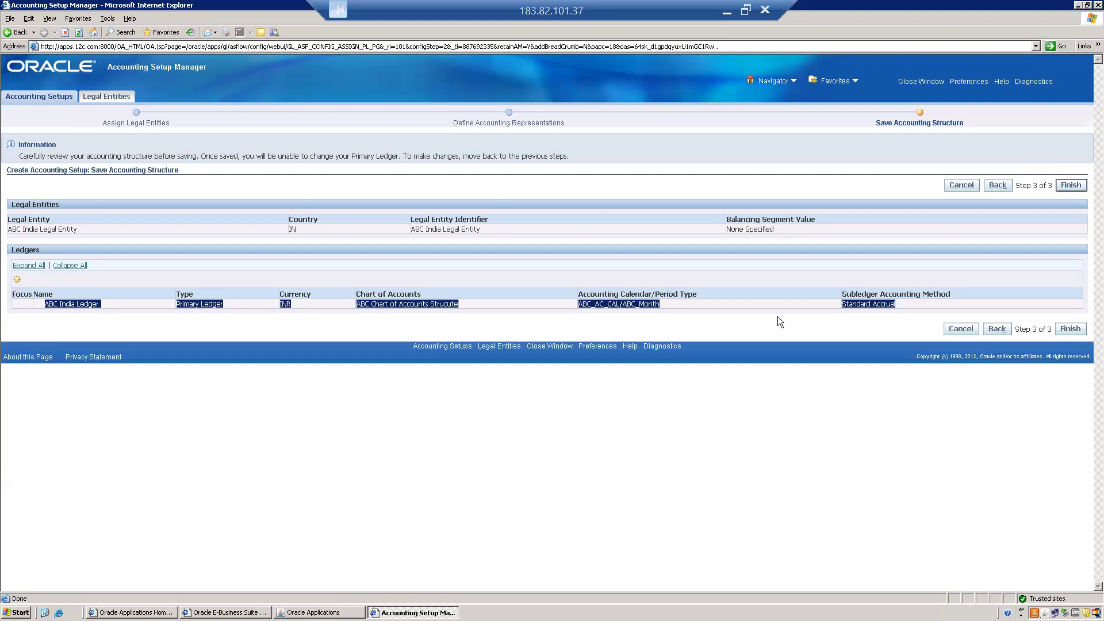
click(340, 400)
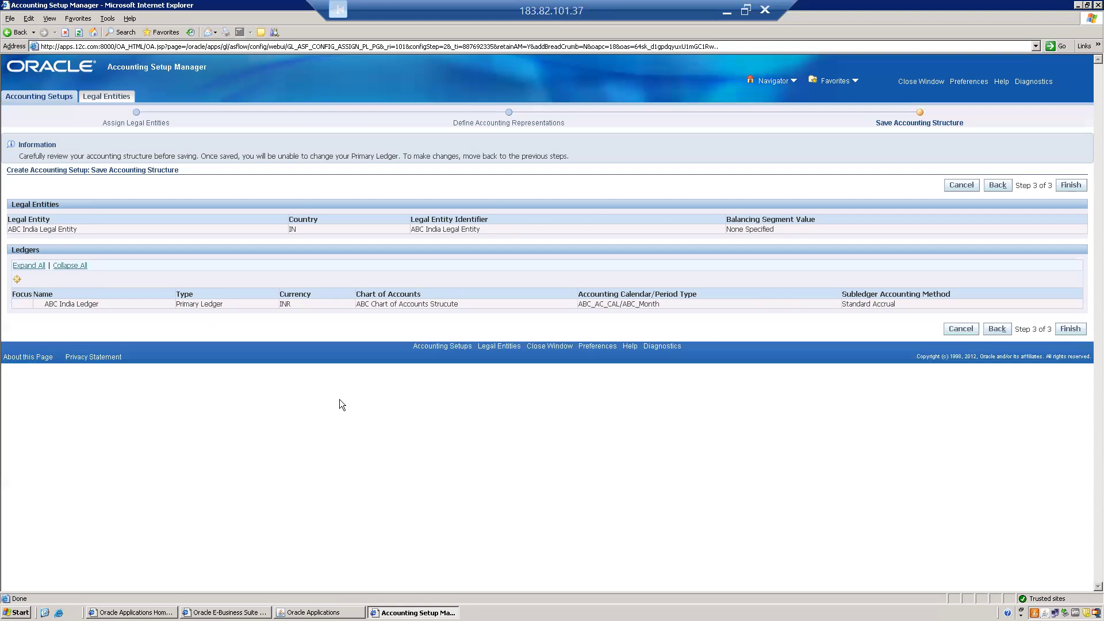
click(1071, 331)
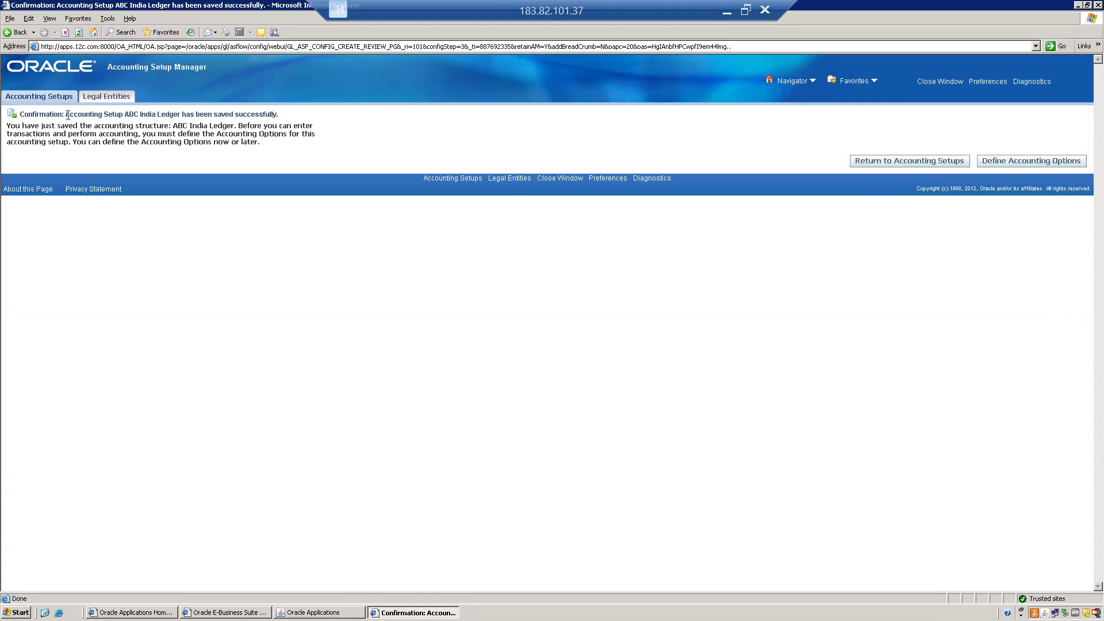
Read the saved ABC India Ledger confirmation and its accounting-options note, then start Define Accounting Options.
drag(124, 115, 257, 114)
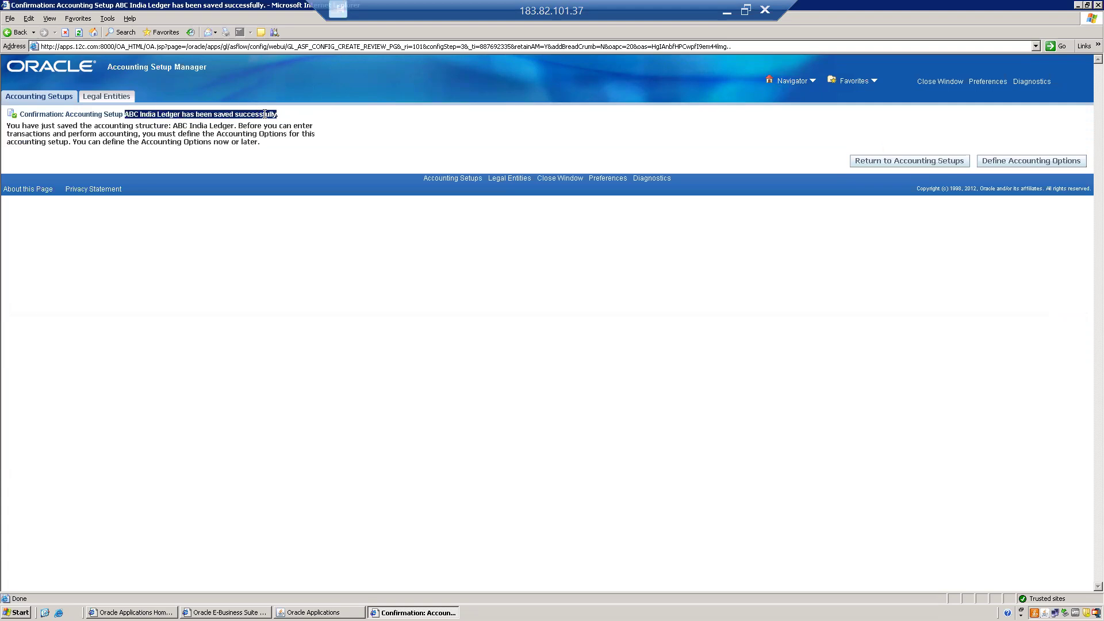
click(113, 148)
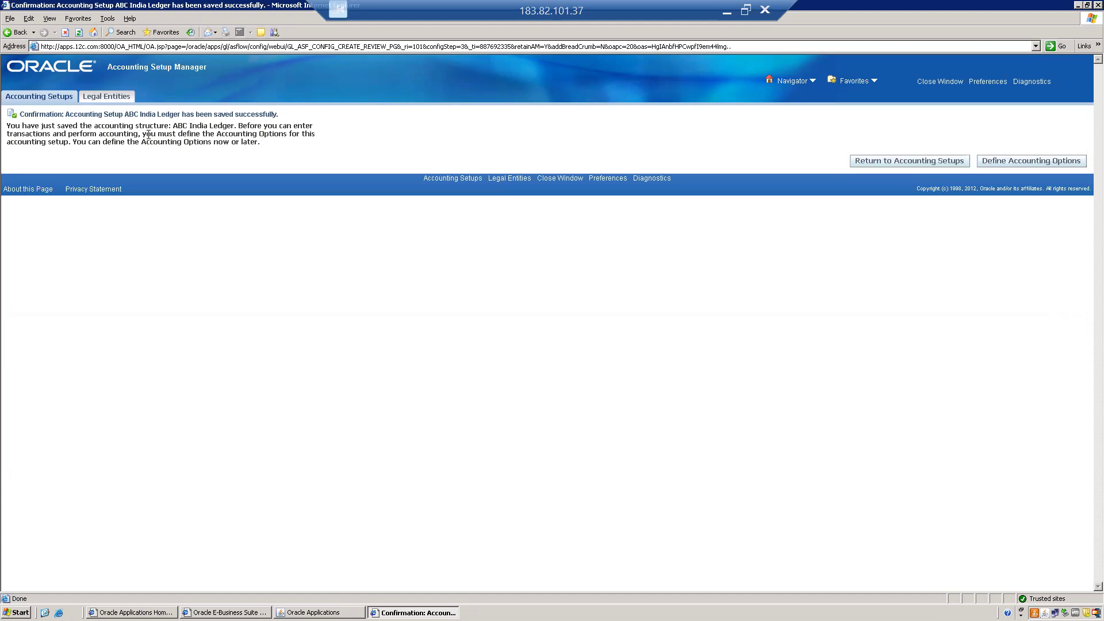
drag(143, 134, 310, 143)
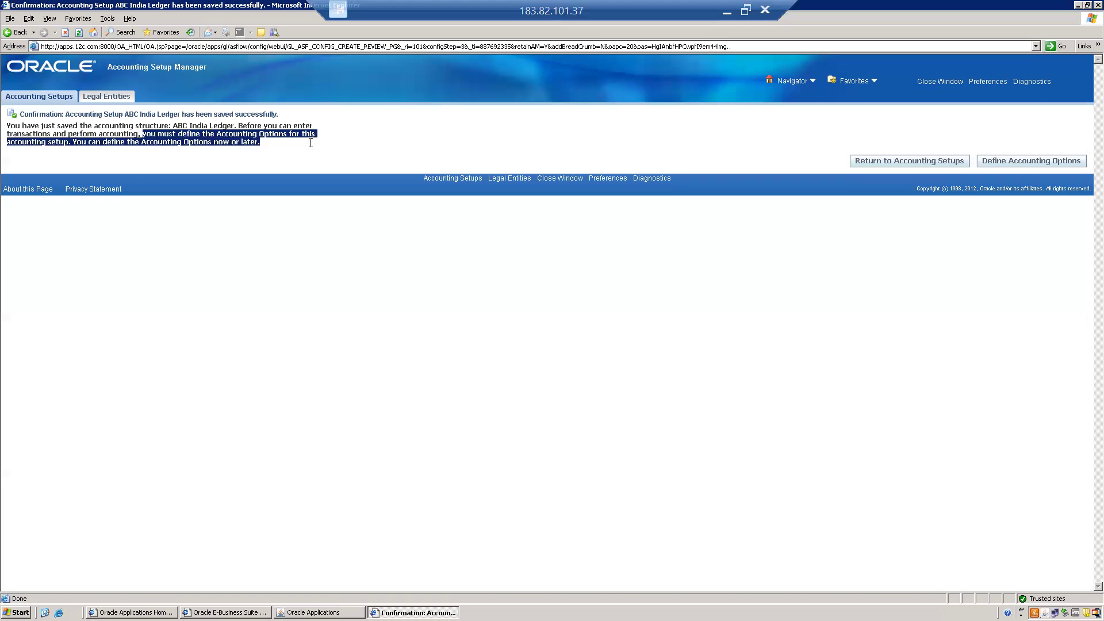
click(344, 154)
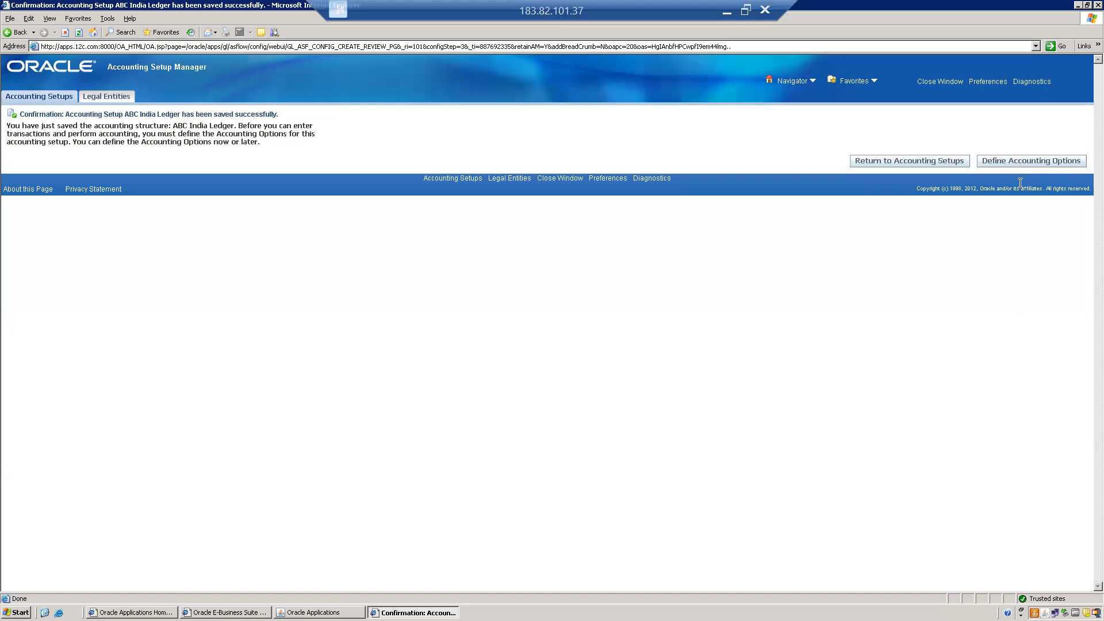
click(1016, 162)
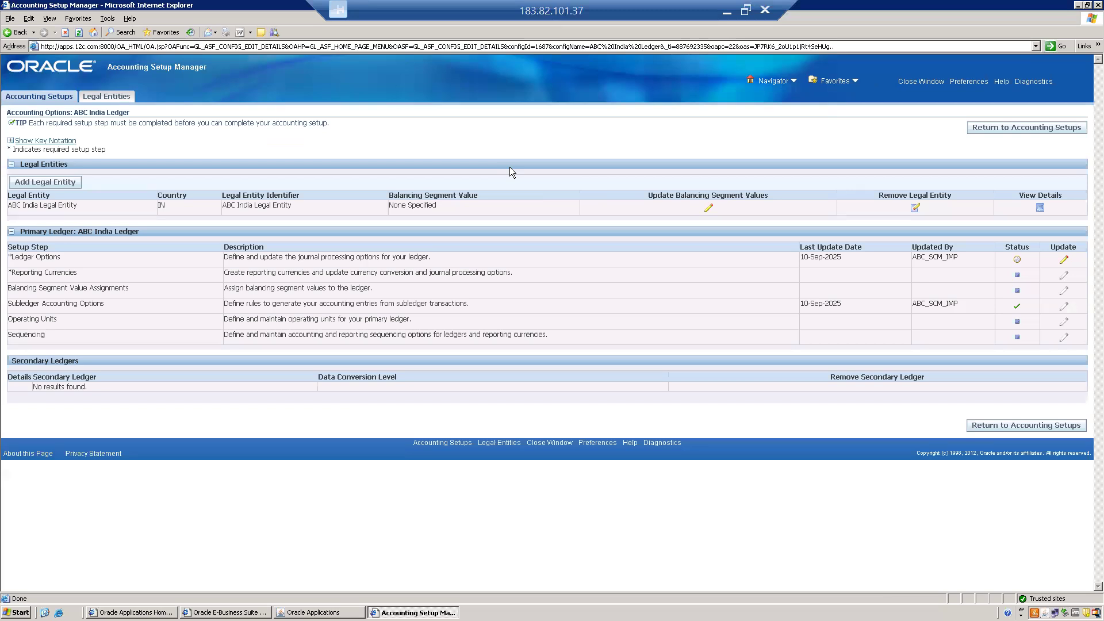
Open Update Balancing Segment Values for ABC India Legal Entity.
click(710, 210)
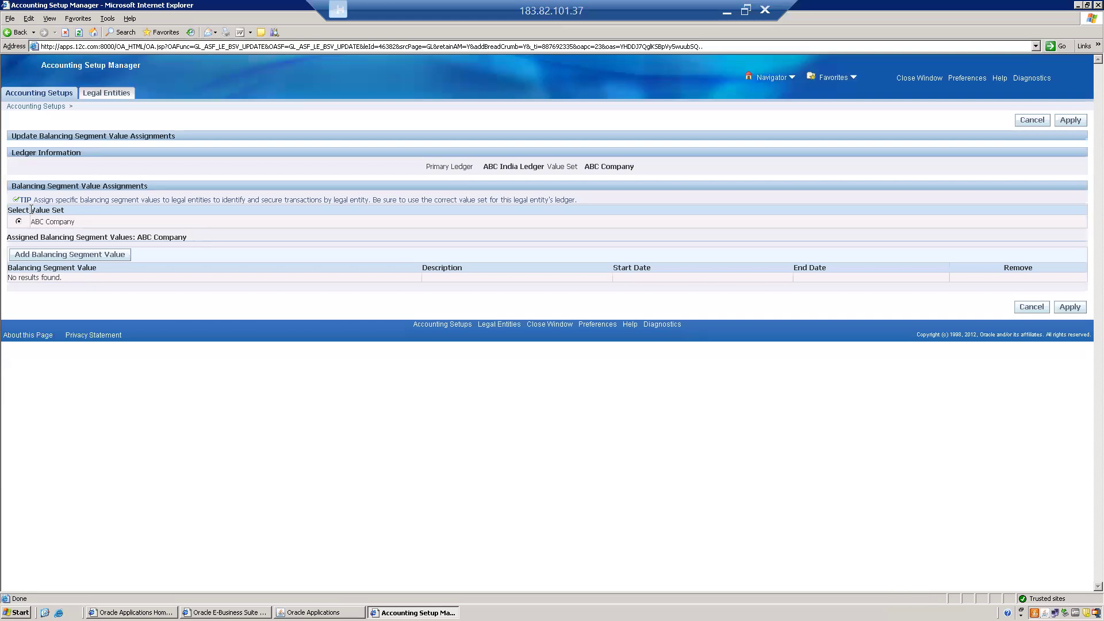
Add balancing segment value 10 (ABC India Pvt Ltd) to ABC India Legal Entity and apply it.
drag(31, 211, 69, 210)
click(69, 254)
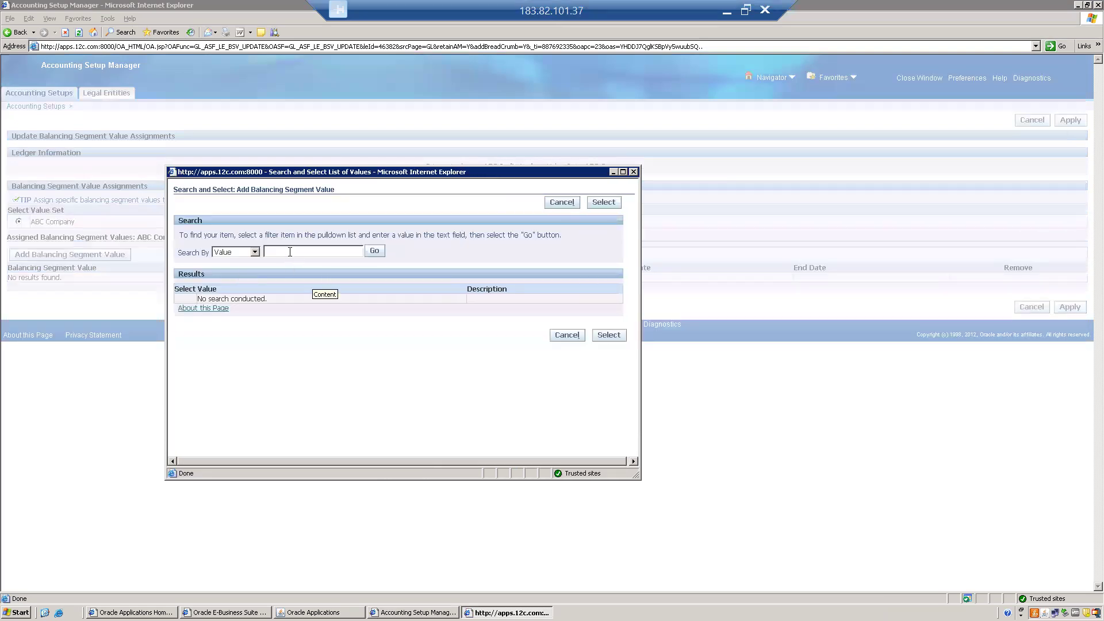
click(375, 252)
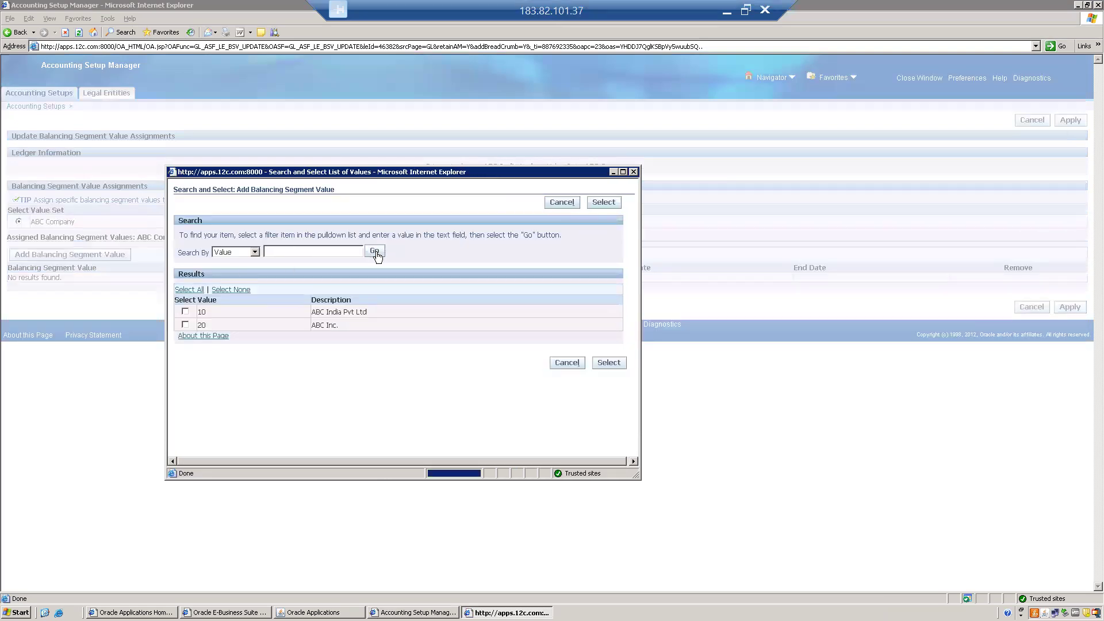
click(186, 312)
click(607, 364)
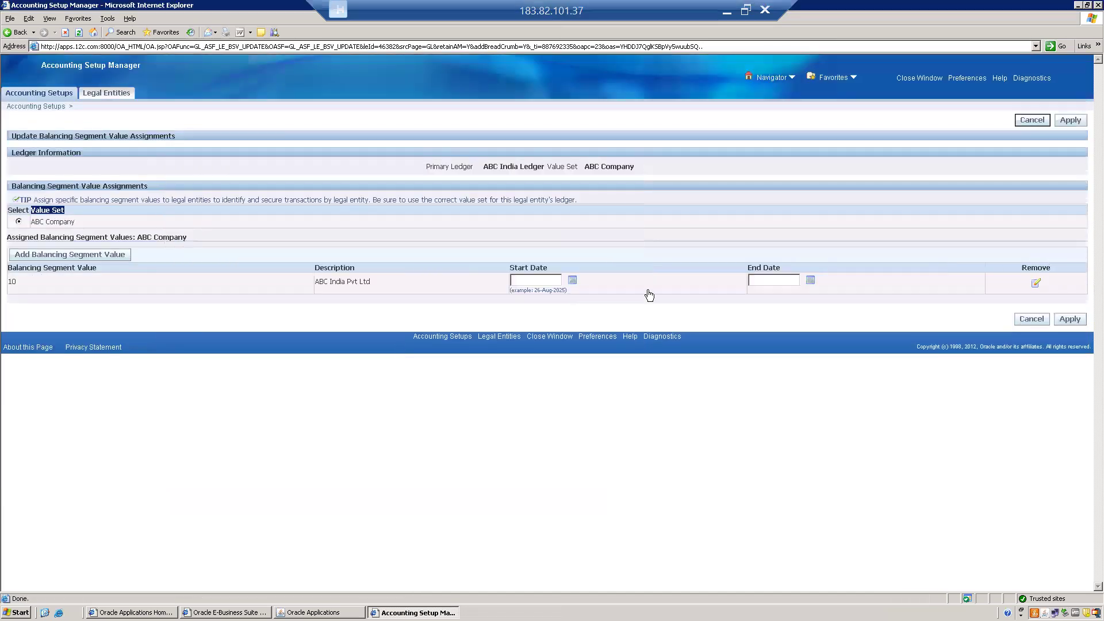
click(1070, 319)
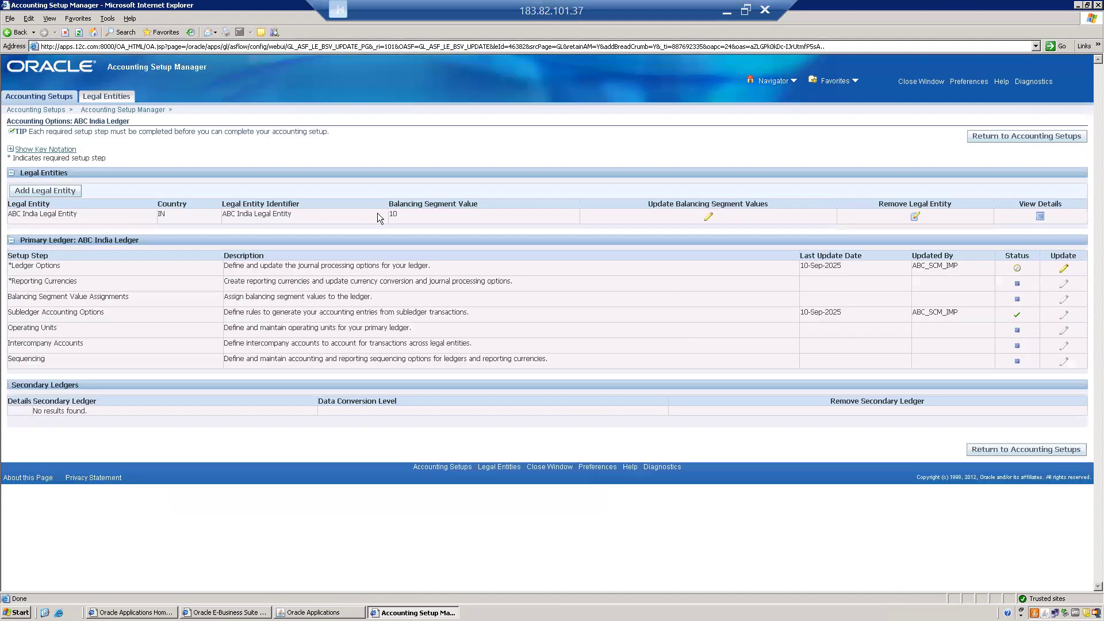
drag(398, 214, 387, 214)
click(607, 180)
mouse_move(1016, 270)
click(1064, 271)
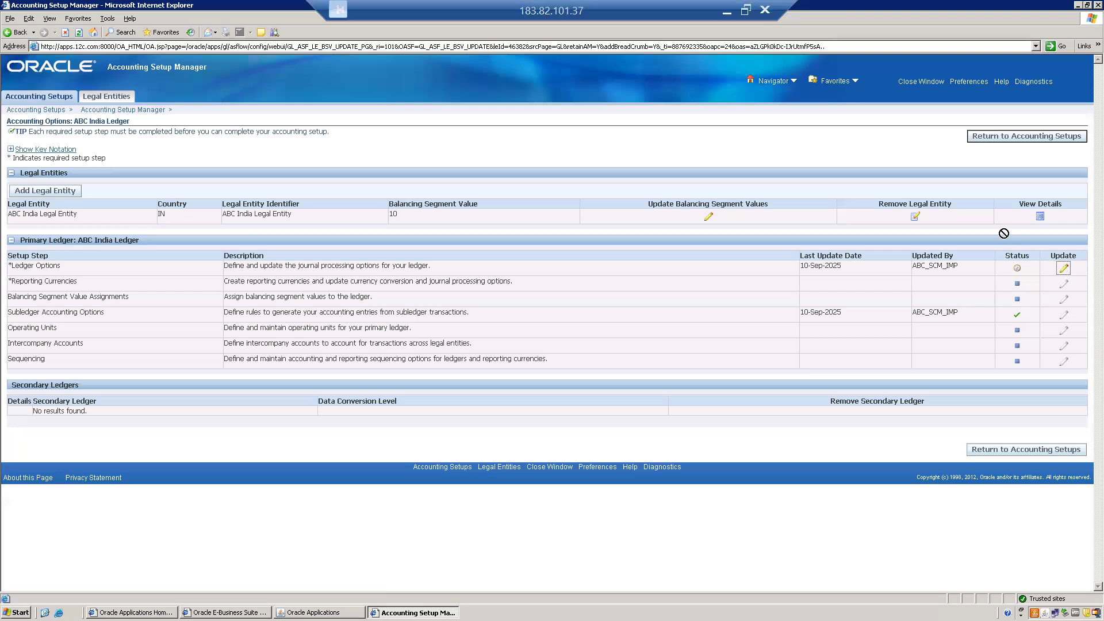
click(1064, 269)
drag(61, 267, 13, 267)
click(1024, 231)
Open Ledger Options for update and review the ledger name and its L1520 INR short name.
click(1065, 269)
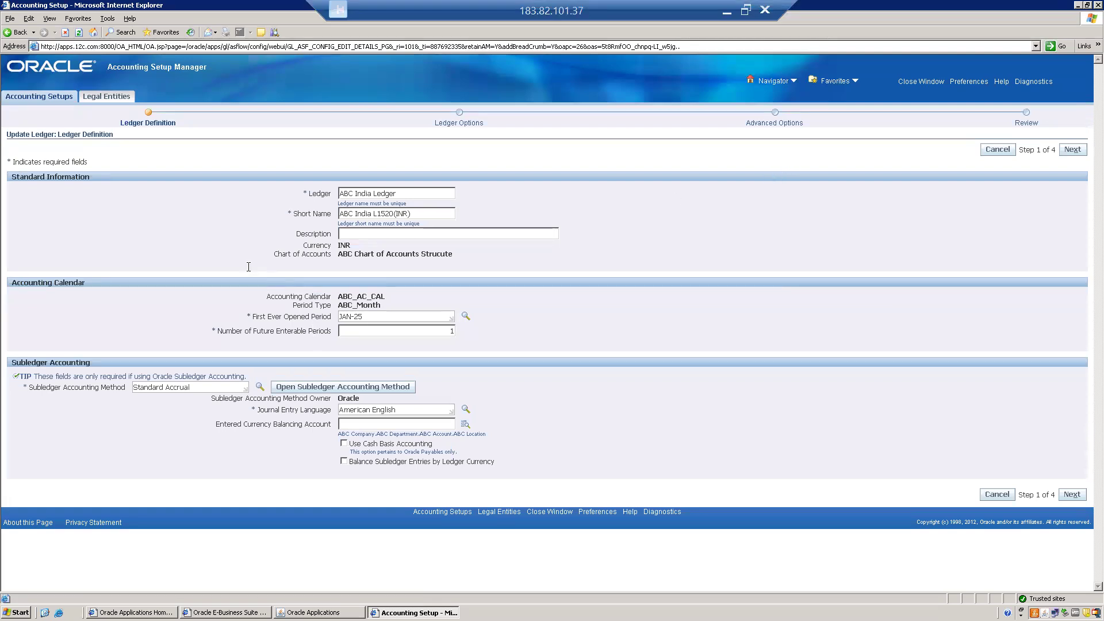
click(412, 193)
double_click(383, 214)
double_click(401, 214)
click(517, 261)
Review the chart of accounts, ABC_AC_CAL calendar, monthly period type and first opened period JAN-25.
drag(339, 253, 454, 256)
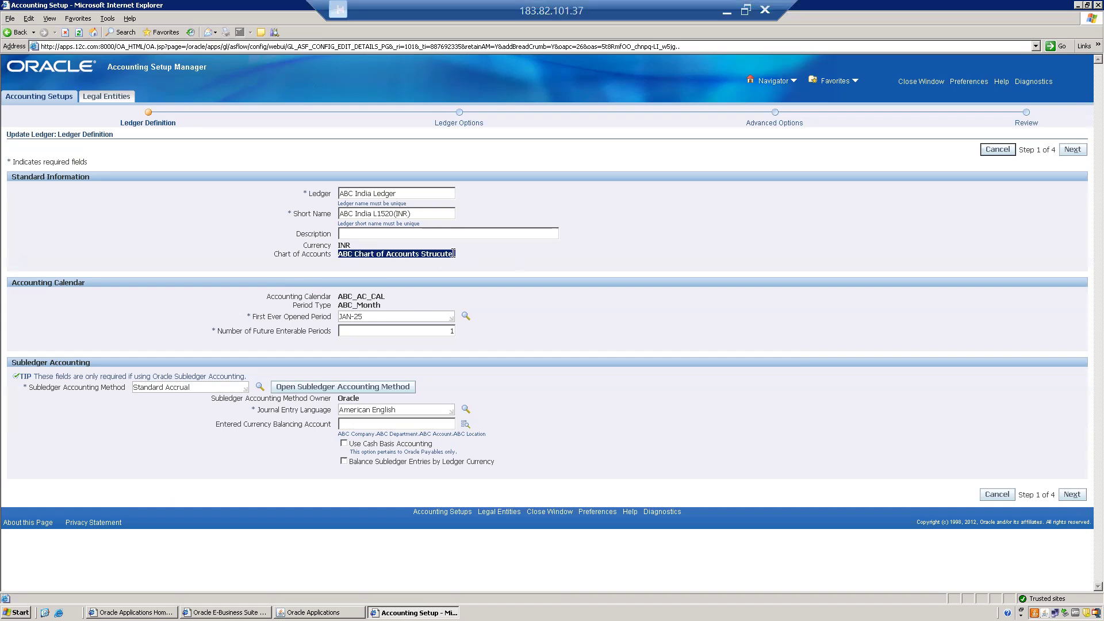
click(507, 258)
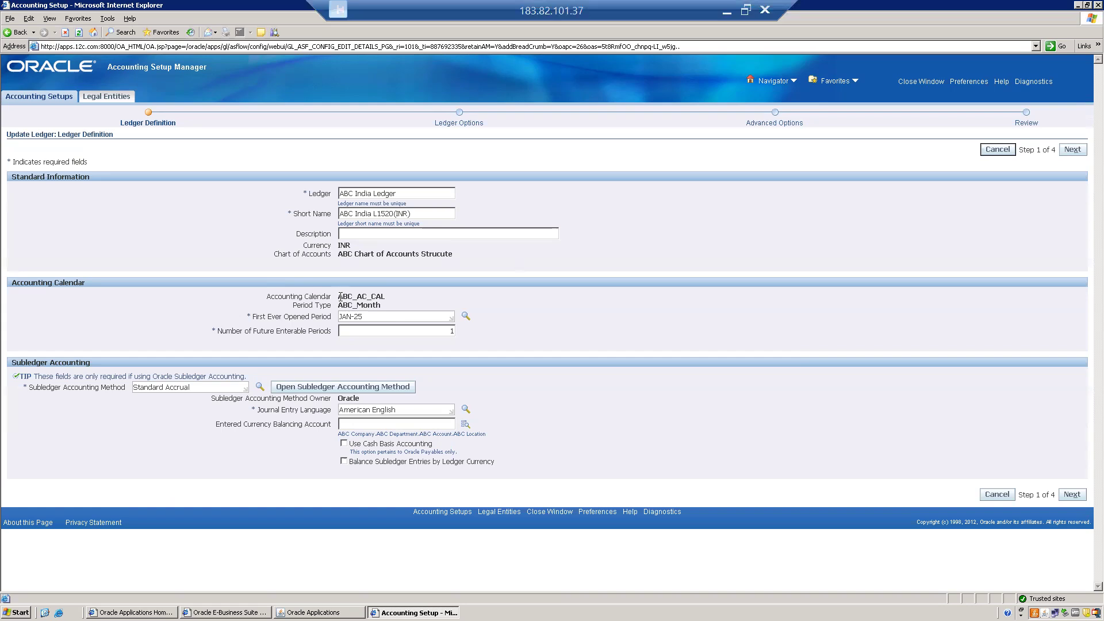
drag(341, 297, 397, 294)
double_click(366, 305)
click(377, 317)
Advance to Ledger Options and open the Retained Earnings Account lookup.
click(1072, 496)
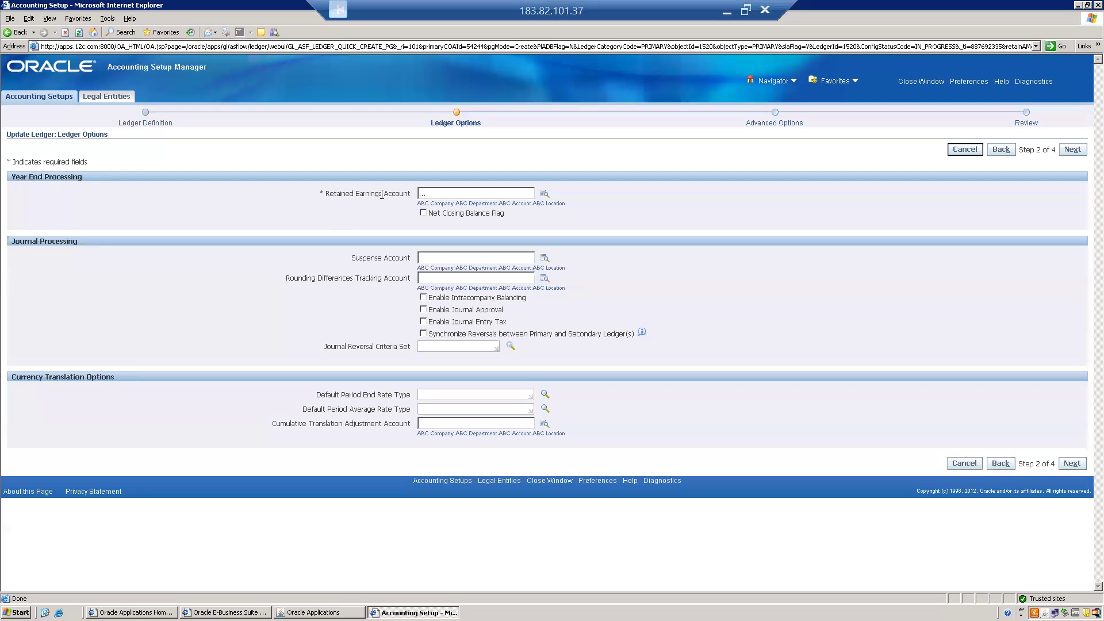
drag(409, 192, 327, 194)
click(384, 162)
click(545, 199)
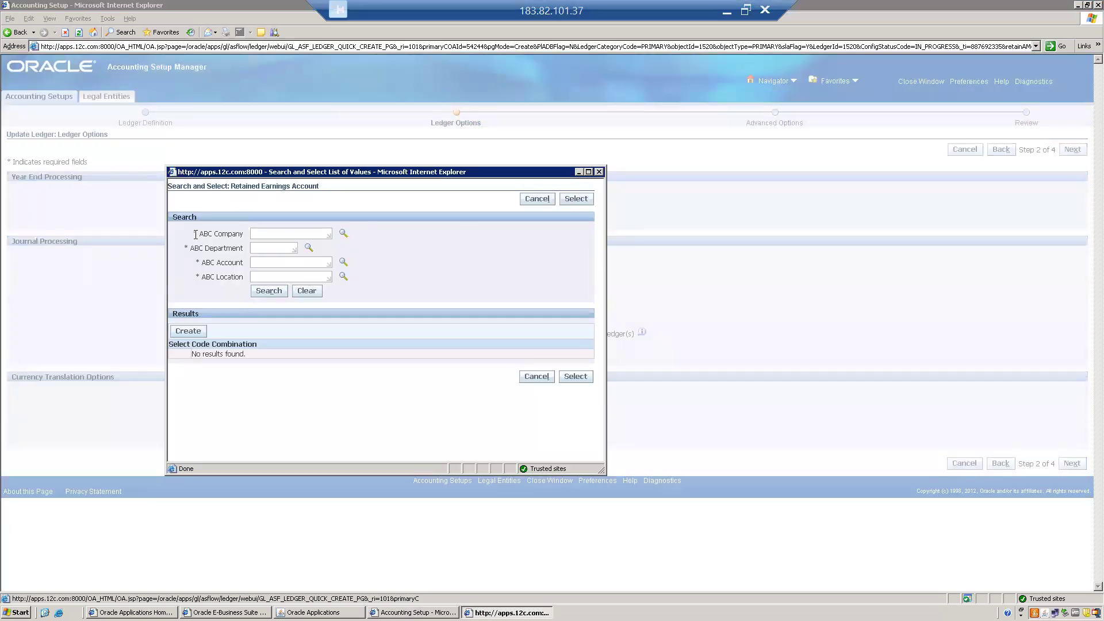
Pick company 10 (ABC India Pvt Ltd) and department 102 (Finance Dept) in the account search.
drag(199, 233, 224, 284)
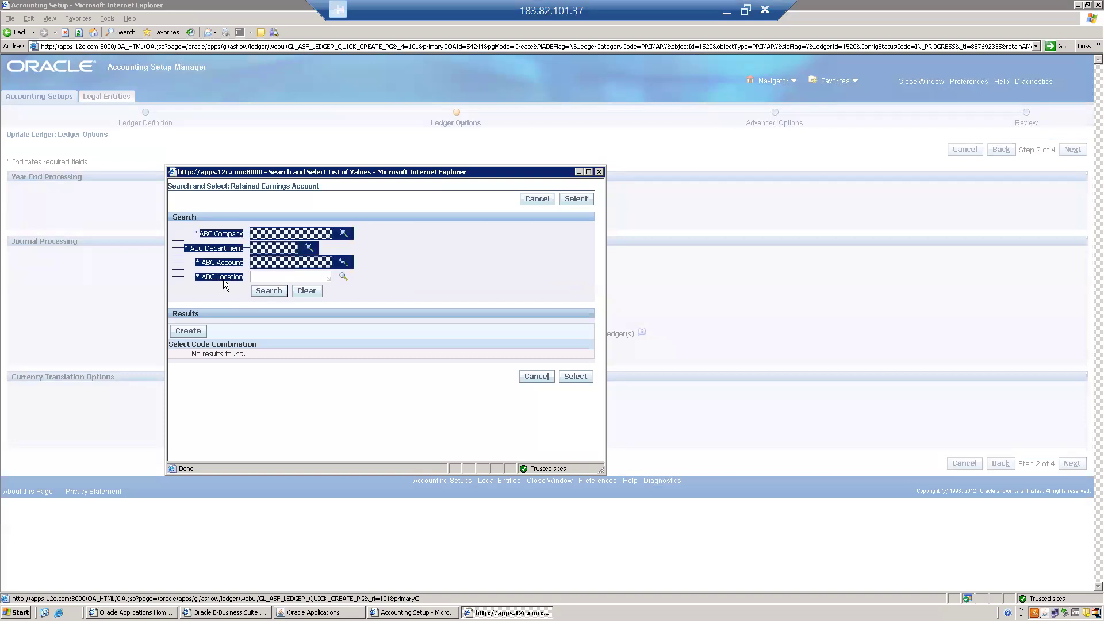
click(476, 283)
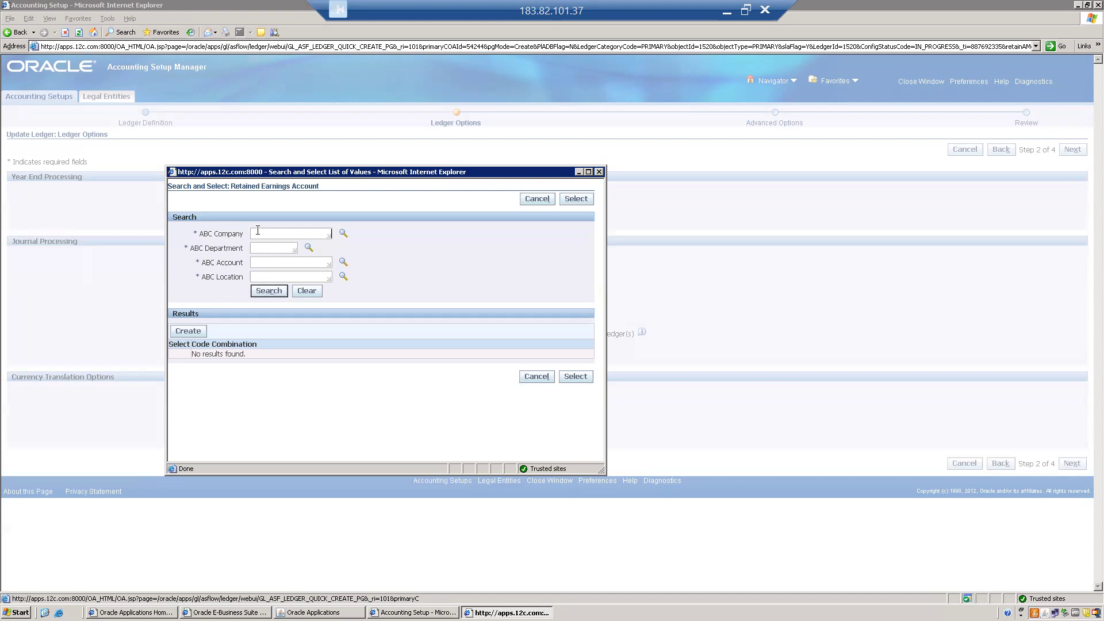
click(343, 232)
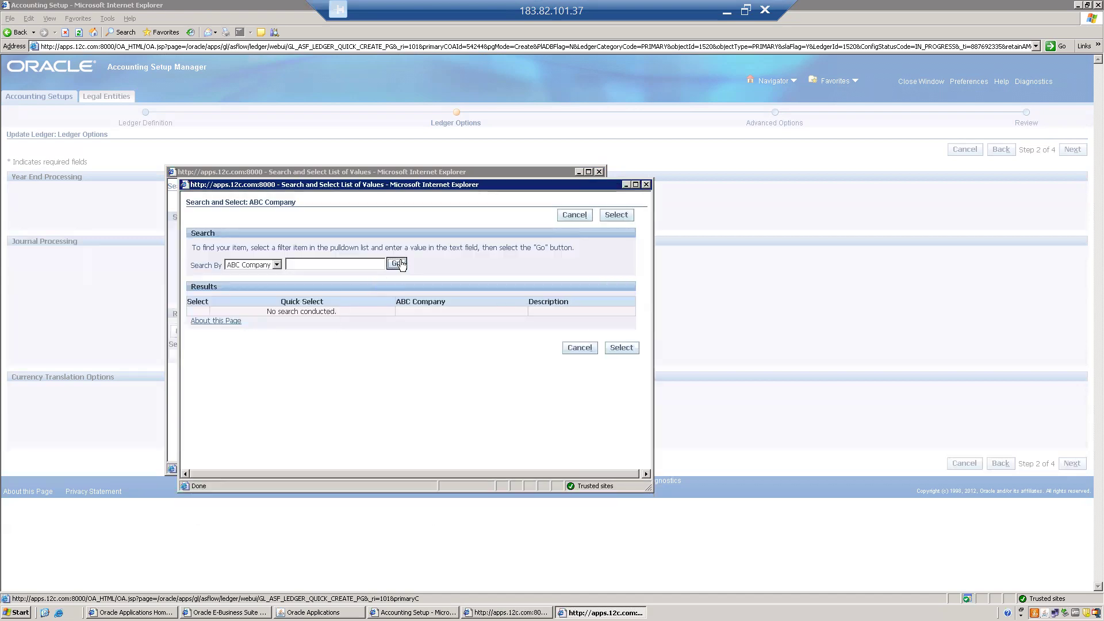
click(271, 314)
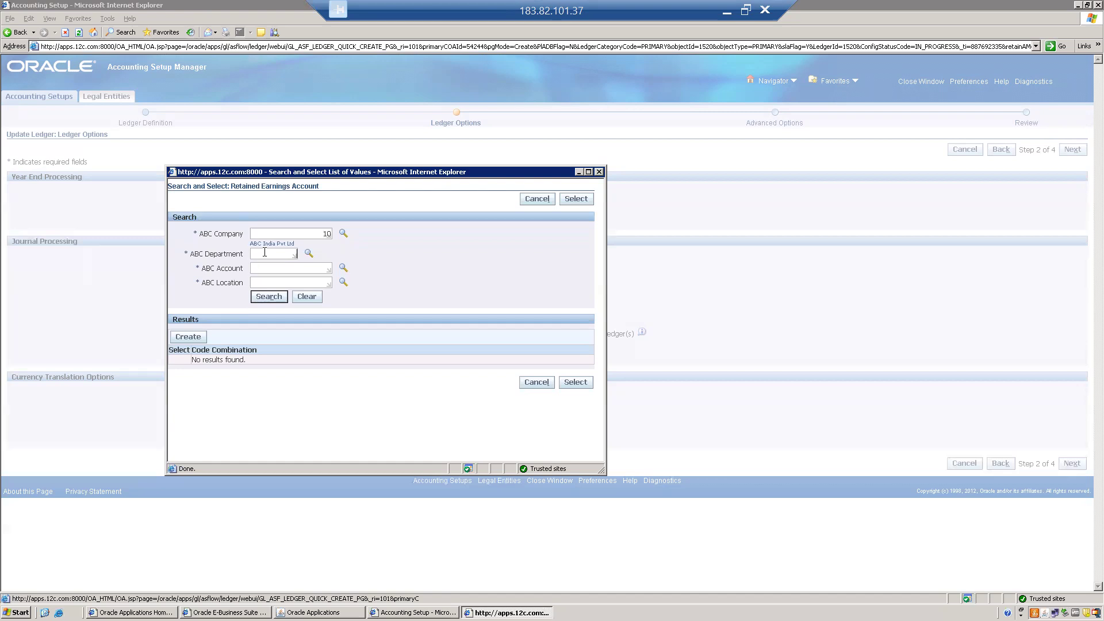
click(309, 253)
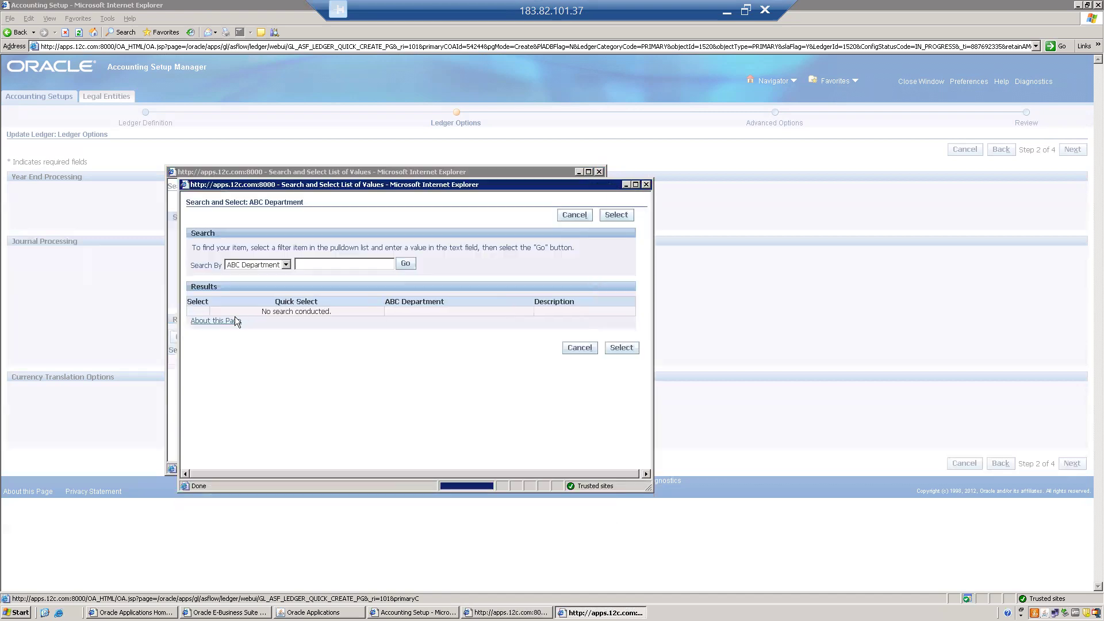
click(408, 264)
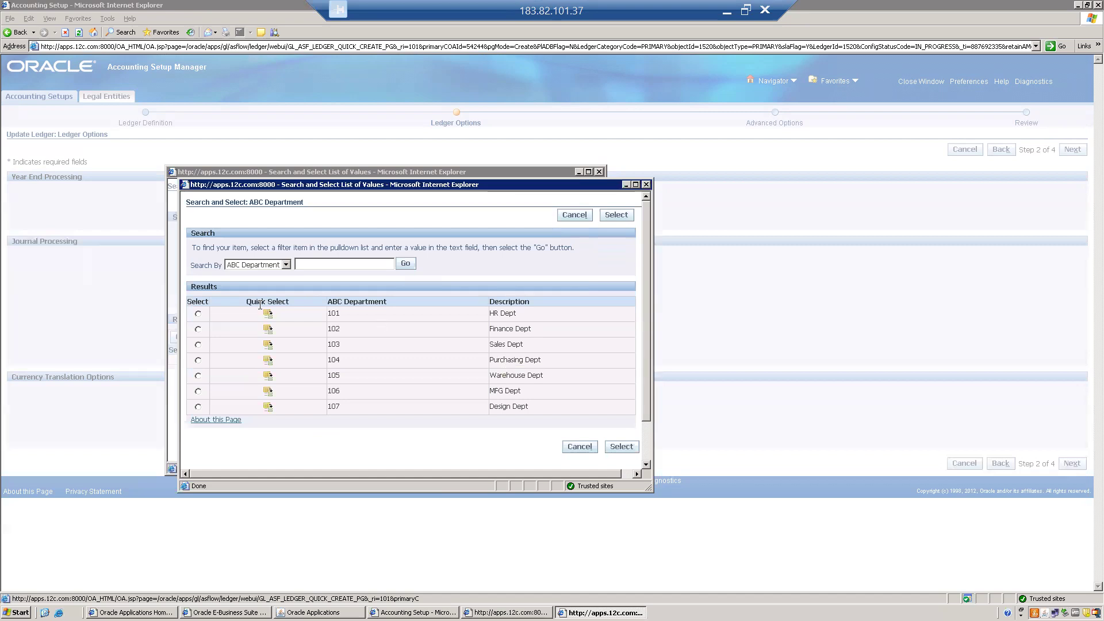
click(268, 330)
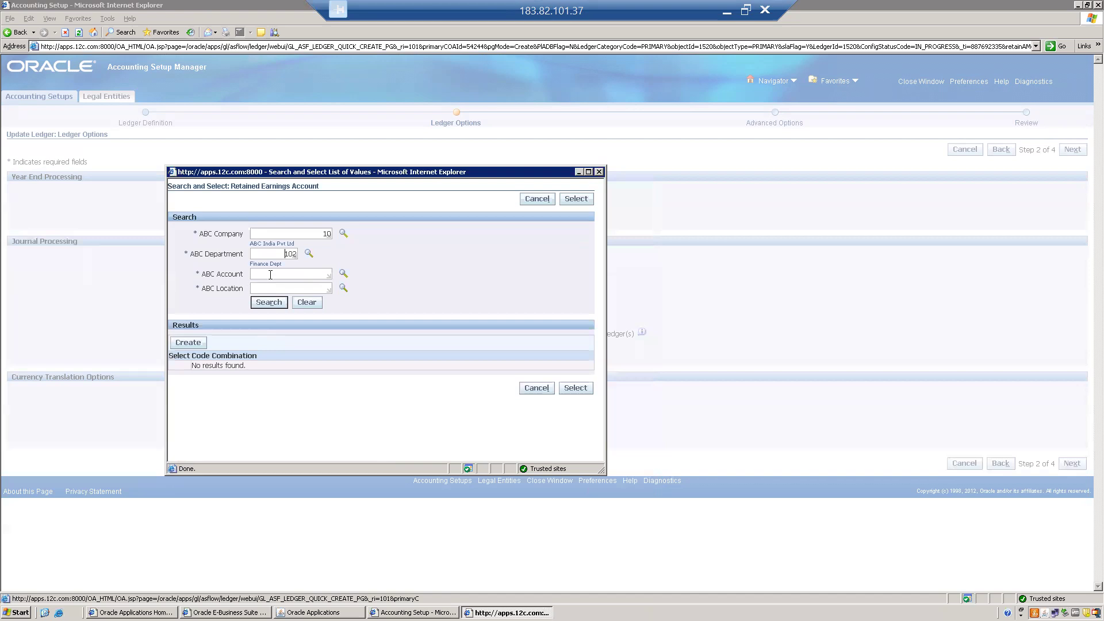
Choose account 1001 (Retained Earnings Account) and browse the location values.
click(340, 274)
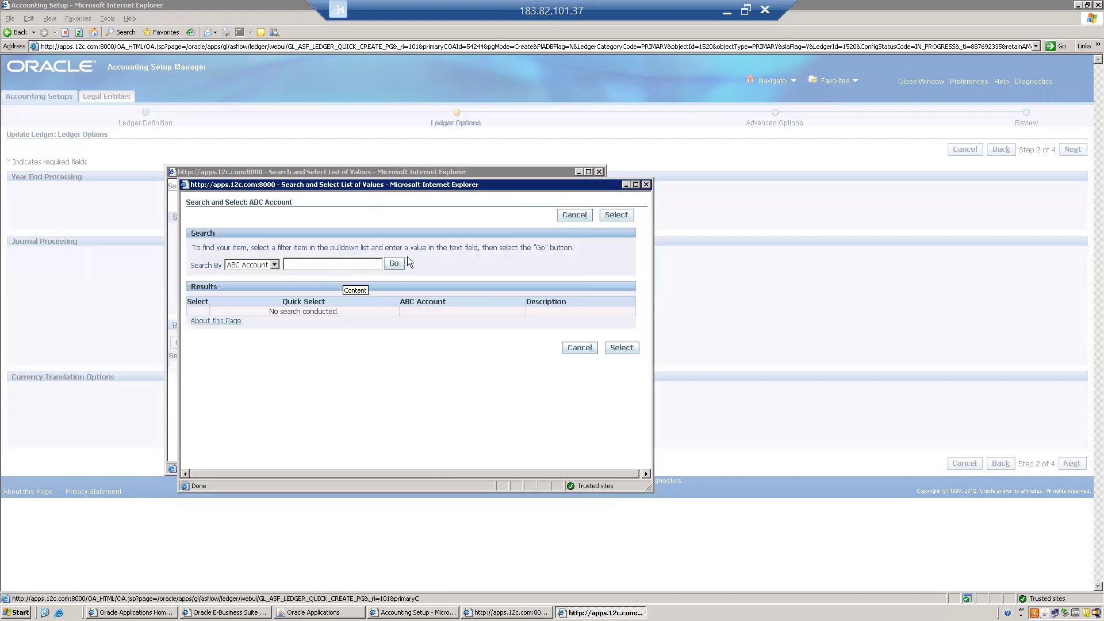
click(394, 265)
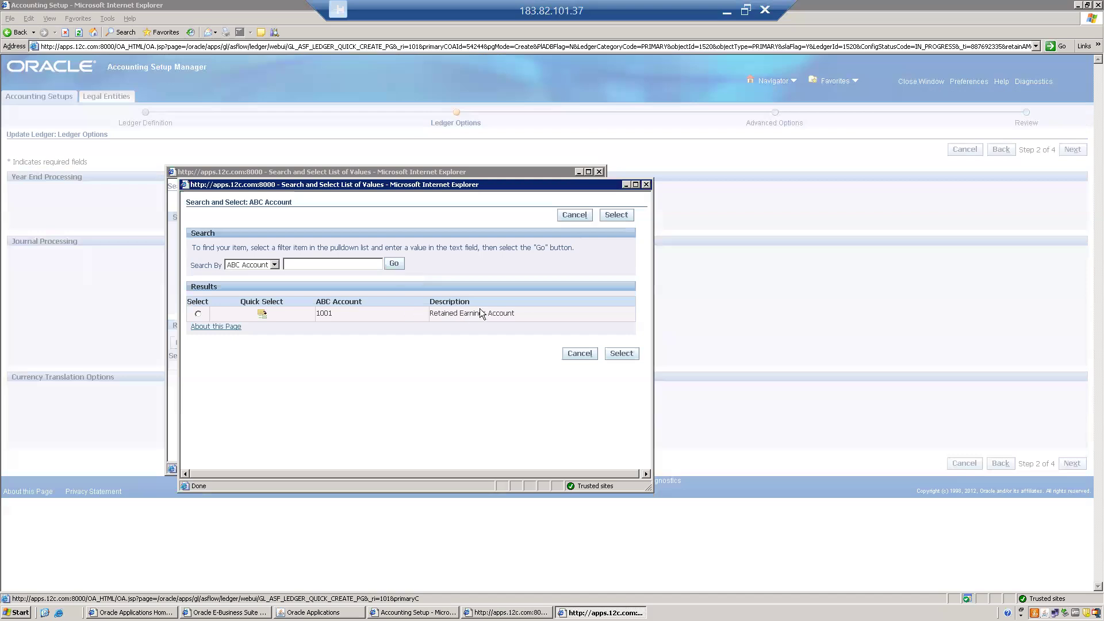
click(262, 313)
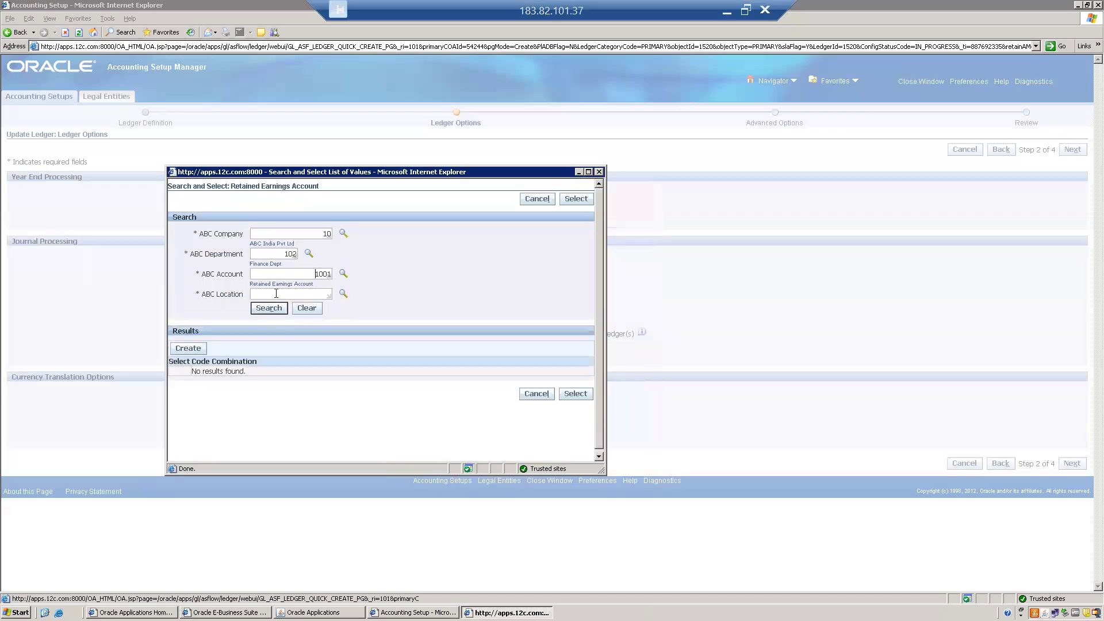
click(343, 294)
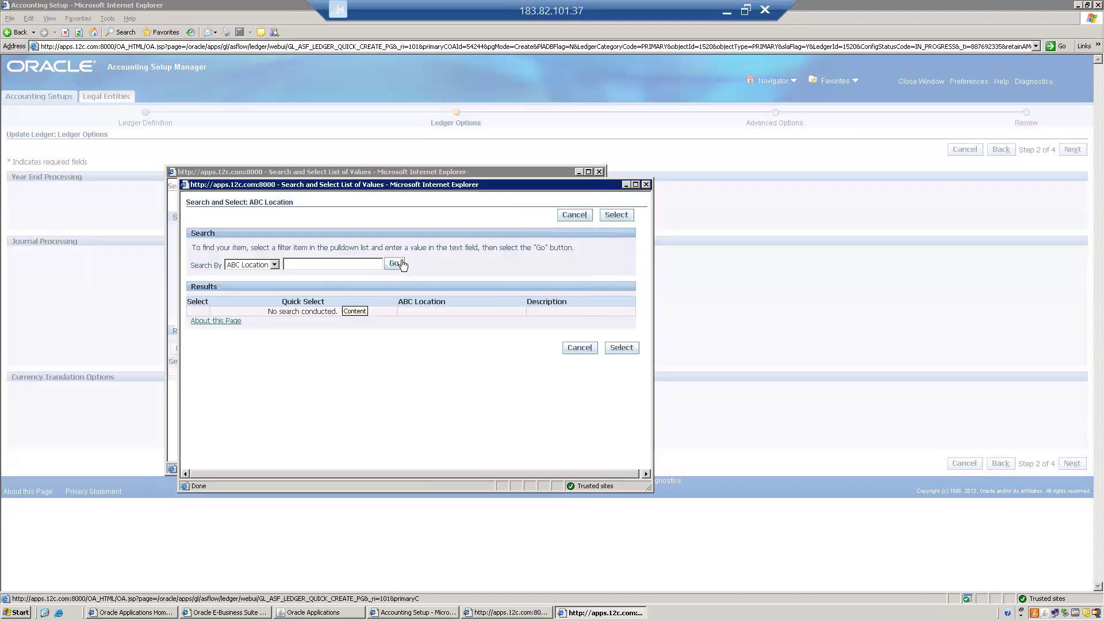
click(402, 264)
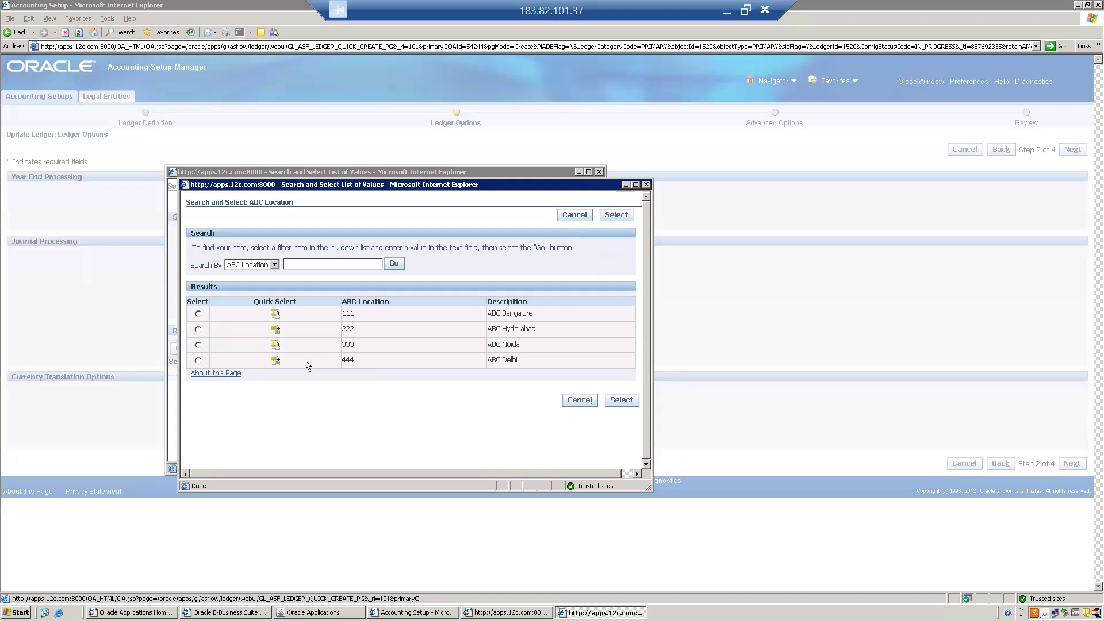
click(576, 215)
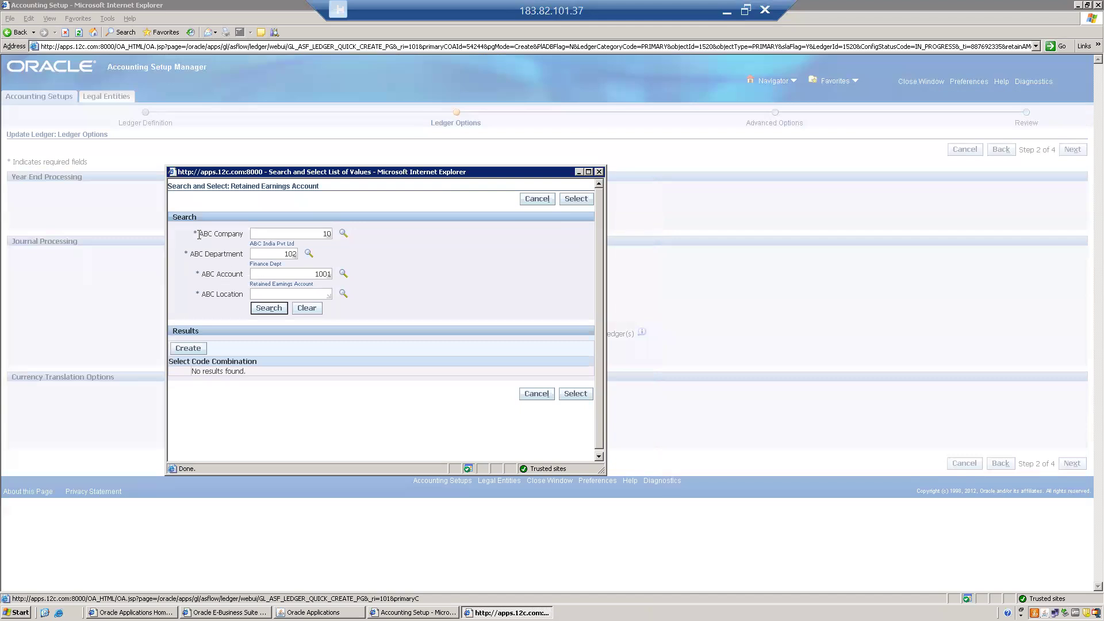
Fill the required ABC Location segment with 111, ABC Bangalore.
drag(197, 234, 185, 254)
drag(202, 294, 192, 301)
click(280, 294)
click(343, 295)
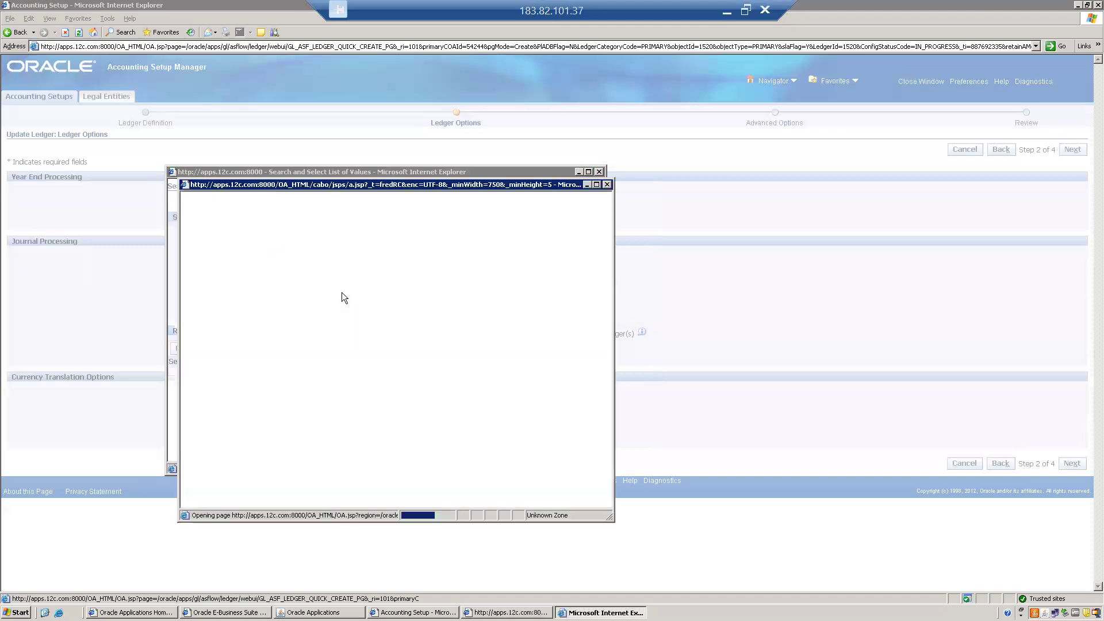
click(394, 264)
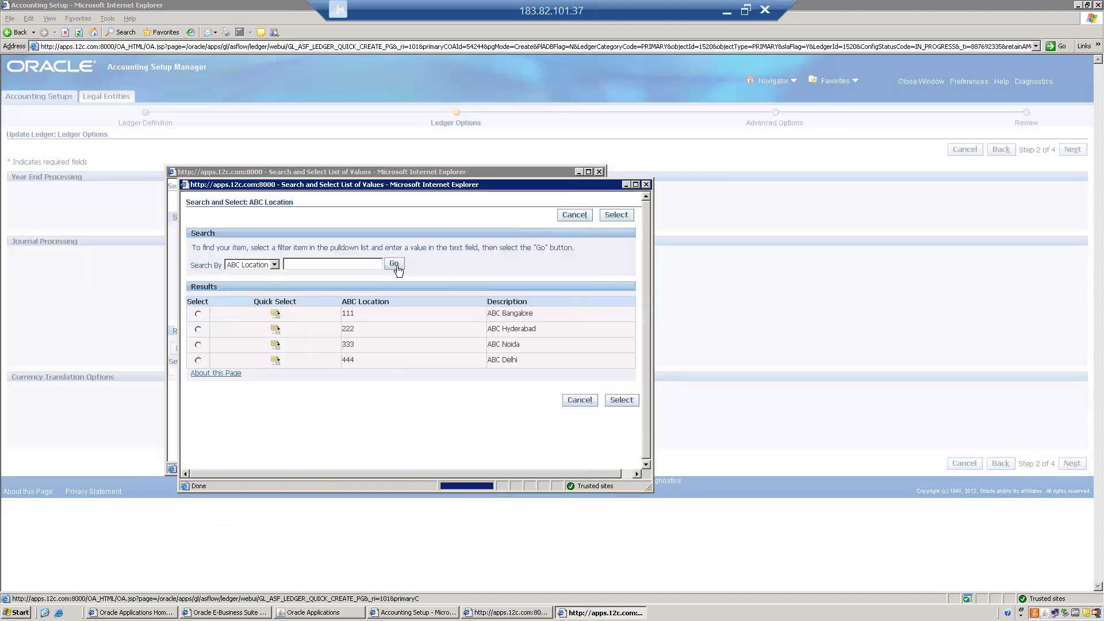
click(274, 316)
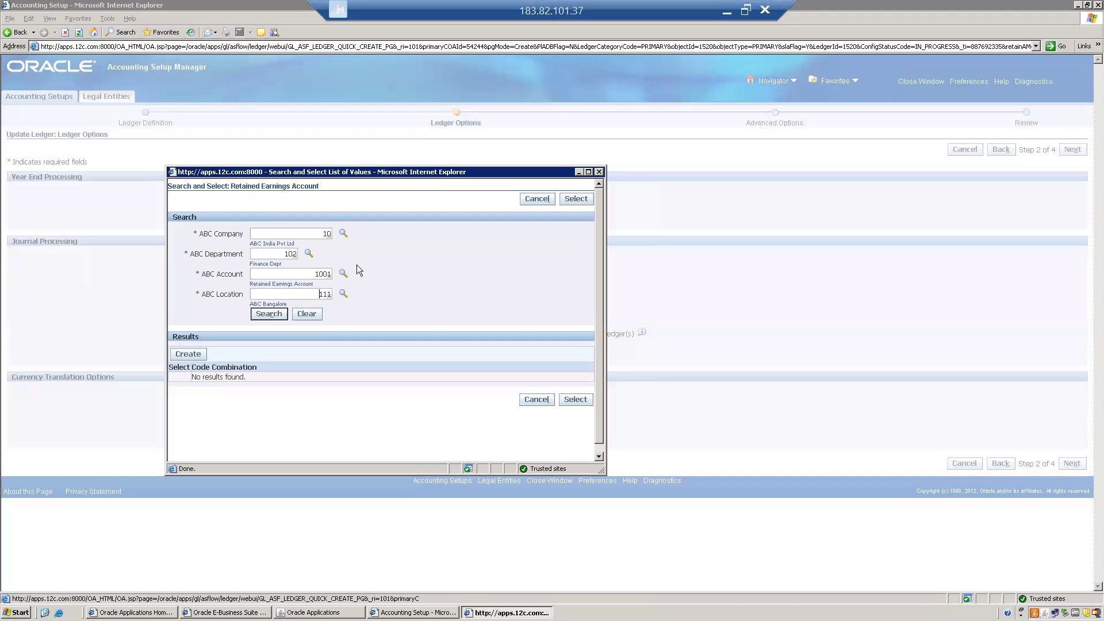
Search for combination 10.102.1001.111 and, finding none, create it.
click(257, 312)
drag(192, 376, 247, 377)
click(306, 350)
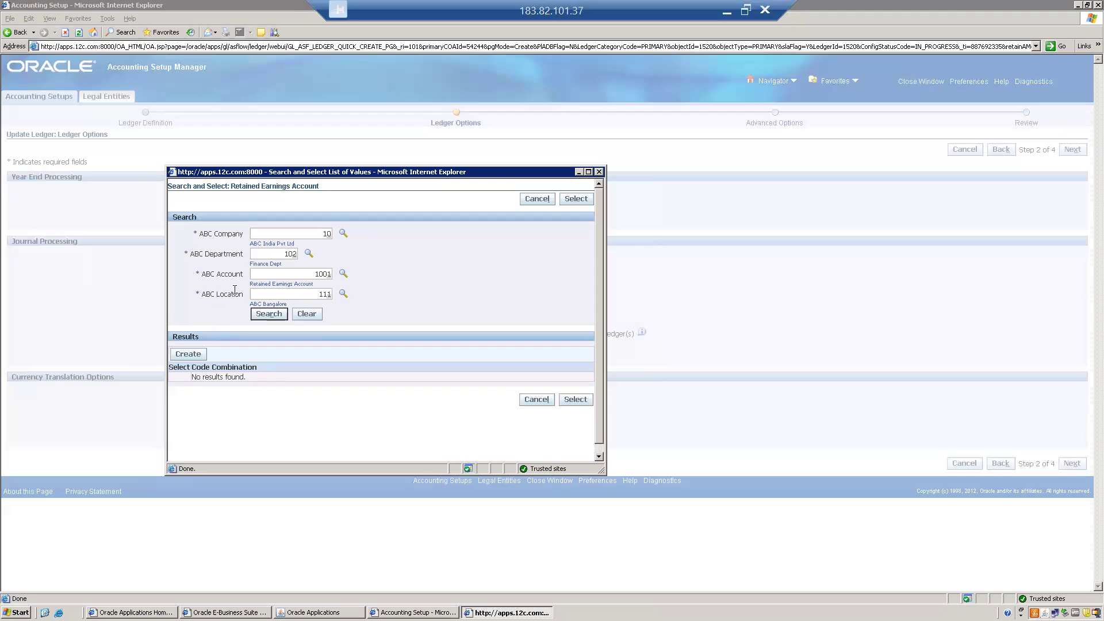
click(191, 355)
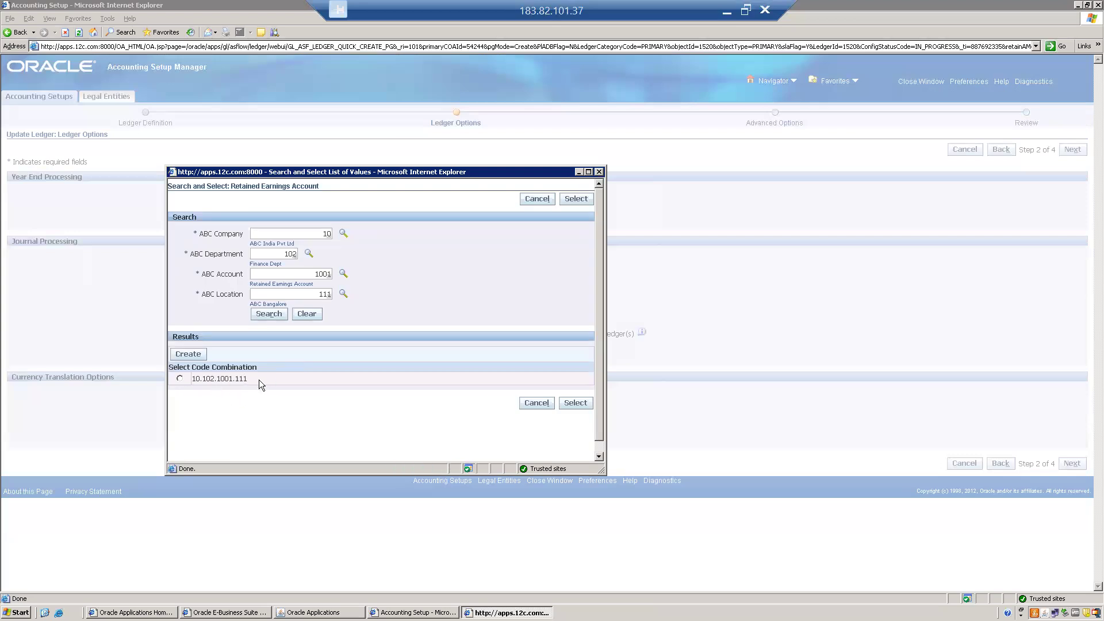
Return combination 10.102.1001.111 to the Retained Earnings Account field on Ledger Options.
drag(247, 378, 194, 384)
click(271, 380)
drag(249, 379, 191, 379)
drag(252, 378, 189, 383)
double_click(223, 378)
double_click(207, 380)
click(283, 407)
click(572, 408)
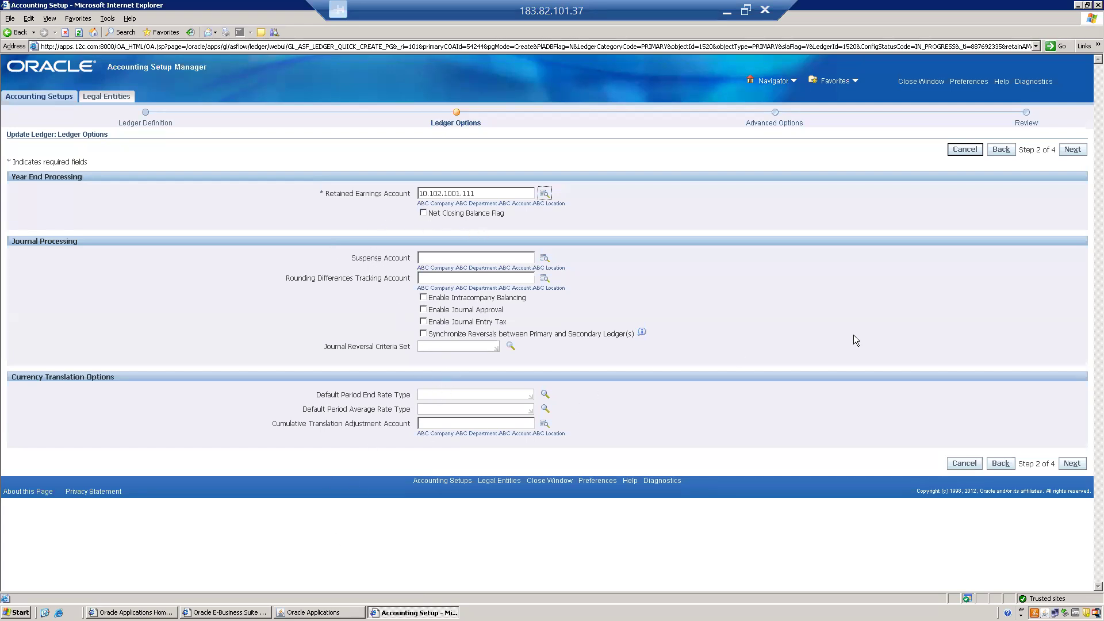
Step through Advanced Options and Review, then finish the ABC India Ledger update.
click(1073, 150)
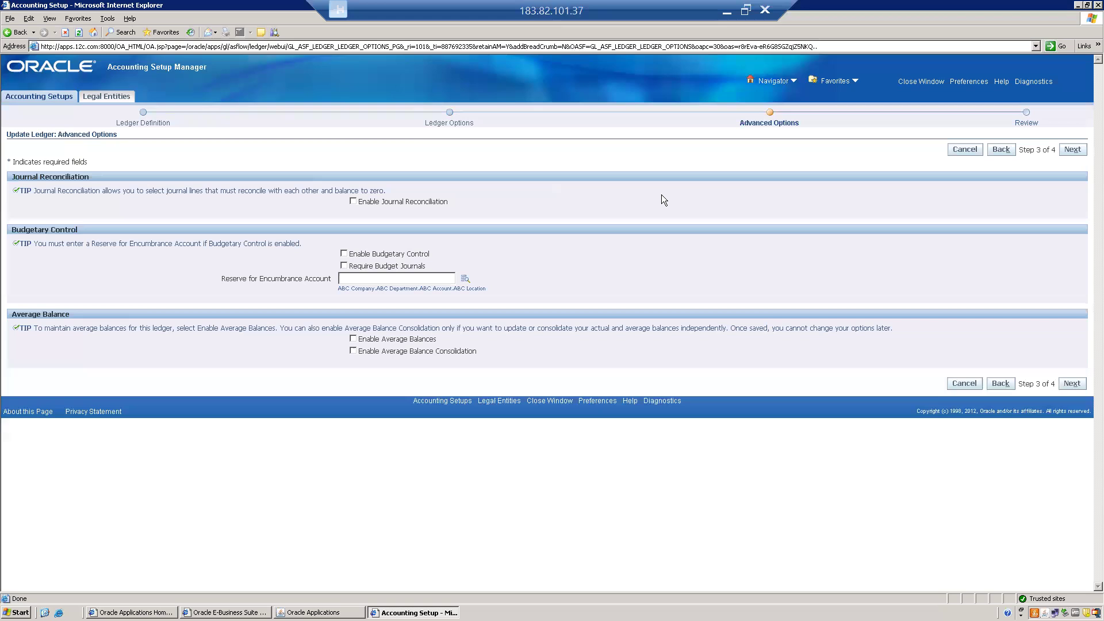
click(1080, 154)
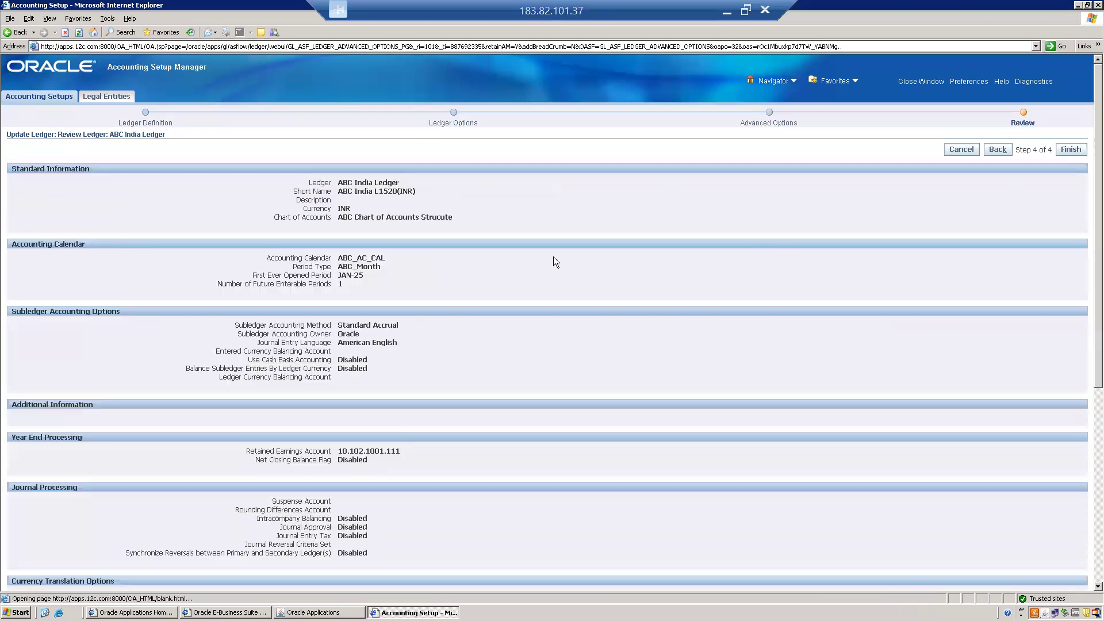
scroll(401, 379, down, 7)
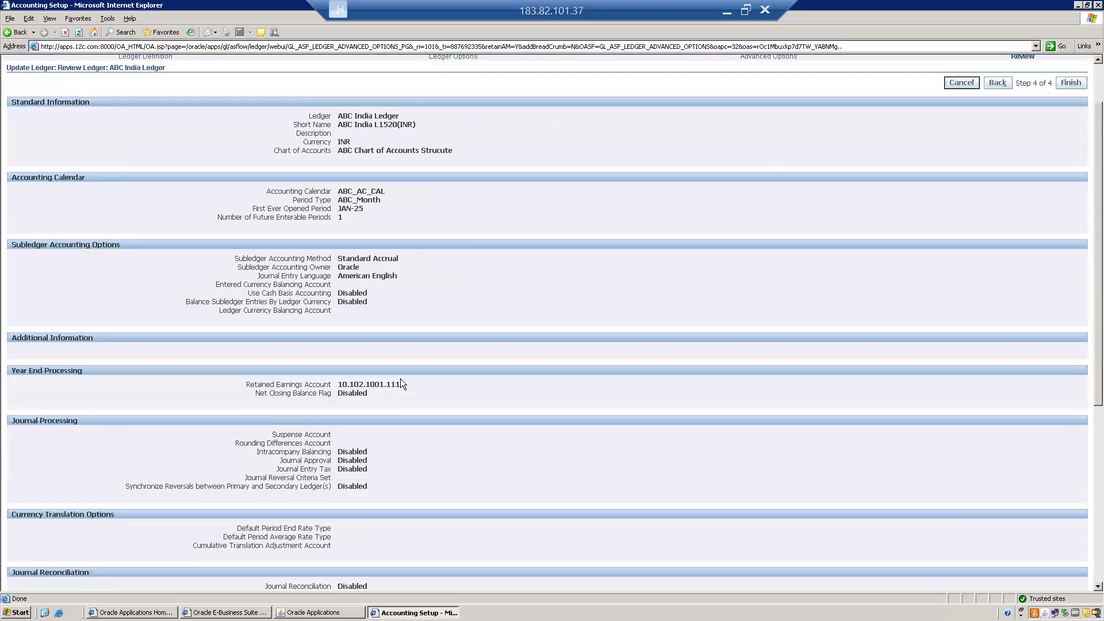
scroll(401, 380, up, 7)
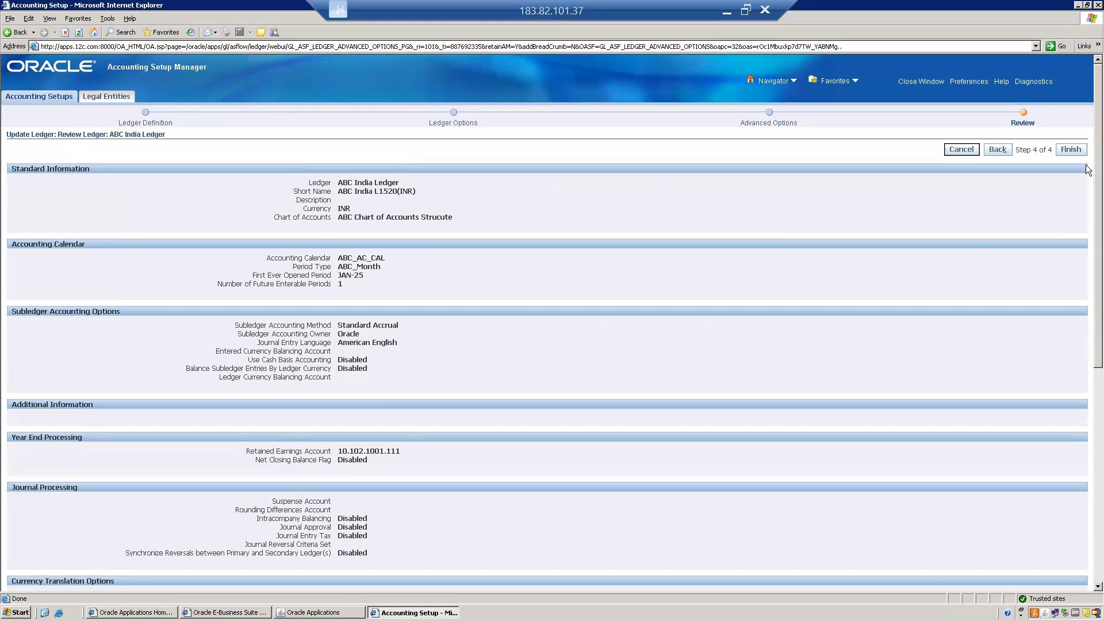
click(1069, 150)
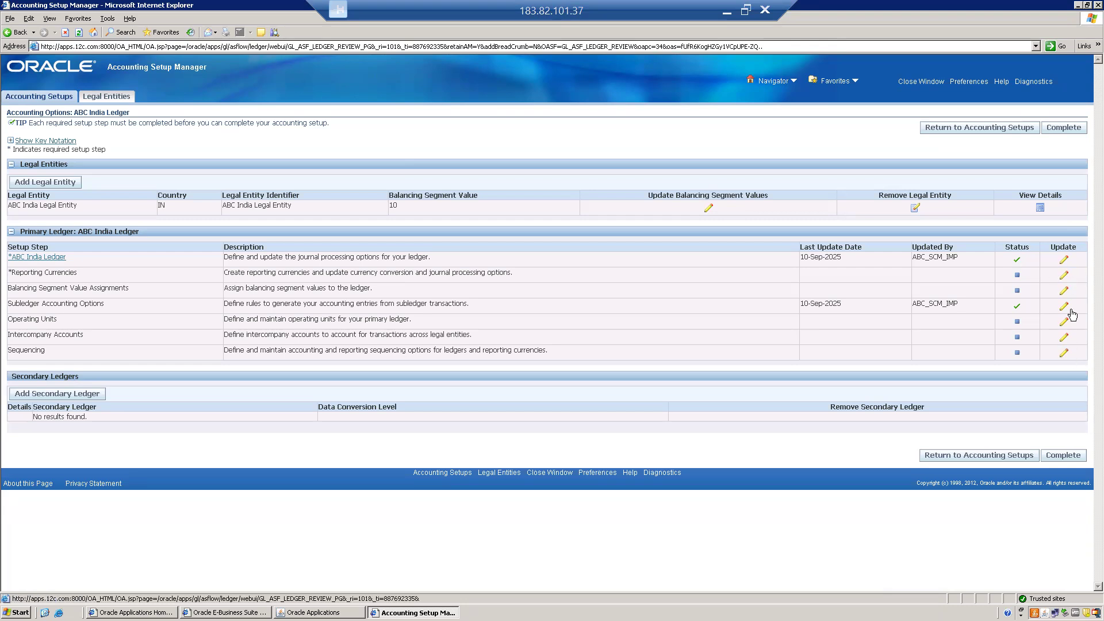
Add a new reporting currency INRR with the name INR.
click(1066, 277)
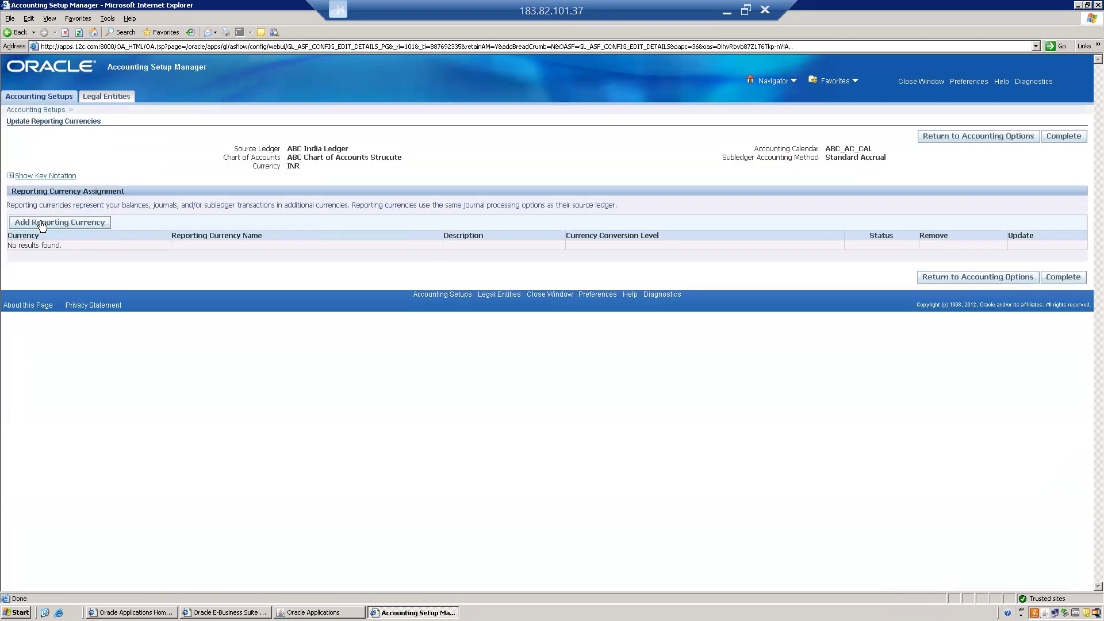
click(45, 225)
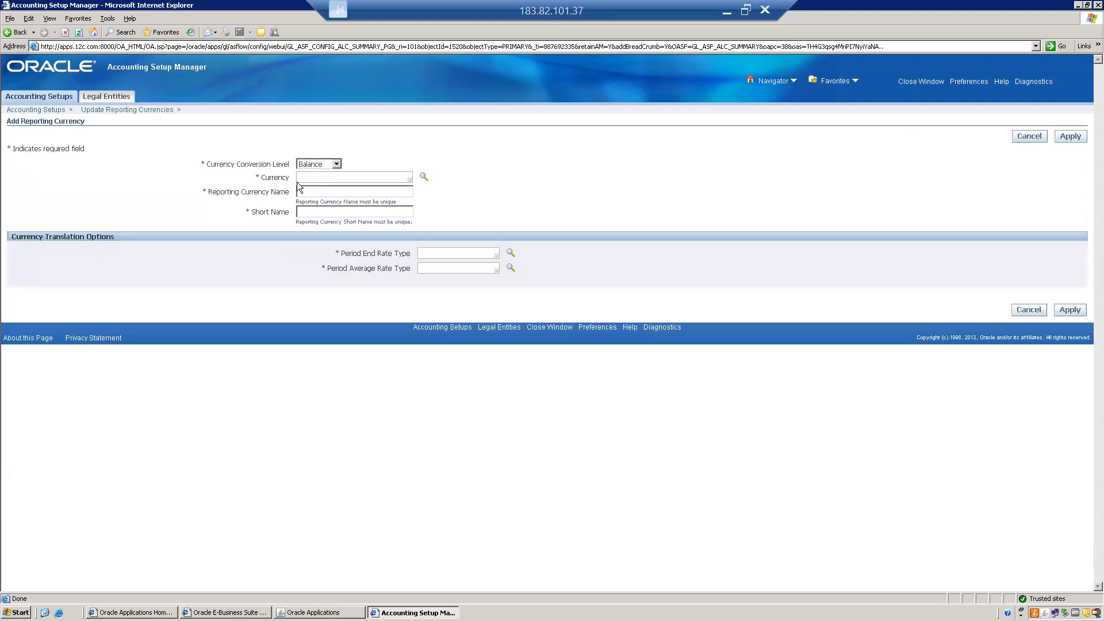
click(315, 176)
text(INRR)
key(Tab)
click(315, 189)
text(INRINR)
key(Tab)
Set the period end rate type to Corporate using a COR% search.
click(511, 253)
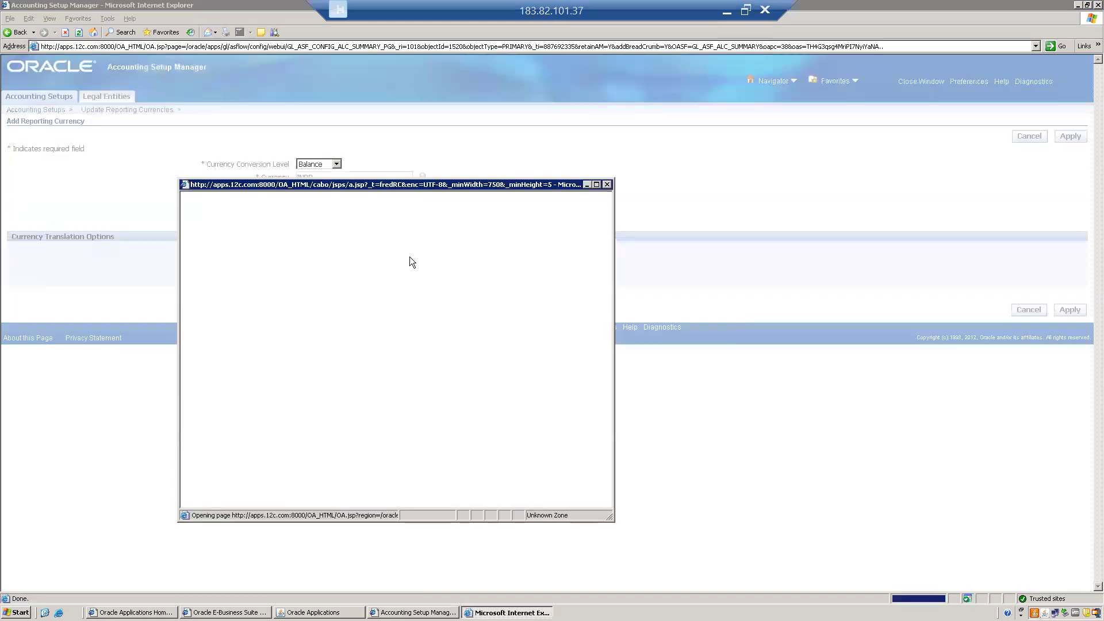
click(421, 265)
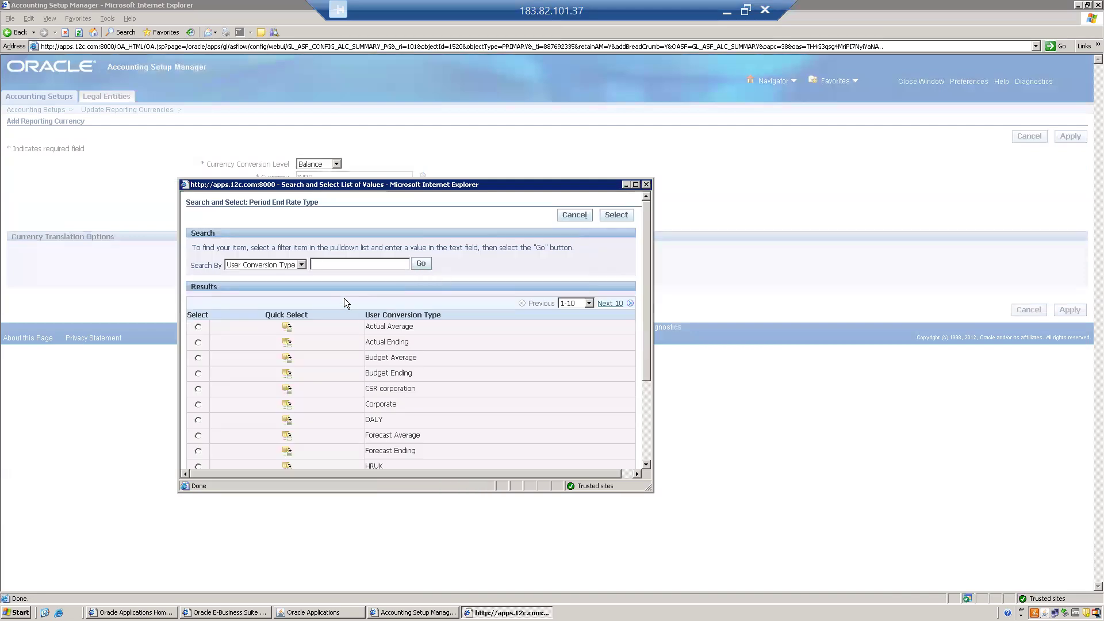
drag(647, 374, 651, 414)
click(618, 422)
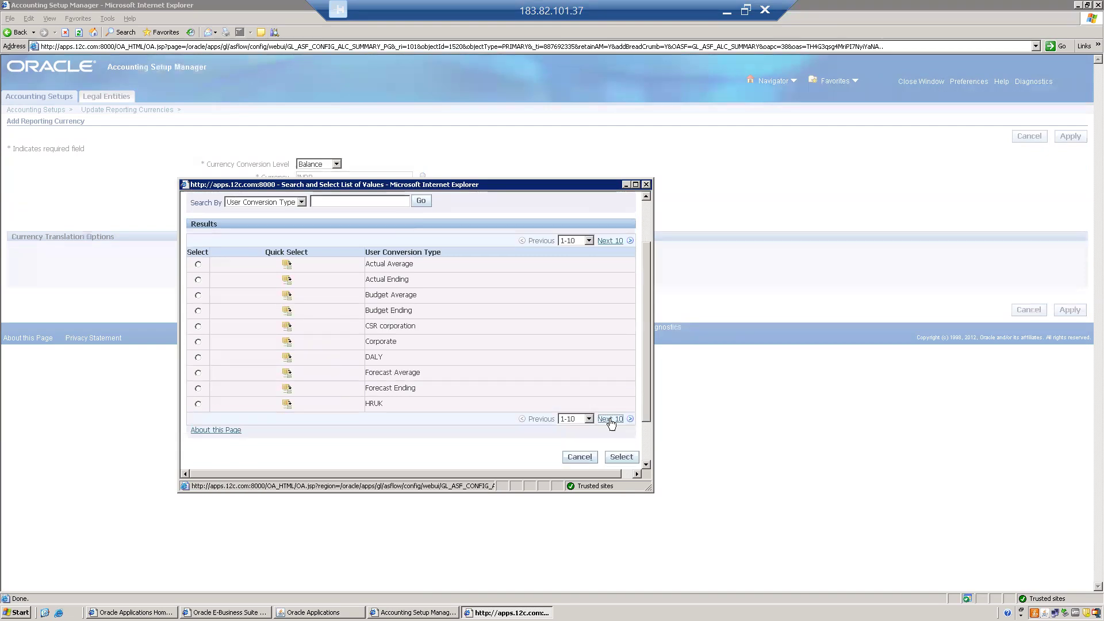
click(321, 201)
text(COR%)
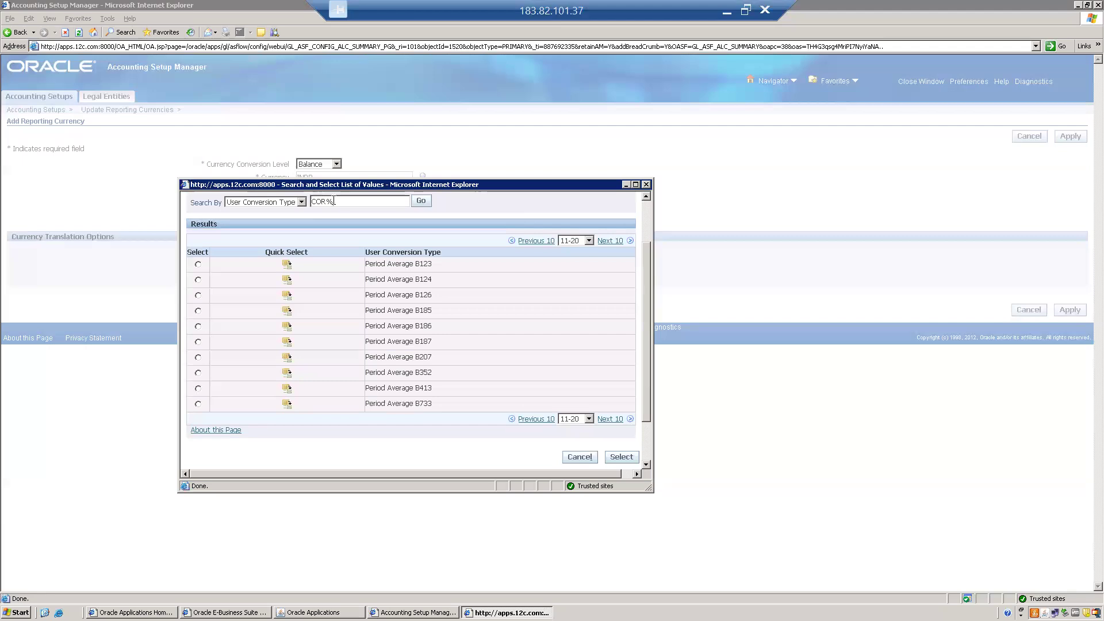
click(421, 200)
click(286, 313)
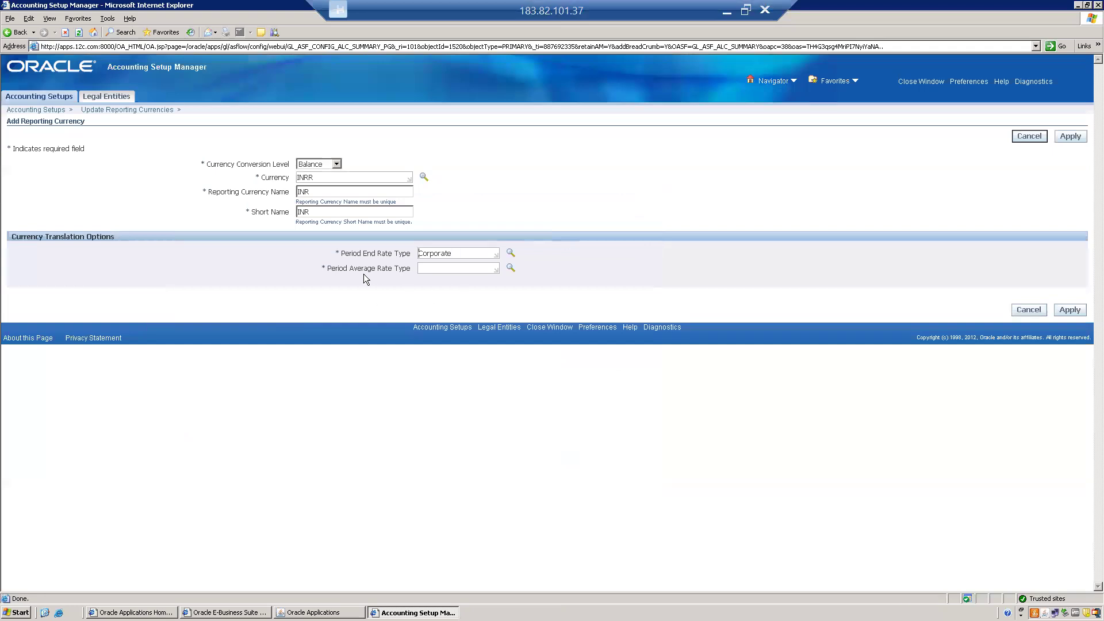
Set the period average rate type to Corporate, save the currency, and mark the step complete.
click(448, 268)
click(511, 268)
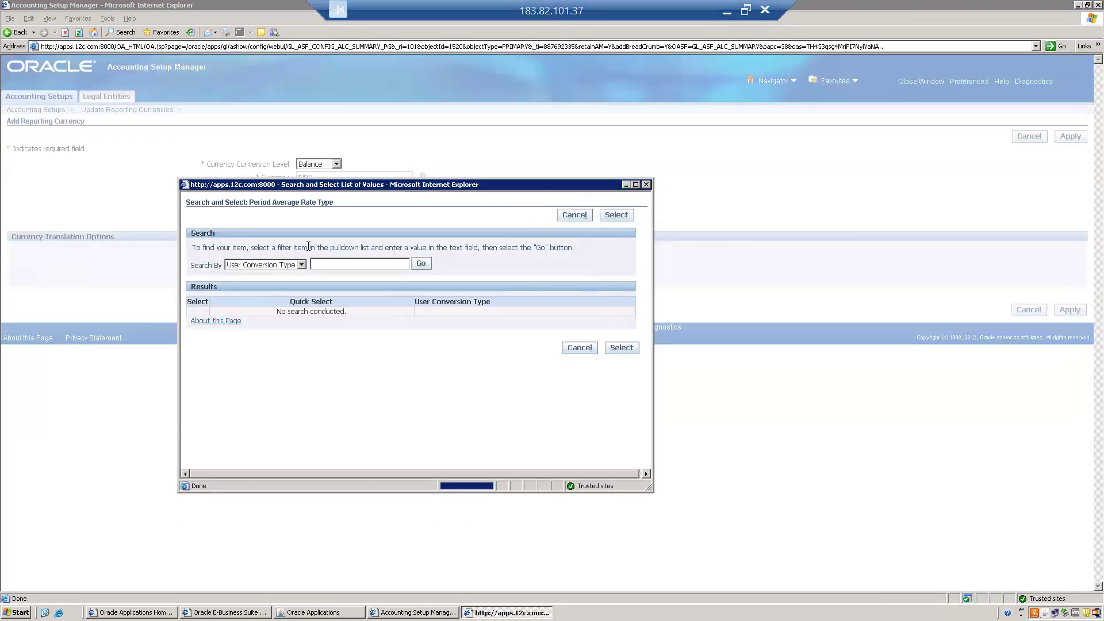
text(COR)
key(BackSpace)
key(BackSpace)
key(BackSpace)
text(Cor%)
click(420, 263)
click(285, 315)
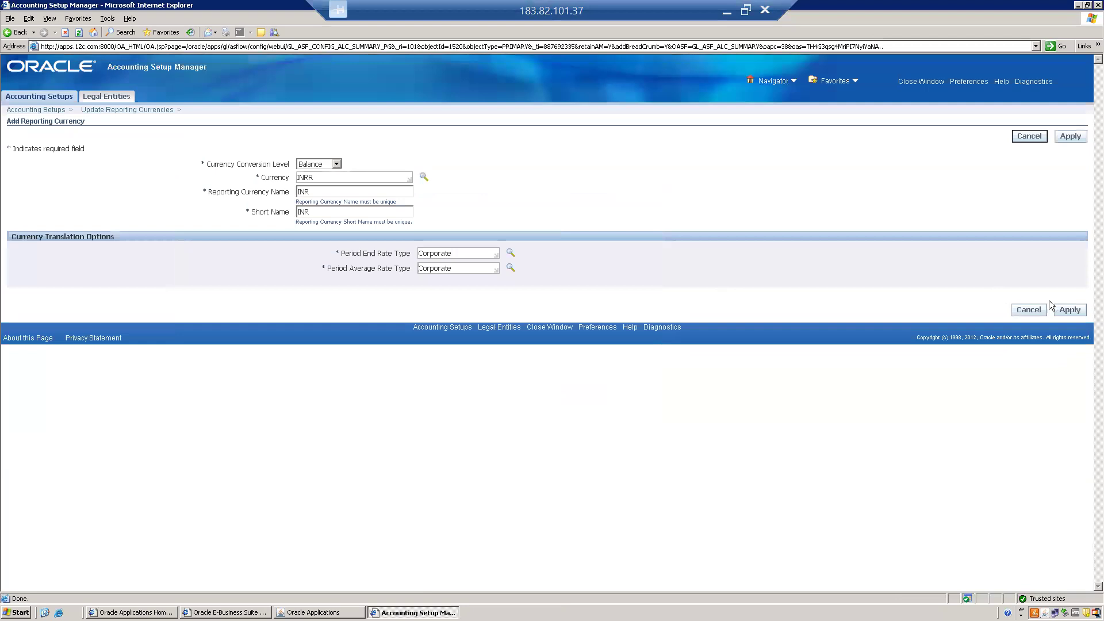
click(1069, 310)
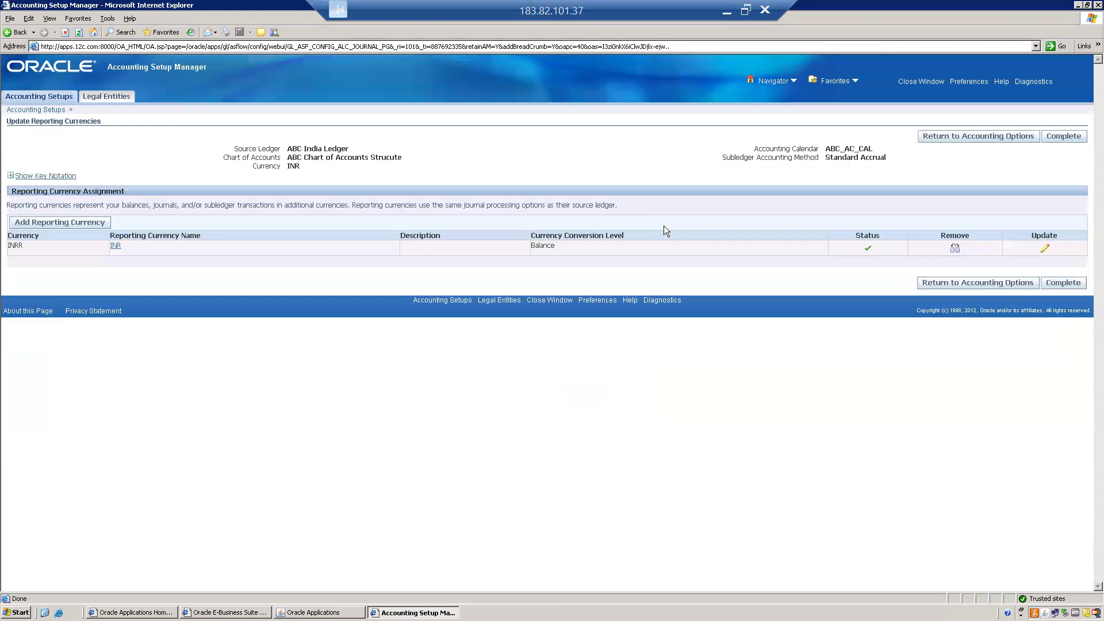
click(1063, 283)
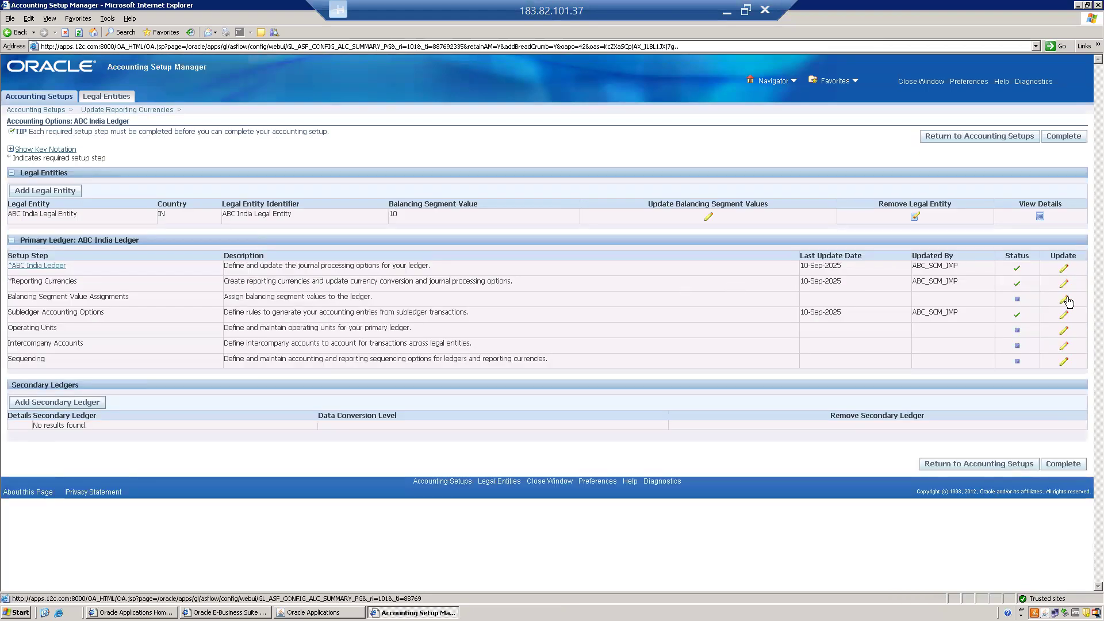
Open Balancing Segment Value Assignments and mark it complete.
click(1065, 299)
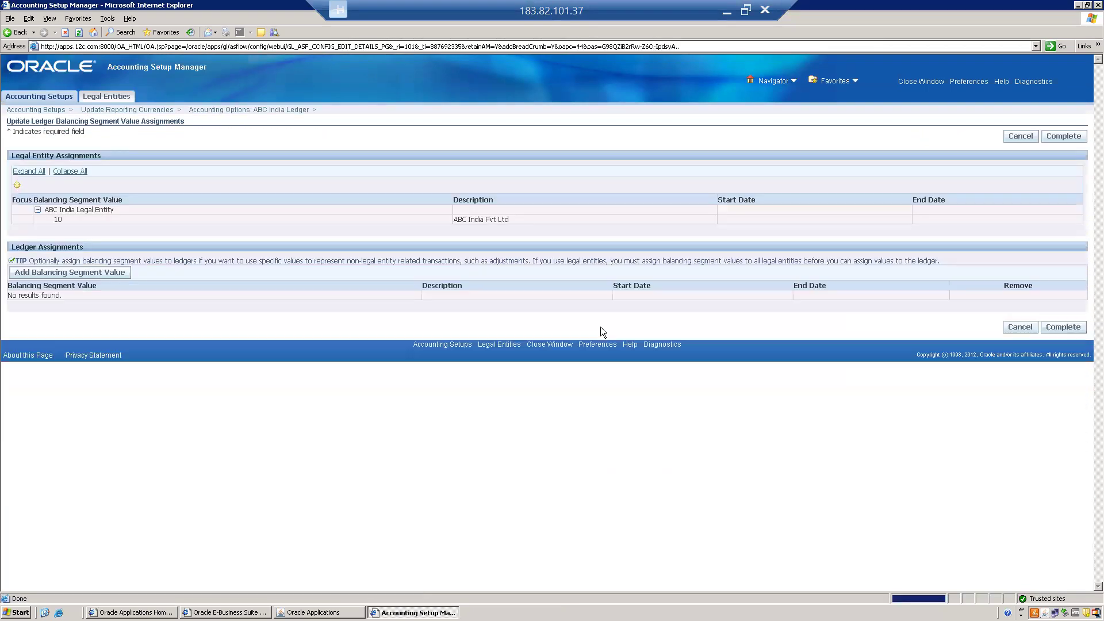
click(53, 221)
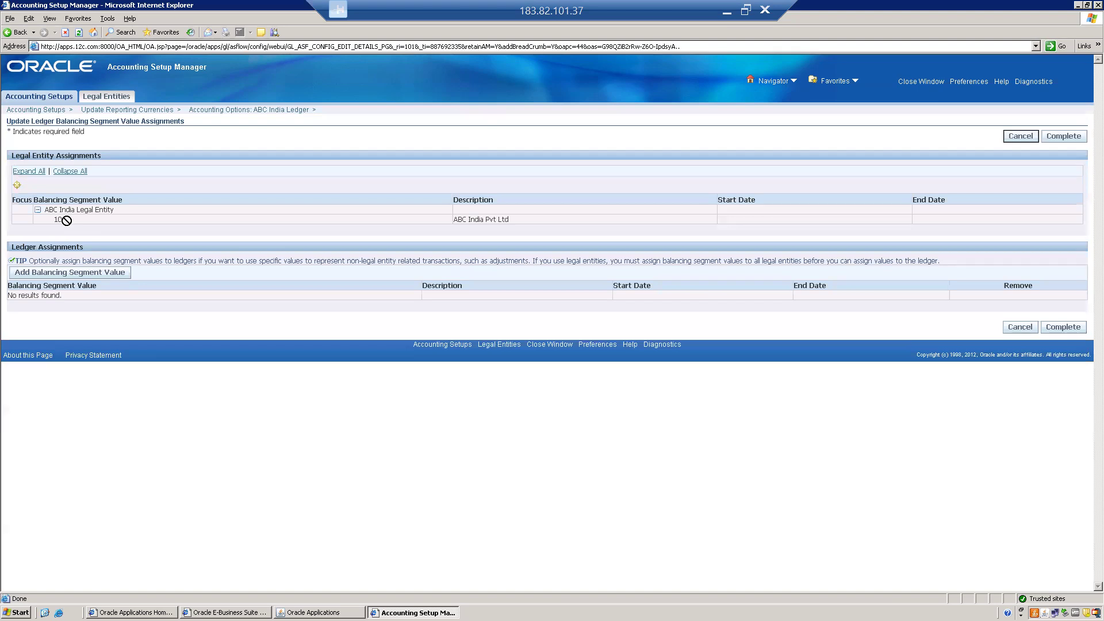
click(1064, 327)
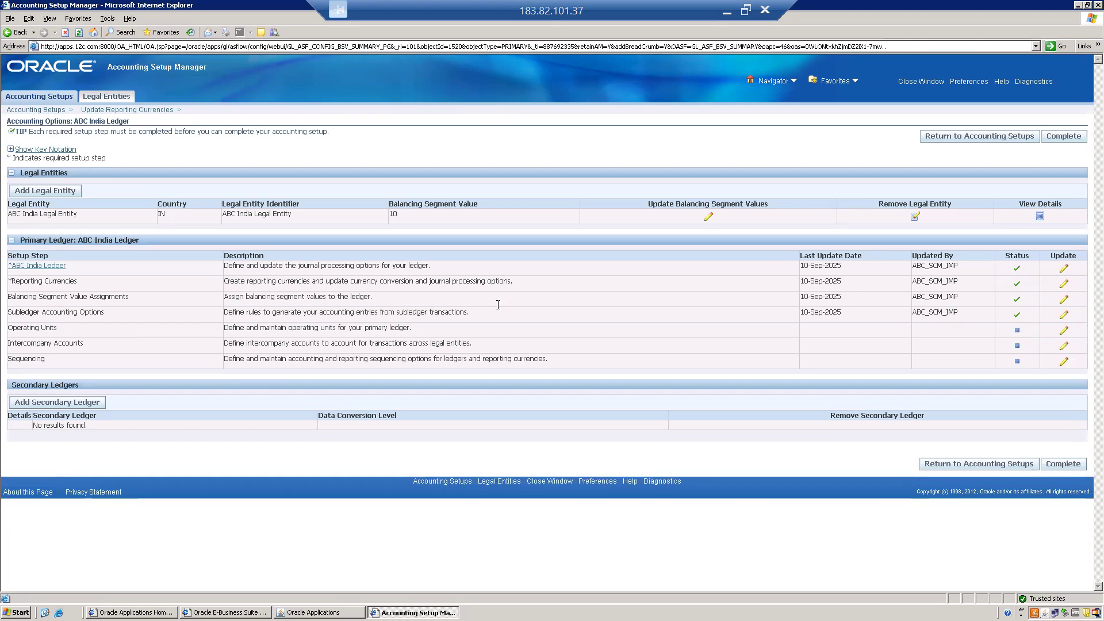
Start adding a new operating unit for the ledger, beginning its name with ABC.
click(1065, 332)
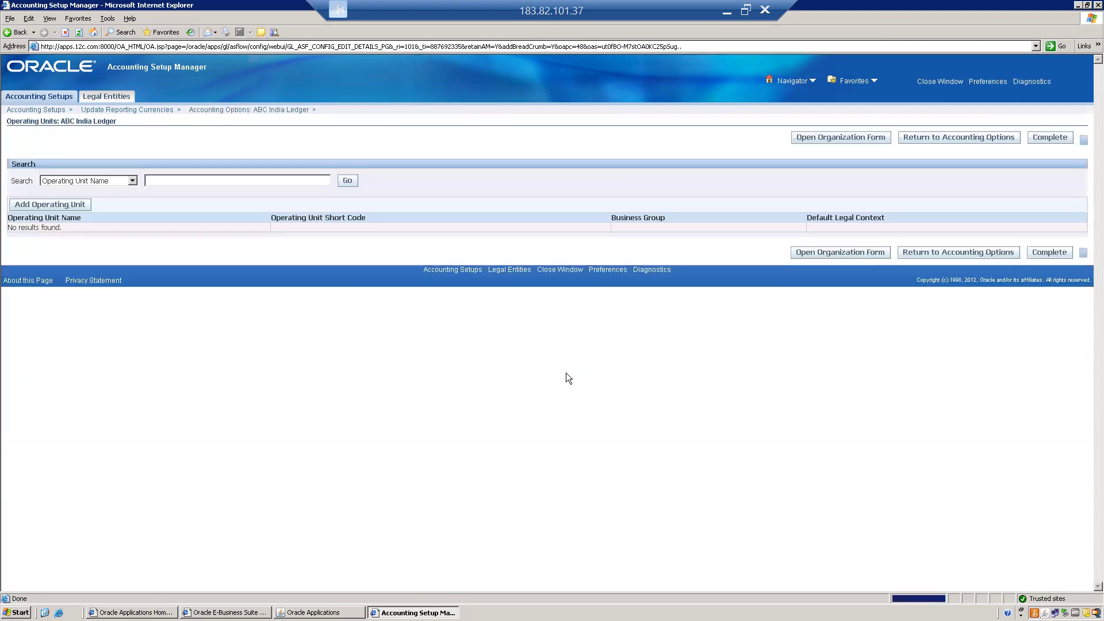
click(48, 204)
click(430, 164)
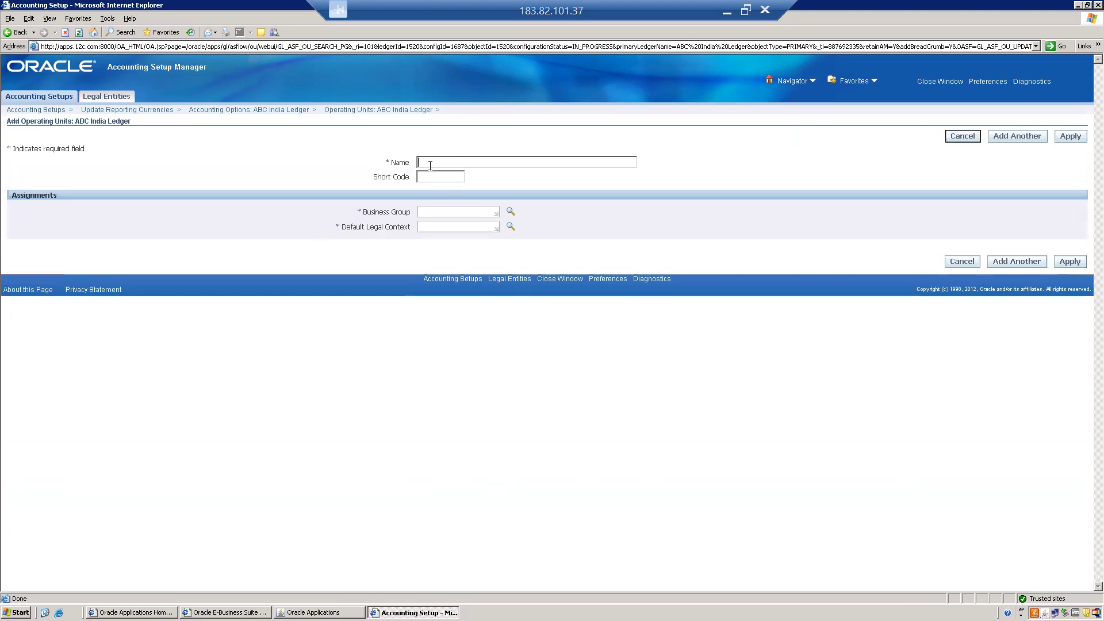
text(ABC)
text(S)
text(E)
key(BackSpace)
text(I OU)
Complete the name ABC South India OU and short code ABC SI OU.
key(BackSpace)
key(BackSpace)
key(BackSpace)
key(BackSpace)
text(outh India OUABC_SI_OU)
key(Tab)
click(435, 178)
key(BackSpace)
key(Right)
click(451, 212)
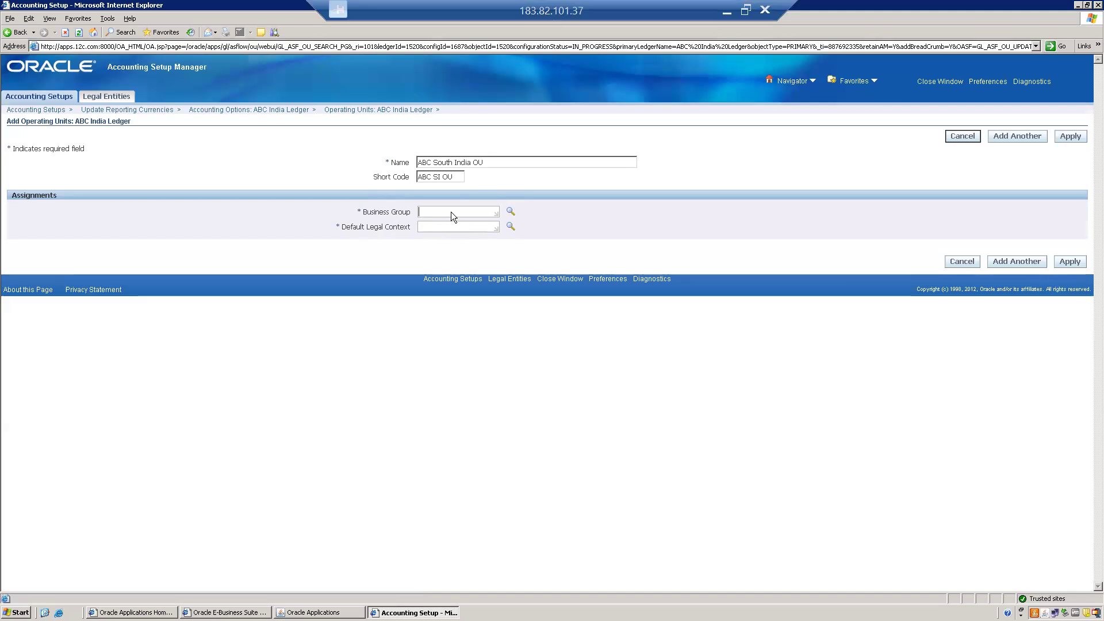
Assign business group ABC India Pvt Ltd and legal context ABC India Legal Entity, then save and add another.
click(511, 213)
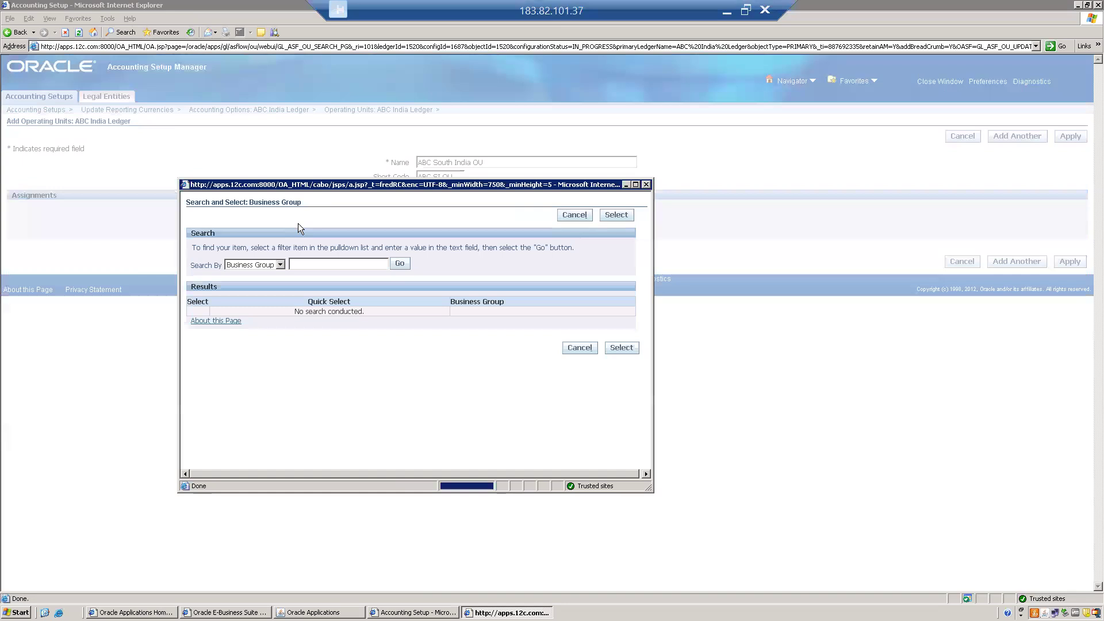
text(ABC)
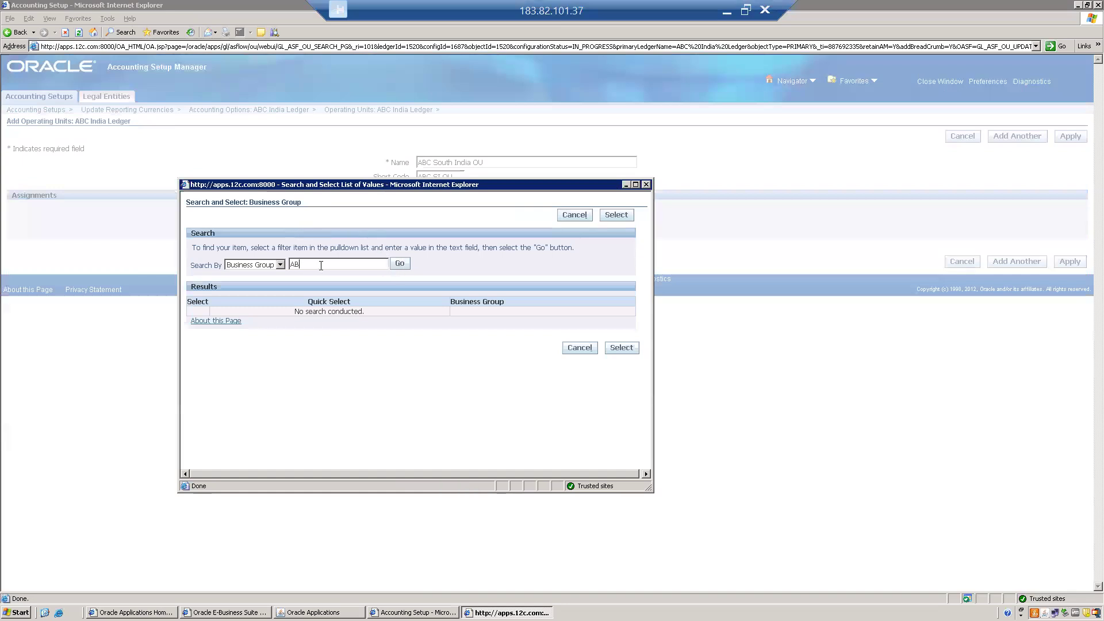
click(400, 264)
click(302, 313)
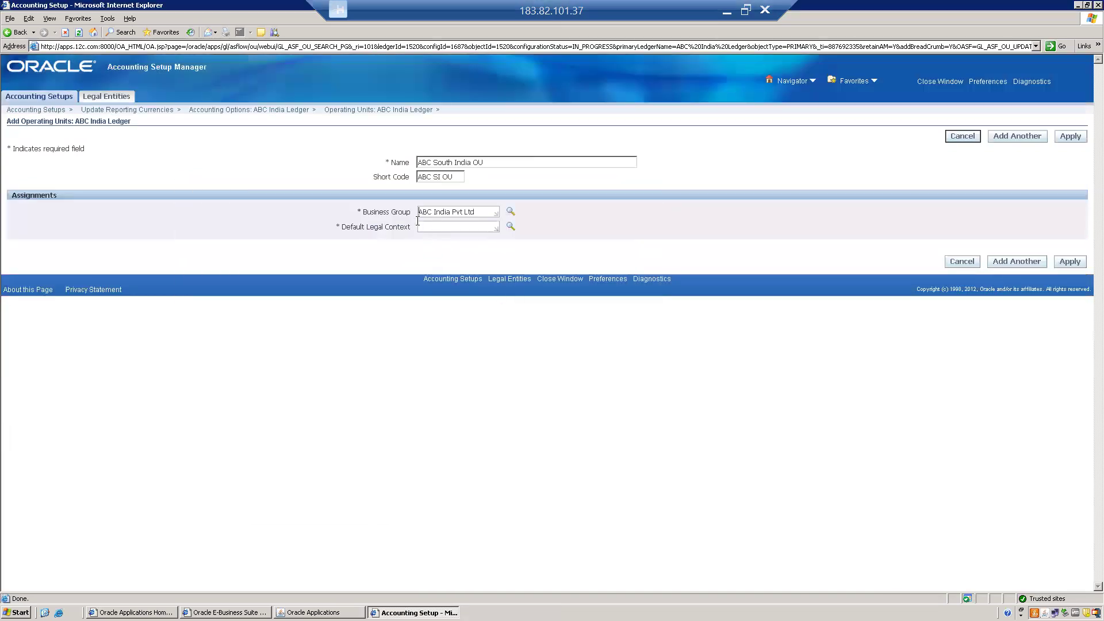
click(515, 227)
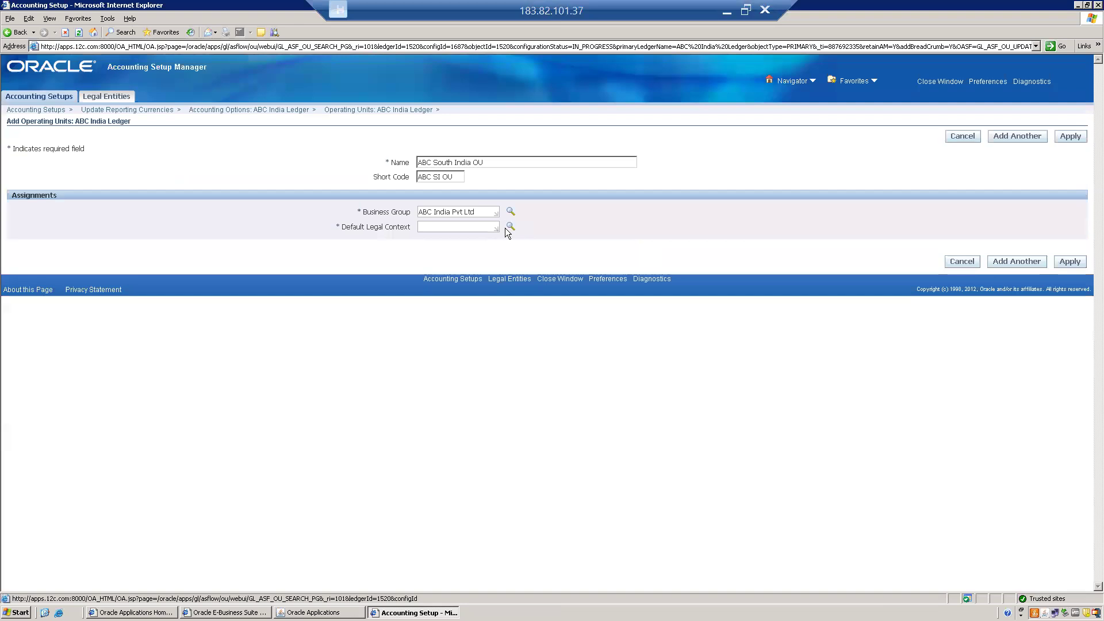
text(ABC)
click(389, 263)
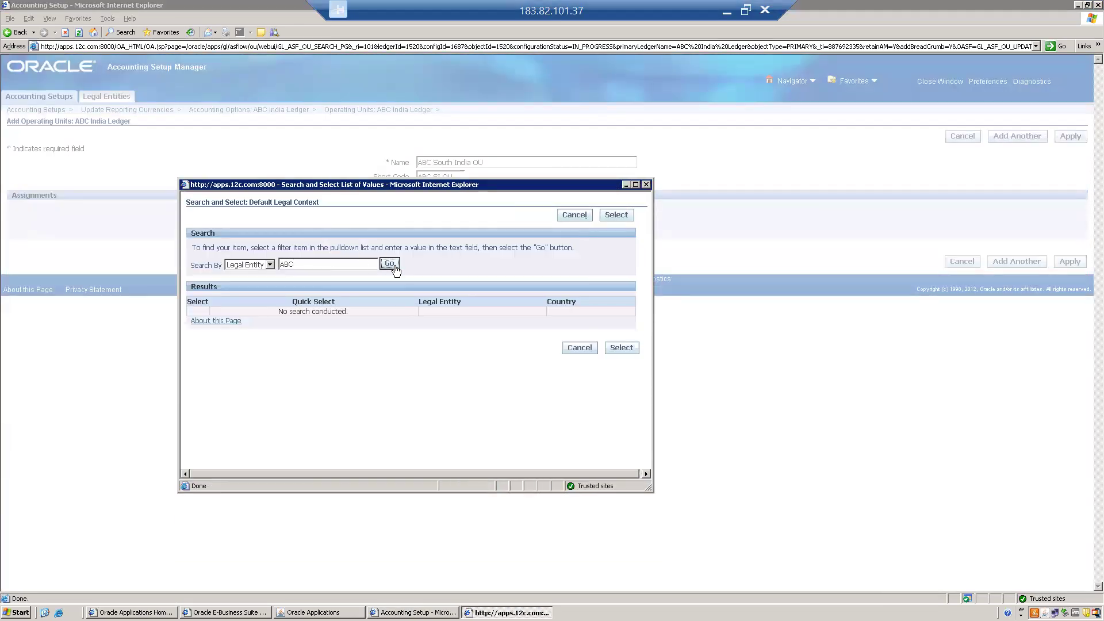
click(274, 314)
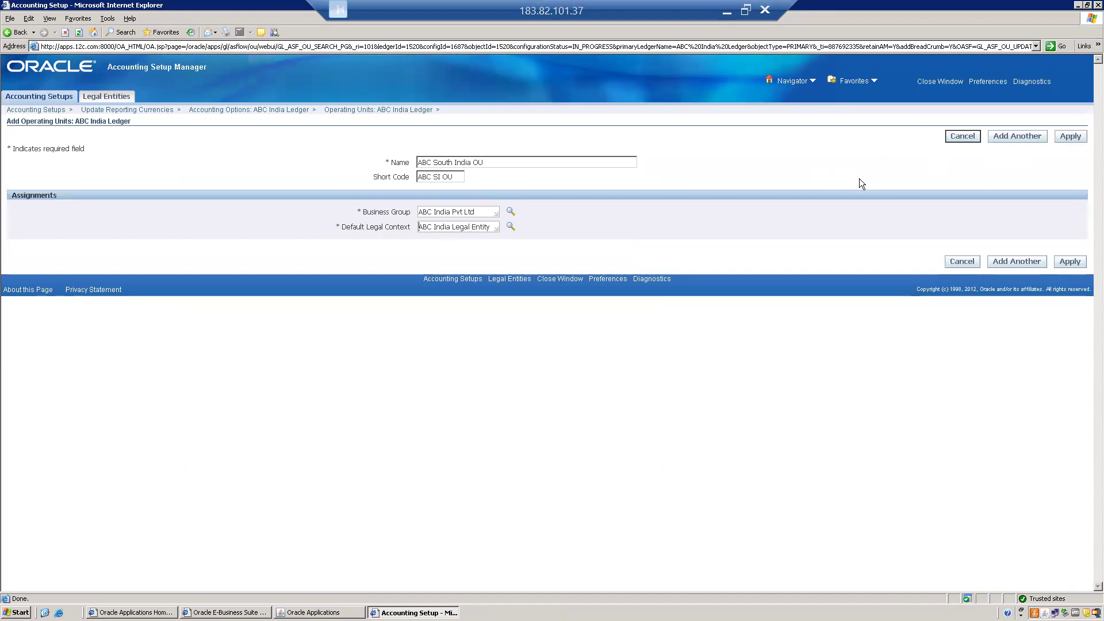
click(1015, 138)
Enter ABC North India OU, short code ABC NI OU, with the same business group and legal context.
click(449, 162)
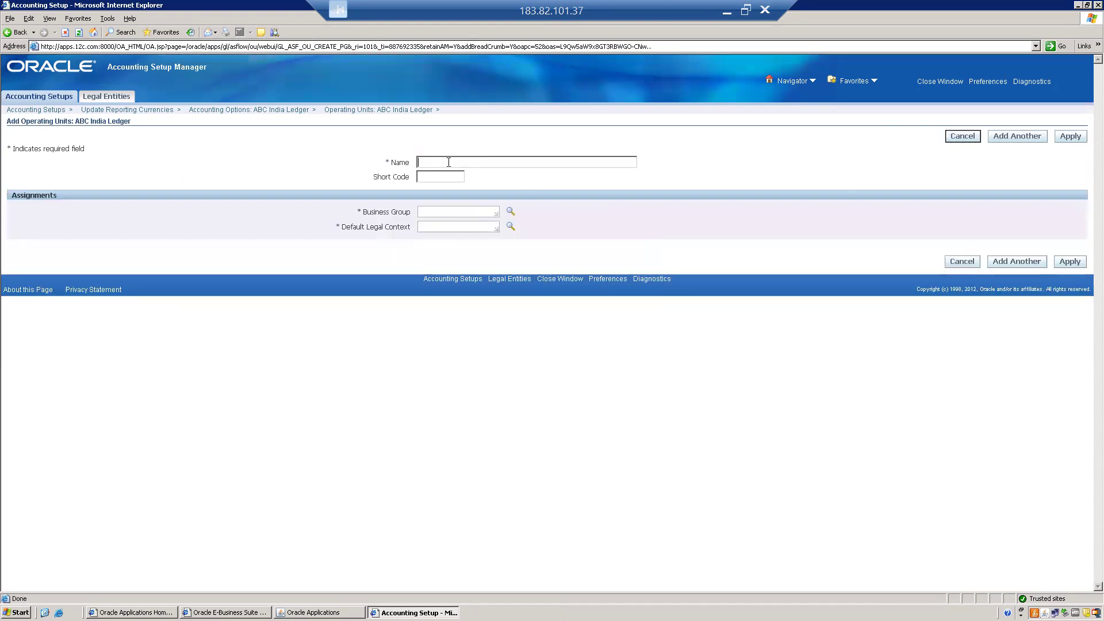
text(ABC Nor)
text(th India OU)
text(A)
text(BC NI OU)
key(Tab)
text(ABC)
click(436, 227)
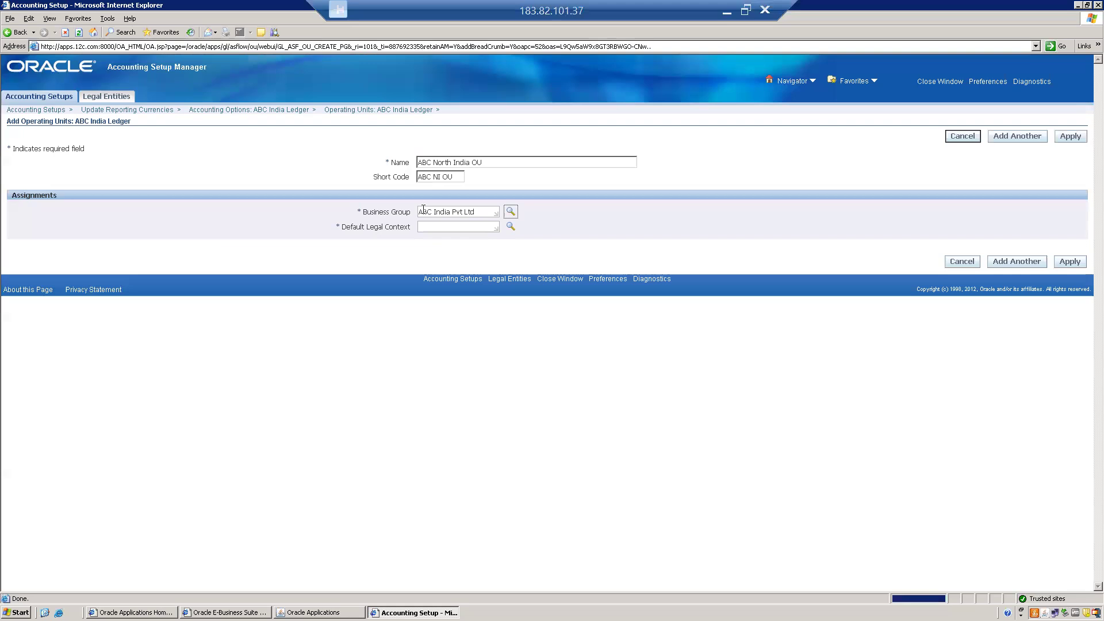
text(ABC)
key(Tab)
Apply ABC North India OU and mark the Operating Units step complete.
click(1069, 261)
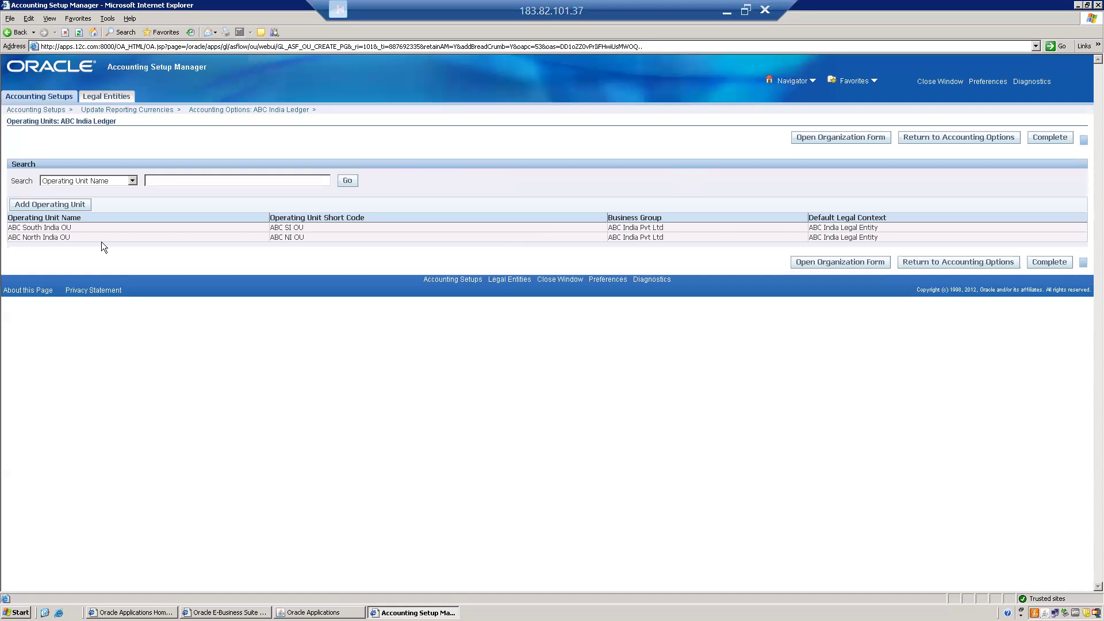
click(1049, 262)
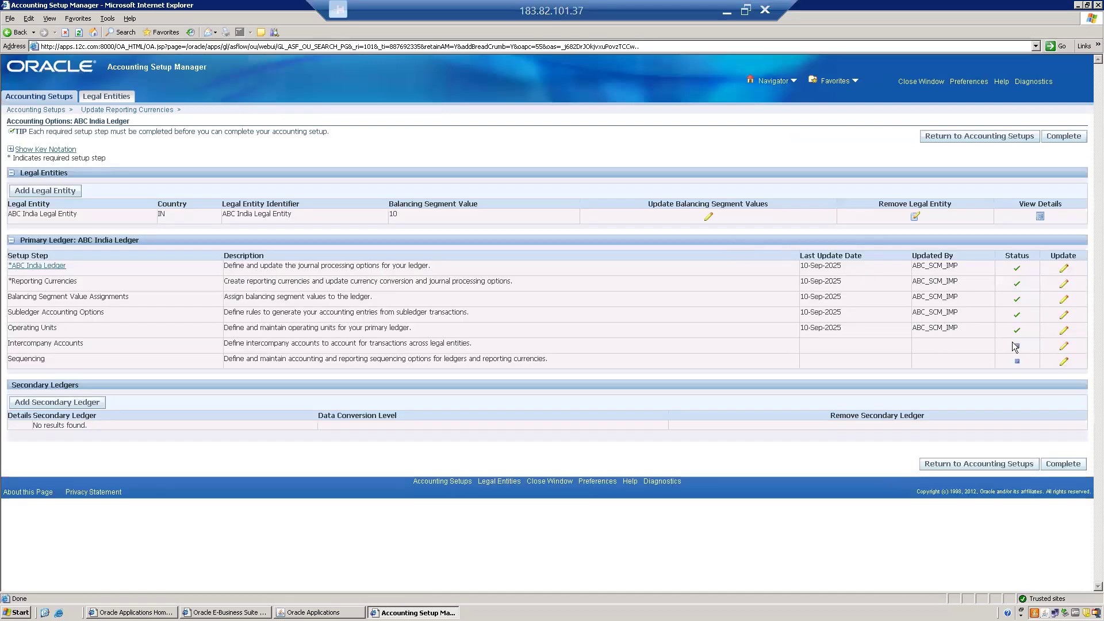